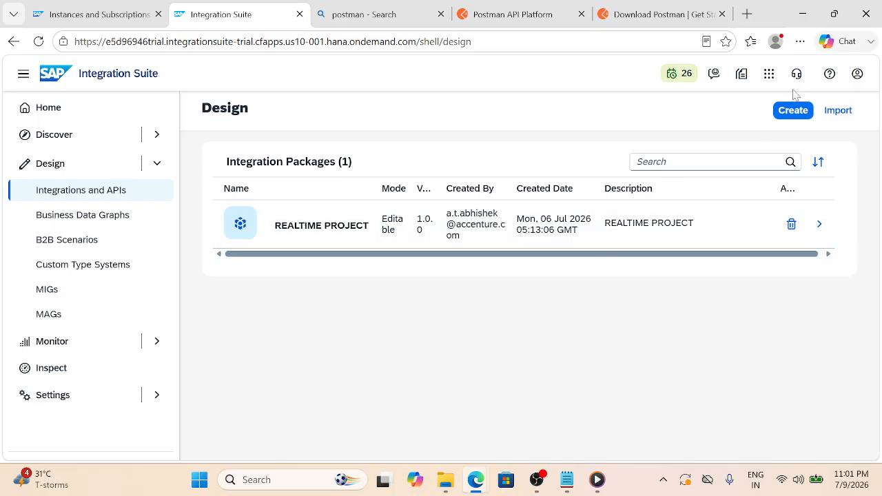
Start a new integration package from the Design > Integrations and APIs page
{"action": "left_click", "coordinate": [792, 112]}
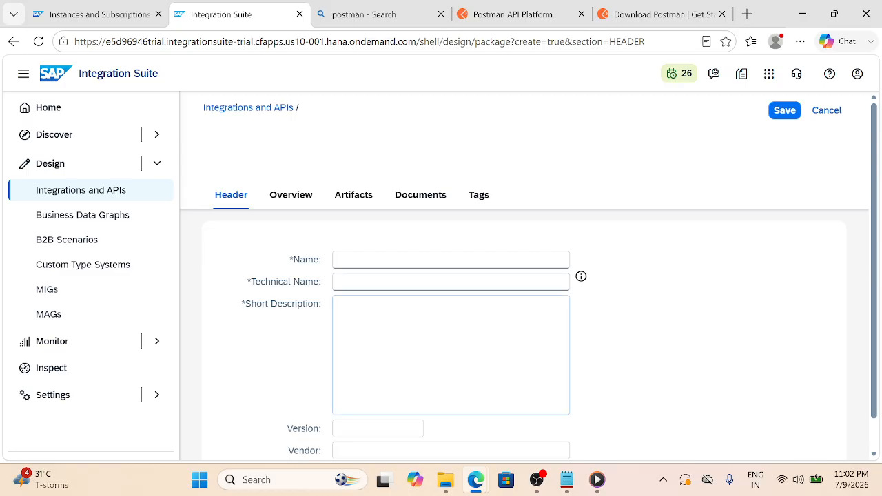
Name the package 'Real time IMP Project', paste that name as its short description, and save
{"action": "left_click", "coordinate": [451, 259]}
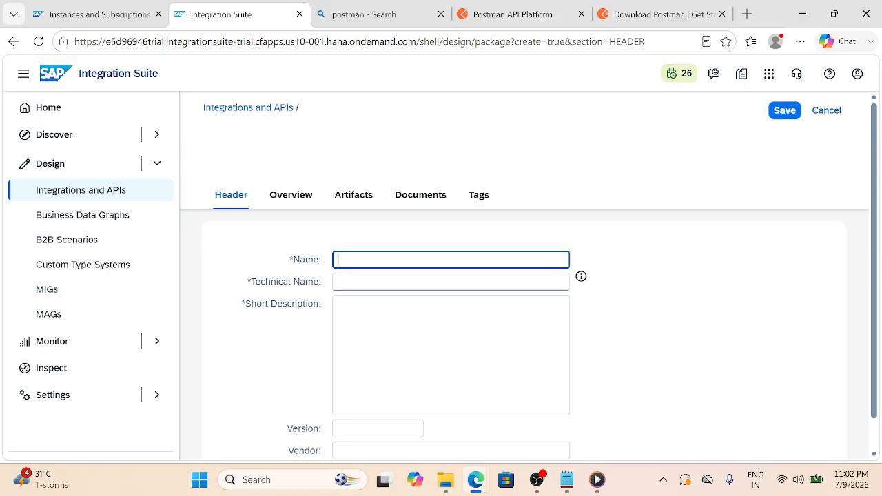
{"action": "type", "text": "Real time"}
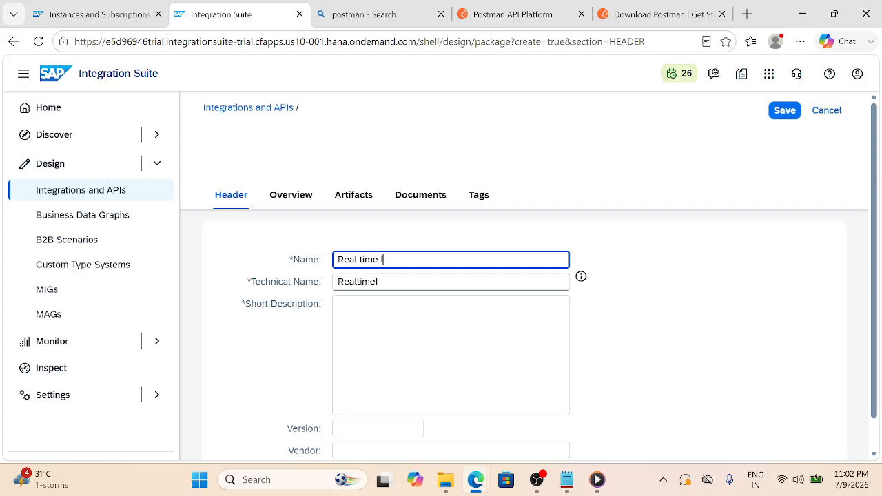
{"action": "type", "text": " IMP Project"}
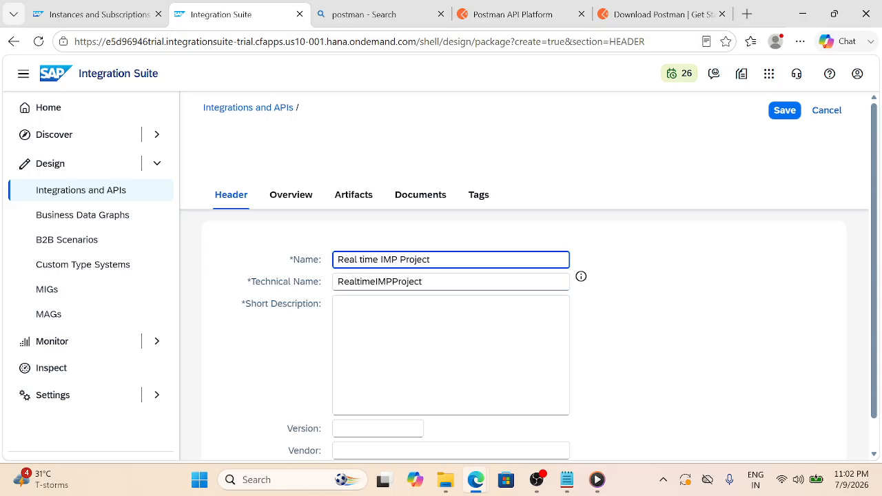
{"action": "key", "text": "ctrl+a"}
{"action": "key", "text": "ctrl+c"}
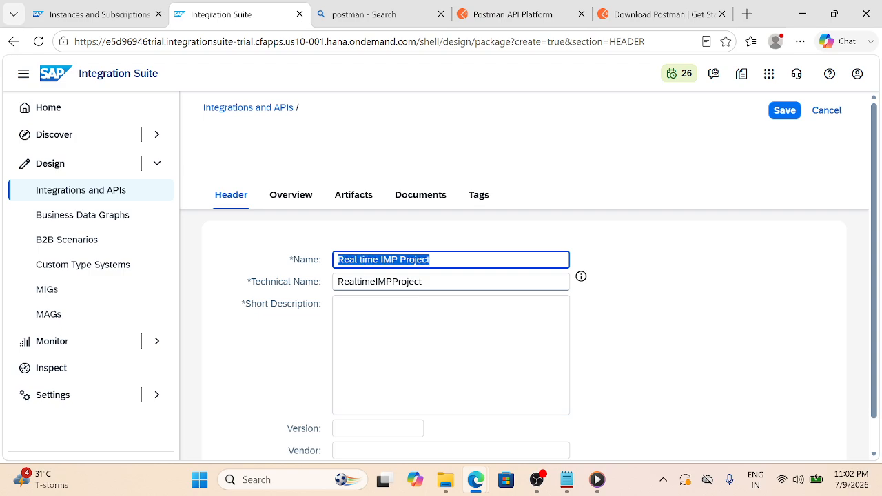
{"action": "key", "text": "BackSpace"}
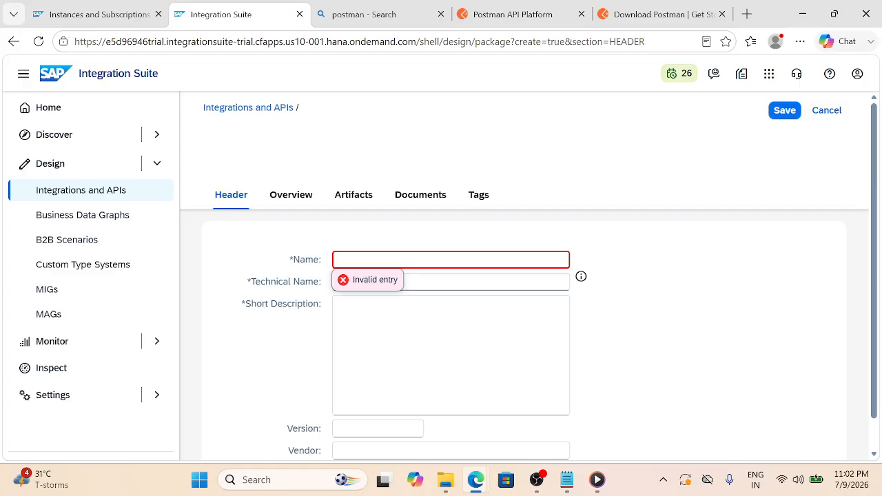
{"action": "key", "text": "ctrl+z"}
{"action": "left_click", "coordinate": [429, 311]}
{"action": "right_click", "coordinate": [430, 313]}
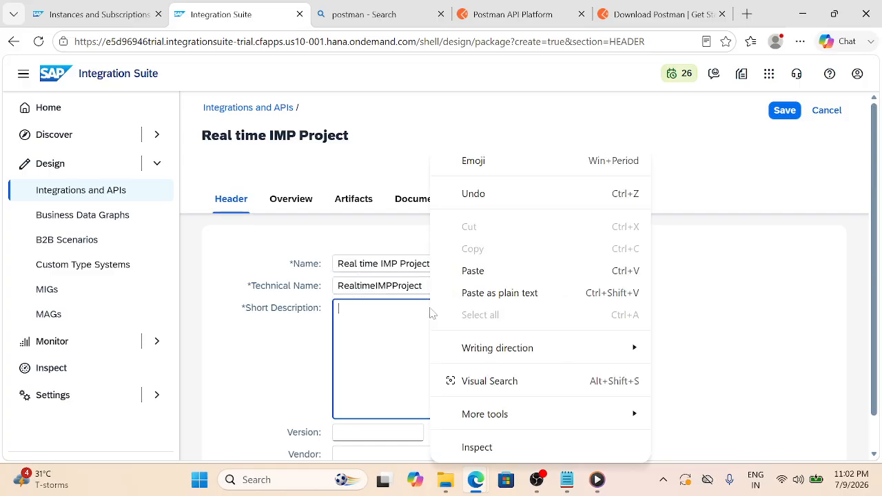
{"action": "left_click", "coordinate": [384, 339]}
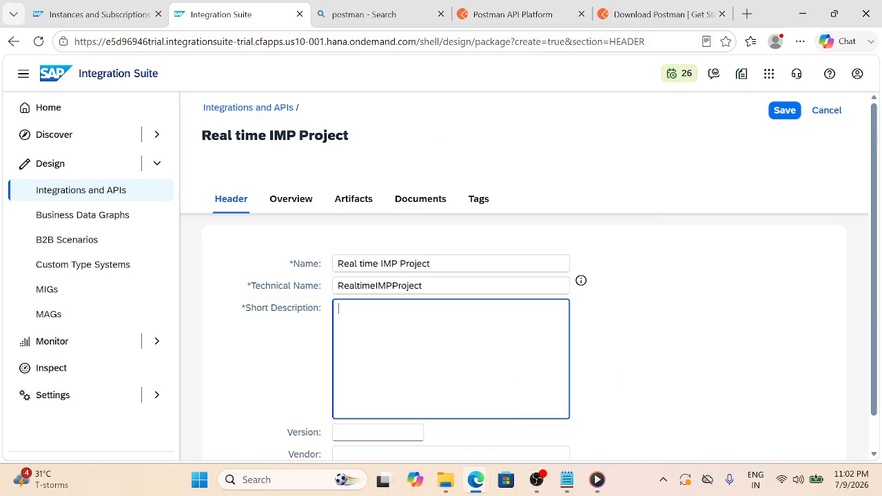
{"action": "key", "text": "ctrl+v"}
{"action": "left_click", "coordinate": [786, 112]}
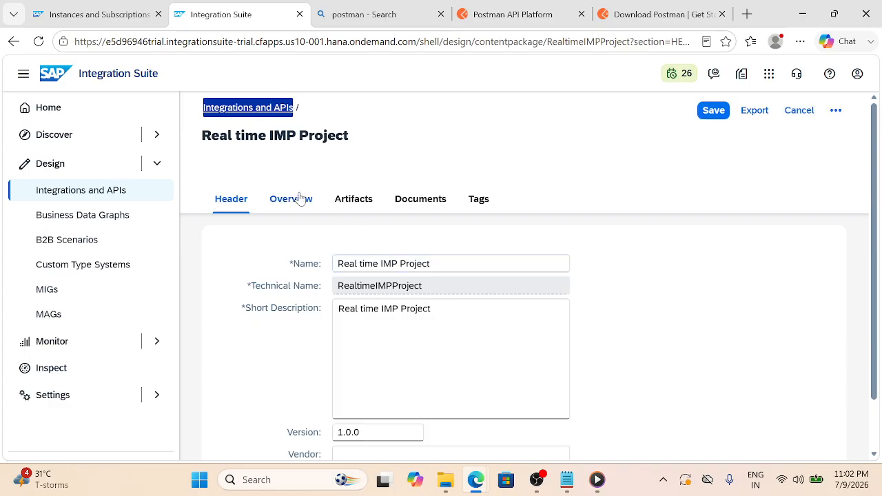
Choose Add > Integration Flow under the package's Artifacts, then switch to the Business Requirement notes
{"action": "left_click", "coordinate": [349, 203]}
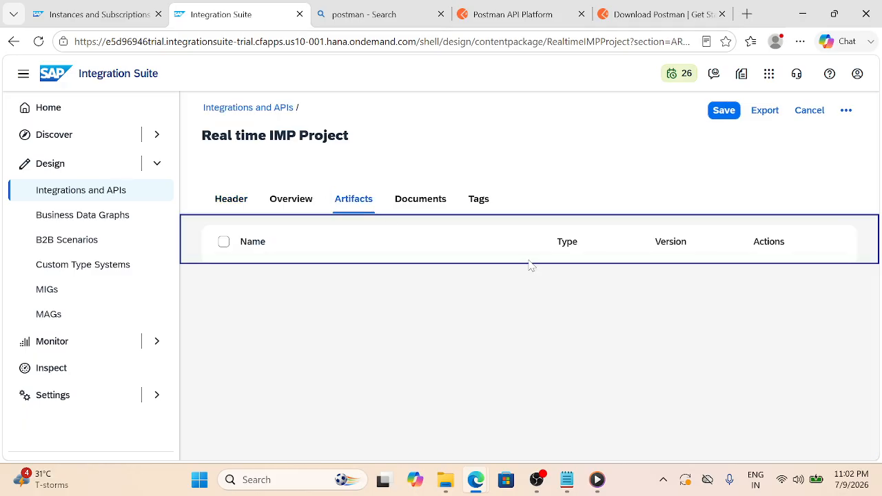
{"action": "left_click", "coordinate": [448, 247]}
{"action": "left_click", "coordinate": [448, 386]}
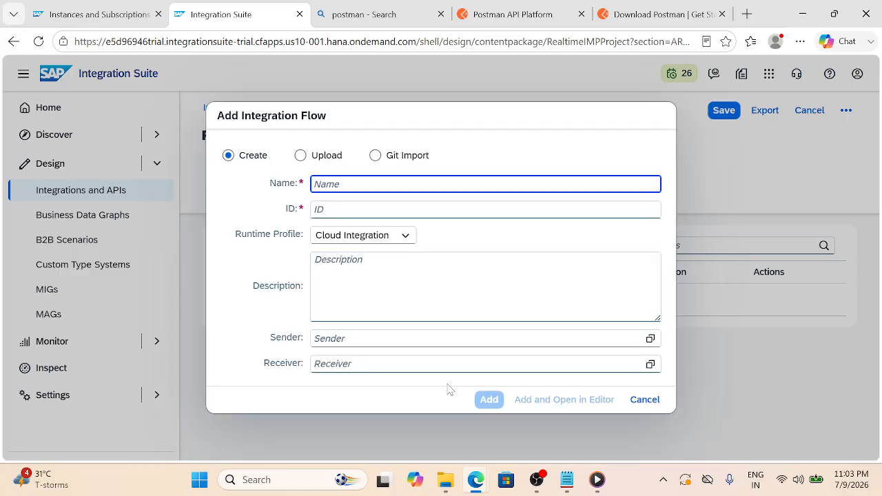
{"action": "left_click", "coordinate": [566, 479]}
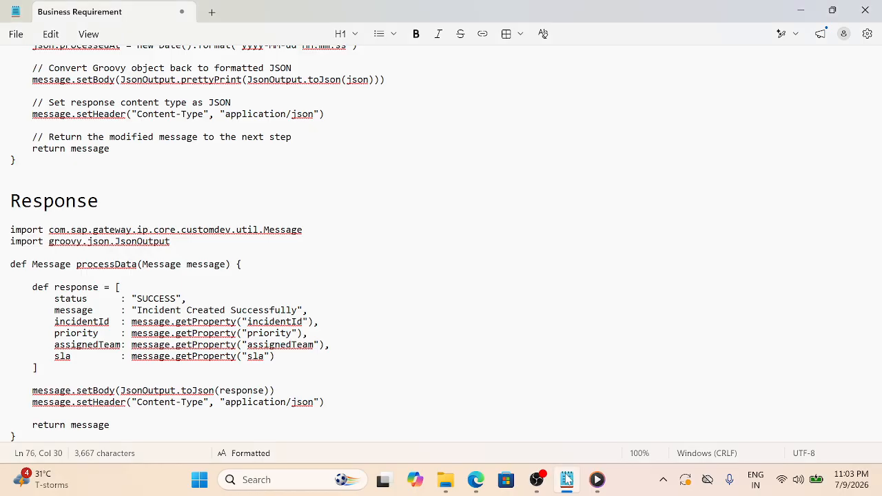
{"action": "scroll", "coordinate": [441, 243], "scroll_direction": "up", "scroll_amount": 16}
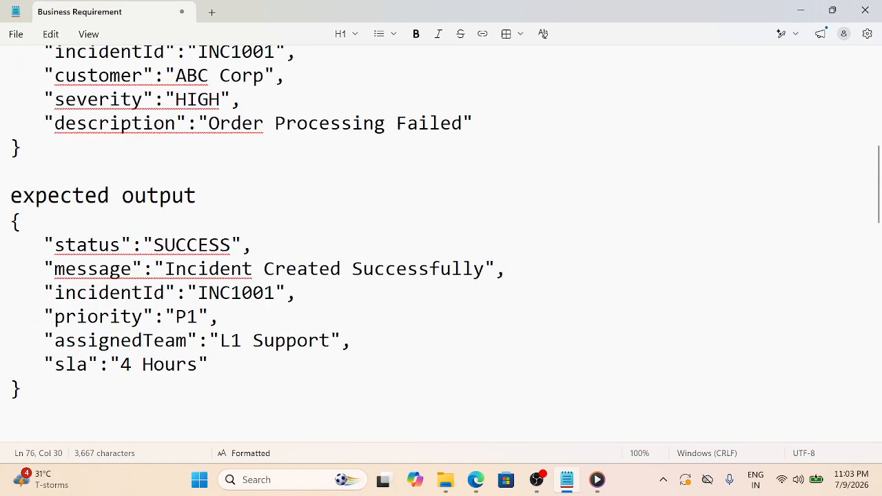
{"action": "scroll", "coordinate": [441, 243], "scroll_direction": "up", "scroll_amount": 15}
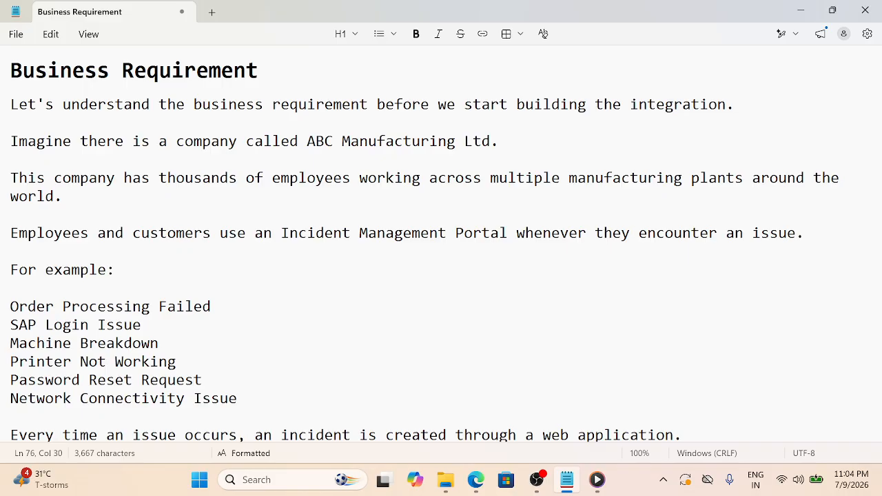
{"action": "scroll", "coordinate": [441, 245], "scroll_direction": "down", "scroll_amount": 5}
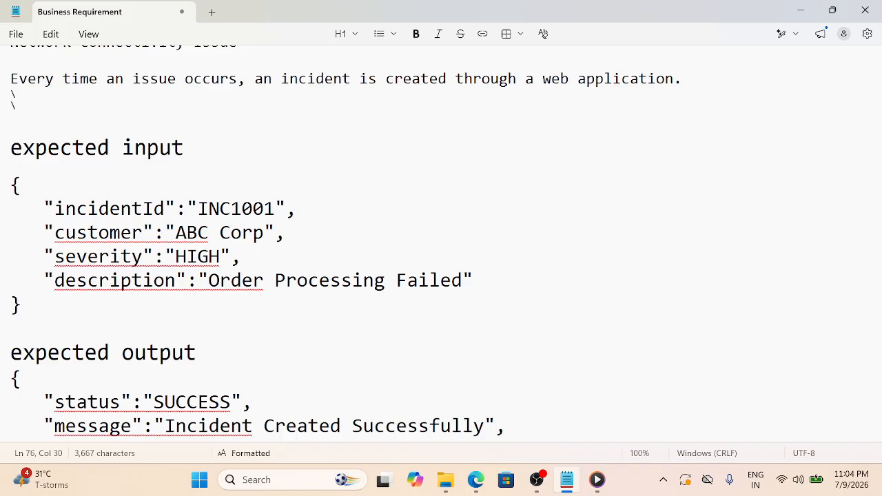
{"action": "scroll", "coordinate": [446, 242], "scroll_direction": "down", "scroll_amount": 2}
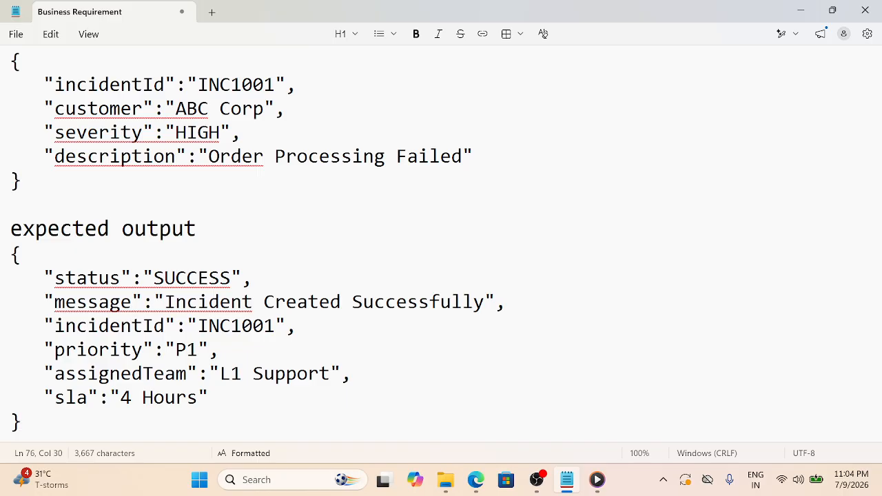
{"action": "scroll", "coordinate": [441, 262], "scroll_direction": "up", "scroll_amount": 2}
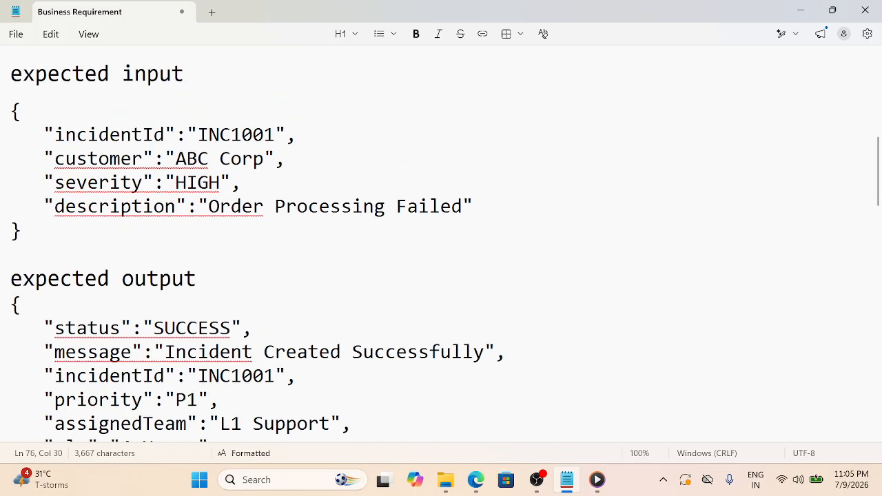
{"action": "scroll", "coordinate": [441, 262], "scroll_direction": "down", "scroll_amount": 2}
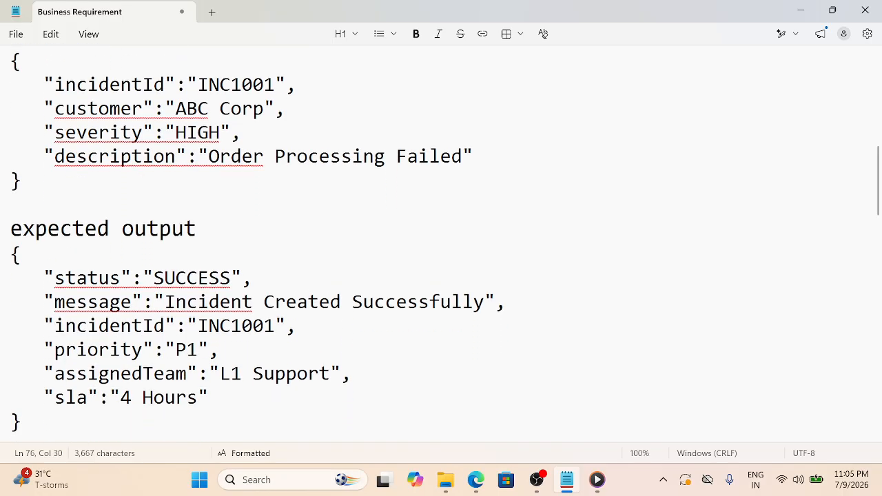
{"action": "scroll", "coordinate": [441, 261], "scroll_direction": "up", "scroll_amount": 2}
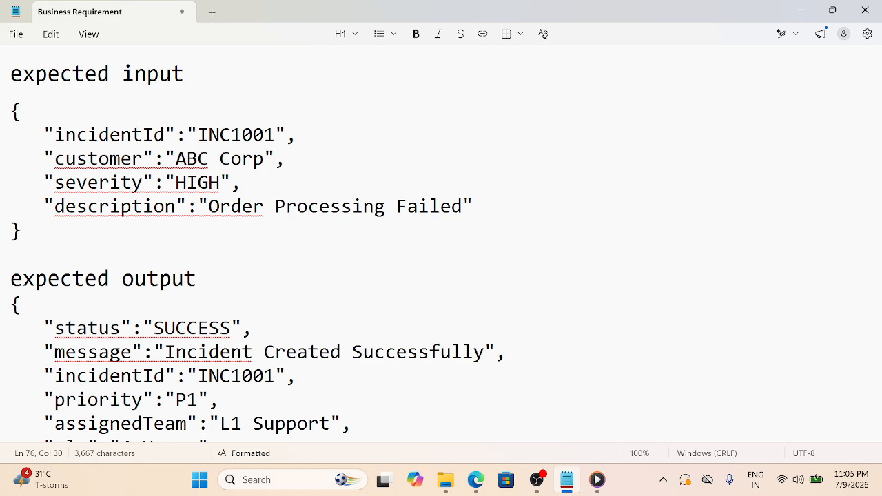
{"action": "mouse_move", "coordinate": [472, 488]}
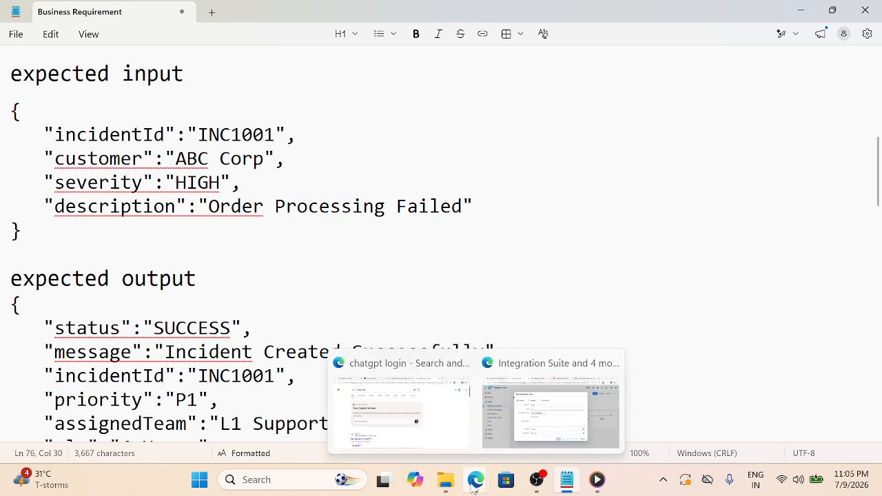
Add the integration flow 'REAL TIME INCIDENT MANAGEMENT API' to the package and open it
{"action": "left_click", "coordinate": [552, 398]}
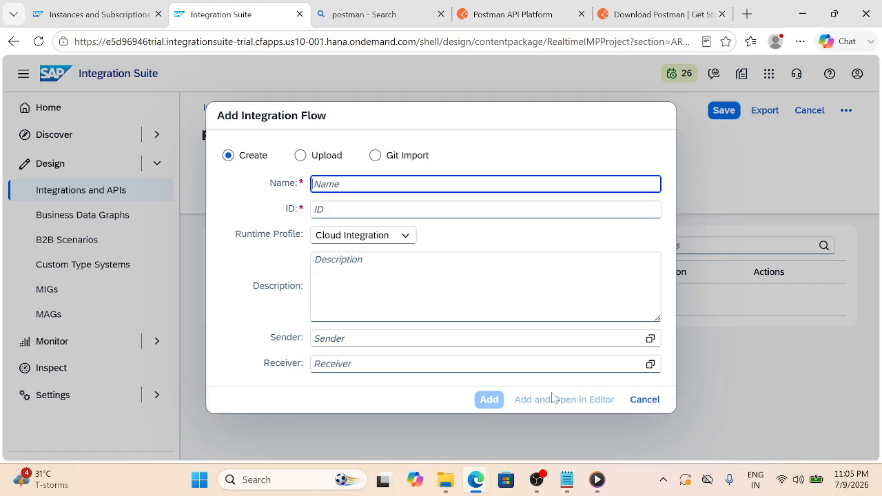
{"action": "type", "text": "Re"}
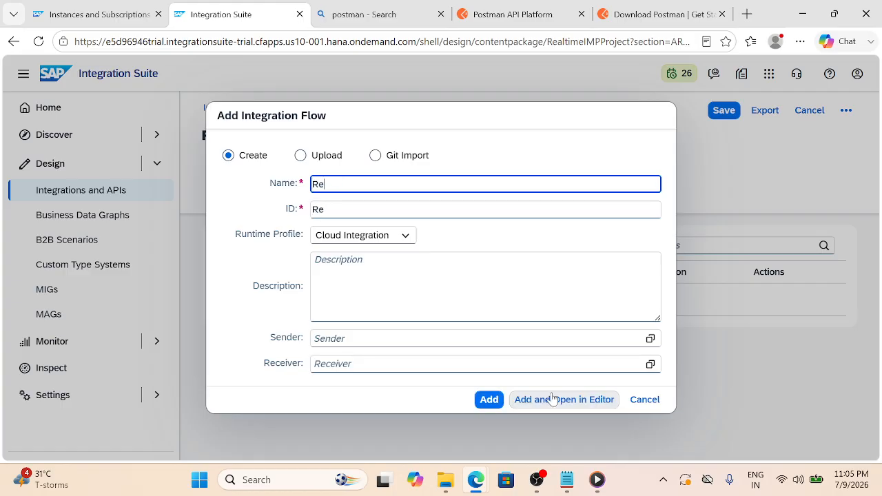
{"action": "key", "text": "BackSpace"}
{"action": "type", "text": "EAK"}
{"action": "key", "text": "BackSpace"}
{"action": "type", "text": "L TIME"}
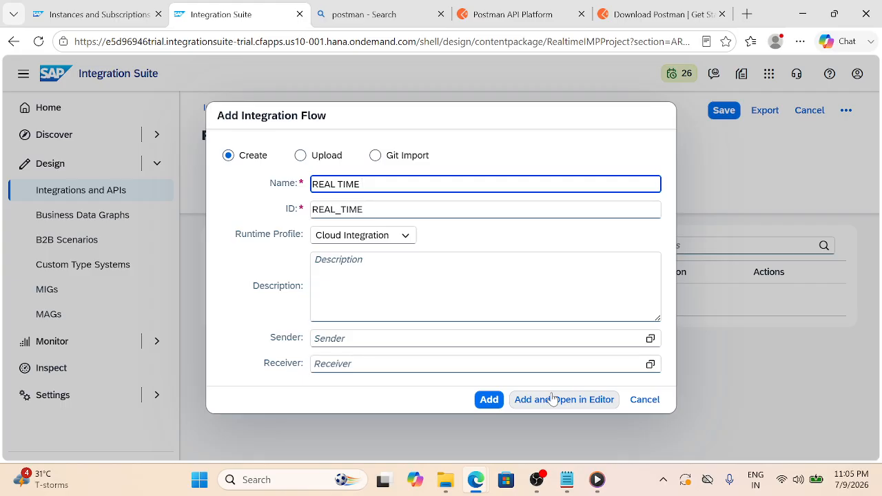
{"action": "type", "text": "INCIDENT"}
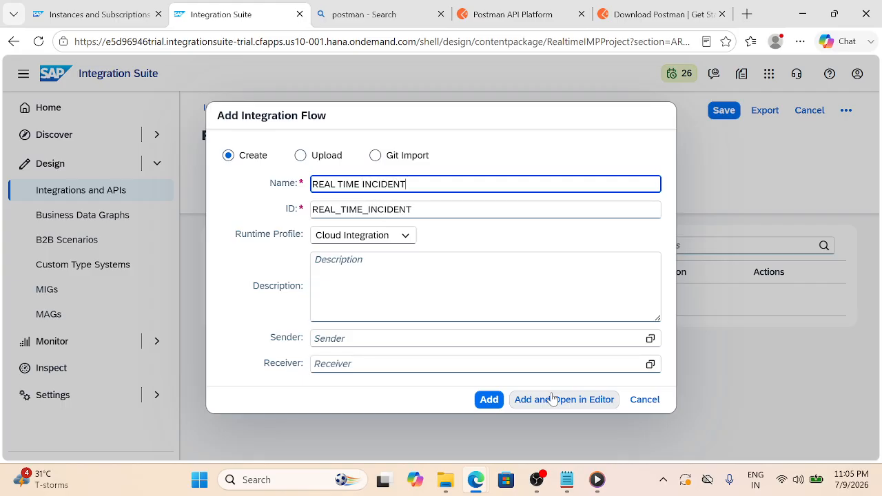
{"action": "type", "text": " MANAGEMENT"}
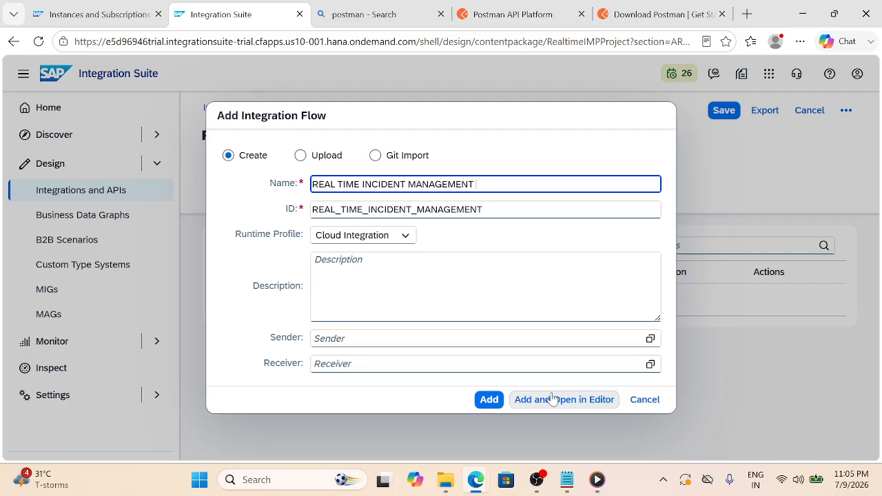
{"action": "type", "text": " api"}
{"action": "key", "text": "BackSpace"}
{"action": "key", "text": "BackSpace"}
{"action": "key", "text": "BackSpace"}
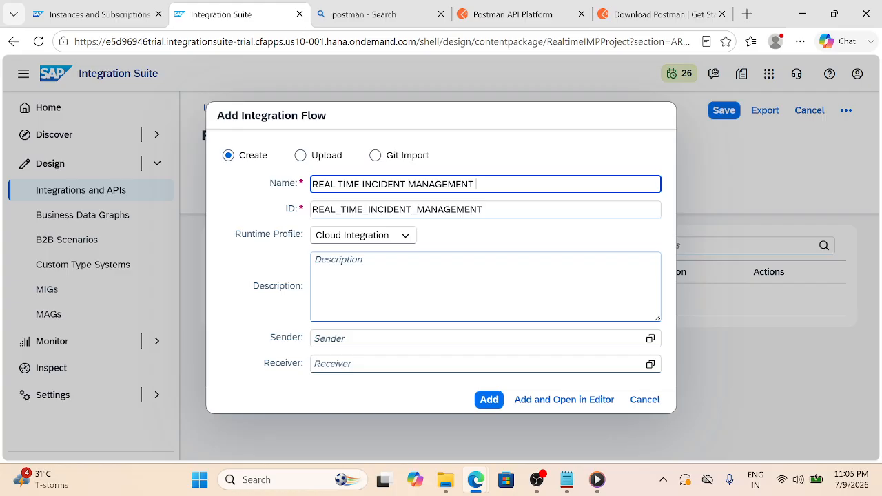
{"action": "type", "text": "api"}
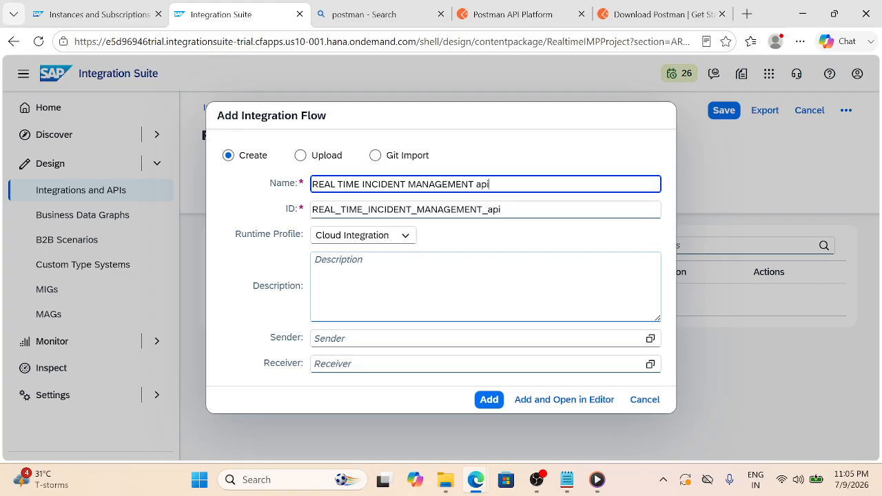
{"action": "key", "text": "BackSpace"}
{"action": "key", "text": "BackSpace"}
{"action": "key", "text": "BackSpace"}
{"action": "key", "text": "BackSpace"}
{"action": "type", "text": "API"}
{"action": "left_click", "coordinate": [491, 398]}
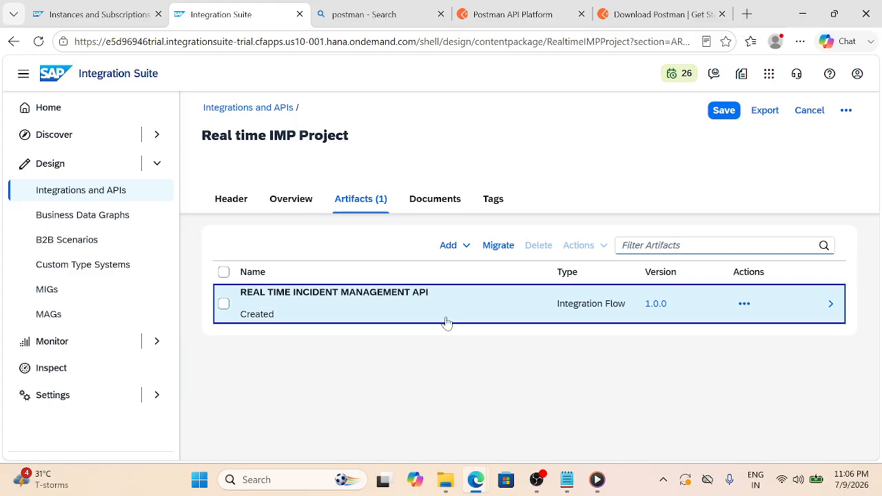
{"action": "left_click", "coordinate": [446, 322]}
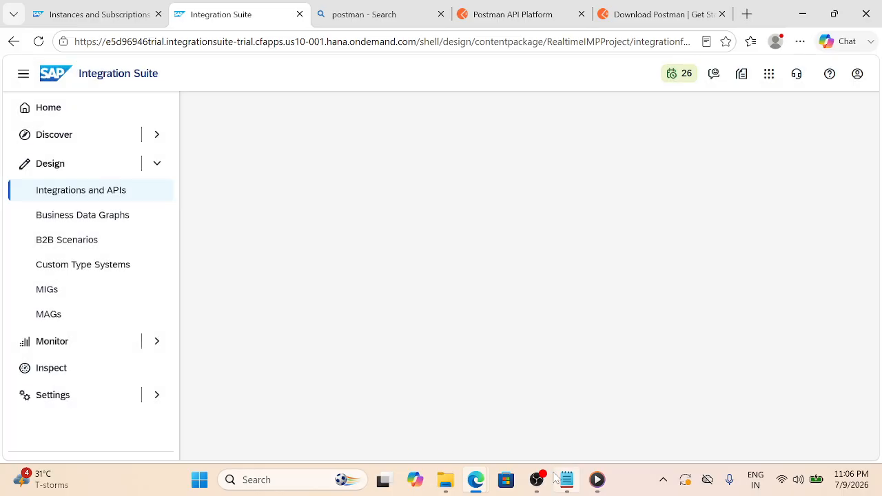
Once the flow's empty Start-to-End process loads, switch to the Postman API Platform tab
{"action": "mouse_move", "coordinate": [556, 477]}
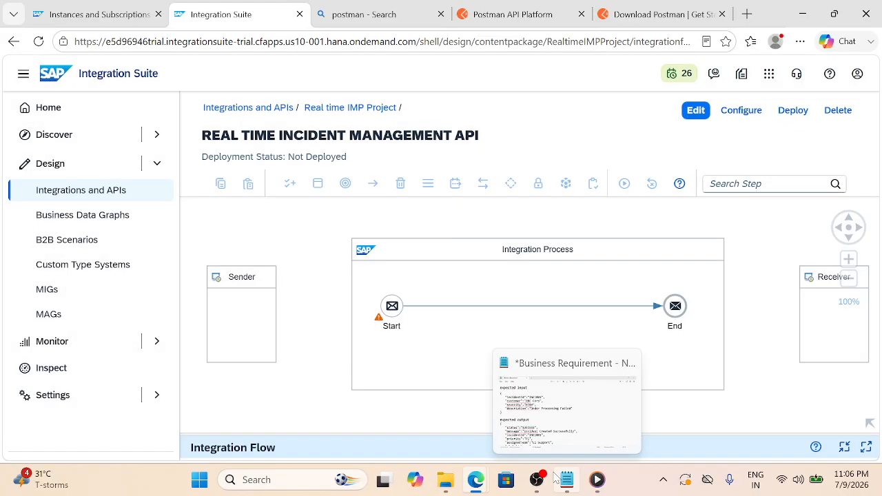
{"action": "left_click", "coordinate": [525, 14]}
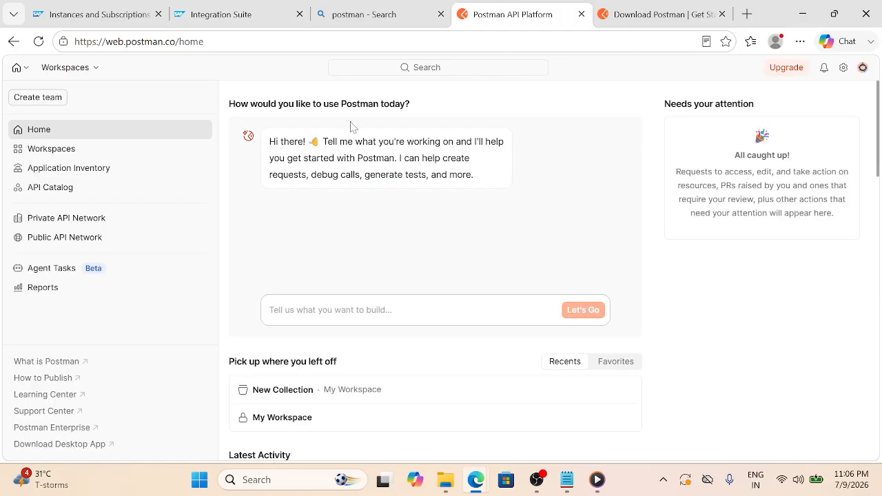
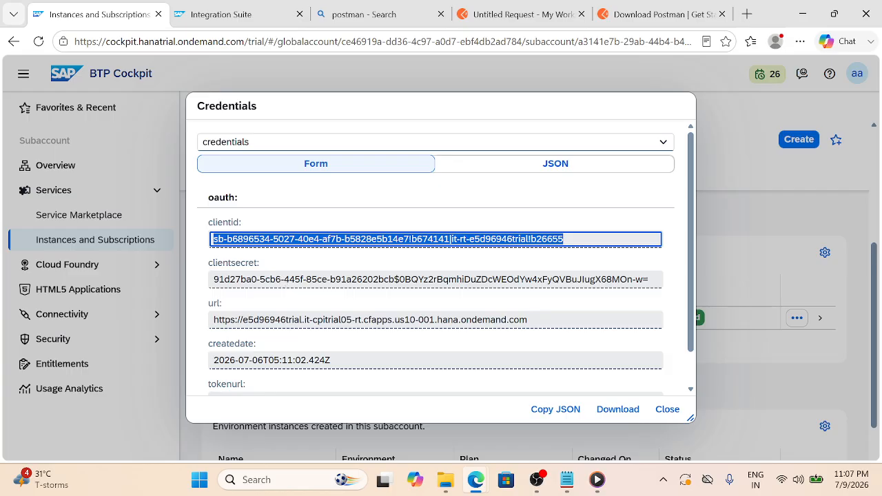
With the client ID copied, move from the service key credentials to the untitled Postman request
{"action": "key", "text": "ctrl+Tab"}
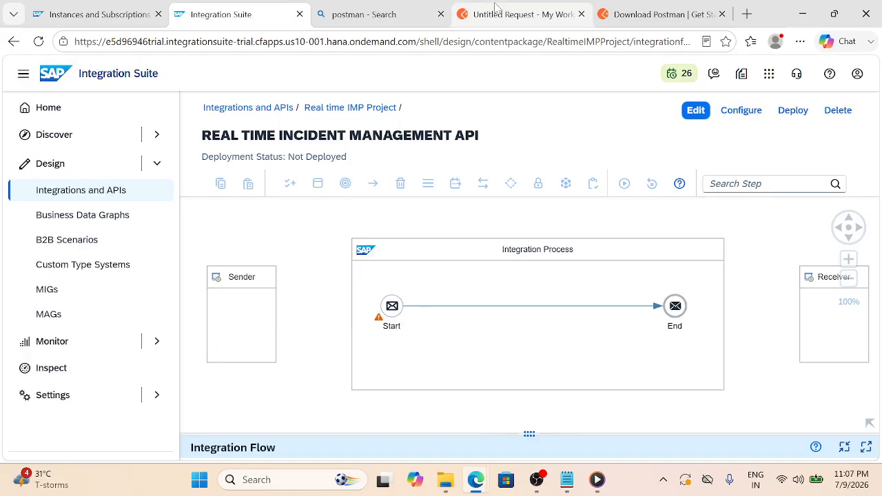
{"action": "left_click", "coordinate": [496, 8]}
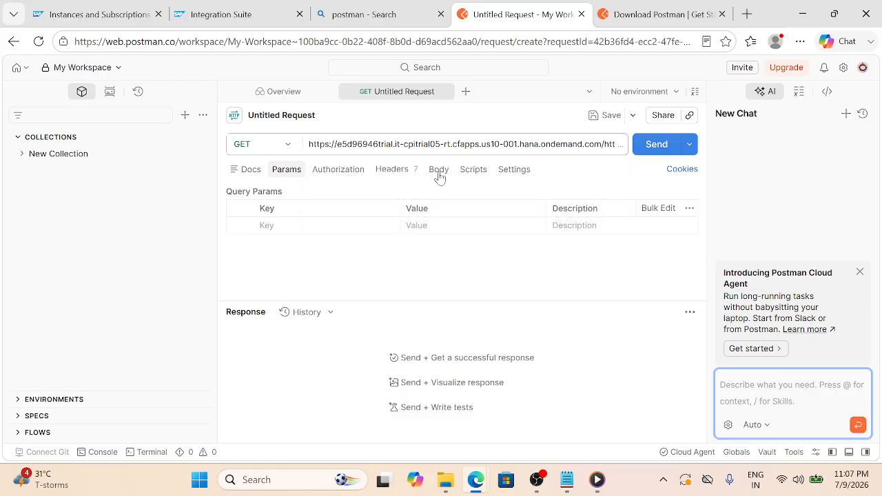
Set the request's authorization to Basic Auth with the client ID pasted as Username
{"action": "left_click", "coordinate": [338, 169]}
{"action": "left_click", "coordinate": [341, 206]}
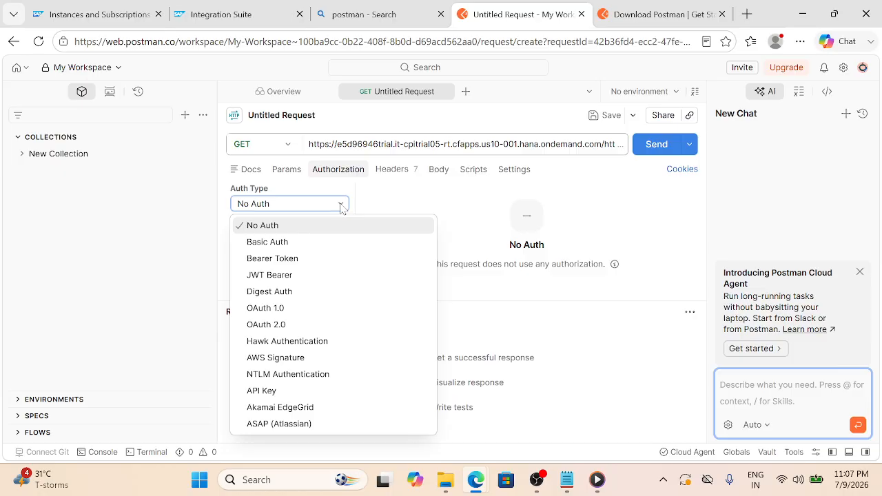
{"action": "left_click", "coordinate": [267, 242]}
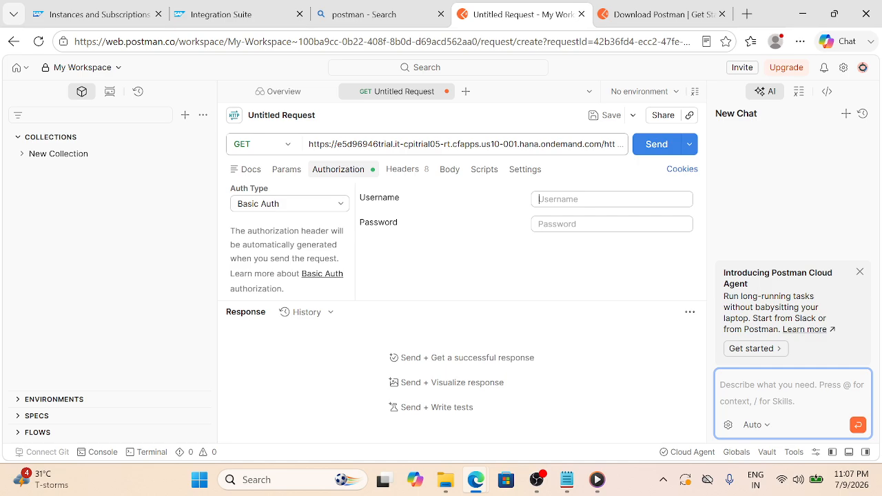
{"action": "key", "text": "ctrl+v"}
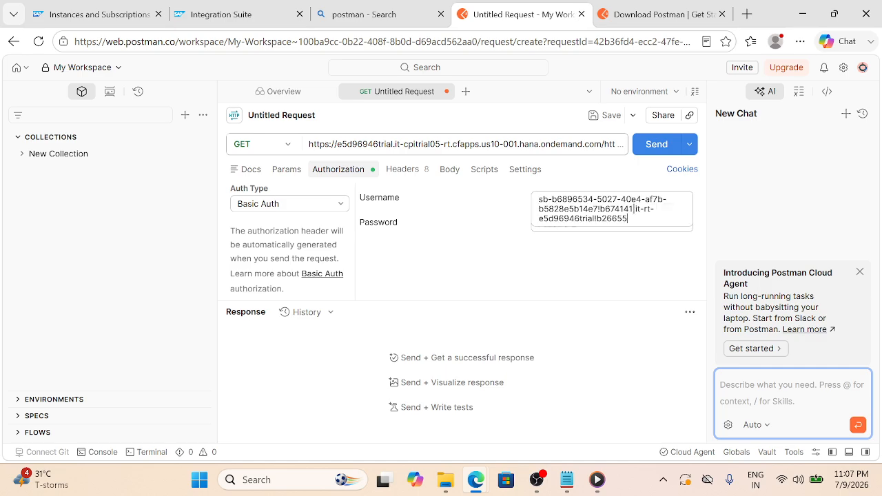
Copy the client secret from the service key and paste it as the Basic Auth Password
{"action": "left_click", "coordinate": [72, 21]}
{"action": "key", "text": "Tab"}
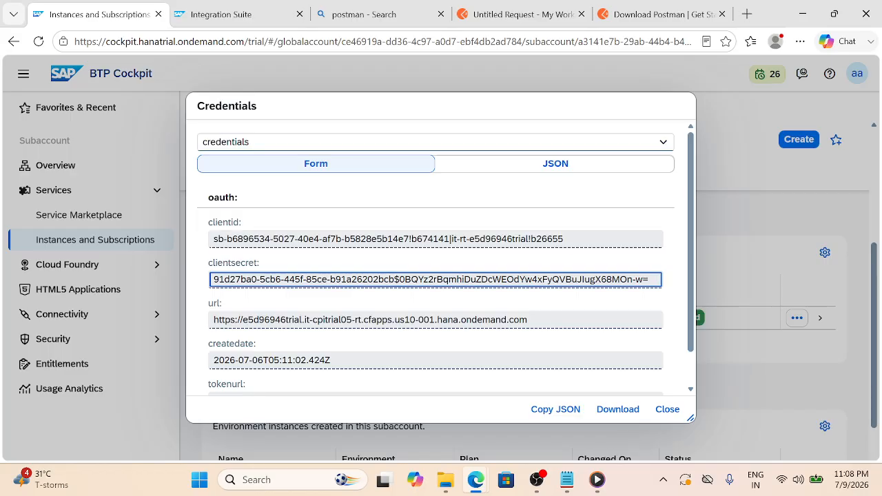
{"action": "key", "text": "ctrl+a"}
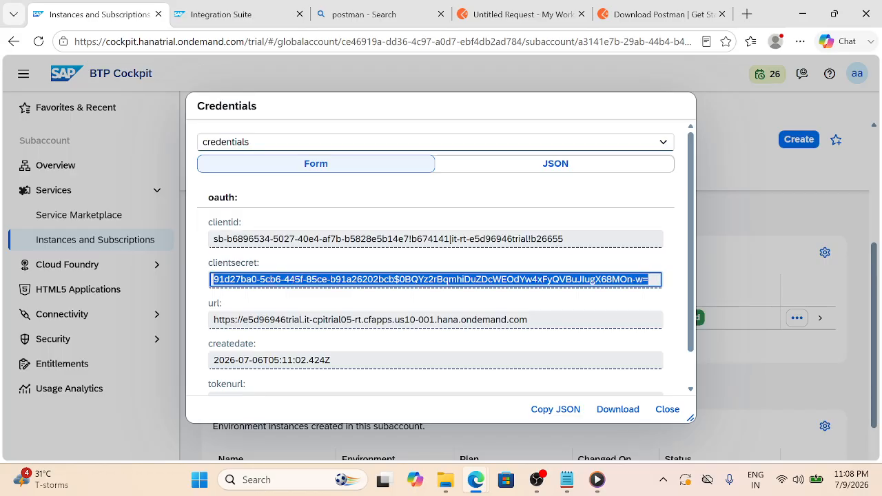
{"action": "left_click", "coordinate": [237, 9]}
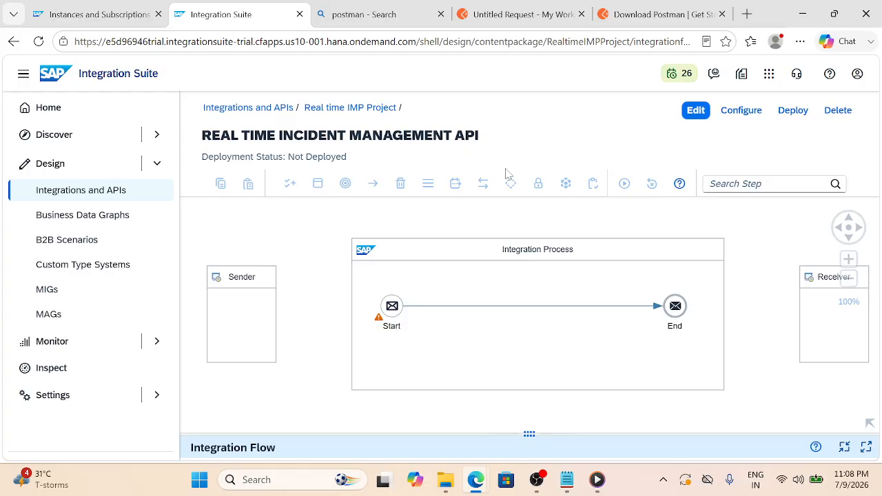
{"action": "left_click", "coordinate": [539, 10]}
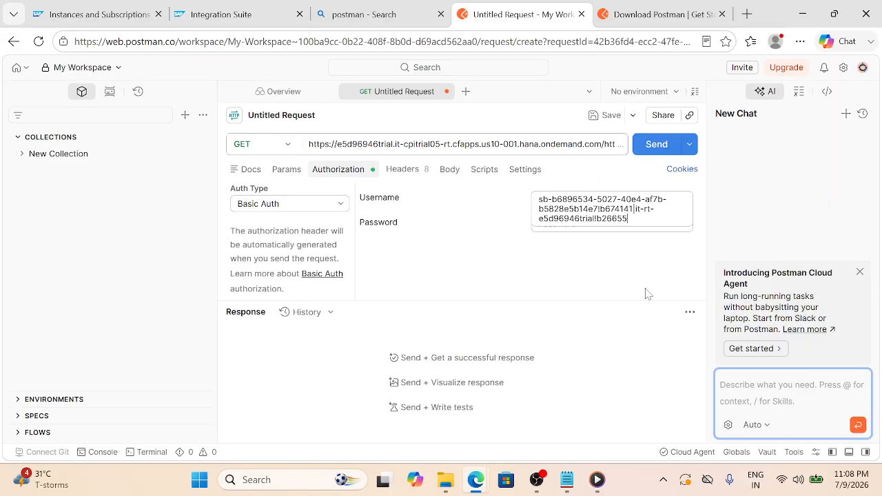
{"action": "left_click", "coordinate": [647, 293]}
{"action": "left_click", "coordinate": [612, 224]}
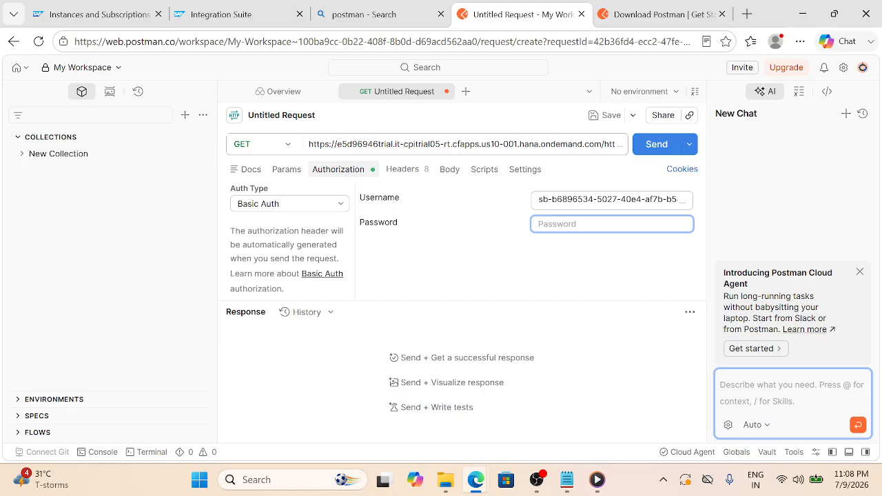
{"action": "key", "text": "ctrl+v"}
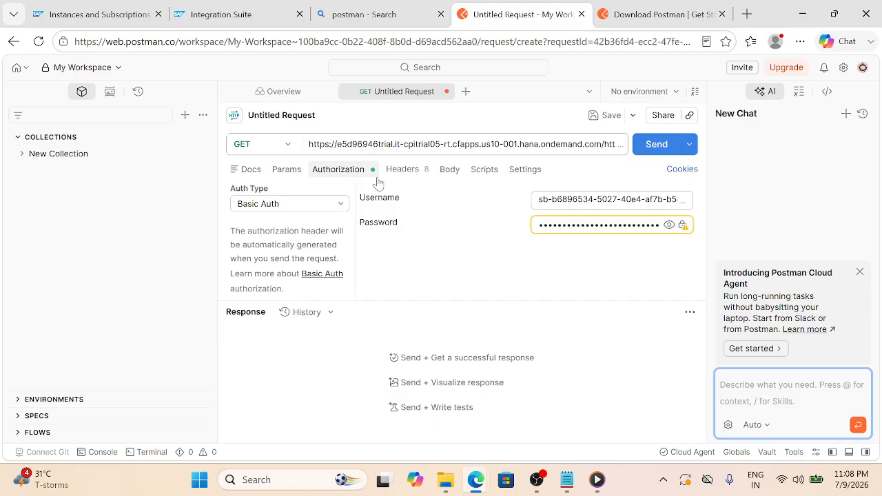
Clear the request URL field
{"action": "triple_click", "coordinate": [413, 144]}
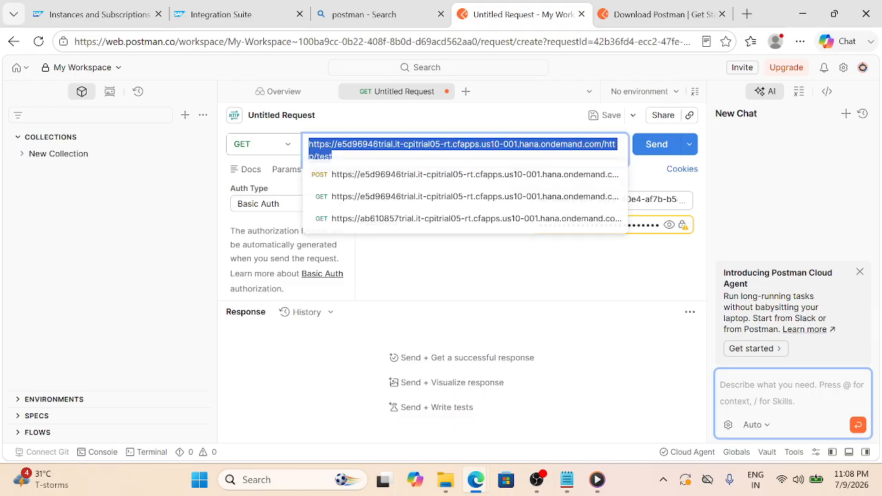
{"action": "key", "text": "BackSpace"}
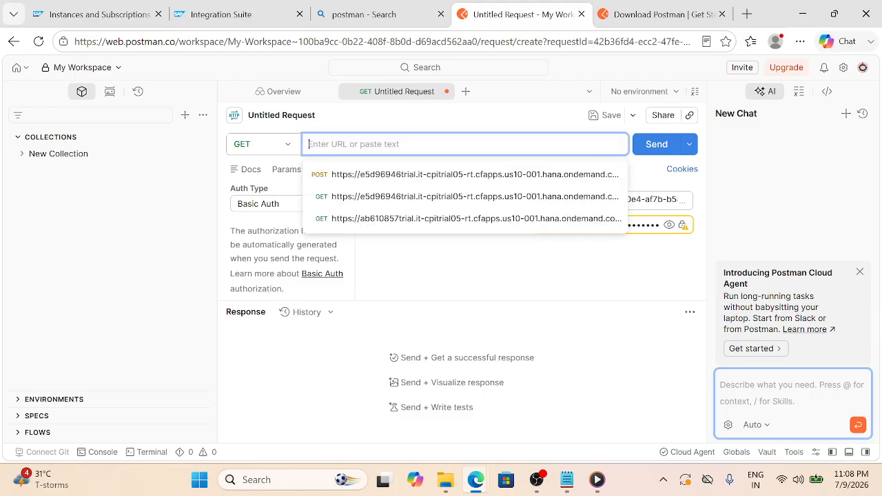
{"action": "left_click", "coordinate": [463, 126]}
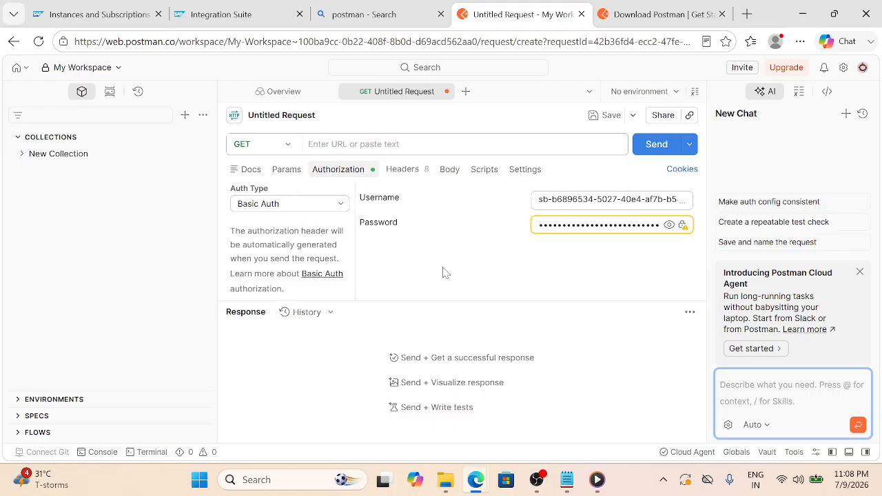
{"action": "left_click", "coordinate": [448, 171]}
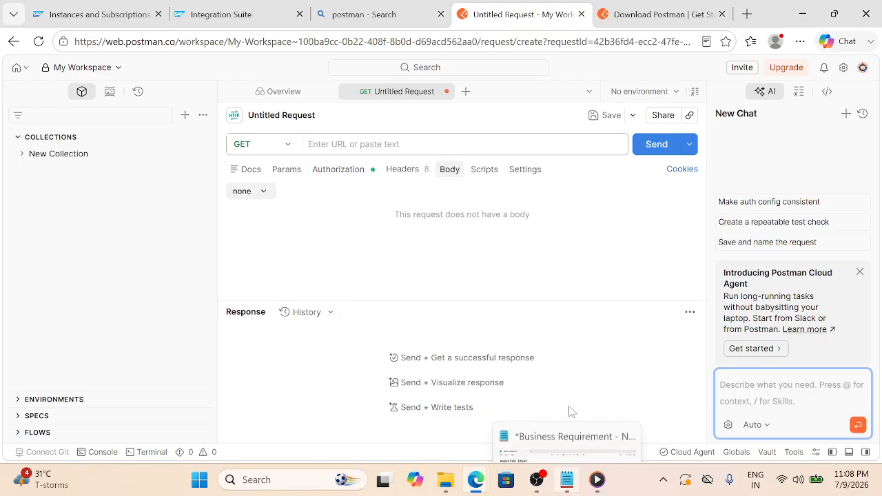
Select and copy the expected input JSON block from the Business Requirement notes in Notepad
{"action": "left_click", "coordinate": [567, 476]}
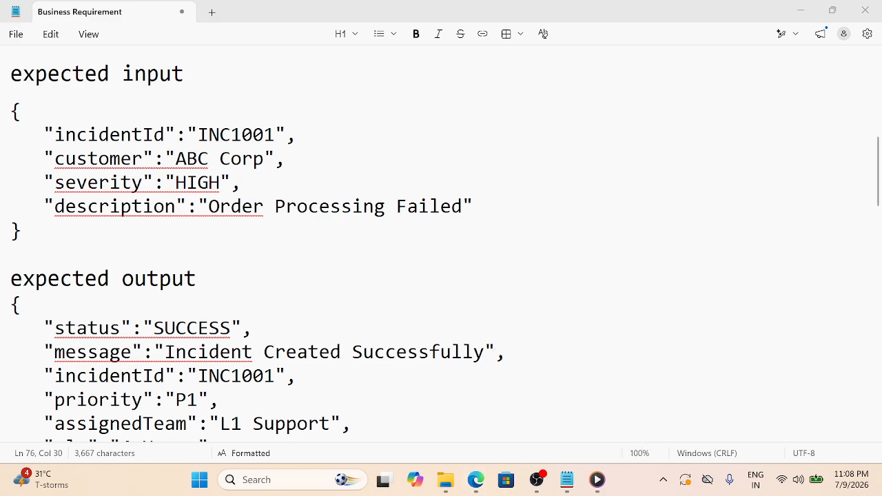
{"action": "left_click_drag", "start_coordinate": [11, 111], "coordinate": [41, 234]}
{"action": "key", "text": "ctrl+c"}
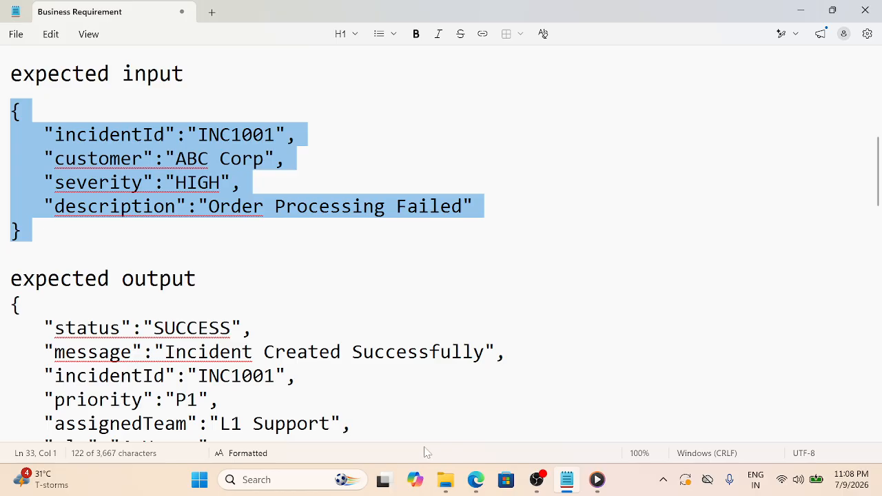
{"action": "mouse_move", "coordinate": [475, 486]}
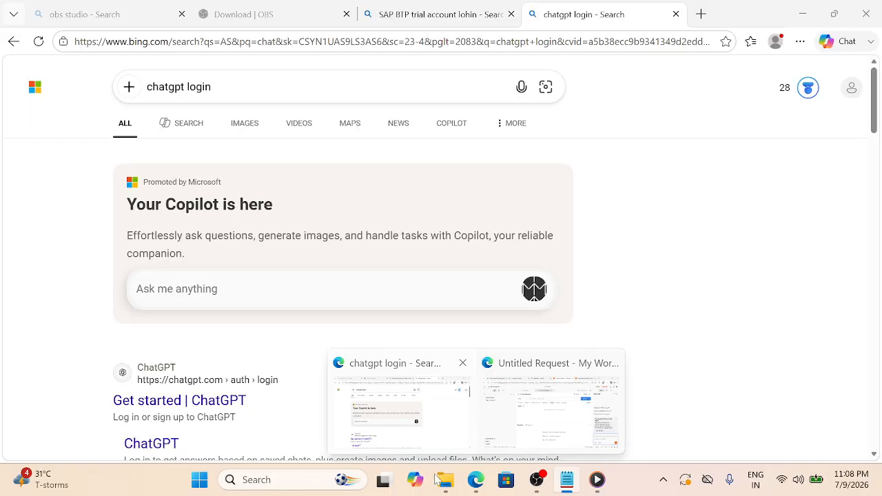
Give the request a raw body with INC1001, ABC Corp, severity HIGH, 'Order Processing Failed'
{"action": "left_click", "coordinate": [532, 433]}
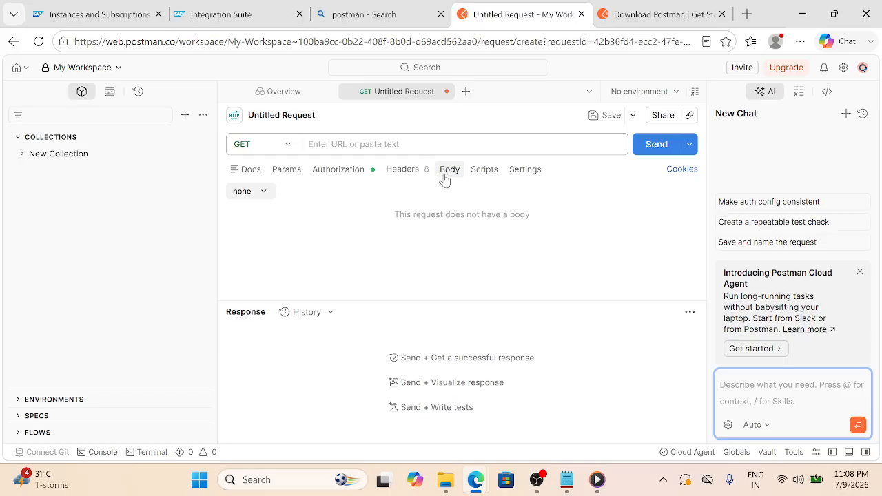
{"action": "left_click", "coordinate": [254, 195]}
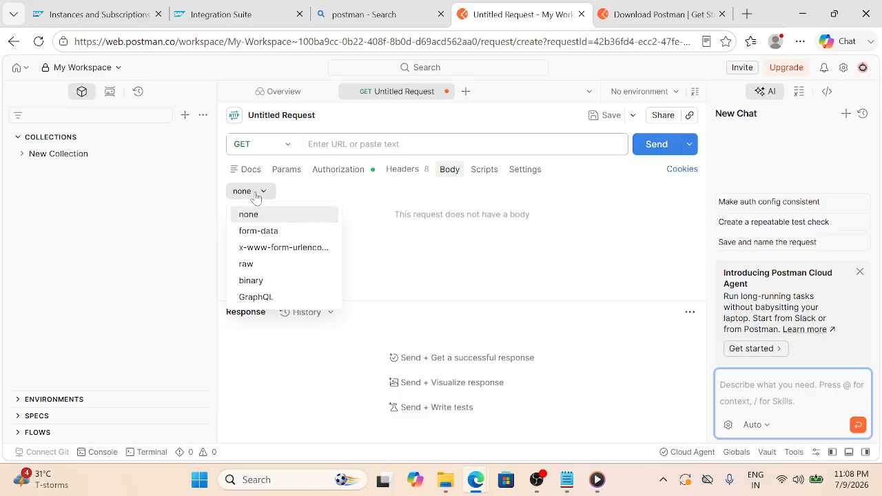
{"action": "left_click", "coordinate": [267, 271]}
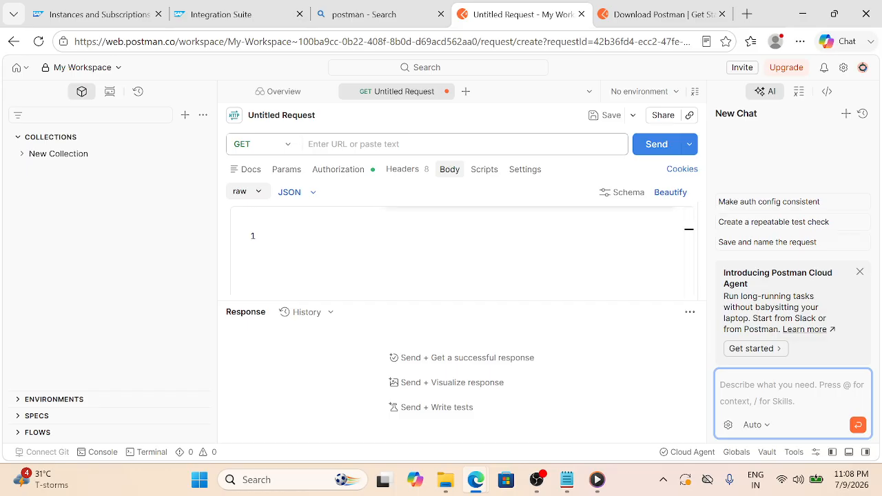
{"action": "key", "text": "ctrl+f"}
{"action": "key", "text": "ctrl+v"}
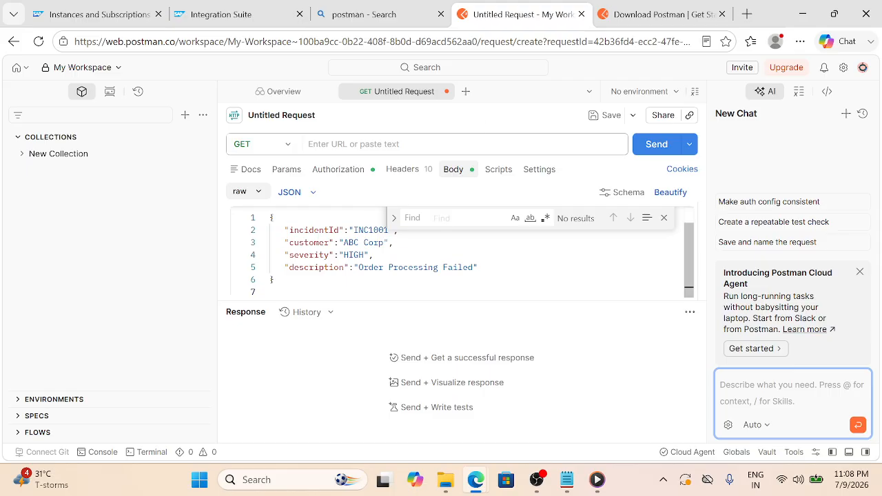
{"action": "left_click", "coordinate": [664, 218]}
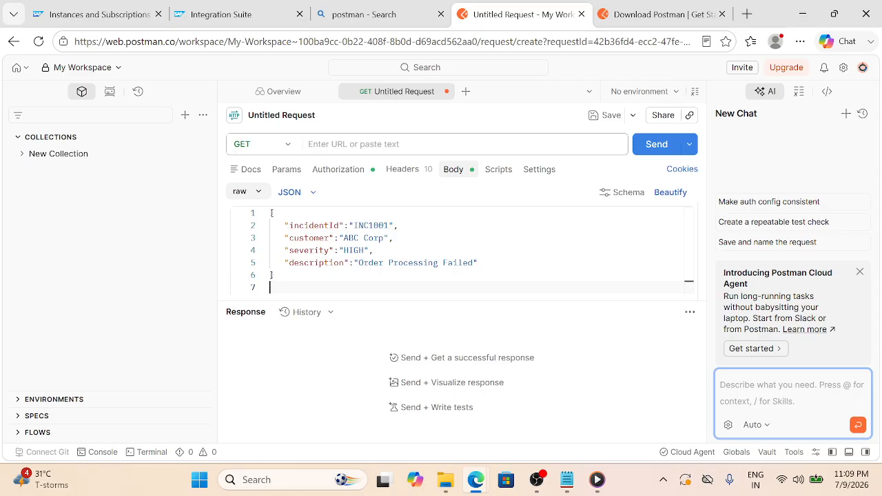
{"action": "left_click", "coordinate": [239, 23]}
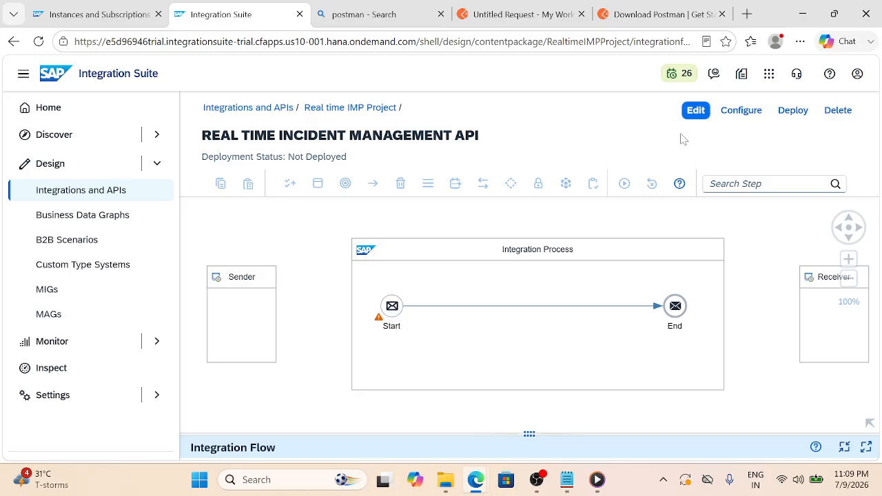
In edit mode, link the Sender participant to the Start event with an HTTPS adapter
{"action": "left_click", "coordinate": [693, 114]}
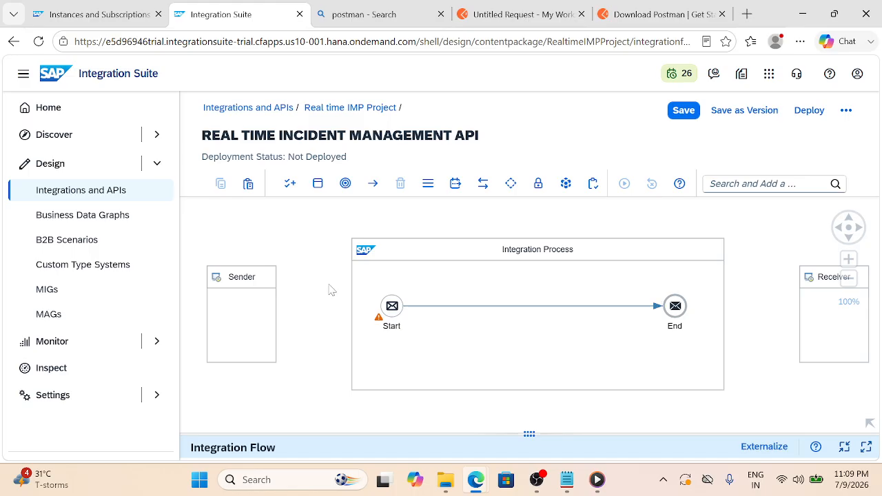
{"action": "left_click", "coordinate": [264, 311]}
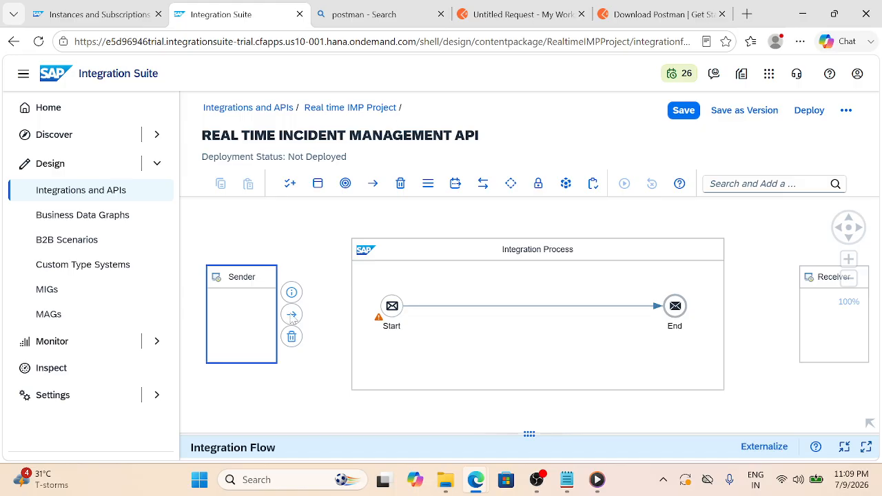
{"action": "left_click_drag", "start_coordinate": [293, 317], "coordinate": [391, 306]}
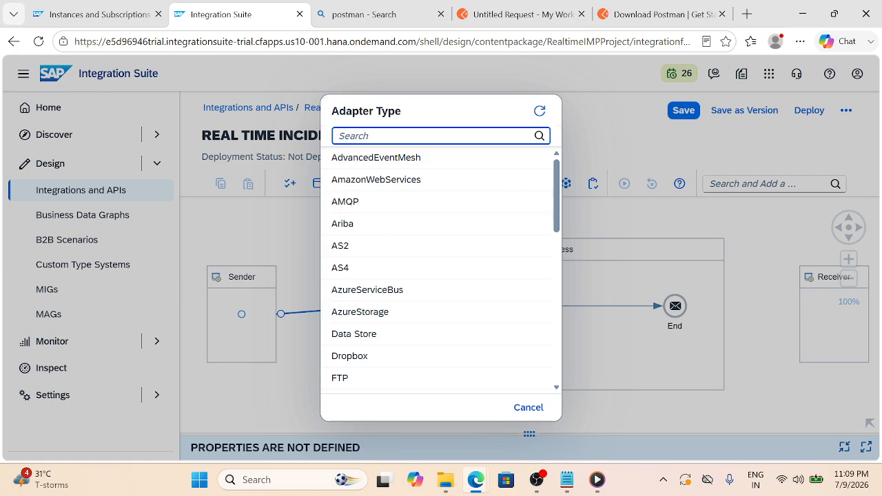
{"action": "type", "text": "HTT"}
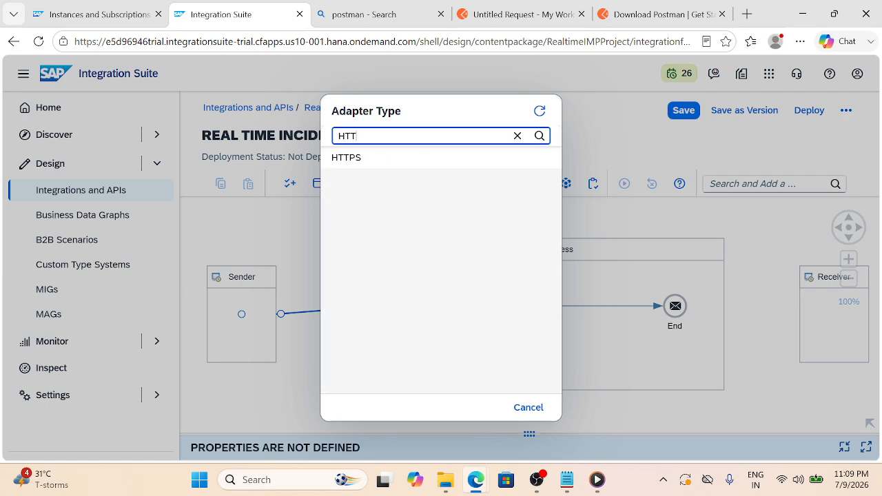
{"action": "left_click", "coordinate": [381, 164]}
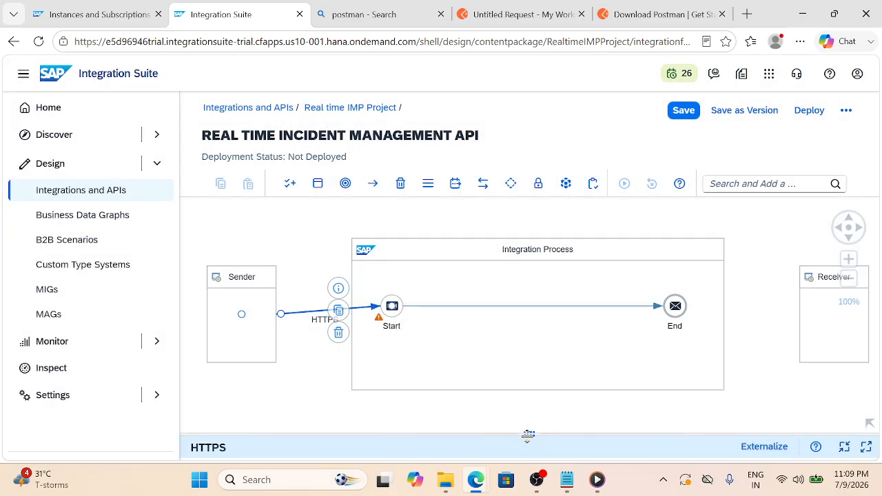
{"action": "left_click_drag", "start_coordinate": [528, 434], "coordinate": [533, 279]}
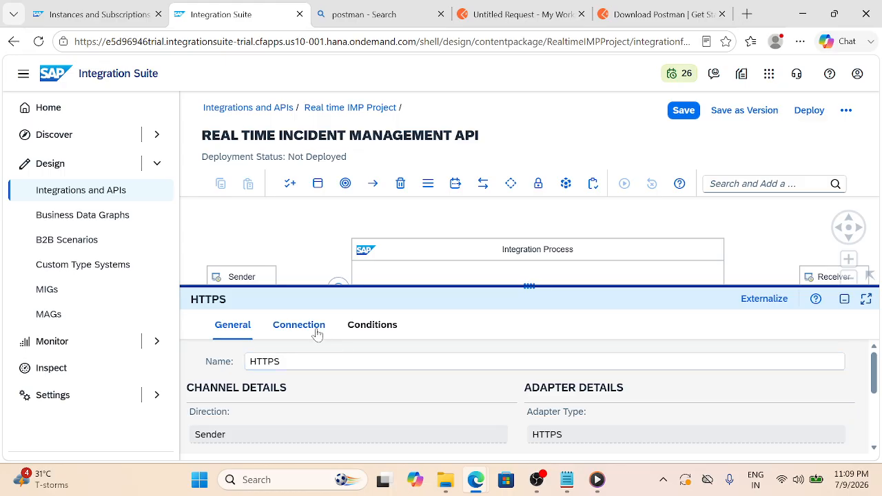
Enter /createIncident as the HTTPS channel's Address and save the flow
{"action": "left_click", "coordinate": [313, 326]}
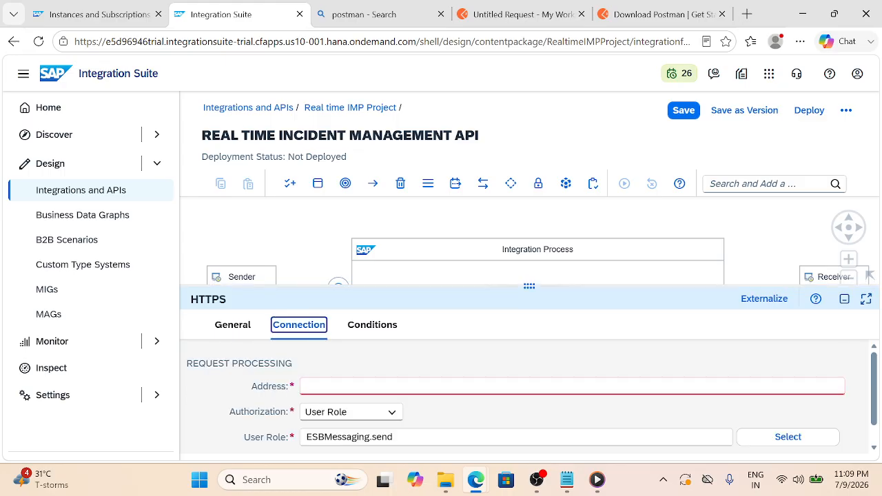
{"action": "left_click", "coordinate": [336, 386]}
{"action": "type", "text": "/"}
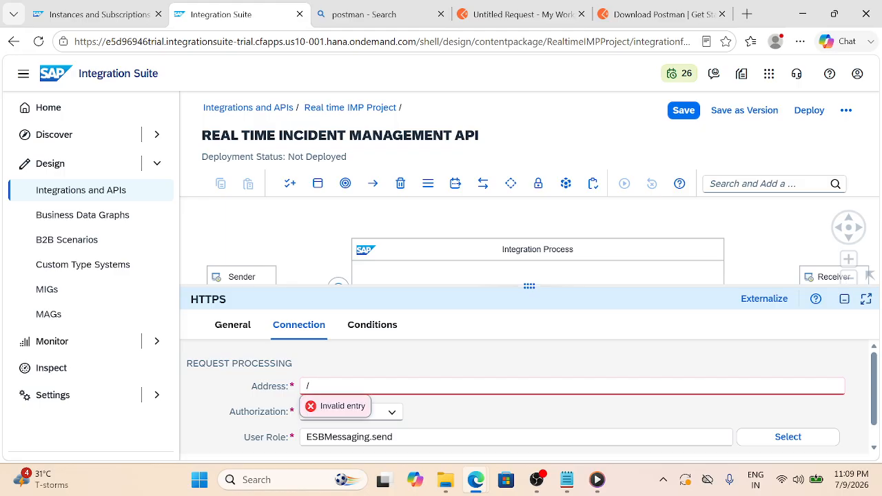
{"action": "type", "text": "CREATE"}
{"action": "key", "text": "BackSpace"}
{"action": "key", "text": "BackSpace"}
{"action": "key", "text": "BackSpace"}
{"action": "key", "text": "BackSpace"}
{"action": "key", "text": "BackSpace"}
{"action": "key", "text": "BackSpace"}
{"action": "key", "text": "BackSpace"}
{"action": "type", "text": "/C"}
{"action": "key", "text": "BackSpace"}
{"action": "type", "text": "createIncident"}
{"action": "left_click", "coordinate": [681, 112]}
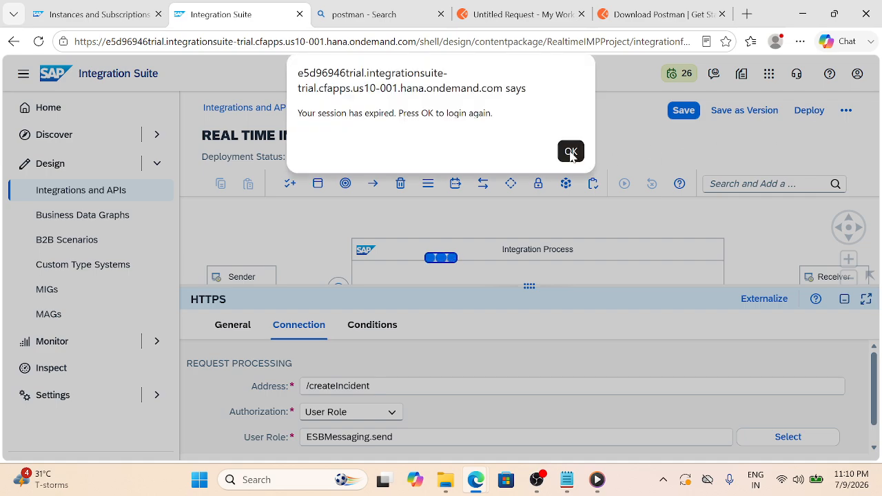
Log back in after the session-expired alert, dismiss the news, and reopen the flow for editing
{"action": "left_click", "coordinate": [570, 152]}
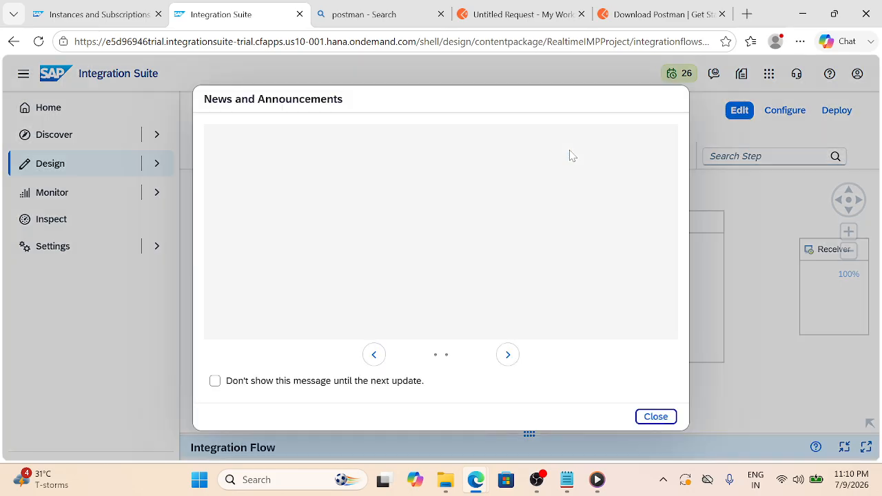
{"action": "left_click", "coordinate": [659, 418]}
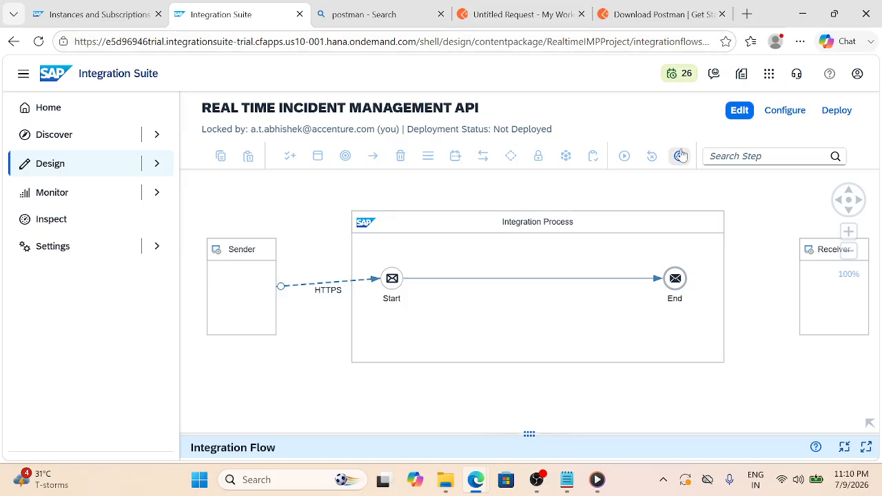
{"action": "left_click", "coordinate": [742, 110]}
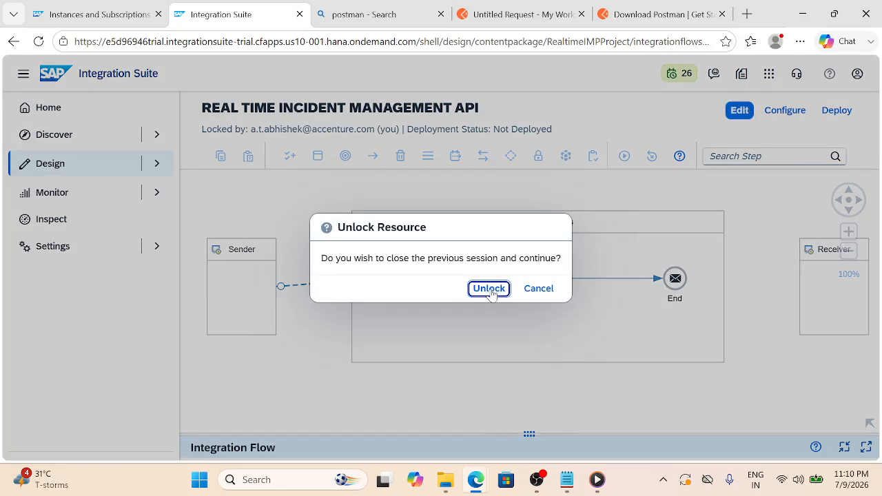
Unlock the flow, check the HTTPS sender channel's /createIncident address, and save
{"action": "left_click", "coordinate": [489, 289]}
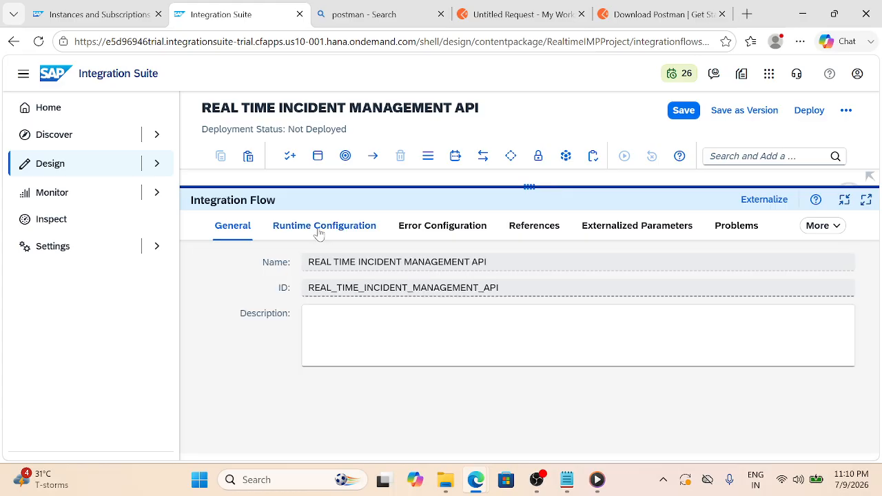
{"action": "left_click_drag", "start_coordinate": [528, 183], "coordinate": [535, 290]}
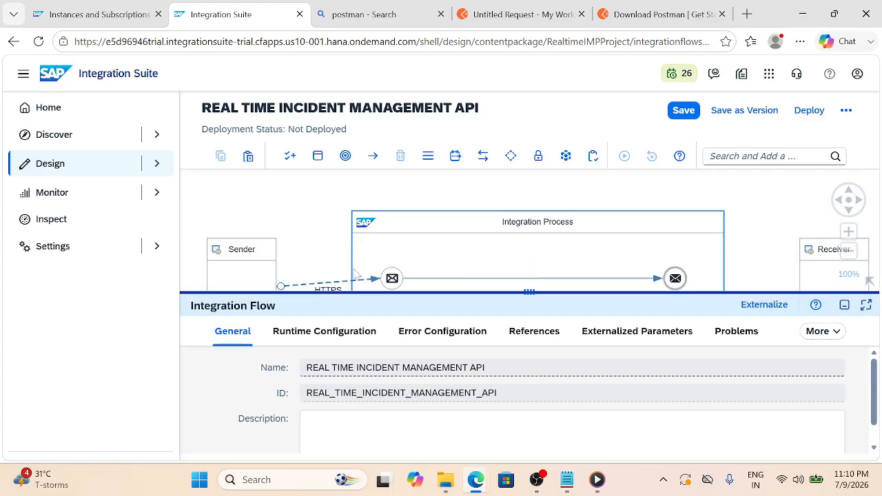
{"action": "left_click", "coordinate": [350, 284]}
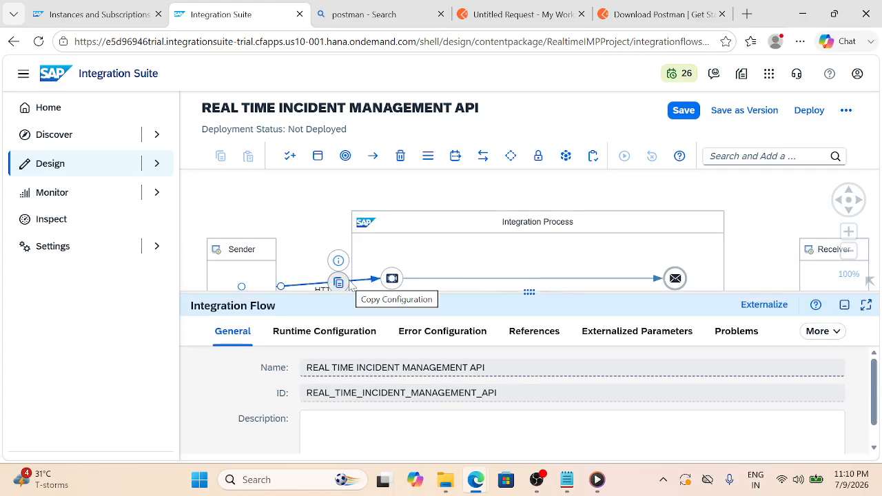
{"action": "left_click", "coordinate": [300, 332]}
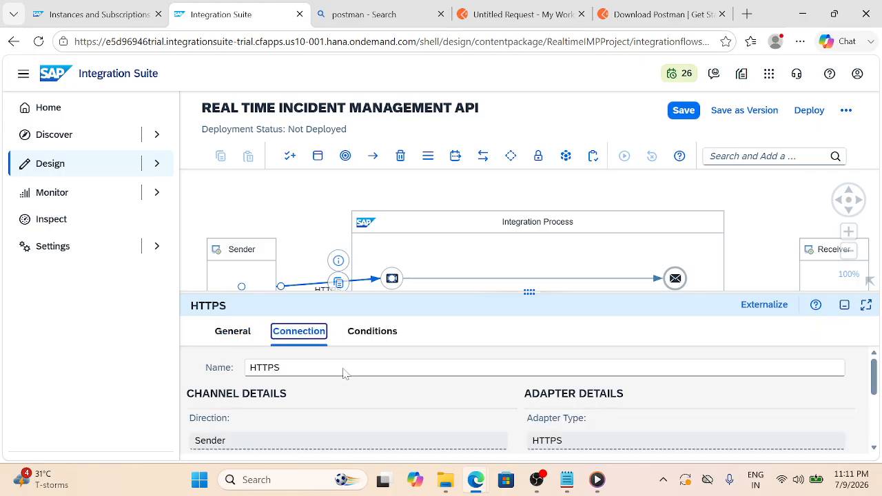
{"action": "left_click", "coordinate": [684, 117]}
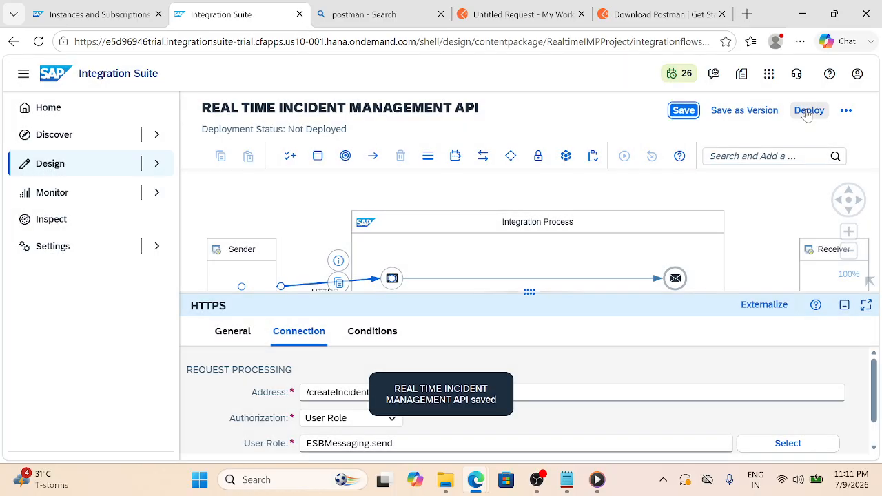
Deploy the flow to the Cloud Integration runtime, confirming the prompts
{"action": "left_click", "coordinate": [808, 113]}
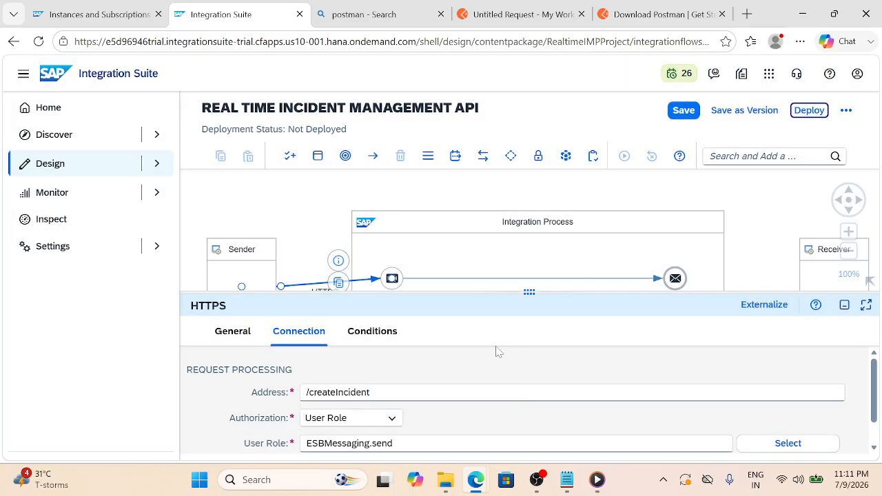
{"action": "left_click", "coordinate": [819, 113]}
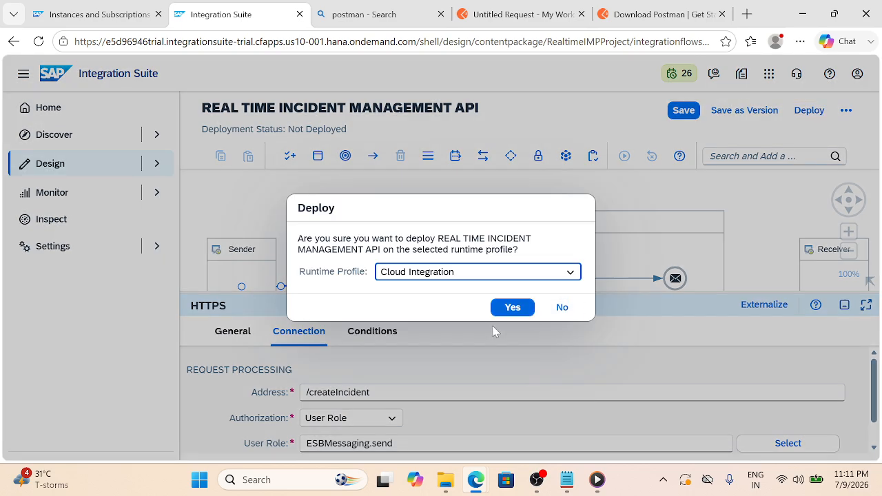
{"action": "left_click", "coordinate": [510, 310]}
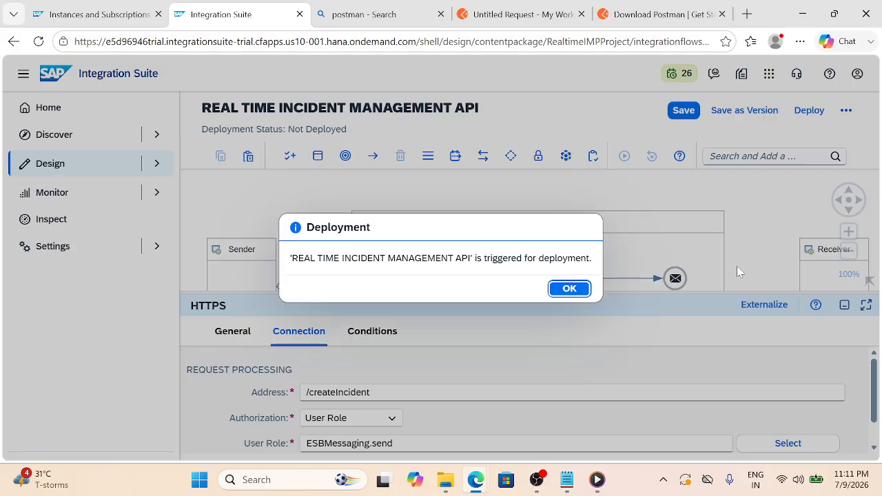
{"action": "left_click", "coordinate": [570, 289]}
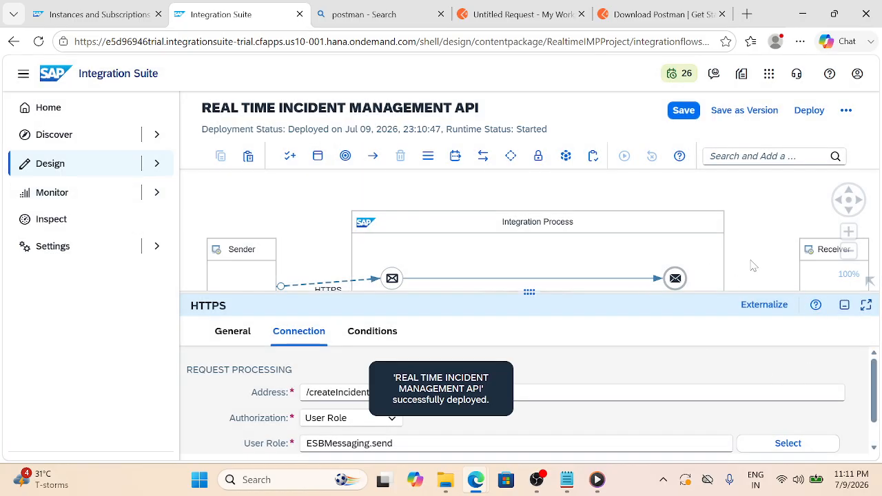
Check the deployment status: version 1.0.0 deployed with the runtime started
{"action": "left_click", "coordinate": [753, 266]}
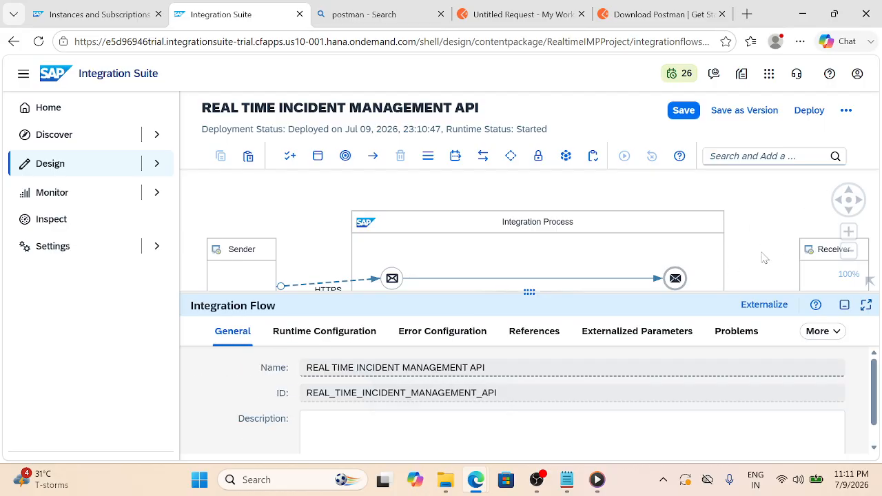
{"action": "left_click", "coordinate": [813, 332]}
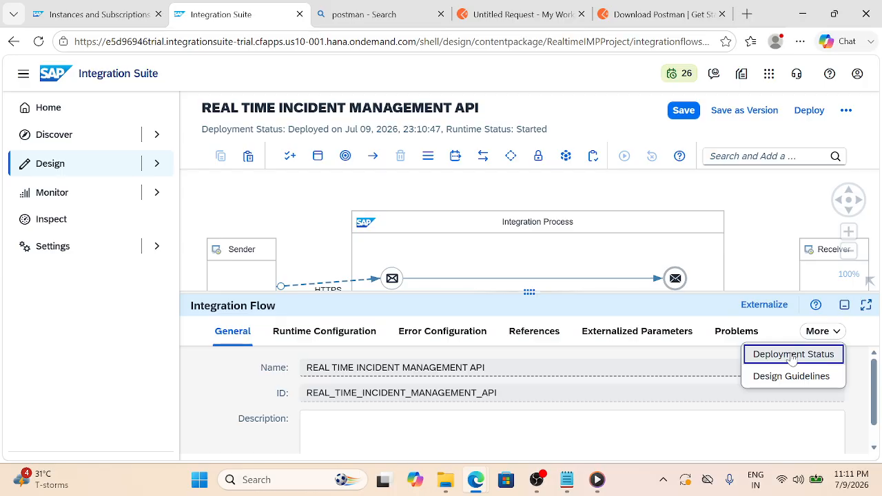
{"action": "left_click", "coordinate": [792, 354]}
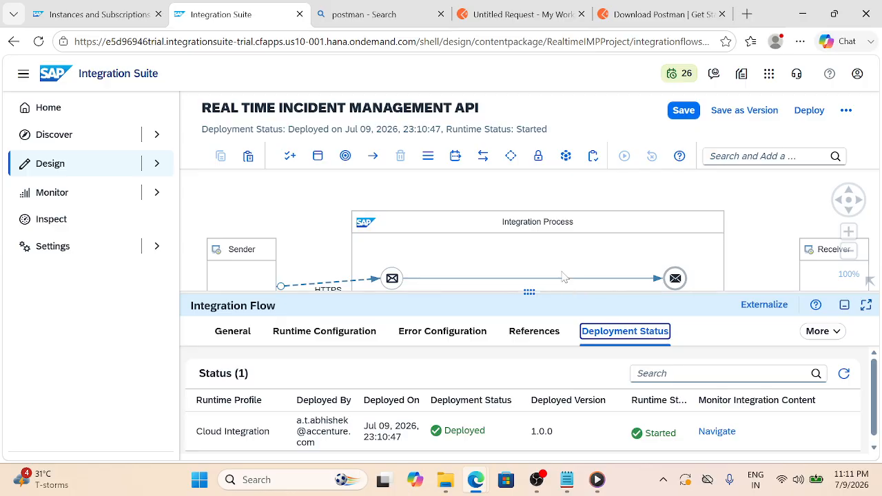
{"action": "double_click", "coordinate": [716, 431]}
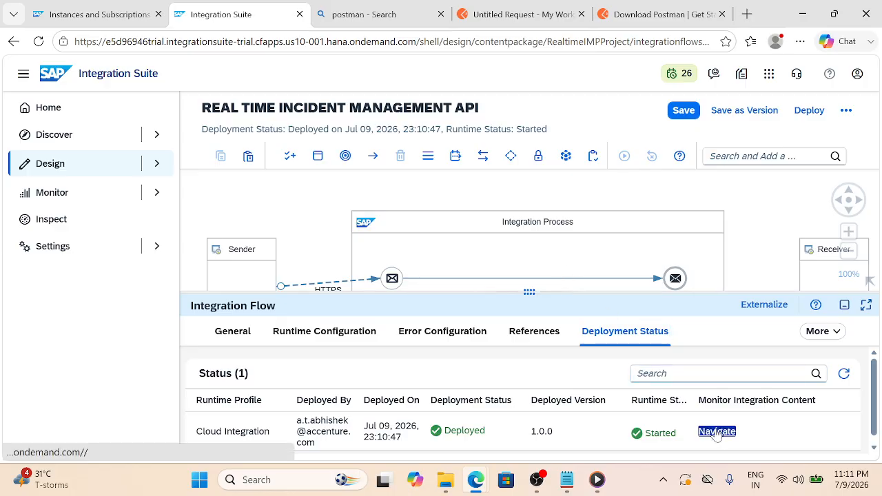
Copy the flow's /http/createIncident endpoint URL from its monitoring page, then bring up Postman
{"action": "left_click", "coordinate": [717, 431]}
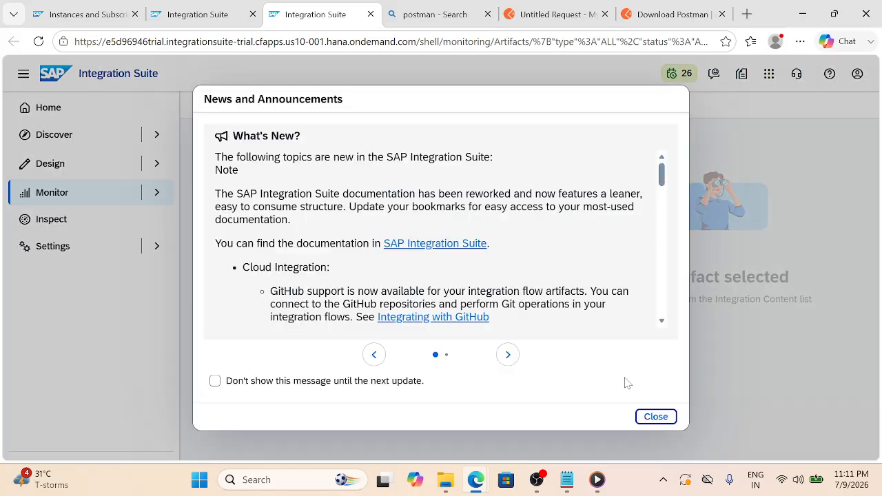
{"action": "left_click", "coordinate": [653, 417]}
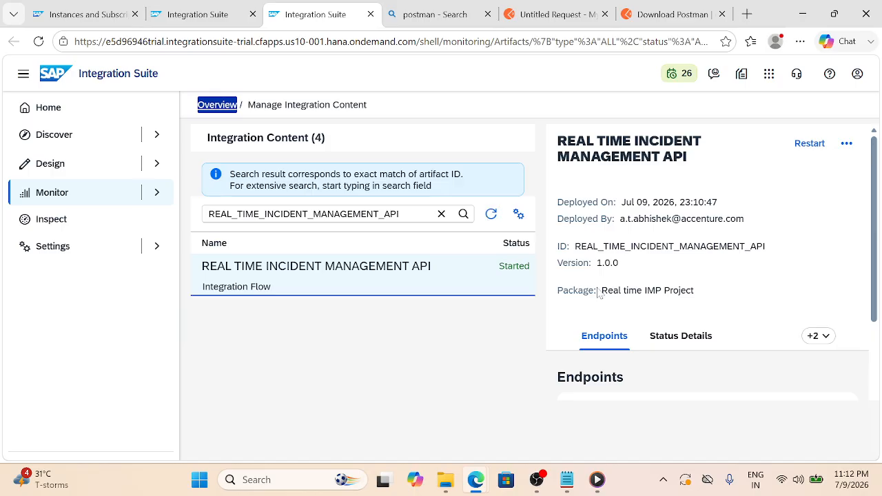
{"action": "scroll", "coordinate": [598, 293], "scroll_direction": "down", "scroll_amount": 2}
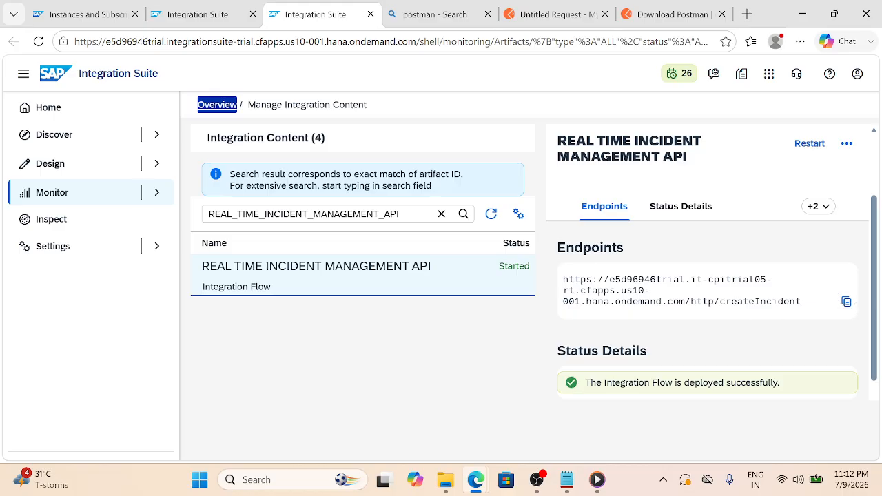
{"action": "left_click", "coordinate": [846, 302]}
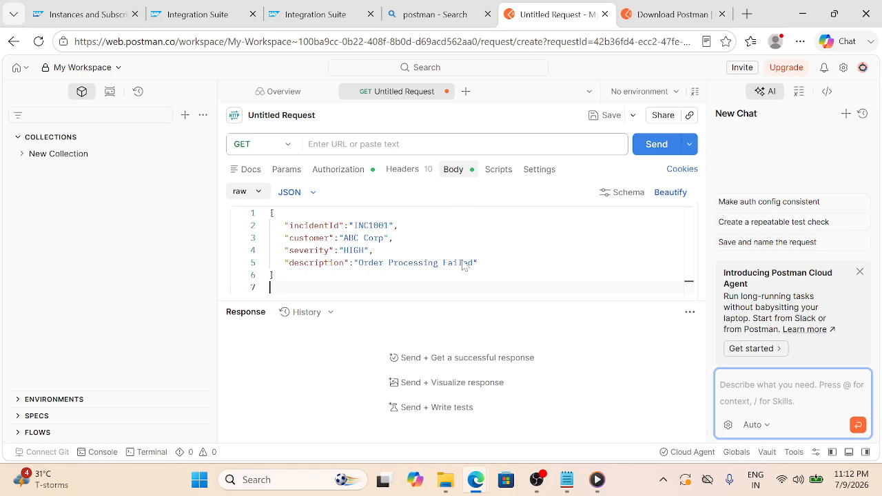
{"action": "left_click", "coordinate": [552, 14]}
Send the HIGH-severity INC1001 request to the createIncident endpoint in Postman and get 200 OK
{"action": "left_click", "coordinate": [372, 144]}
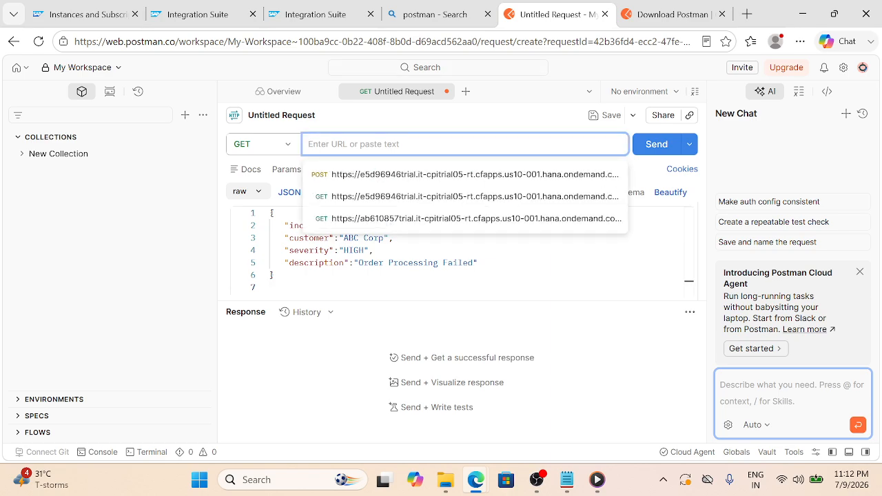
{"action": "key", "text": "ctrl+v"}
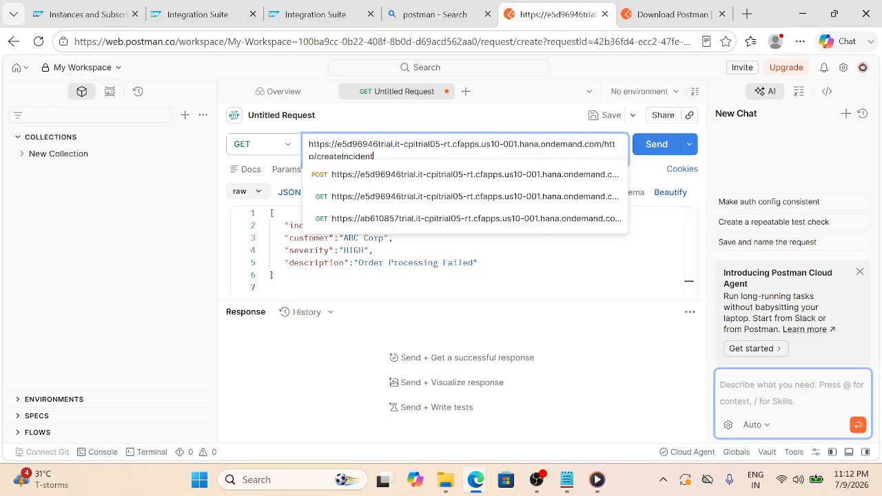
{"action": "left_click", "coordinate": [663, 146]}
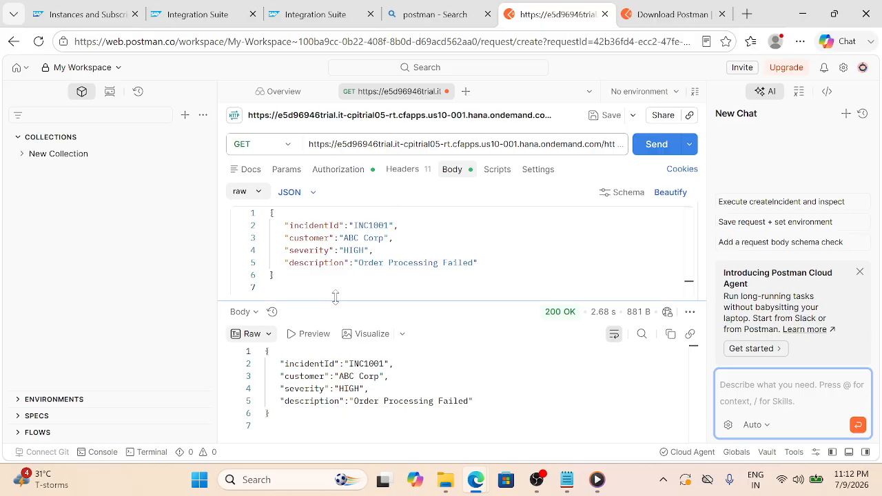
{"action": "left_click", "coordinate": [308, 10]}
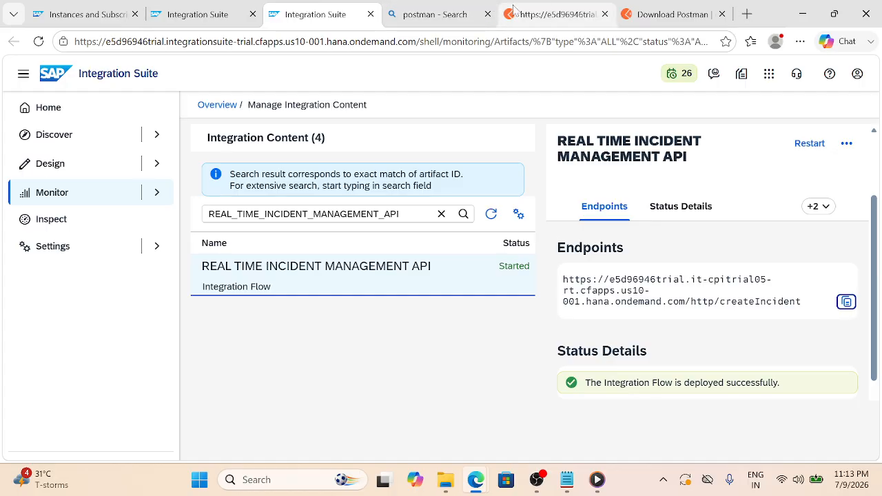
Open the REAL TIME INCIDENT MANAGEMENT API flow in the designer and select the Start–End connection
{"action": "left_click", "coordinate": [513, 10]}
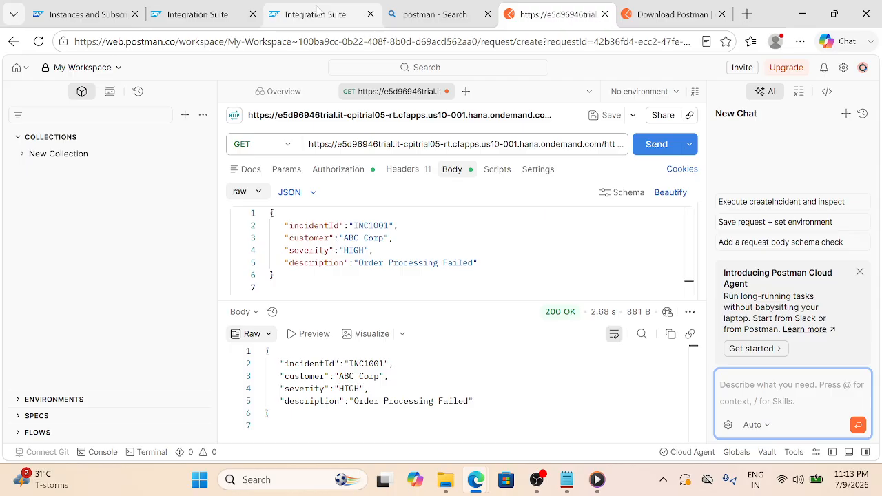
{"action": "left_click", "coordinate": [318, 11]}
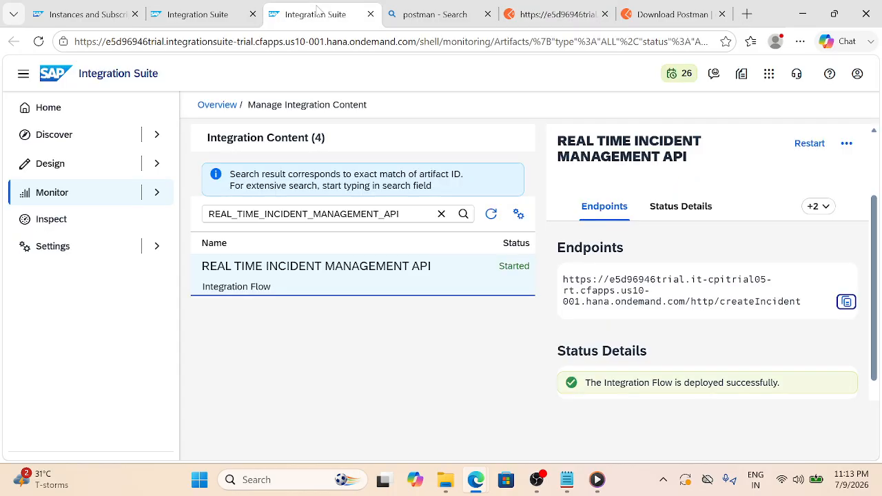
{"action": "left_click", "coordinate": [217, 9]}
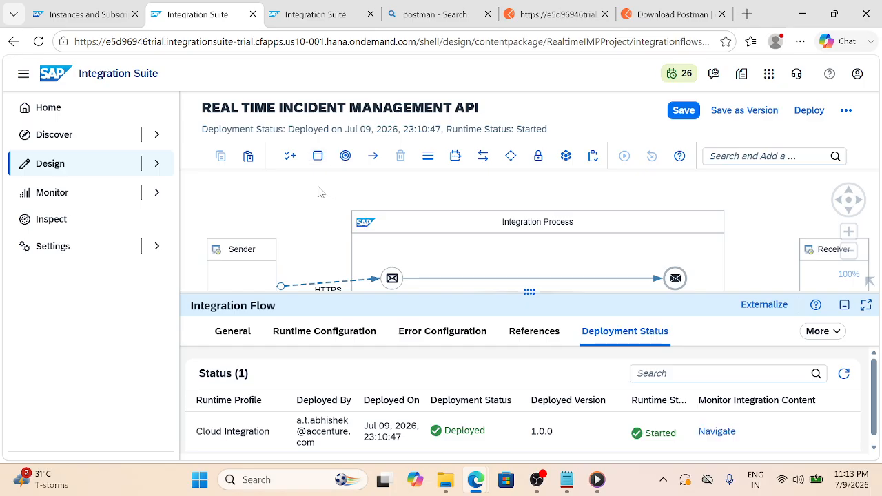
{"action": "left_click_drag", "start_coordinate": [317, 186], "coordinate": [315, 164]}
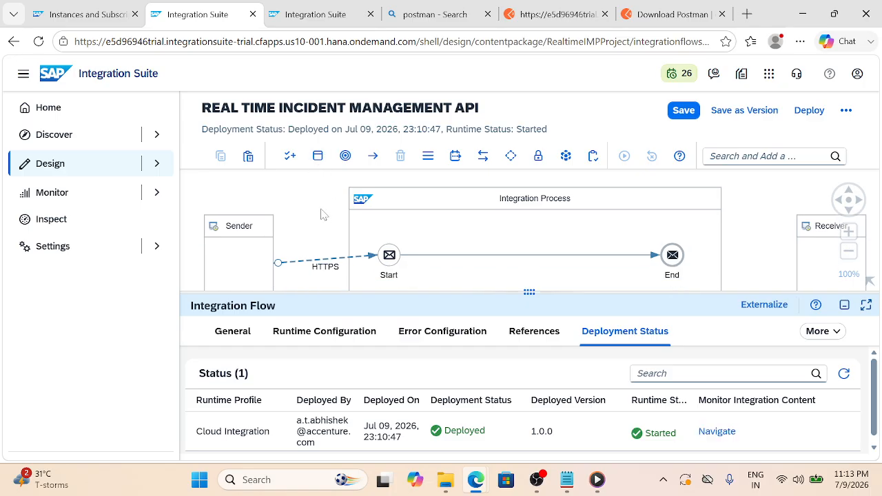
{"action": "left_click_drag", "start_coordinate": [323, 214], "coordinate": [319, 198]}
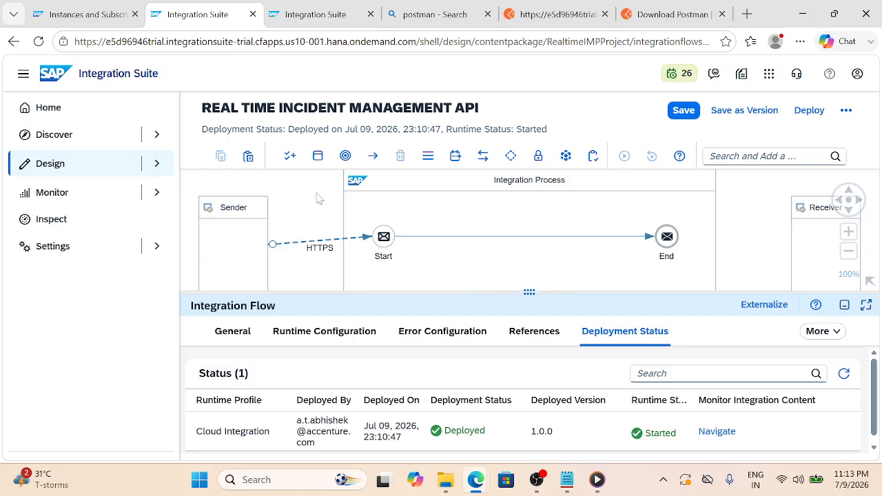
{"action": "left_click", "coordinate": [425, 238]}
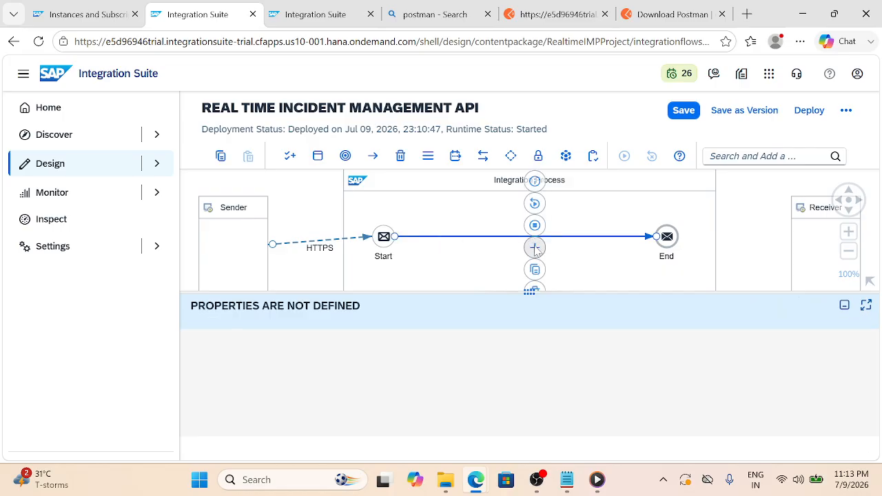
Insert a Groovy Script step between Start and End and create its script
{"action": "left_click", "coordinate": [535, 248]}
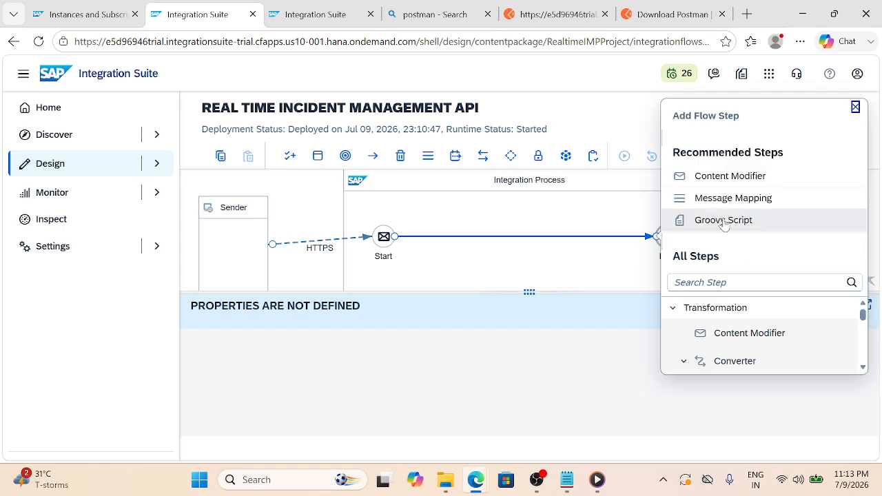
{"action": "left_click", "coordinate": [720, 226]}
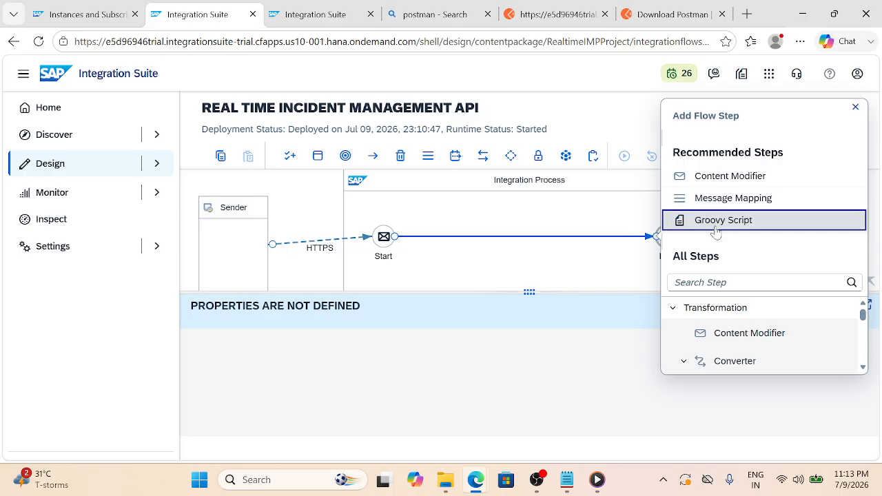
{"action": "left_click", "coordinate": [716, 231]}
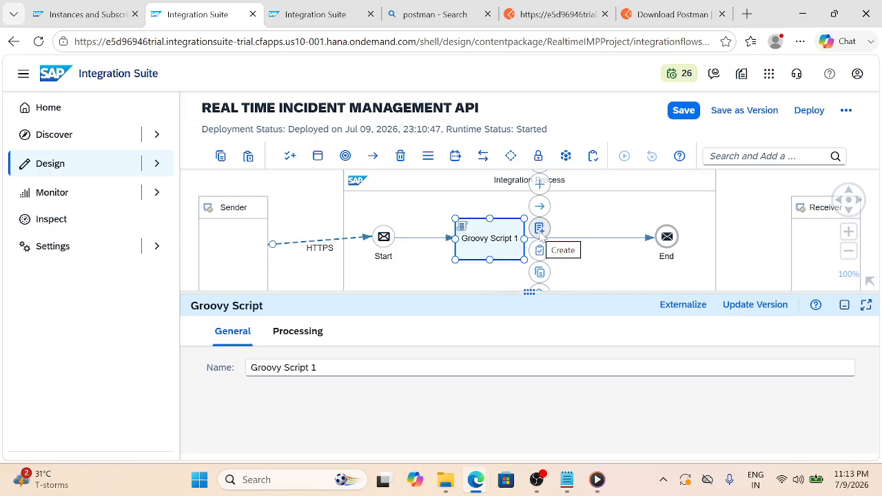
{"action": "left_click", "coordinate": [541, 233]}
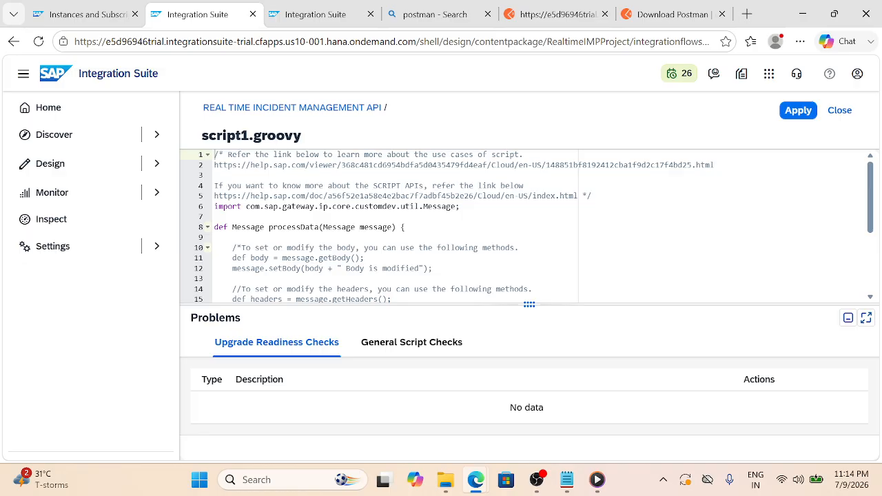
Empty the default template from script1.groovy and bring up the Business Requirement notes
{"action": "left_click", "coordinate": [221, 237]}
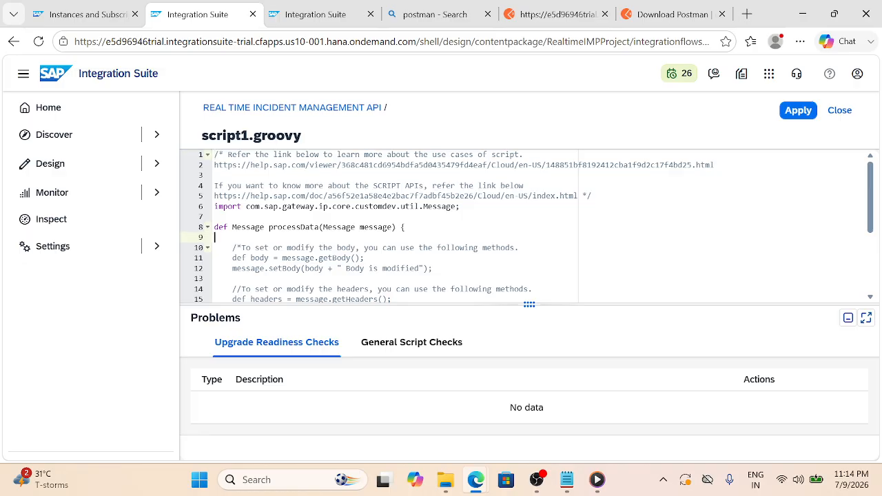
{"action": "key", "text": "ctrl+a"}
{"action": "key", "text": "Delete"}
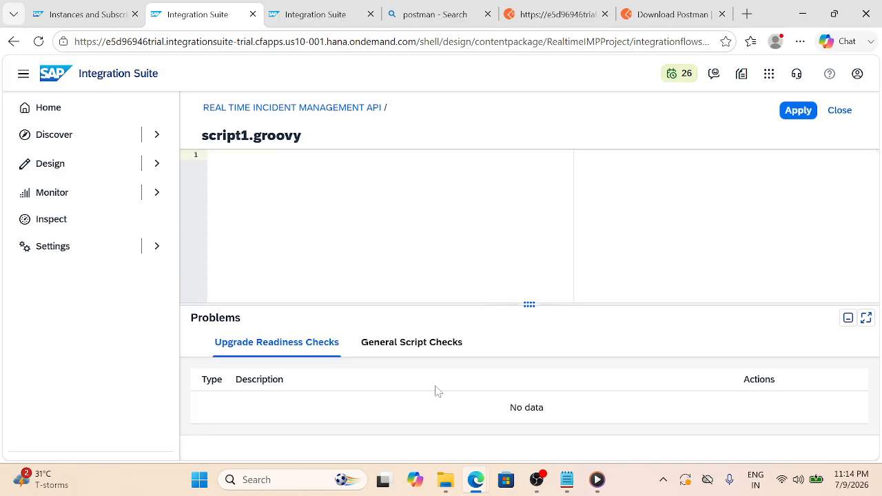
{"action": "left_click", "coordinate": [566, 479]}
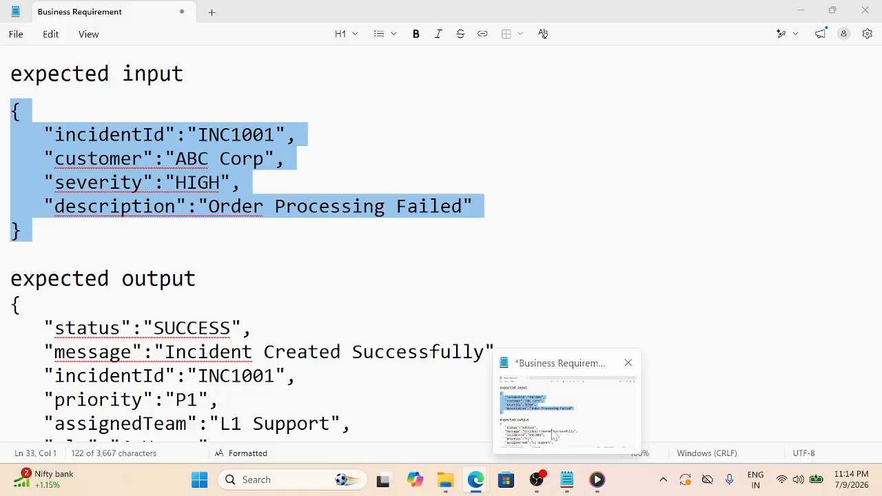
Copy the Set Property Groovy script from Notepad and return to the script1.groovy editor
{"action": "scroll", "coordinate": [441, 241], "scroll_direction": "down", "scroll_amount": 10}
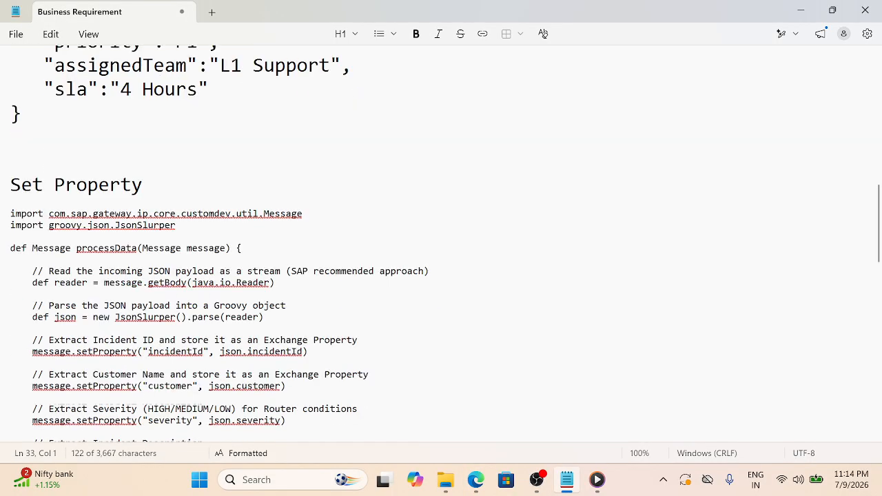
{"action": "scroll", "coordinate": [441, 241], "scroll_direction": "down", "scroll_amount": 3}
{"action": "scroll", "coordinate": [441, 241], "scroll_direction": "up", "scroll_amount": 6}
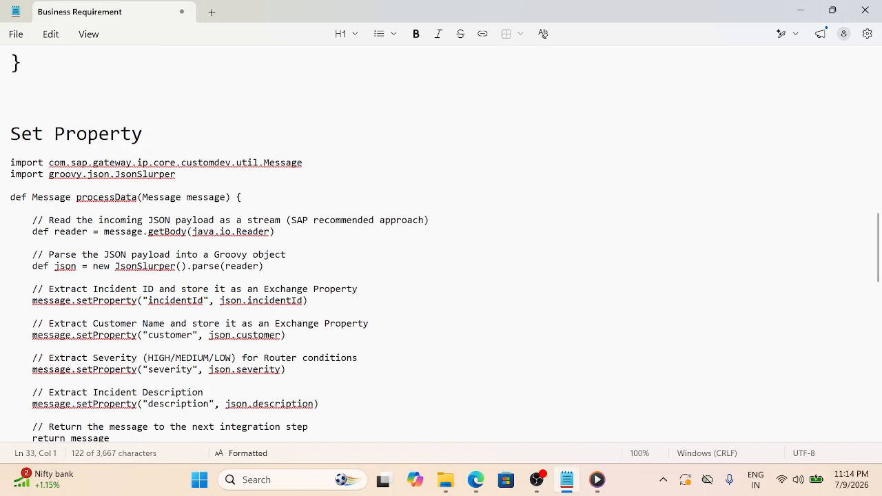
{"action": "left_click_drag", "start_coordinate": [10, 163], "coordinate": [14, 409]}
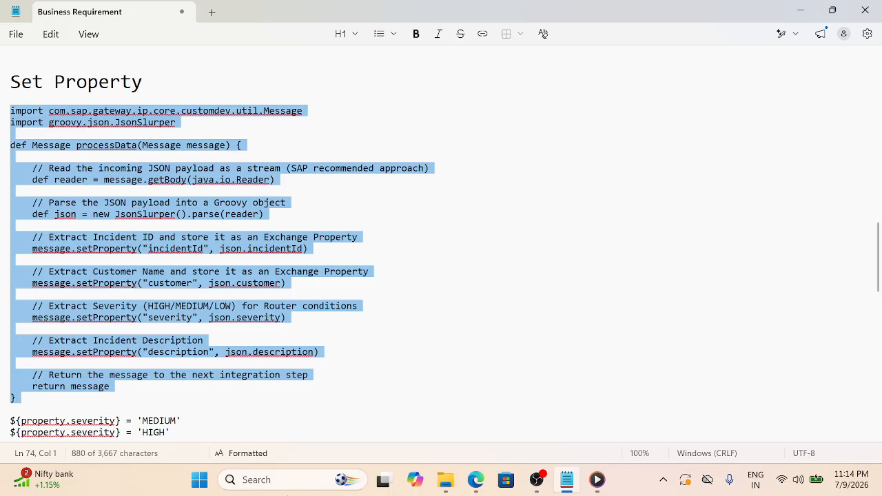
{"action": "left_click", "coordinate": [478, 475]}
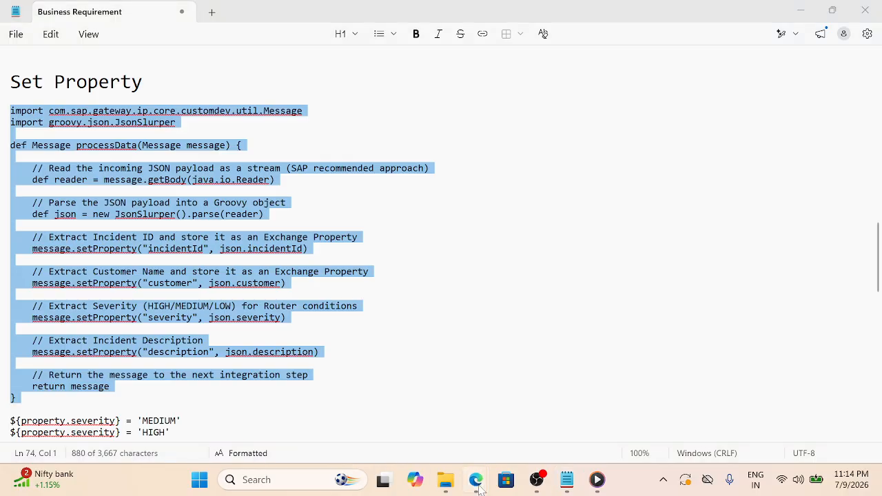
{"action": "left_click", "coordinate": [548, 406]}
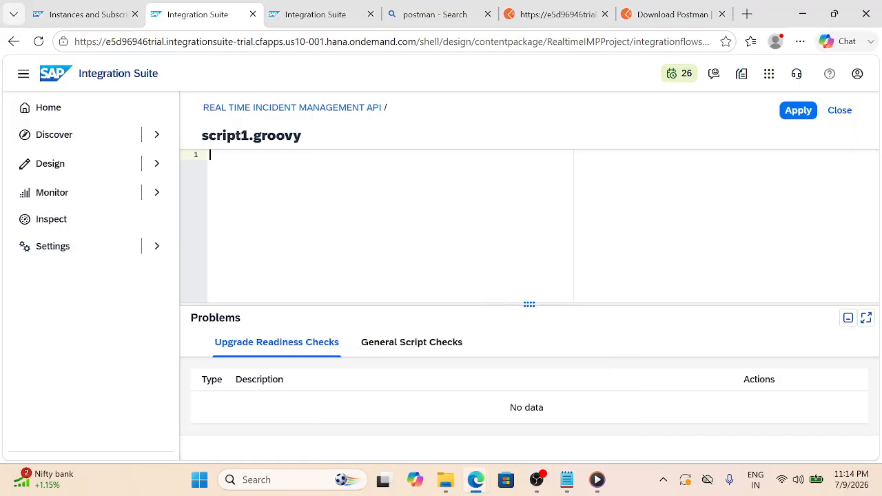
Paste the Set Property script into script1.groovy and review its JsonSlurper import and body-reading lines
{"action": "key", "text": "ctrl+v"}
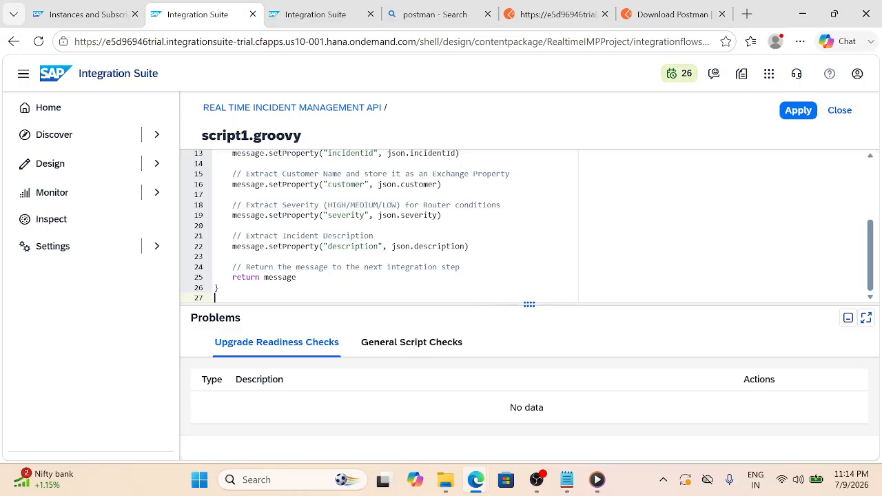
{"action": "scroll", "coordinate": [393, 227], "scroll_direction": "up", "scroll_amount": 3}
{"action": "scroll", "coordinate": [393, 227], "scroll_direction": "up", "scroll_amount": 1}
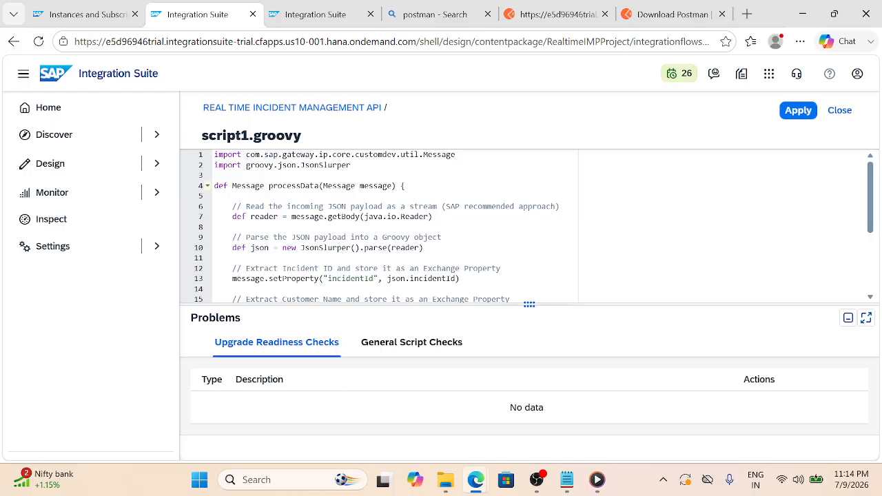
{"action": "left_click", "coordinate": [351, 165]}
{"action": "scroll", "coordinate": [527, 226], "scroll_direction": "down", "scroll_amount": 4}
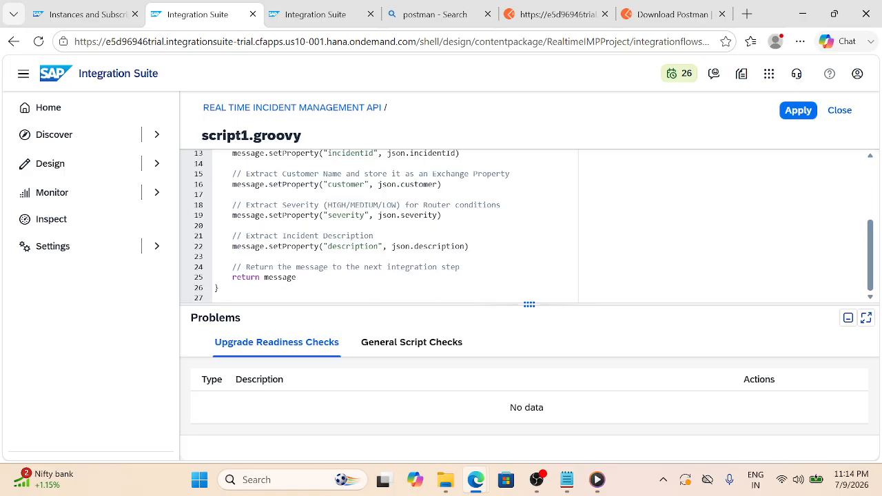
{"action": "scroll", "coordinate": [386, 226], "scroll_direction": "up", "scroll_amount": 4}
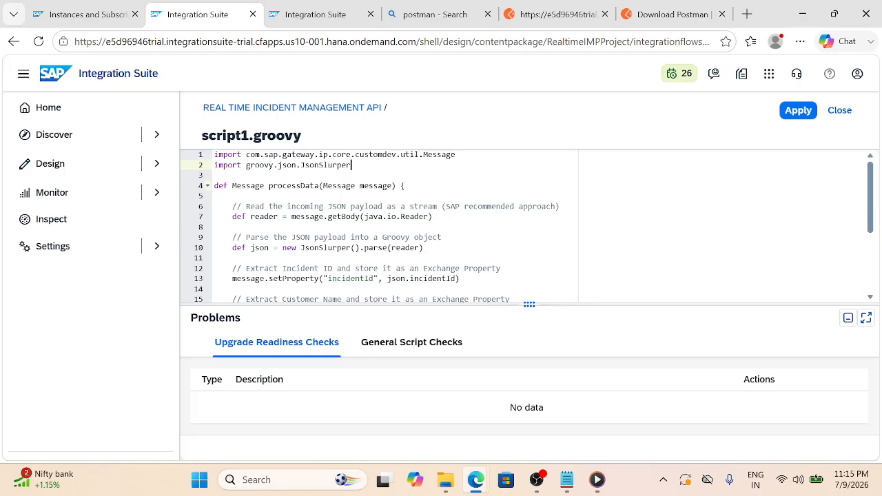
{"action": "left_click", "coordinate": [433, 216]}
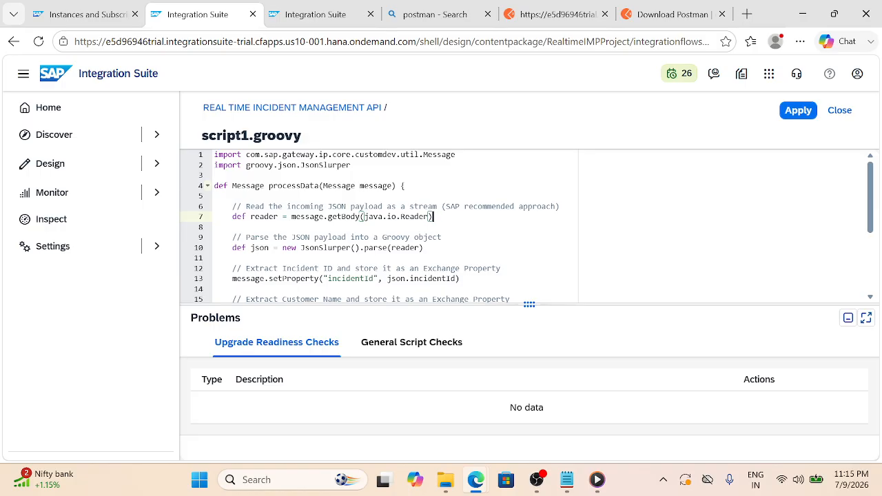
{"action": "left_click", "coordinate": [215, 227]}
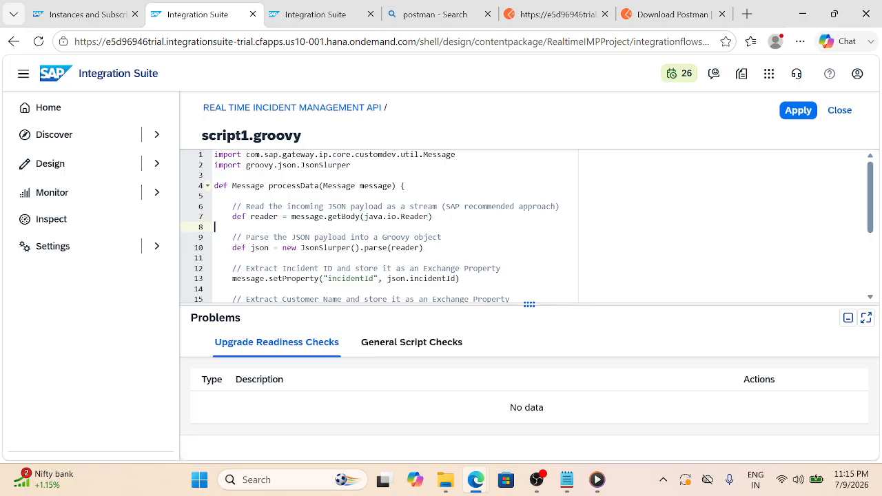
{"action": "scroll", "coordinate": [527, 226], "scroll_direction": "down", "scroll_amount": 1}
{"action": "scroll", "coordinate": [527, 226], "scroll_direction": "up", "scroll_amount": 1}
{"action": "scroll", "coordinate": [527, 226], "scroll_direction": "down", "scroll_amount": 1}
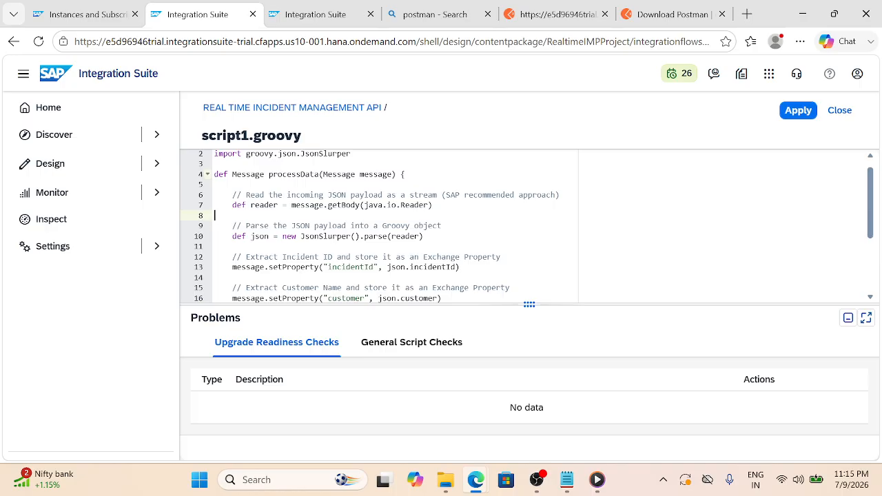
{"action": "scroll", "coordinate": [378, 226], "scroll_direction": "down", "scroll_amount": 1}
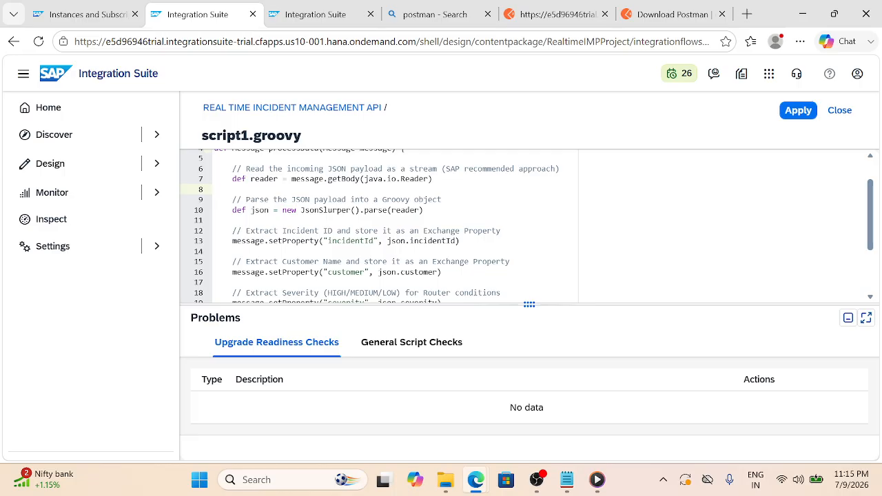
Check the incidentId property line and apply the script storing incidentId, customer, severity and description
{"action": "double_click", "coordinate": [351, 241]}
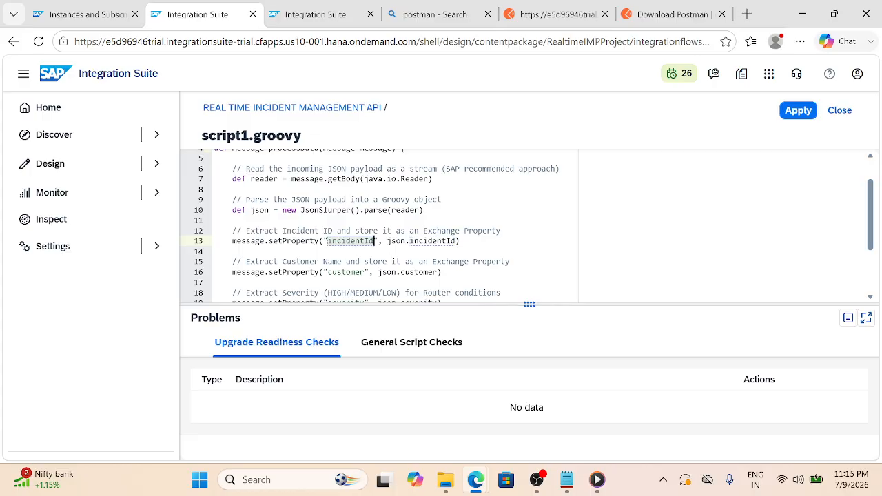
{"action": "left_click", "coordinate": [460, 242]}
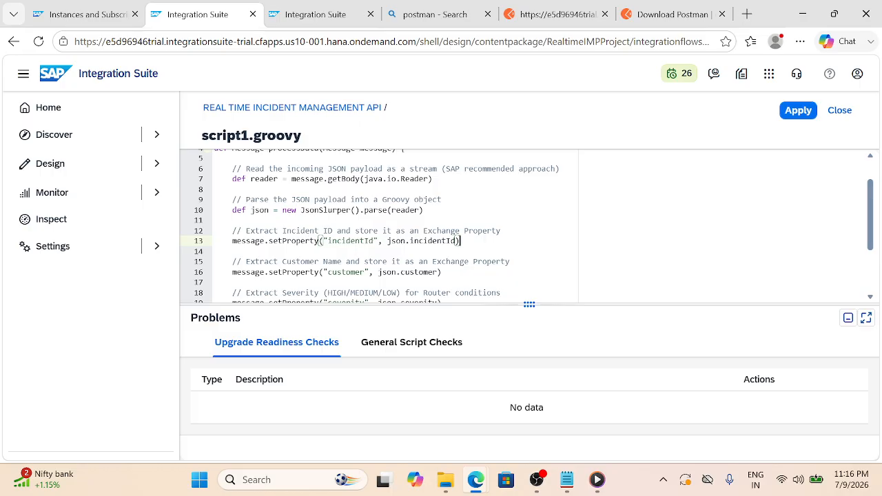
{"action": "left_click", "coordinate": [343, 240]}
{"action": "double_click", "coordinate": [345, 240]}
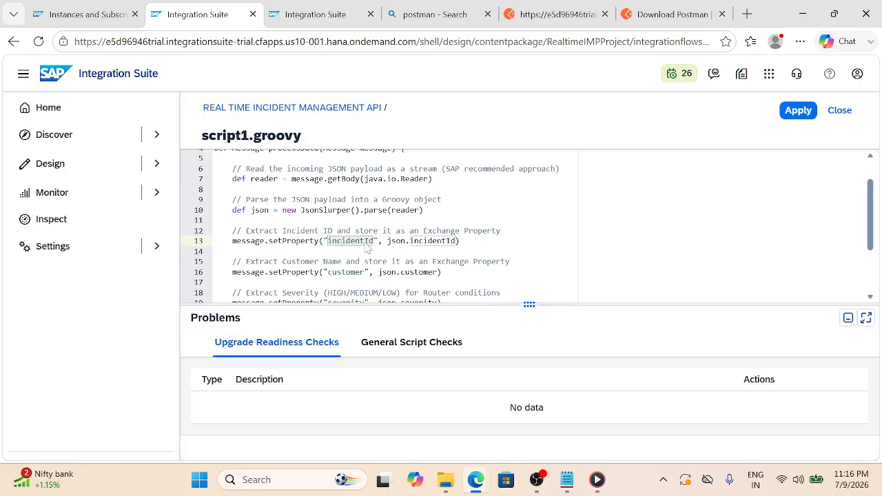
{"action": "left_click", "coordinate": [352, 242]}
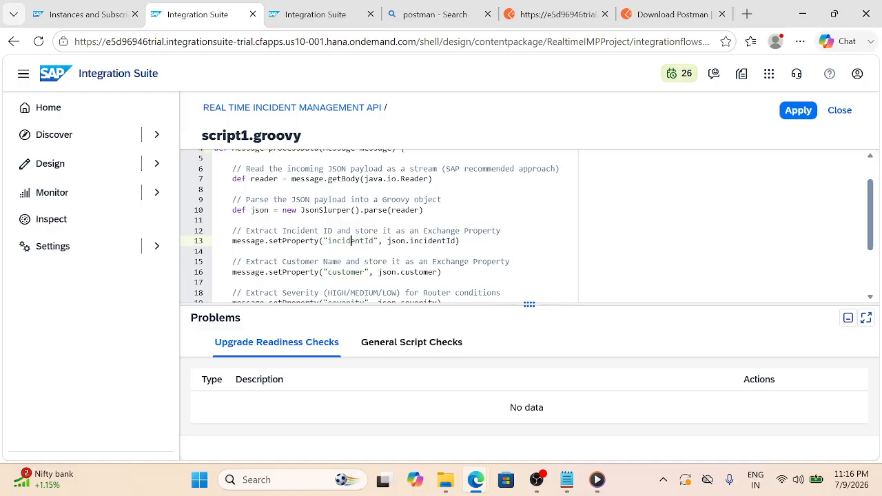
{"action": "scroll", "coordinate": [527, 226], "scroll_direction": "down", "scroll_amount": 1}
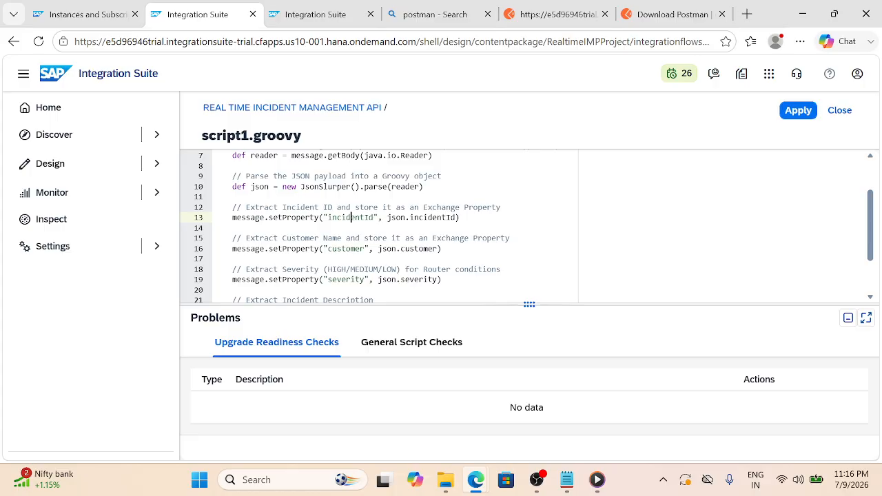
{"action": "scroll", "coordinate": [386, 226], "scroll_direction": "down", "scroll_amount": 3}
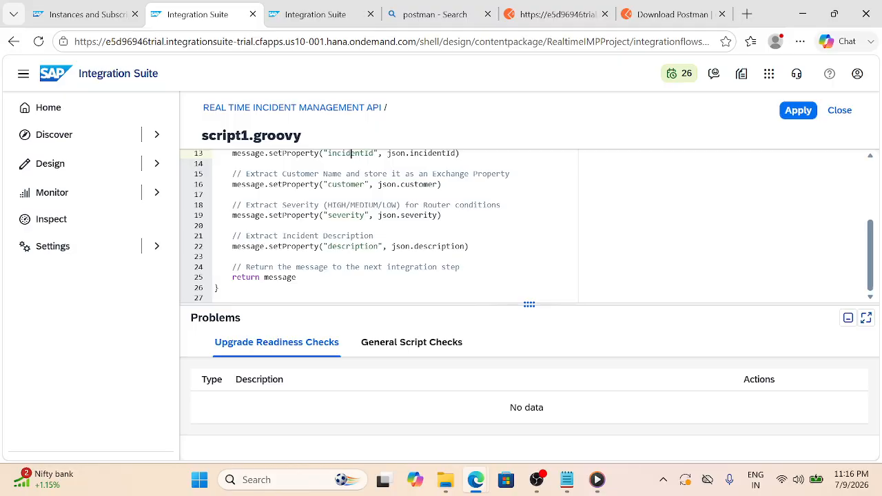
{"action": "left_click", "coordinate": [791, 114]}
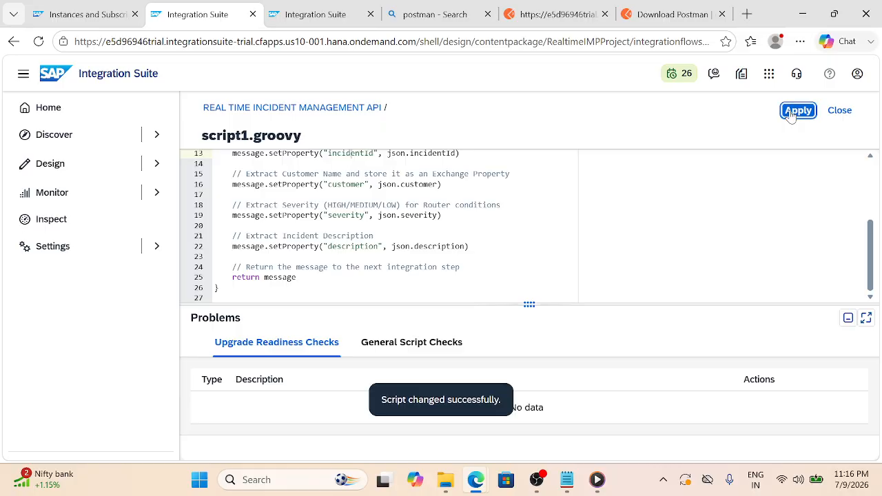
Close the script editor and insert a Router between Groovy Script 1 and End, moving End right
{"action": "left_click", "coordinate": [840, 112]}
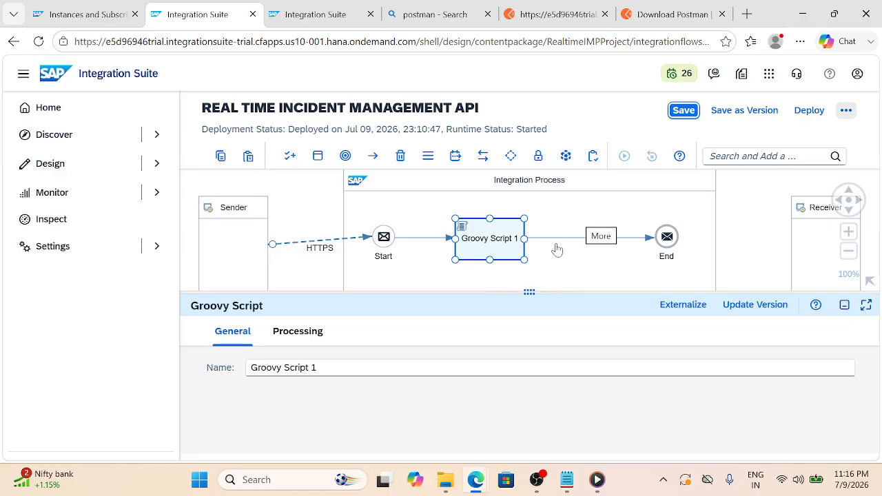
{"action": "mouse_move", "coordinate": [557, 238]}
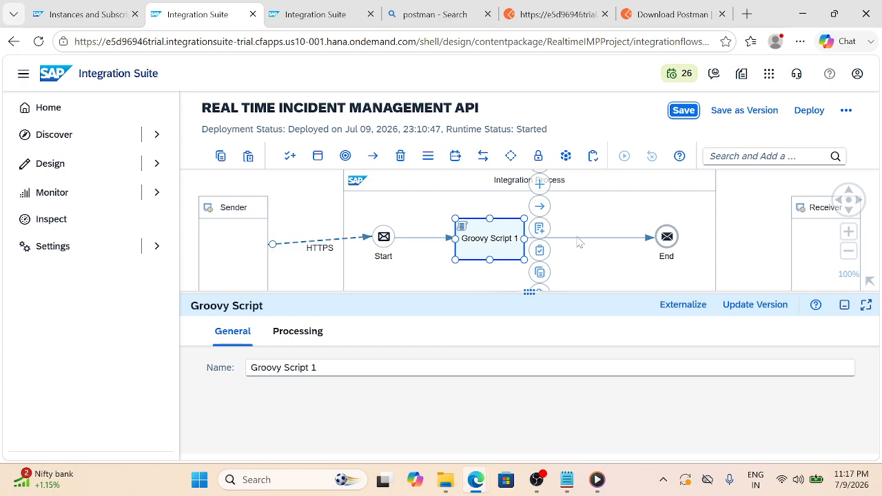
{"action": "left_click", "coordinate": [580, 238]}
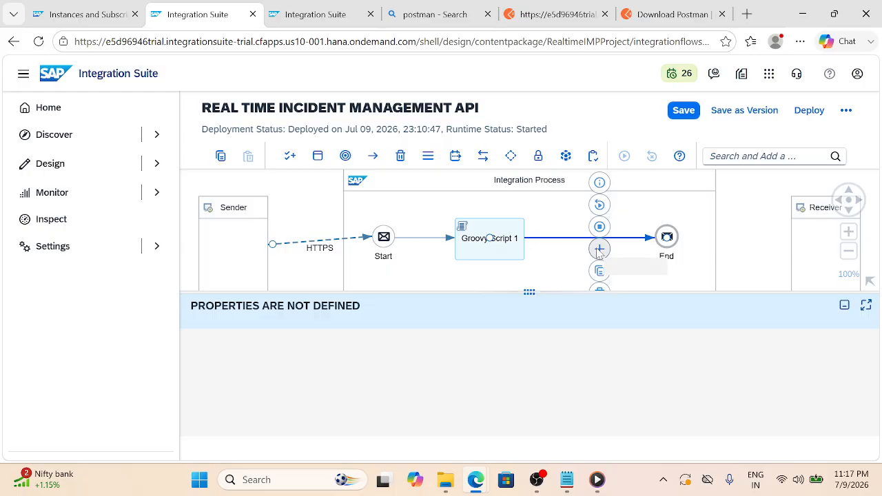
{"action": "left_click", "coordinate": [600, 248]}
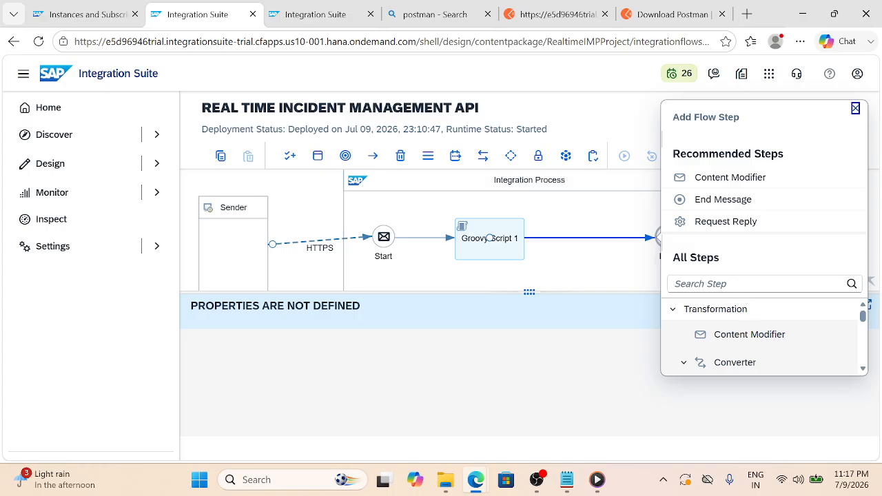
{"action": "left_click", "coordinate": [756, 284]}
{"action": "type", "text": "rou"}
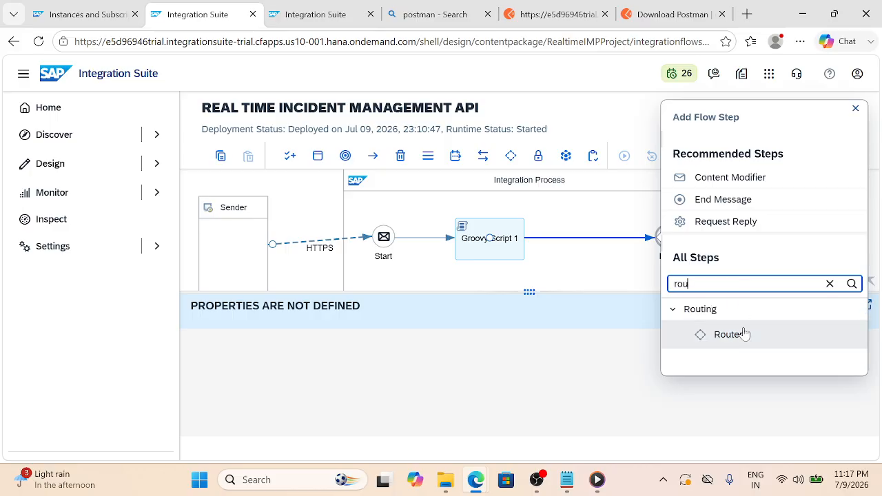
{"action": "left_click", "coordinate": [730, 334]}
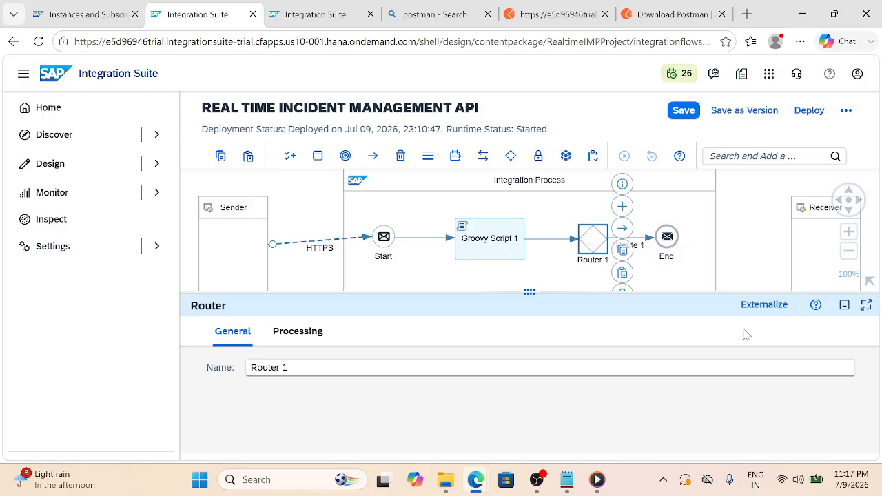
{"action": "left_click_drag", "start_coordinate": [670, 241], "coordinate": [707, 244]}
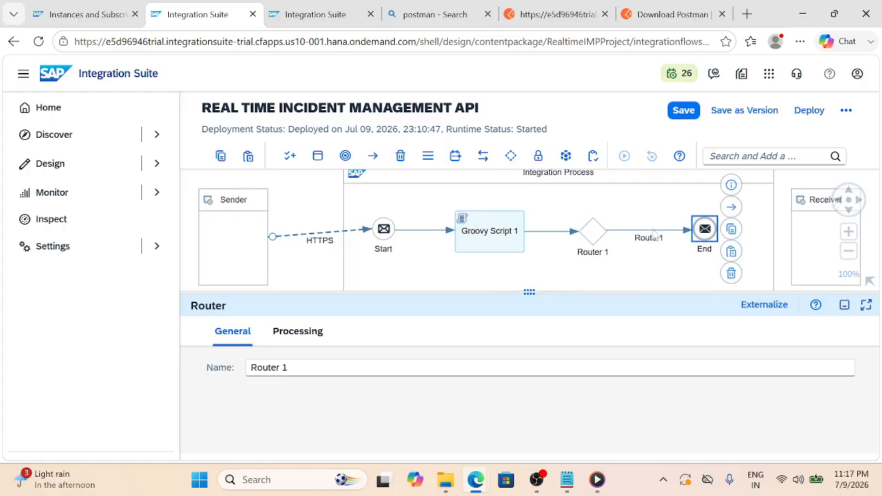
Name Router 1's outgoing route LOW and tick Default Route on its Processing settings
{"action": "left_click", "coordinate": [652, 231]}
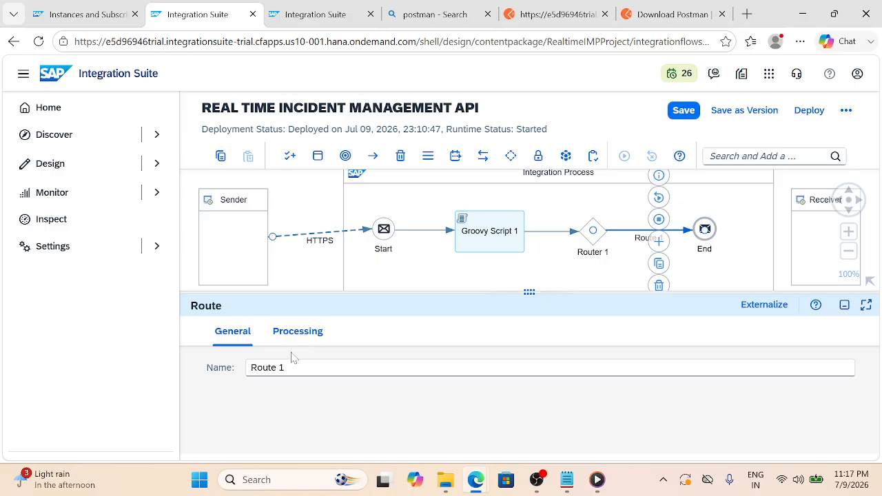
{"action": "left_click", "coordinate": [284, 367]}
{"action": "key", "text": "ctrl+a"}
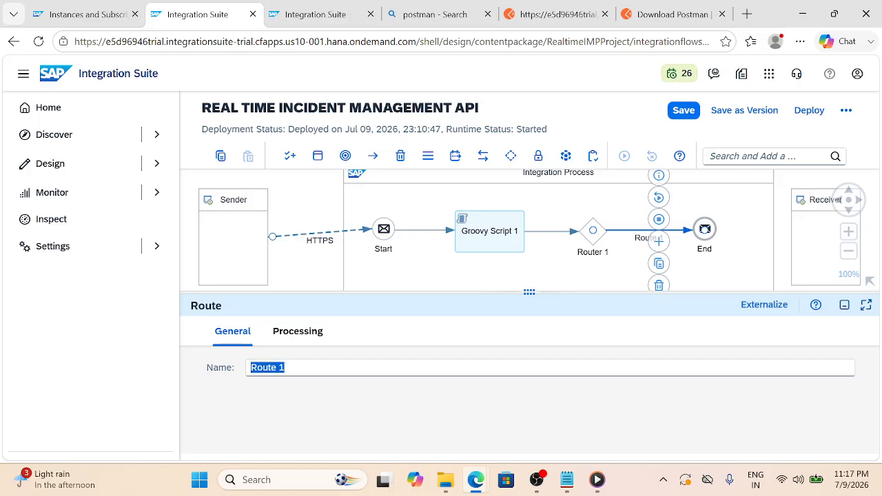
{"action": "key", "text": "BackSpace"}
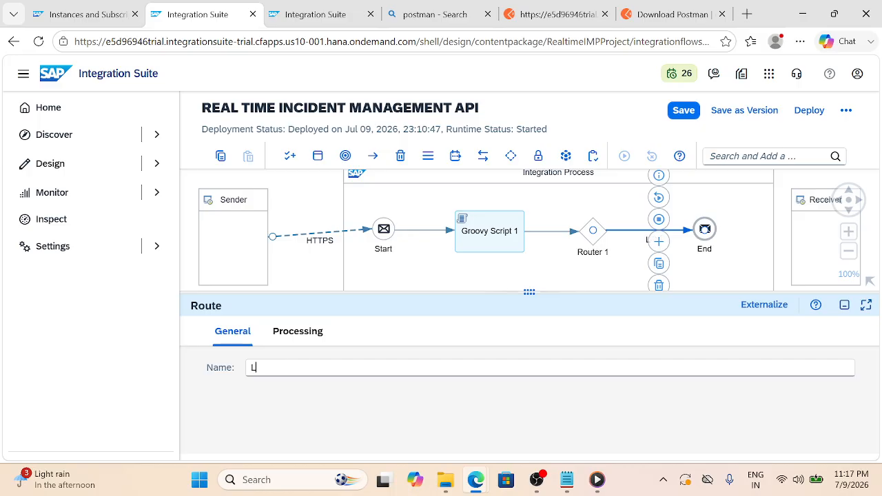
{"action": "type", "text": "LOW@"}
{"action": "key", "text": "BackSpace"}
{"action": "left_click", "coordinate": [309, 334]}
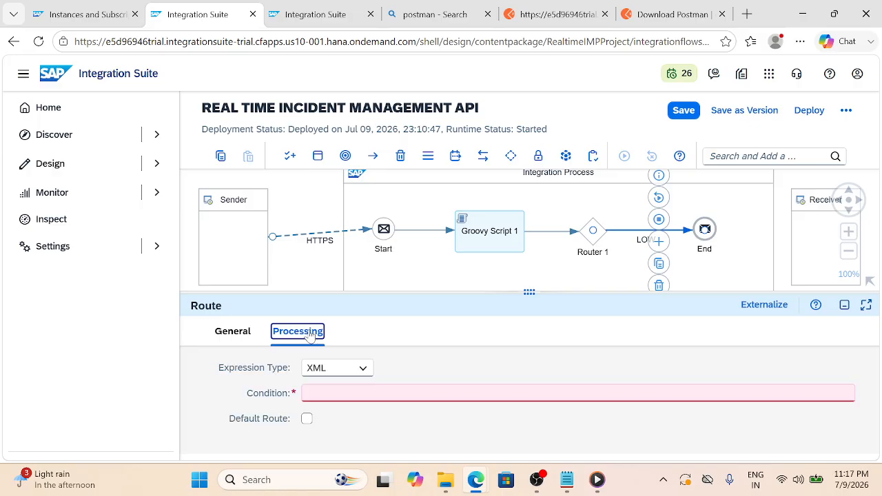
{"action": "left_click", "coordinate": [307, 418]}
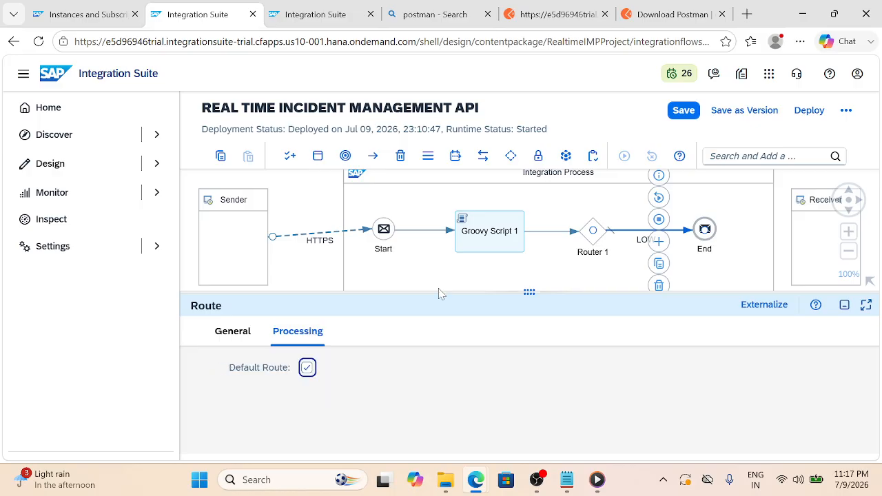
{"action": "left_click", "coordinate": [490, 233]}
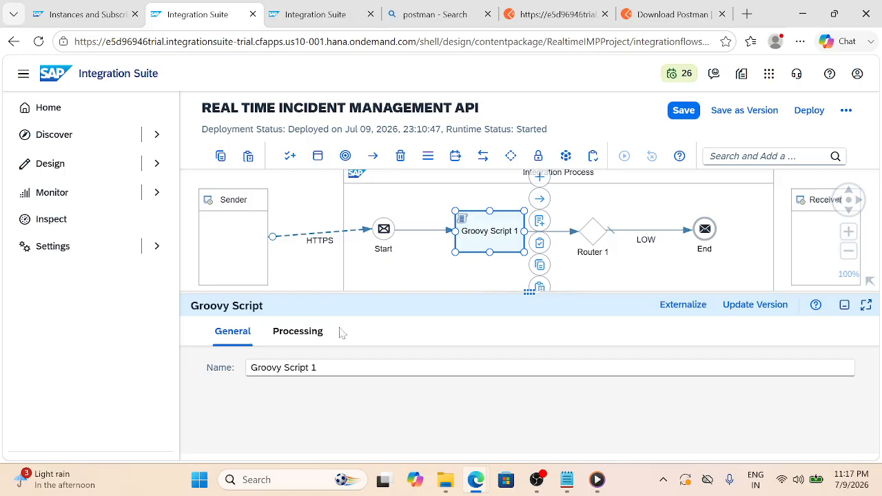
Change the Groovy Script 1 step's name to SET_PROPERTY
{"action": "triple_click", "coordinate": [297, 367]}
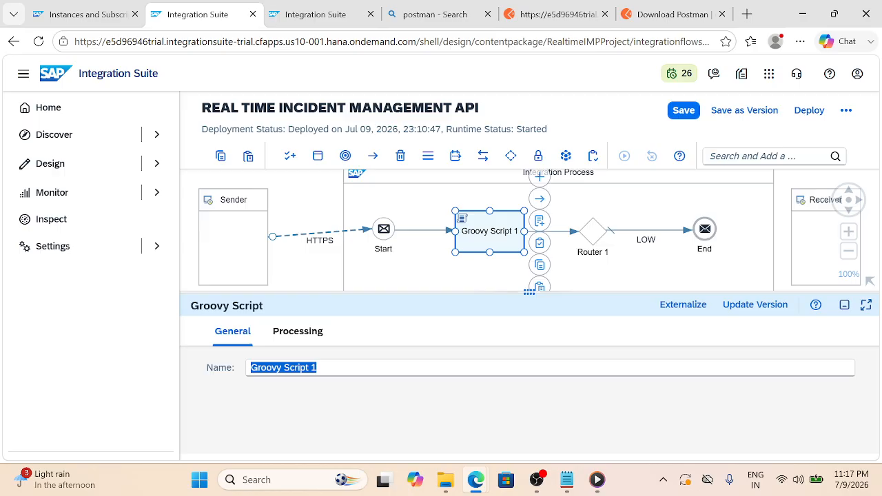
{"action": "type", "text": "SET"}
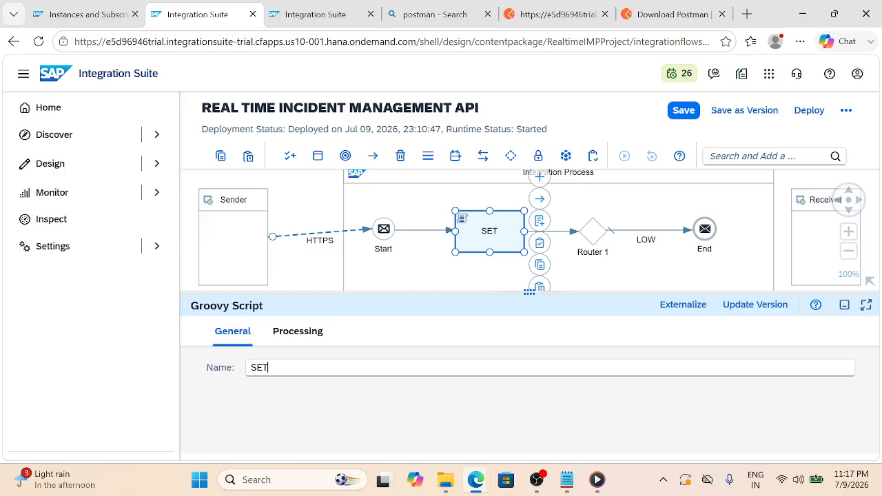
{"action": "type", "text": "_PROPERTY"}
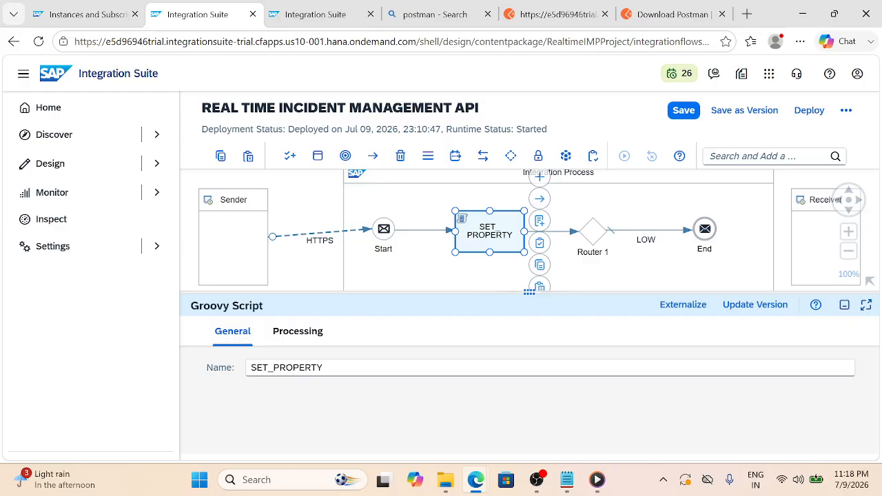
{"action": "left_click", "coordinate": [319, 206]}
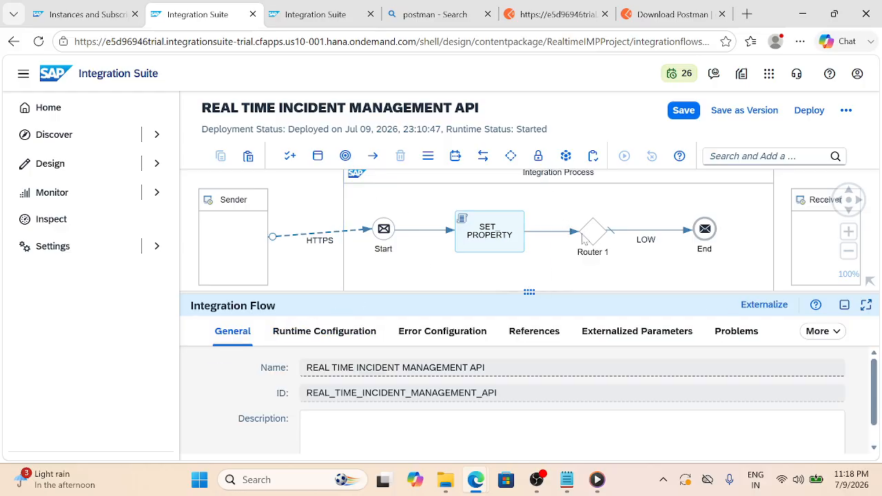
{"action": "left_click", "coordinate": [594, 238]}
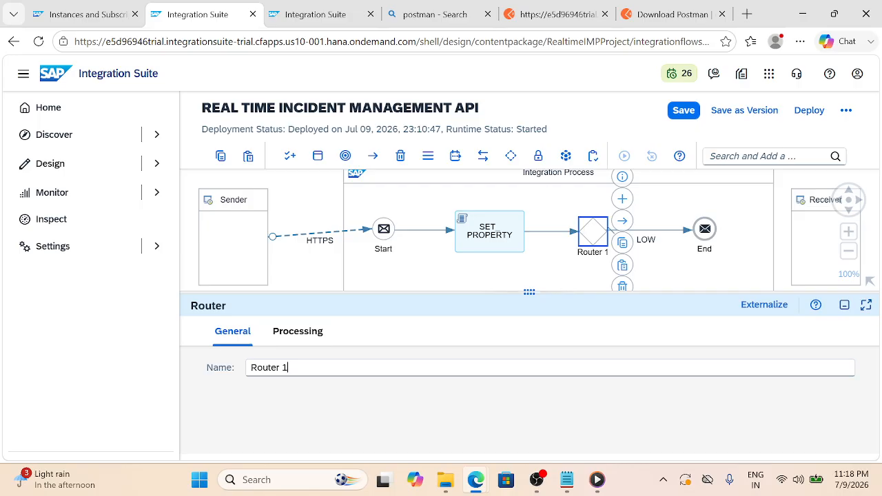
Change Router 1's name to Router_by_severity on the General tab
{"action": "key", "text": "BackSpace"}
{"action": "type", "text": "_BY"}
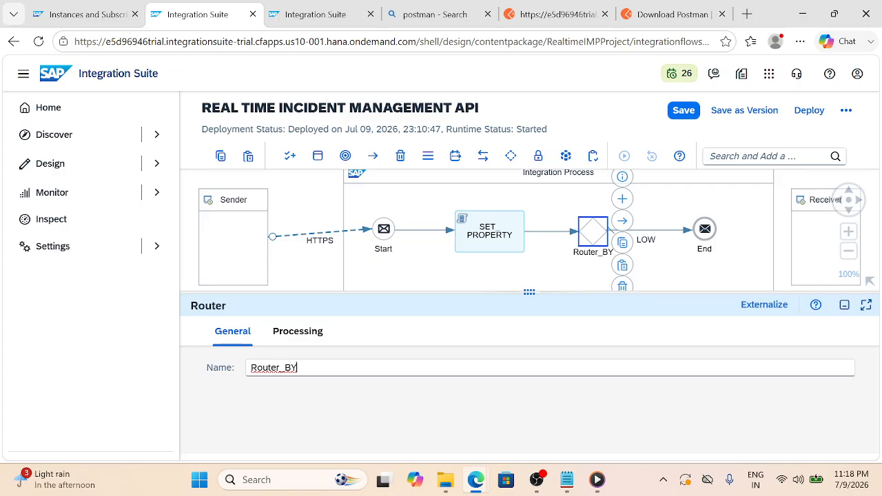
{"action": "key", "text": "BackSpace"}
{"action": "key", "text": "BackSpace"}
{"action": "key", "text": "BackSpace"}
{"action": "key", "text": "BackSpace"}
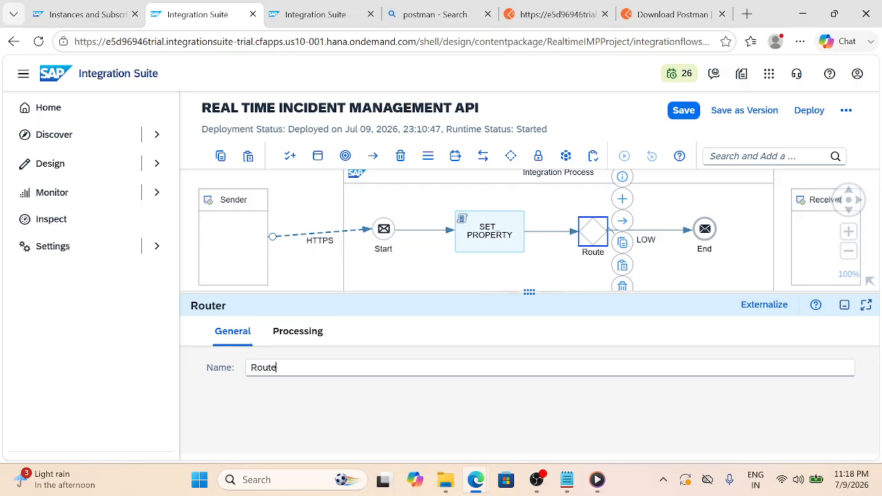
{"action": "type", "text": "R_"}
{"action": "key", "text": "ctrl+shift+b"}
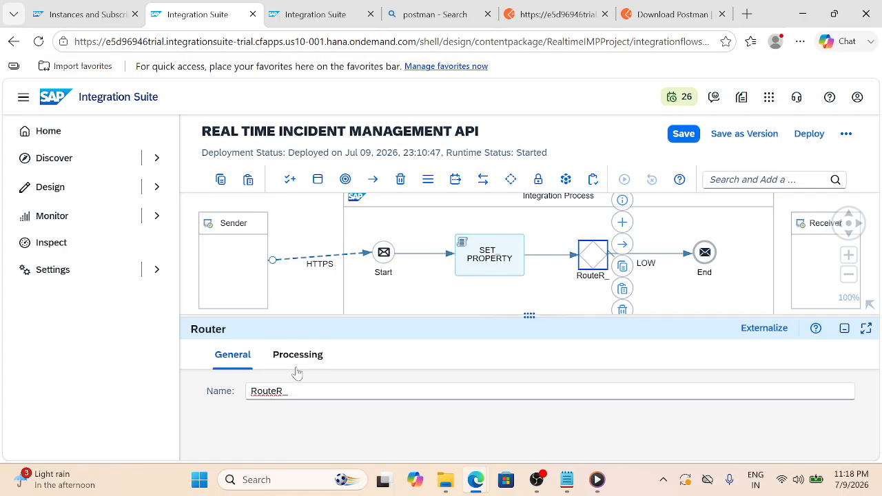
{"action": "key", "text": "BackSpace"}
{"action": "key", "text": "BackSpace"}
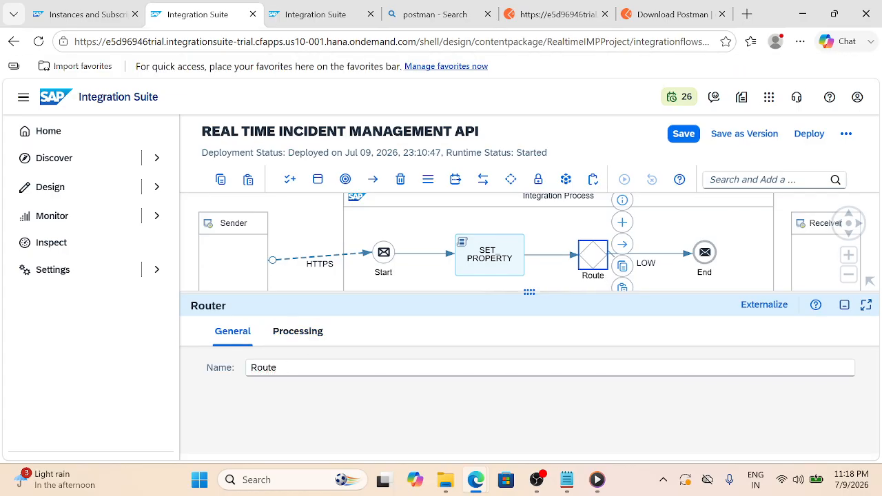
{"action": "type", "text": "r_by_"}
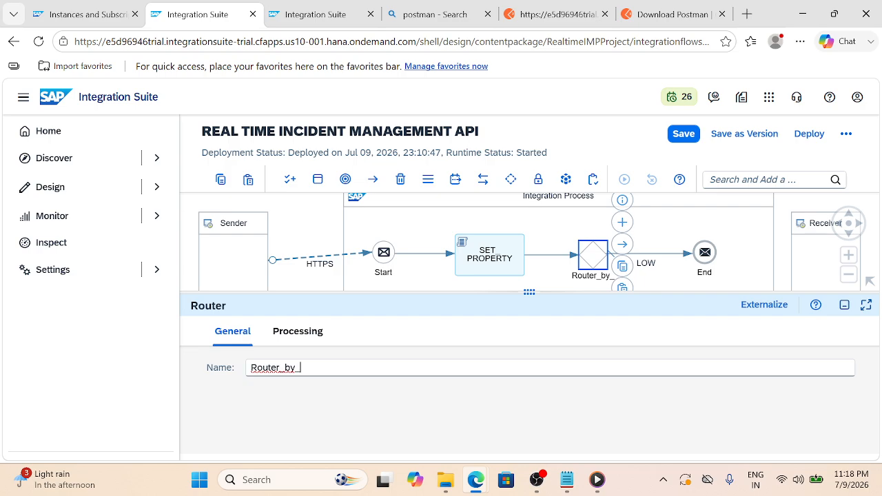
{"action": "type", "text": "severity"}
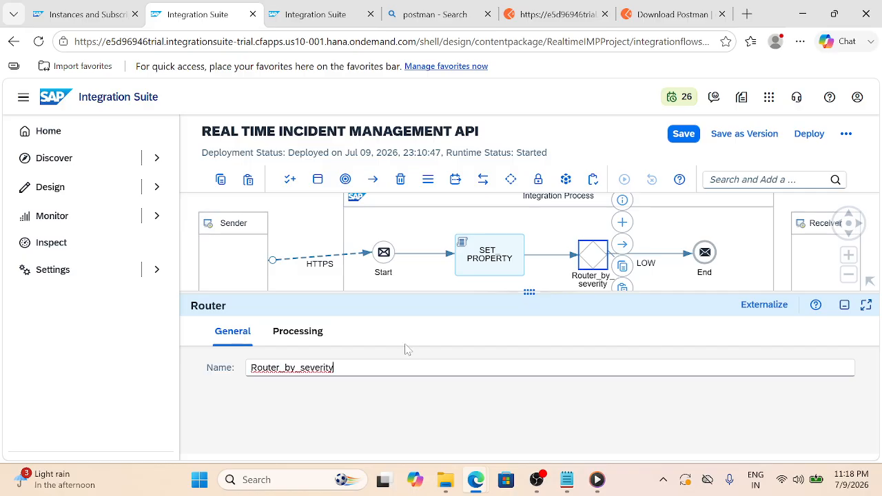
{"action": "left_click", "coordinate": [658, 255]}
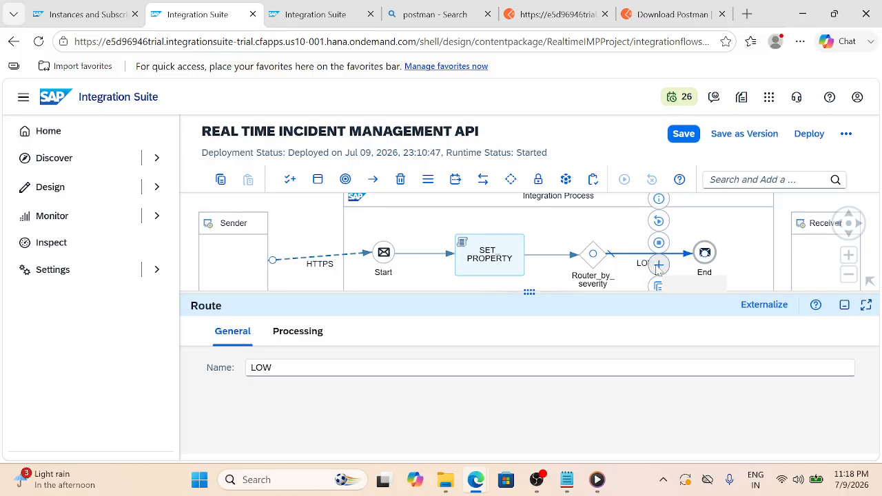
Insert a Content Modifier on the LOW route between Router_by_severity and End
{"action": "left_click", "coordinate": [658, 266]}
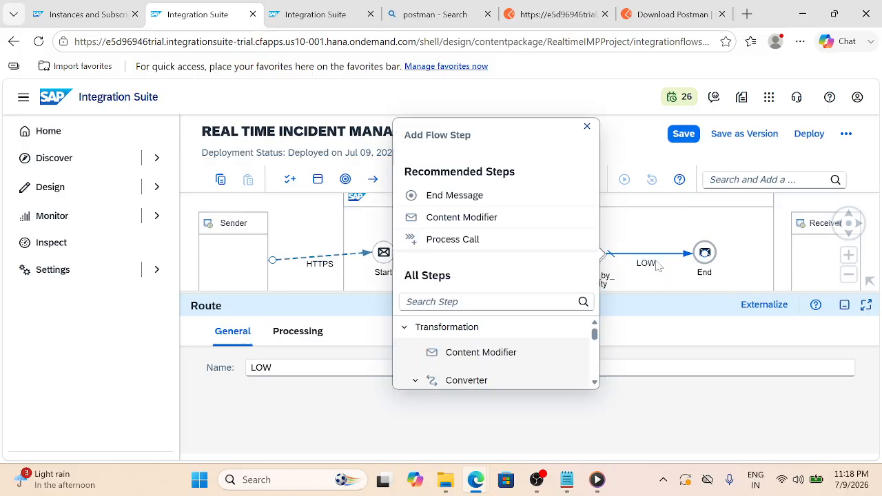
{"action": "left_click", "coordinate": [488, 357]}
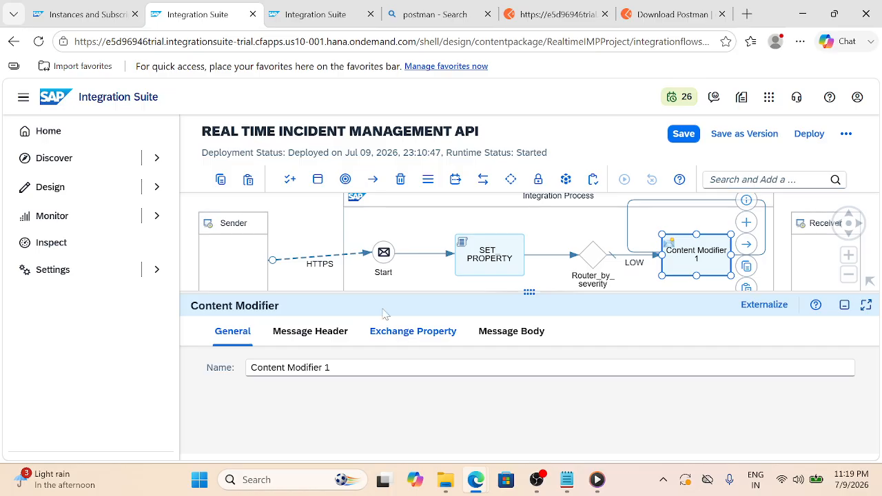
{"action": "left_click", "coordinate": [290, 233]}
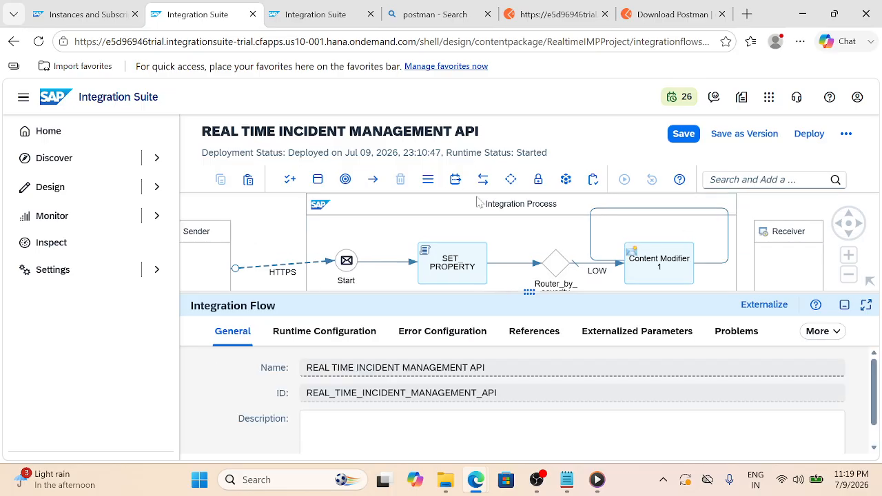
Arrange the integration process horizontally, enlarge the canvas, and pick another Content Modifier from Transformation
{"action": "left_click", "coordinate": [479, 202]}
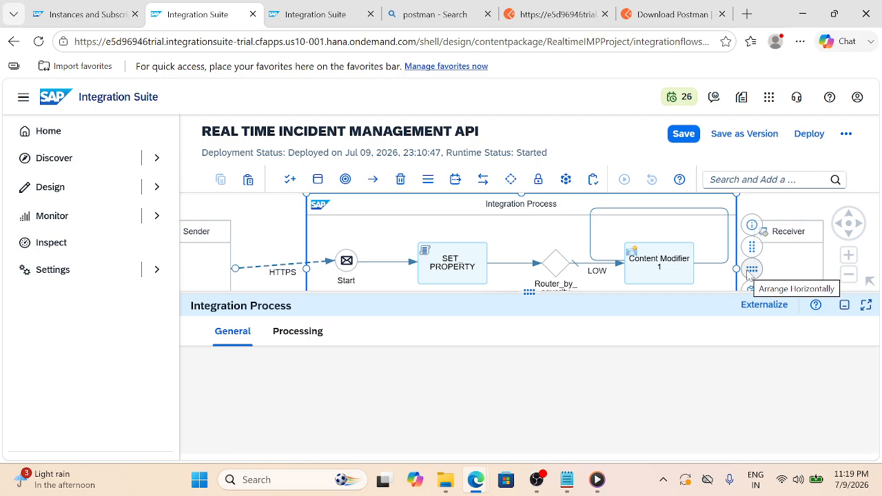
{"action": "left_click", "coordinate": [751, 269]}
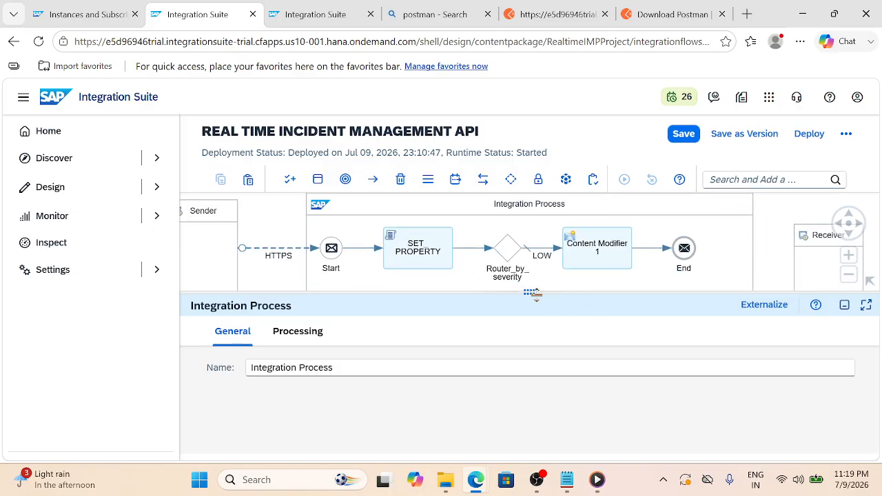
{"action": "left_click_drag", "start_coordinate": [536, 295], "coordinate": [529, 366]}
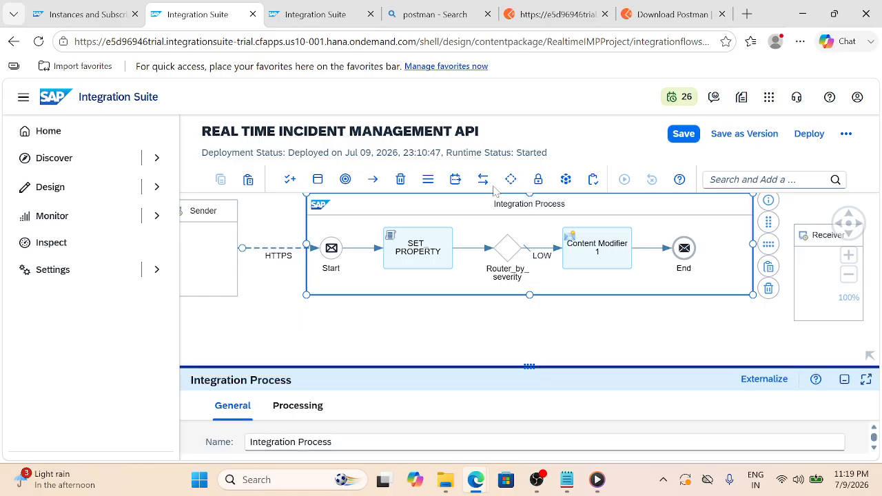
{"action": "left_click", "coordinate": [456, 180]}
{"action": "left_click", "coordinate": [465, 236]}
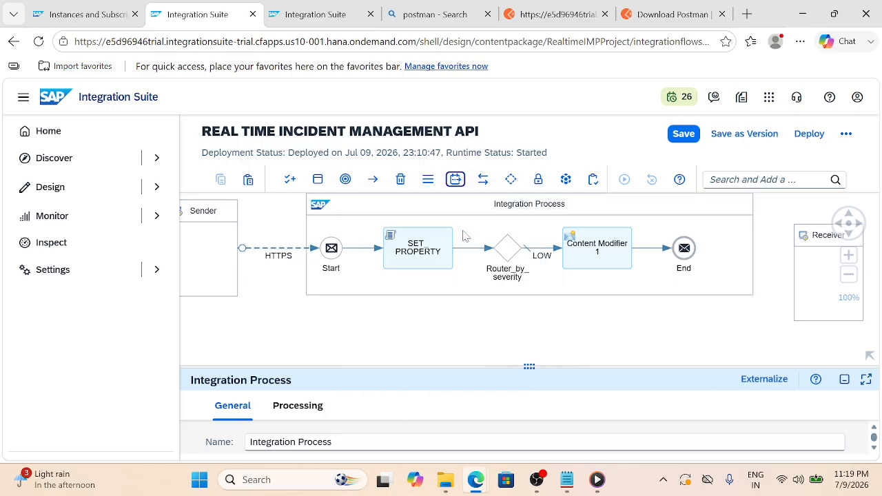
Place Content Modifier 2 below Content Modifier 1, wire Router_by_severity to it, and rename the route MEDIUM
{"action": "left_click", "coordinate": [601, 289]}
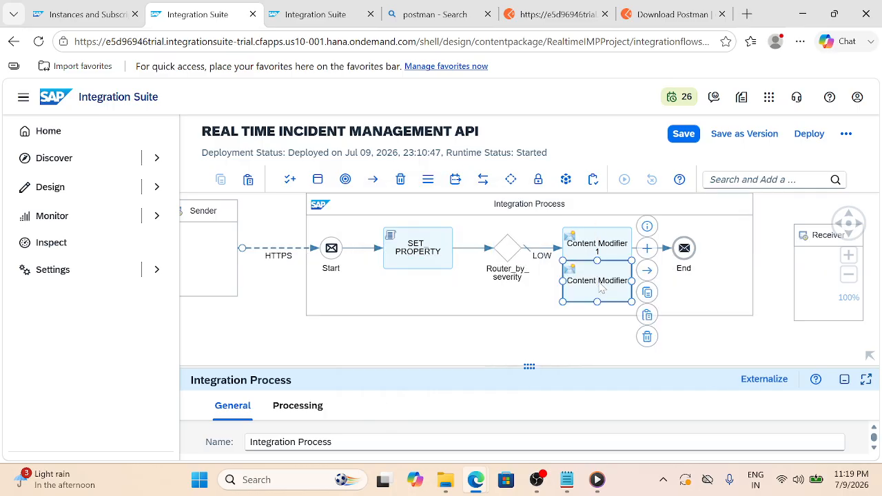
{"action": "left_click", "coordinate": [523, 266]}
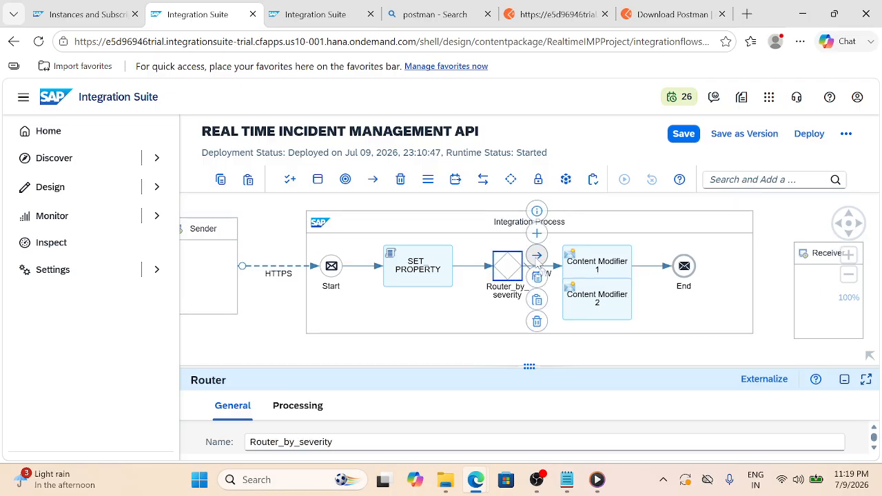
{"action": "left_click_drag", "start_coordinate": [539, 263], "coordinate": [593, 300]}
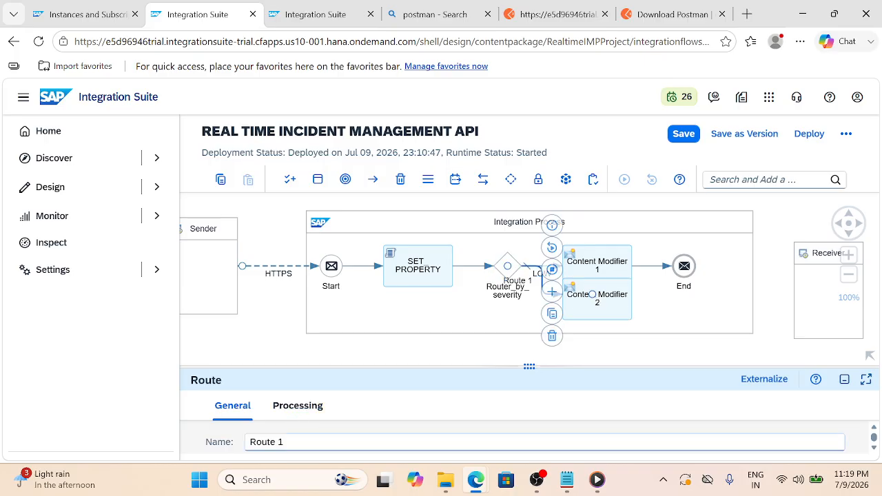
{"action": "left_click_drag", "start_coordinate": [296, 443], "coordinate": [209, 433]}
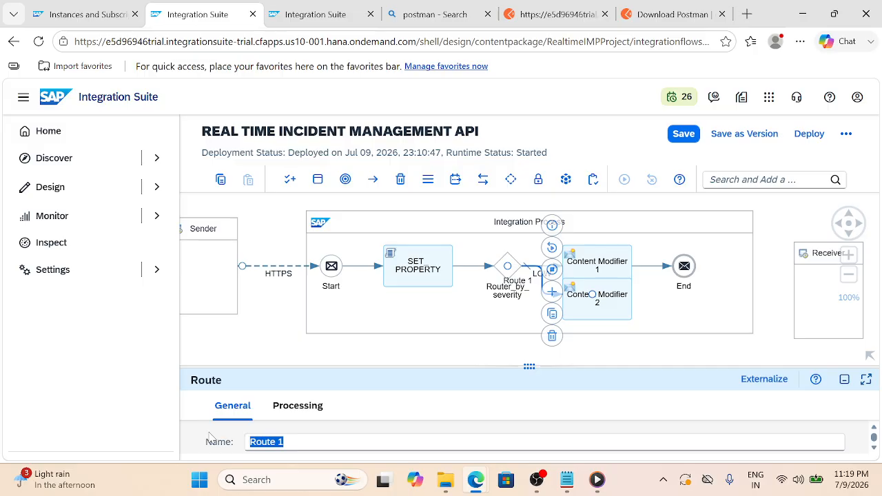
{"action": "type", "text": "M"}
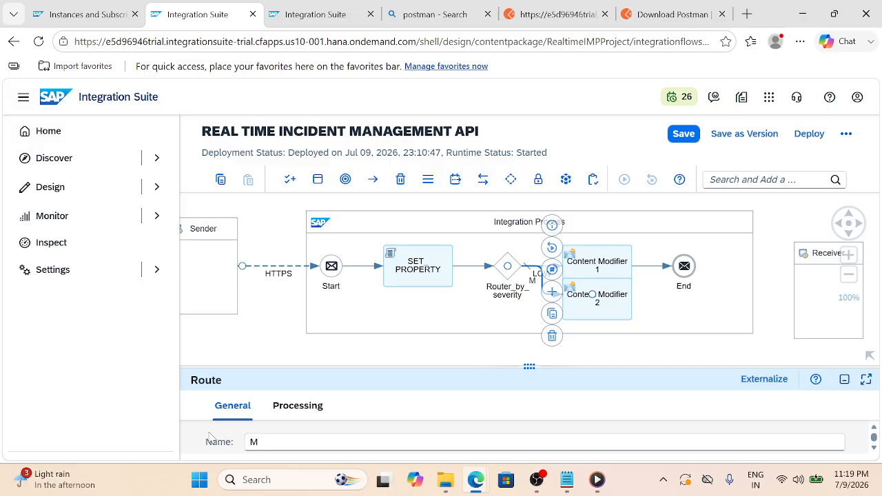
{"action": "type", "text": "EDIUM"}
Switch the MEDIUM route's Expression Type to Non-XML and place the cursor in its Condition field
{"action": "left_click", "coordinate": [307, 408]}
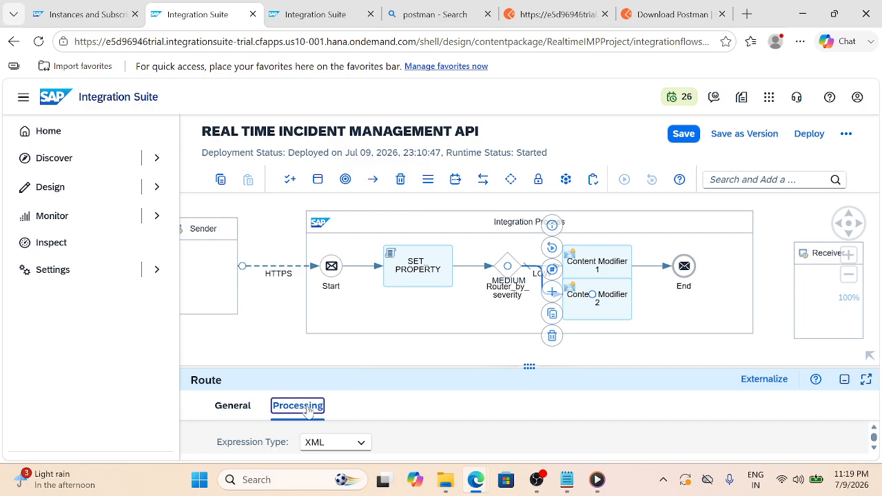
{"action": "left_click_drag", "start_coordinate": [516, 276], "coordinate": [515, 269]}
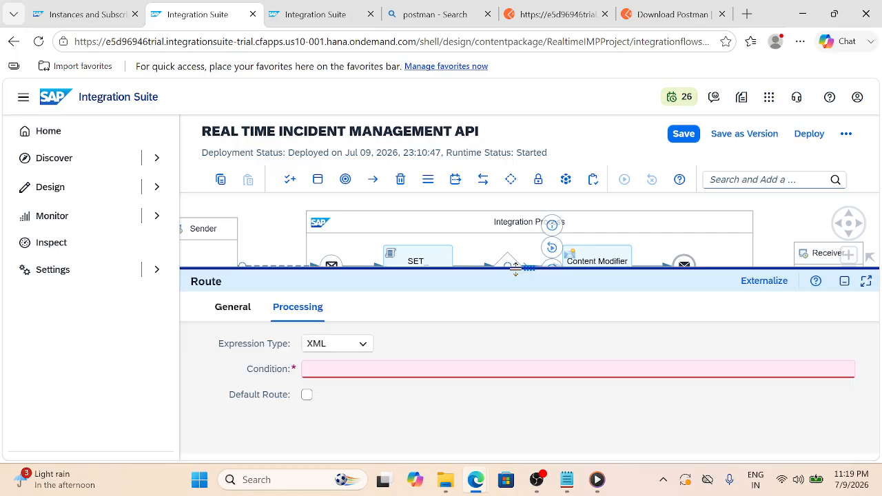
{"action": "left_click", "coordinate": [367, 343]}
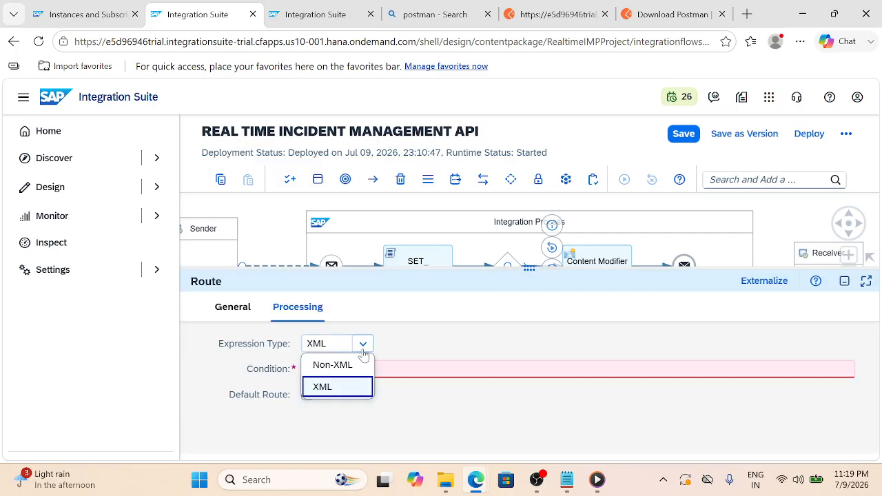
{"action": "left_click", "coordinate": [321, 364]}
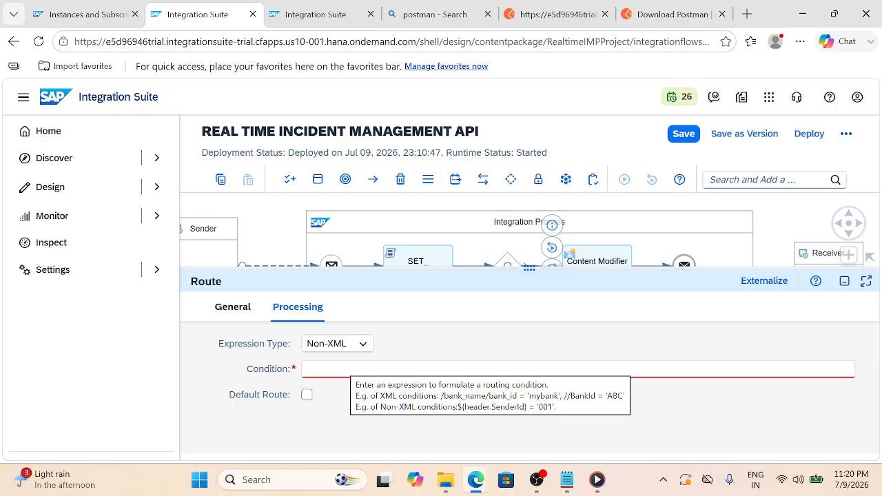
{"action": "left_click", "coordinate": [343, 367]}
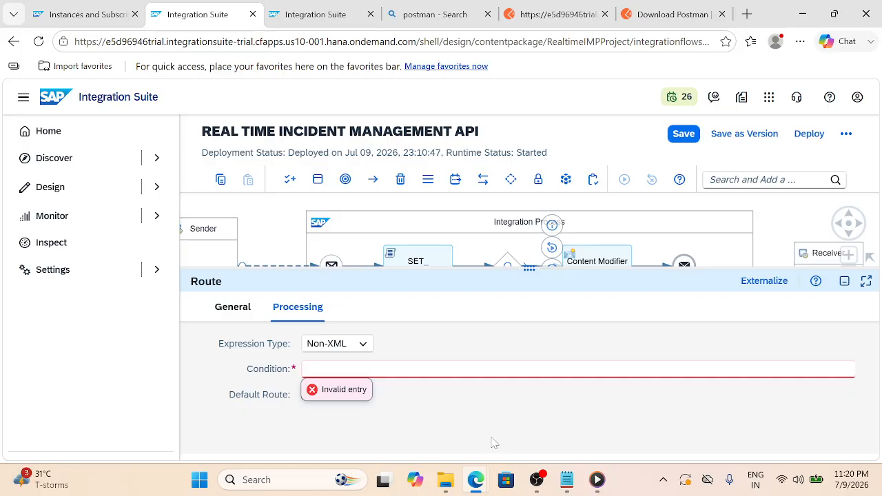
Copy the ${property.severity} = 'MEDIUM' line from the Notepad requirement notes and return to the browser
{"action": "left_click", "coordinate": [566, 479]}
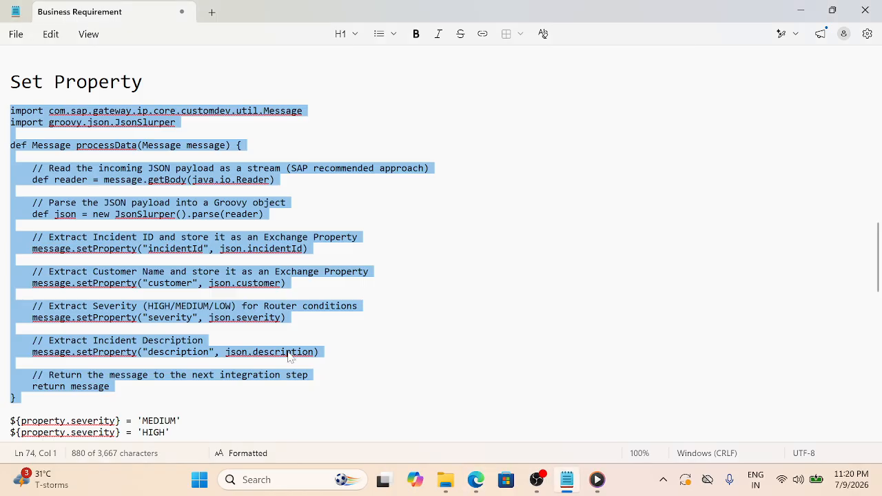
{"action": "scroll", "coordinate": [236, 357], "scroll_direction": "down", "scroll_amount": 2}
{"action": "left_click_drag", "start_coordinate": [180, 361], "coordinate": [9, 361]}
{"action": "key", "text": "ctrl+c"}
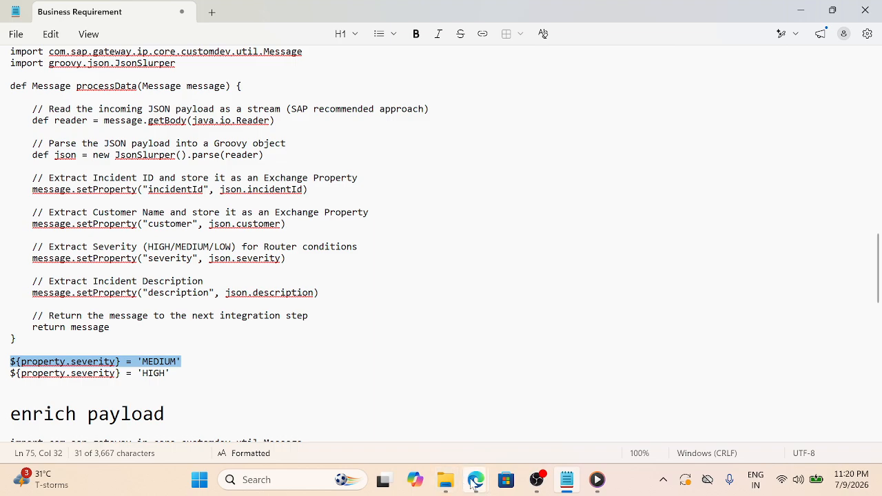
{"action": "mouse_move", "coordinate": [476, 479]}
{"action": "left_click", "coordinate": [513, 422]}
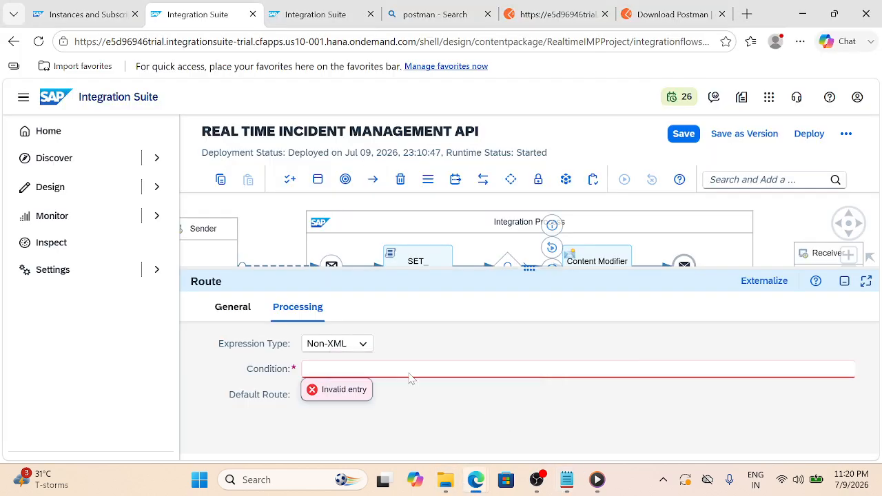
Paste ${property.severity} = 'MEDIUM' as the route condition and add Content Modifier 3 below Content Modifier 2
{"action": "key", "text": "ctrl+v"}
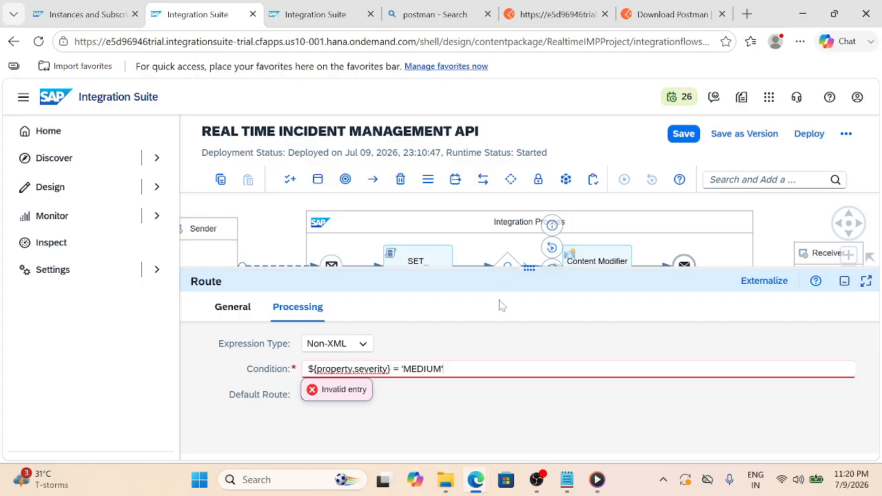
{"action": "left_click_drag", "start_coordinate": [535, 258], "coordinate": [517, 376]}
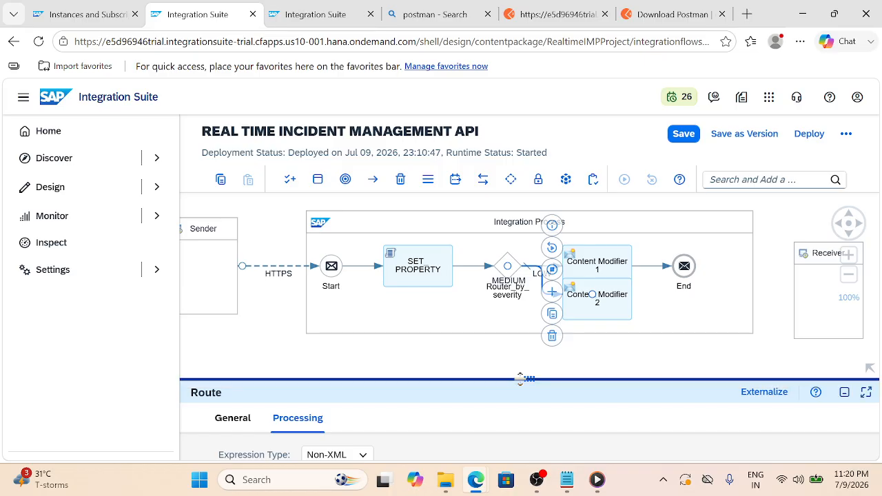
{"action": "left_click", "coordinate": [454, 181]}
{"action": "left_click", "coordinate": [461, 232]}
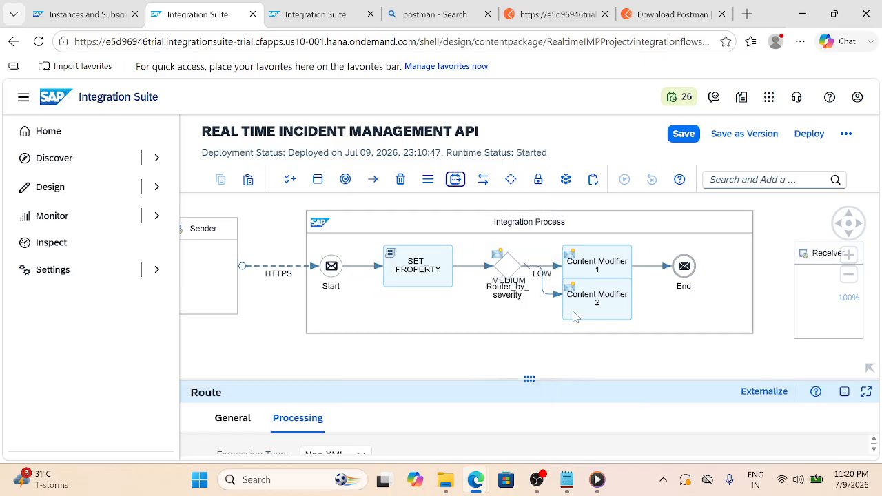
{"action": "left_click", "coordinate": [587, 333]}
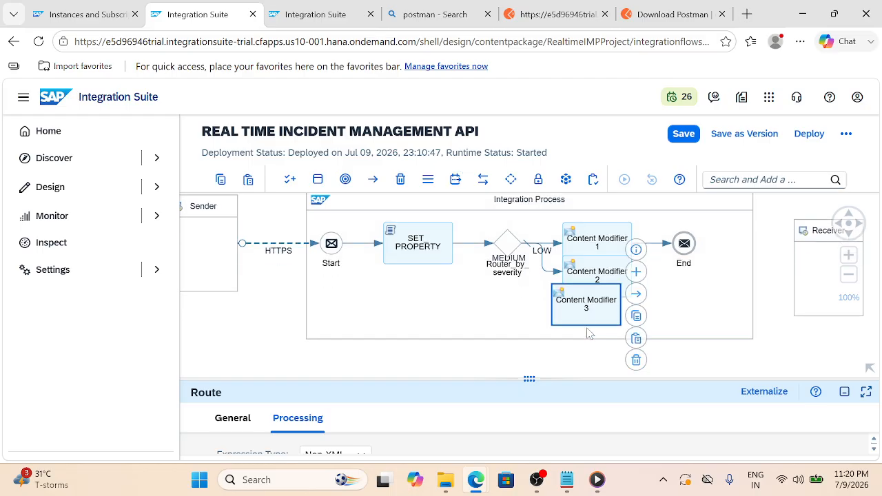
Connect the router to Content Modifier 3 with a route named HIGH using Non-XML expressions
{"action": "left_click", "coordinate": [508, 253]}
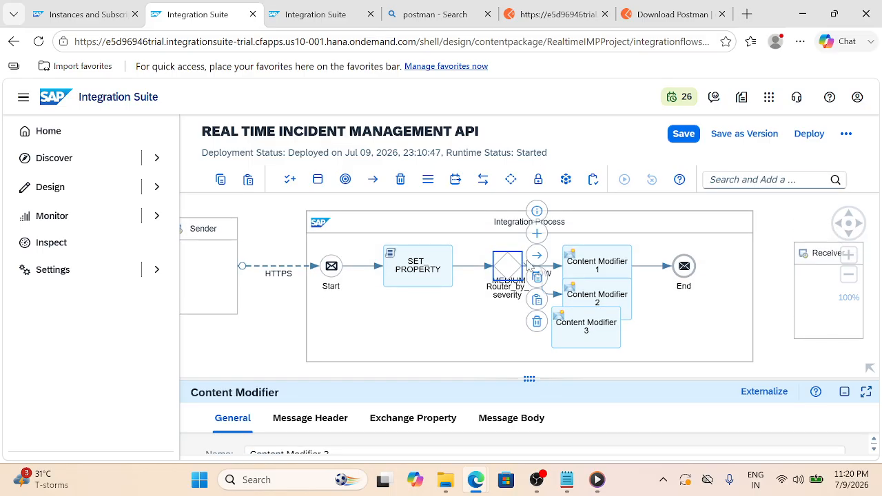
{"action": "left_click_drag", "start_coordinate": [536, 261], "coordinate": [587, 344]}
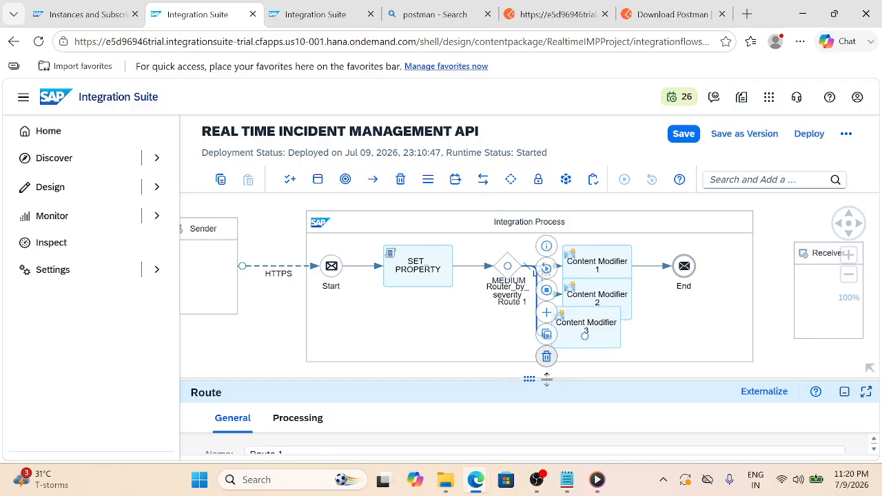
{"action": "left_click_drag", "start_coordinate": [529, 378], "coordinate": [529, 283]}
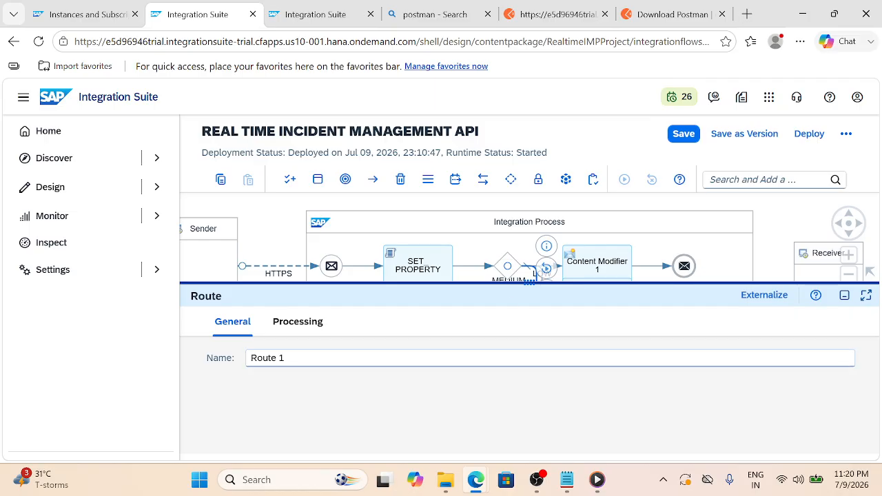
{"action": "left_click", "coordinate": [289, 358]}
{"action": "key", "text": "ctrl+a"}
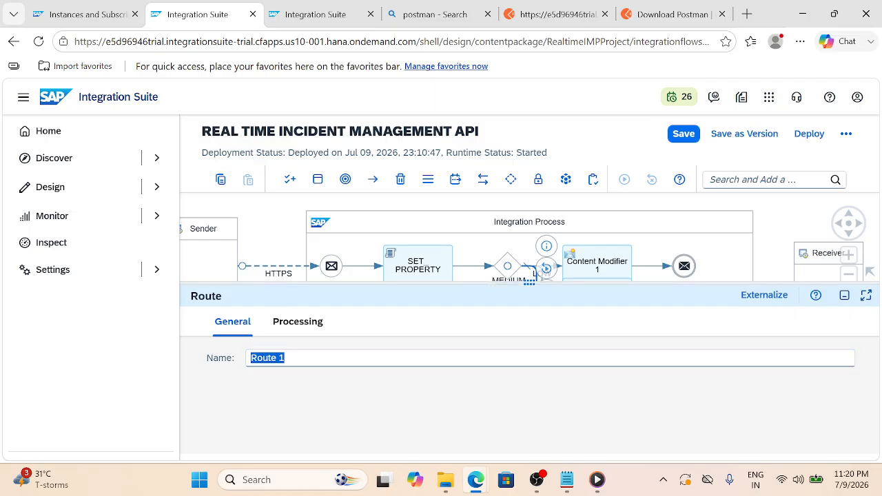
{"action": "type", "text": "HIGH"}
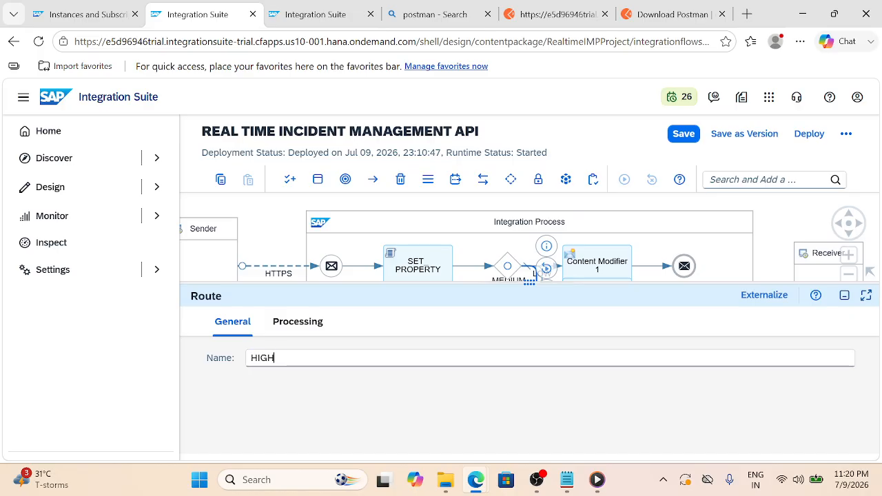
{"action": "left_click", "coordinate": [295, 322]}
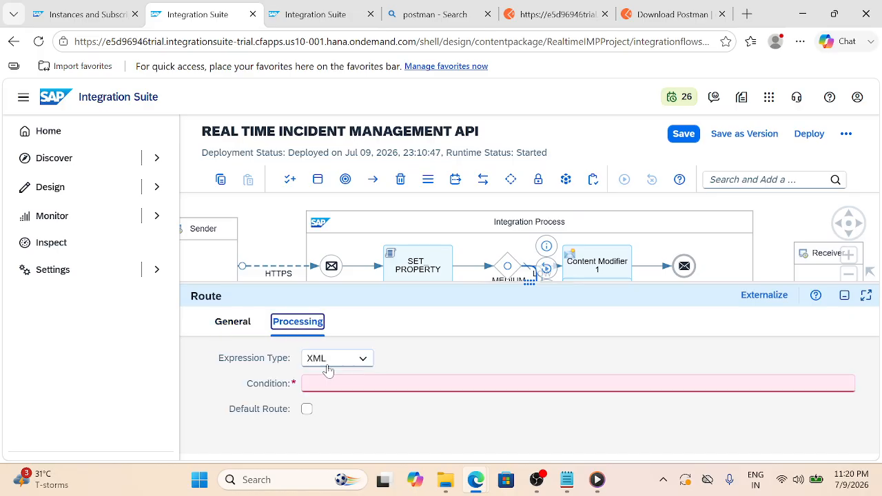
{"action": "left_click", "coordinate": [361, 358]}
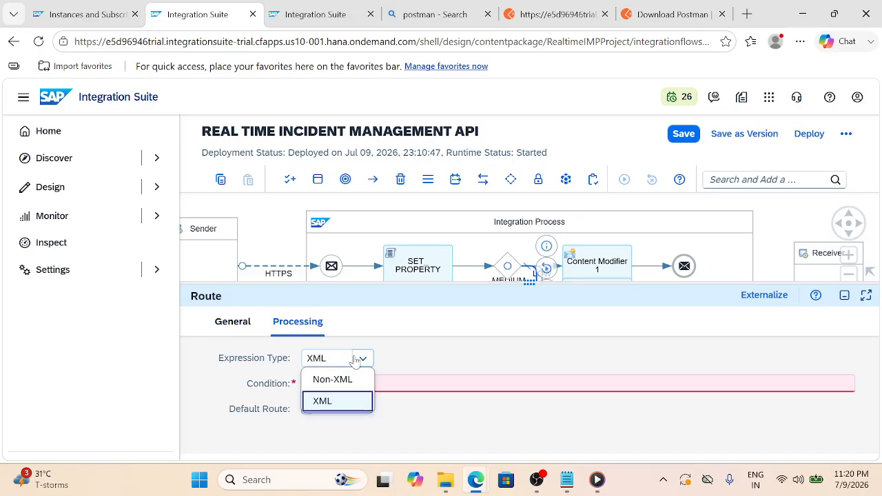
{"action": "left_click", "coordinate": [325, 381]}
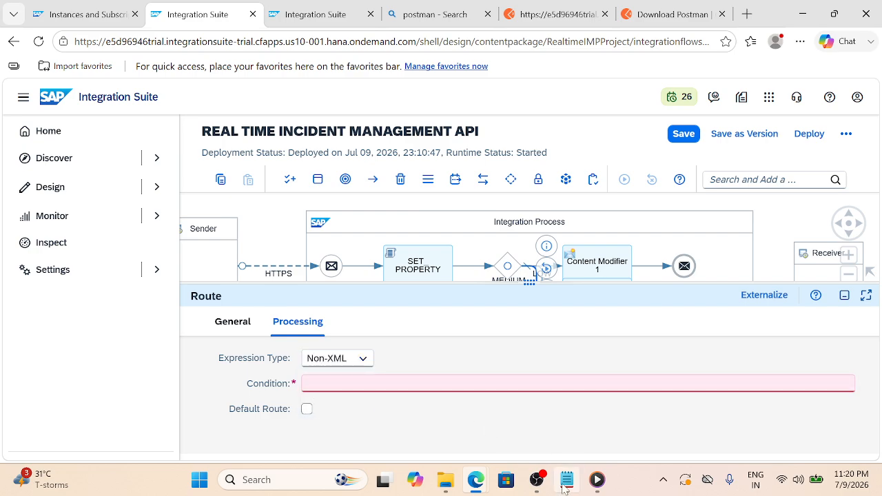
Copy the ${property.severity} = 'HIGH' line from the Notepad notes and return to the Integration Suite editor
{"action": "mouse_move", "coordinate": [566, 482]}
{"action": "left_click", "coordinate": [567, 407]}
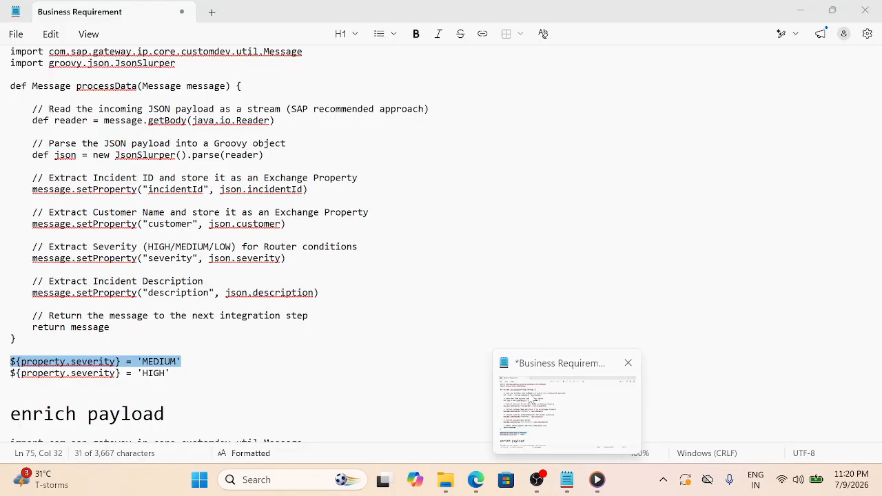
{"action": "left_click", "coordinate": [5, 375]}
{"action": "key", "text": "ctrl+c"}
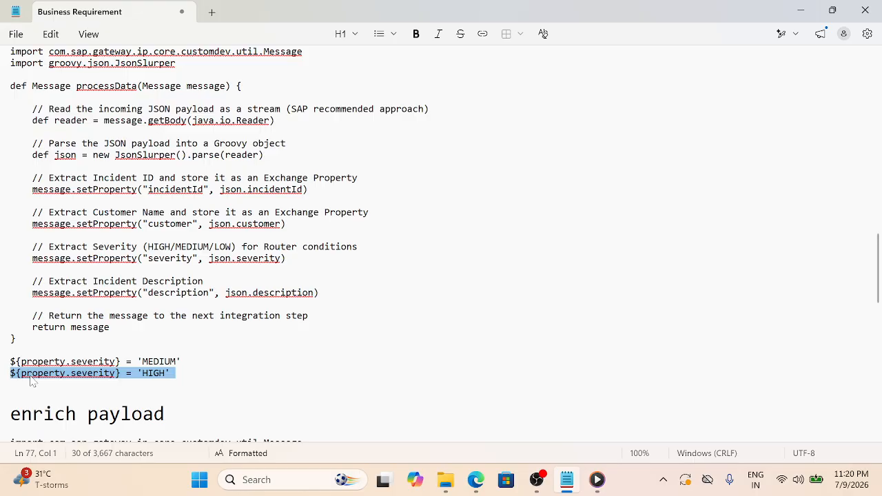
{"action": "left_click", "coordinate": [475, 482]}
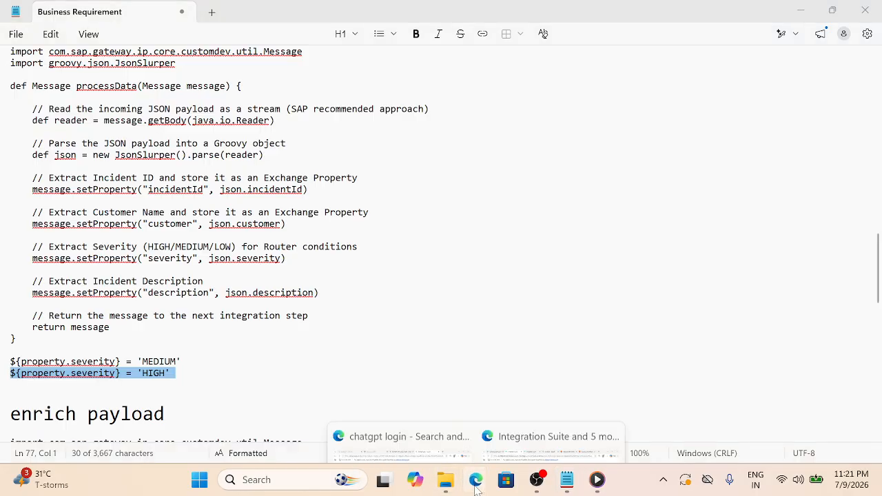
{"action": "left_click", "coordinate": [551, 441]}
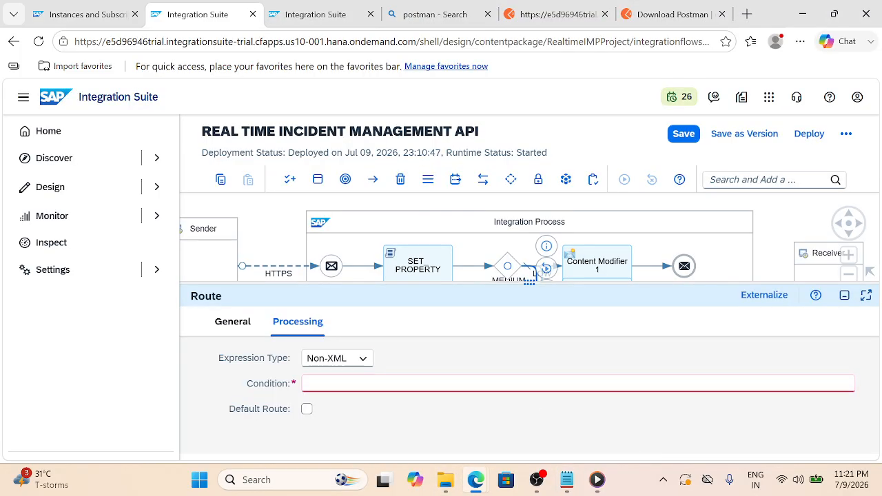
Set the HIGH route's condition to ${property.severity} = 'HIGH', save the iFlow, and select the Integration Process
{"action": "left_click", "coordinate": [309, 383]}
{"action": "key", "text": "ctrl+v"}
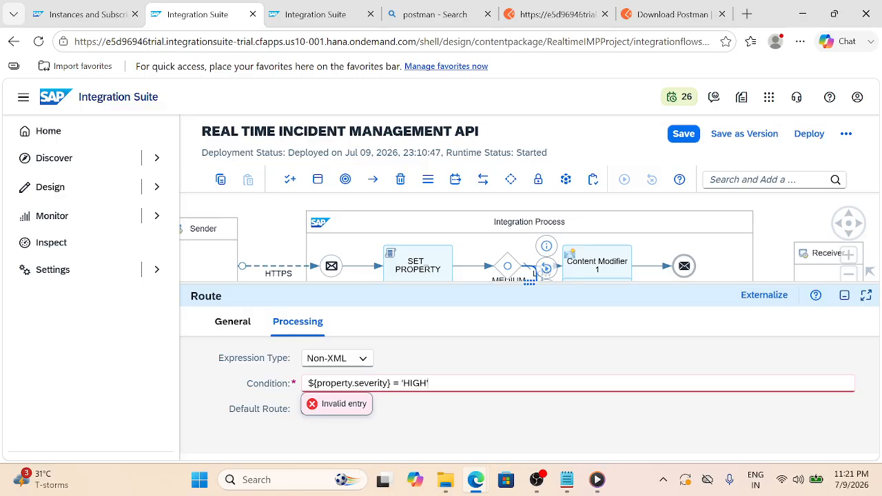
{"action": "left_click", "coordinate": [682, 135]}
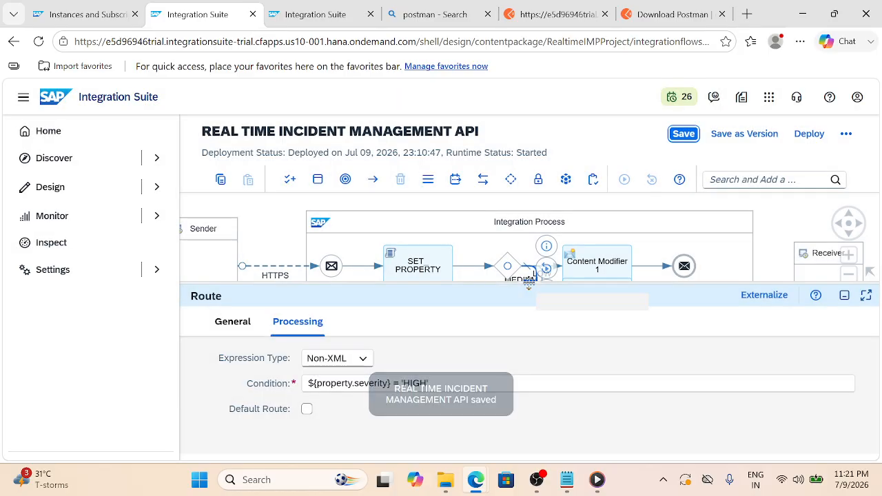
{"action": "left_click_drag", "start_coordinate": [529, 282], "coordinate": [528, 363]}
{"action": "left_click", "coordinate": [685, 226]}
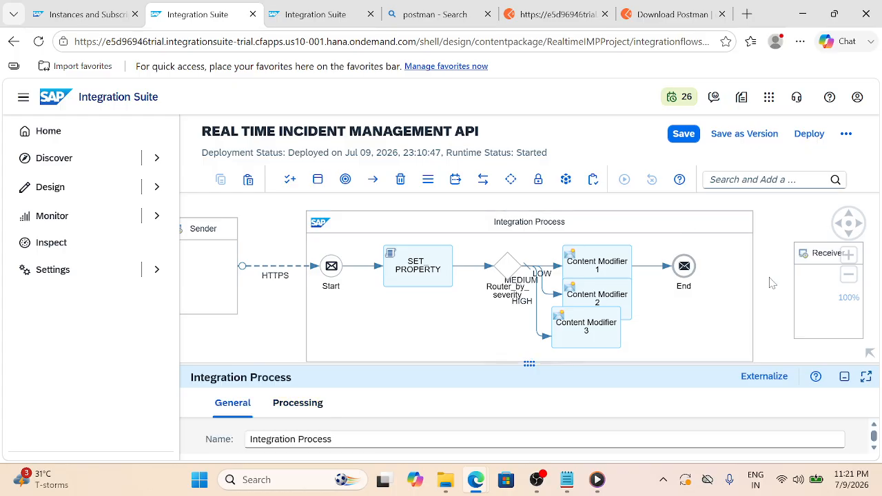
Auto-arrange the flow diagram and move Content Modifier 3 beside the HIGH branch
{"action": "key", "text": "l"}
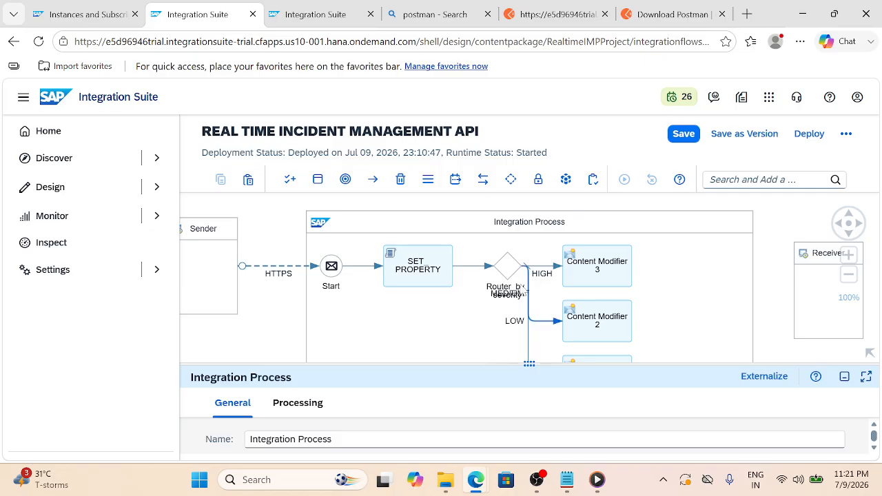
{"action": "left_click_drag", "start_coordinate": [529, 338], "coordinate": [508, 263]}
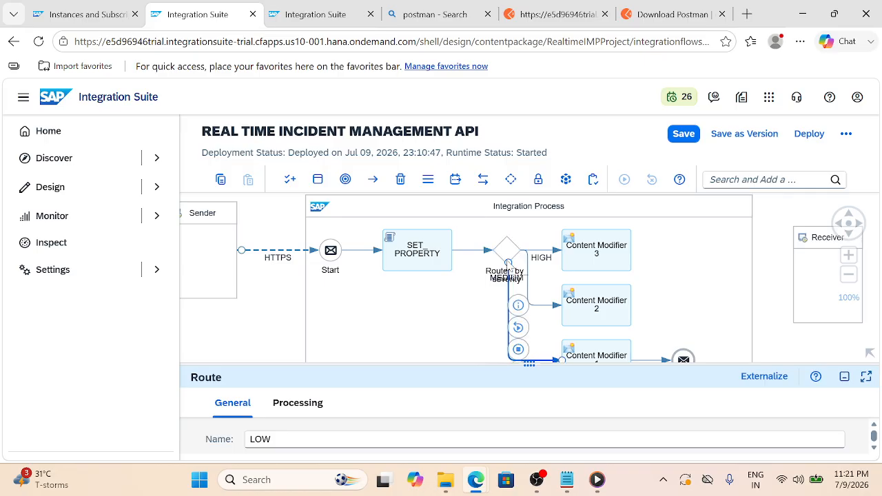
{"action": "left_click", "coordinate": [522, 250]}
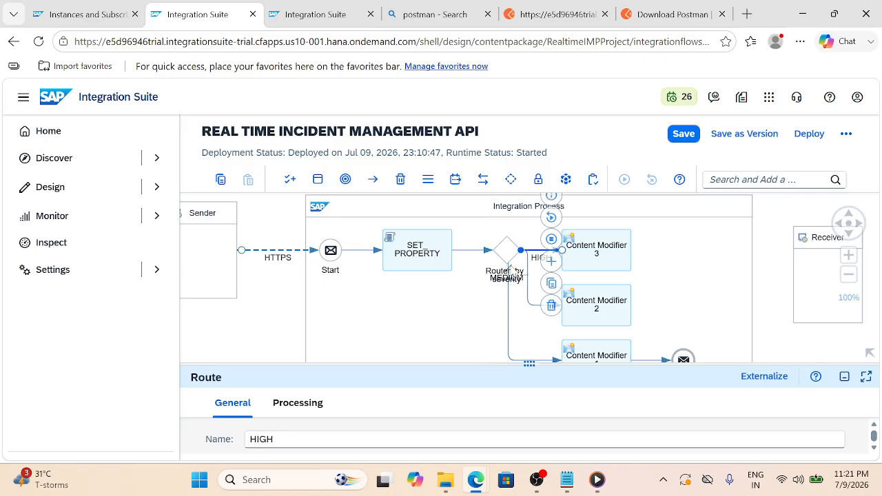
{"action": "left_click", "coordinate": [679, 274]}
{"action": "left_click_drag", "start_coordinate": [591, 253], "coordinate": [666, 245]}
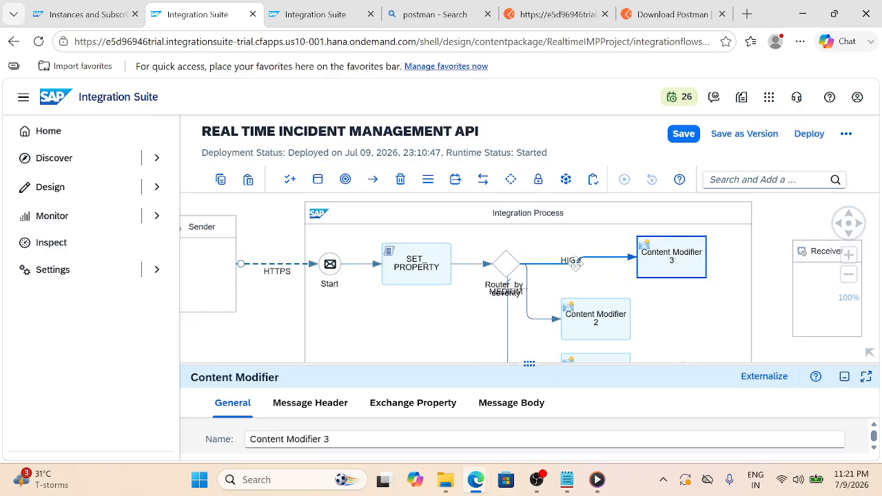
{"action": "scroll", "coordinate": [563, 255], "scroll_direction": "down", "scroll_amount": 1}
Reattach the HIGH route to the router's top point and select Content Modifier 3
{"action": "left_click", "coordinate": [562, 253]}
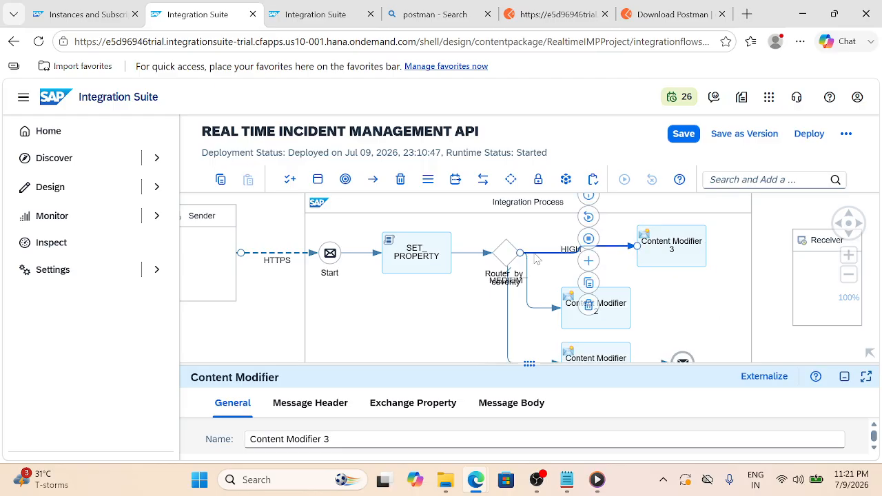
{"action": "mouse_move", "coordinate": [521, 255]}
{"action": "left_mouse_down"}
{"action": "mouse_move", "coordinate": [506, 244]}
{"action": "mouse_move", "coordinate": [521, 256]}
{"action": "left_mouse_up"}
{"action": "left_click", "coordinate": [508, 273]}
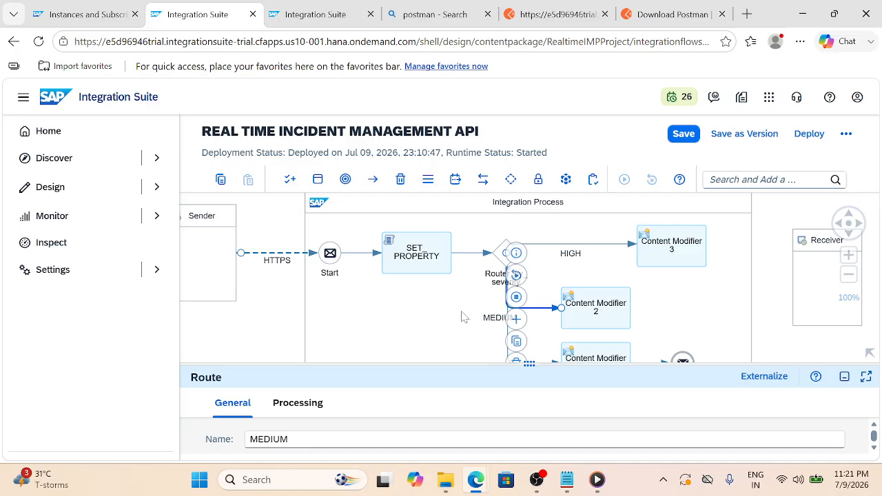
{"action": "left_click", "coordinate": [763, 251]}
{"action": "scroll", "coordinate": [760, 227], "scroll_direction": "down", "scroll_amount": 2}
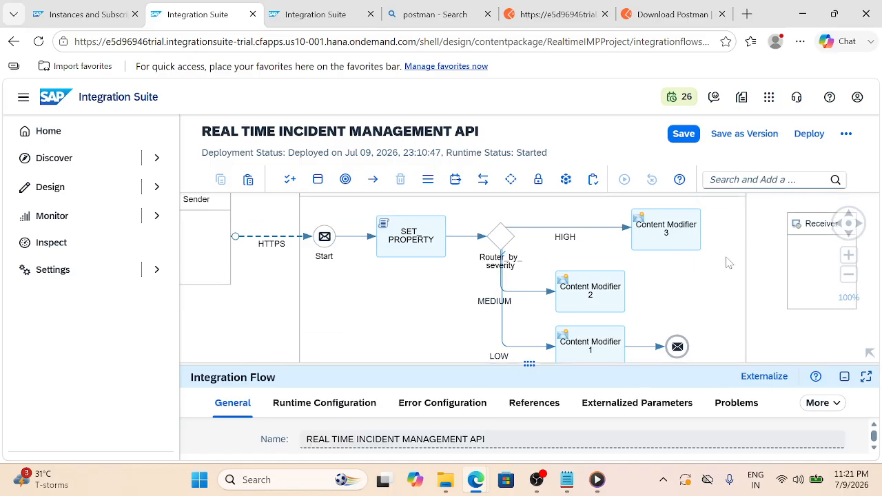
{"action": "scroll", "coordinate": [767, 264], "scroll_direction": "up", "scroll_amount": 1}
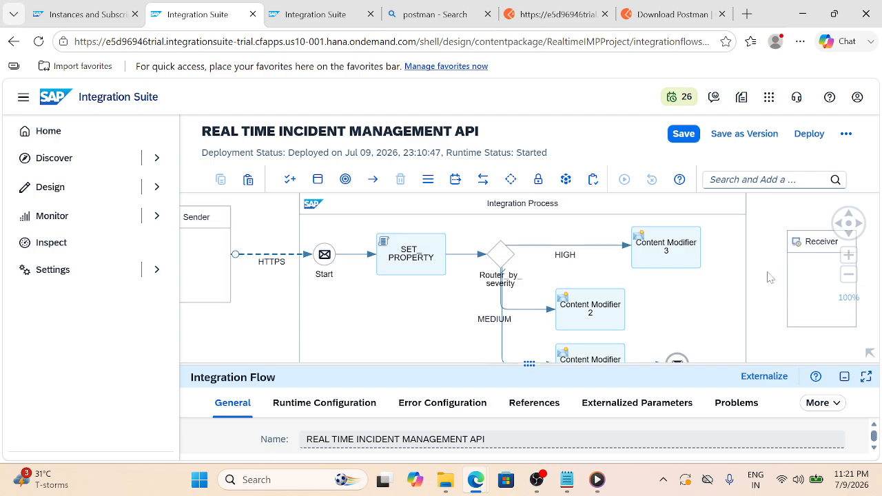
{"action": "scroll", "coordinate": [664, 249], "scroll_direction": "up", "scroll_amount": 1}
{"action": "left_click", "coordinate": [663, 249]}
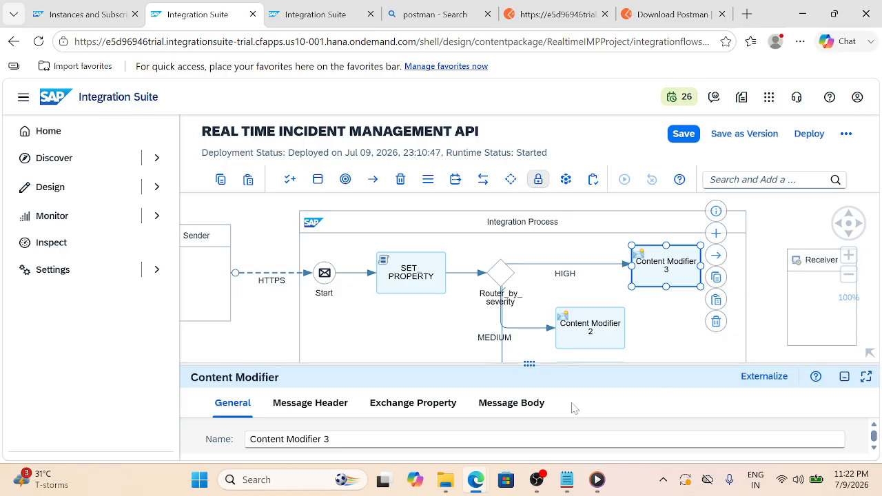
{"action": "left_click", "coordinate": [564, 487]}
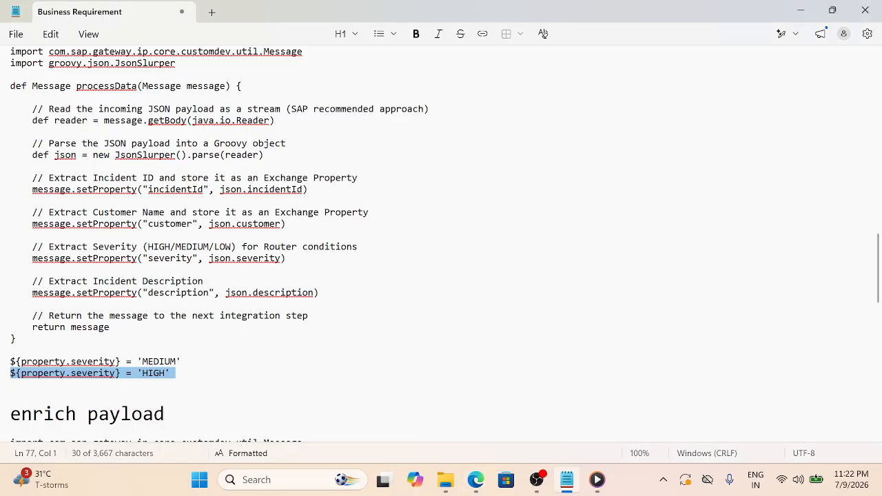
{"action": "scroll", "coordinate": [441, 244], "scroll_direction": "down", "scroll_amount": 2}
{"action": "scroll", "coordinate": [441, 244], "scroll_direction": "up", "scroll_amount": 10}
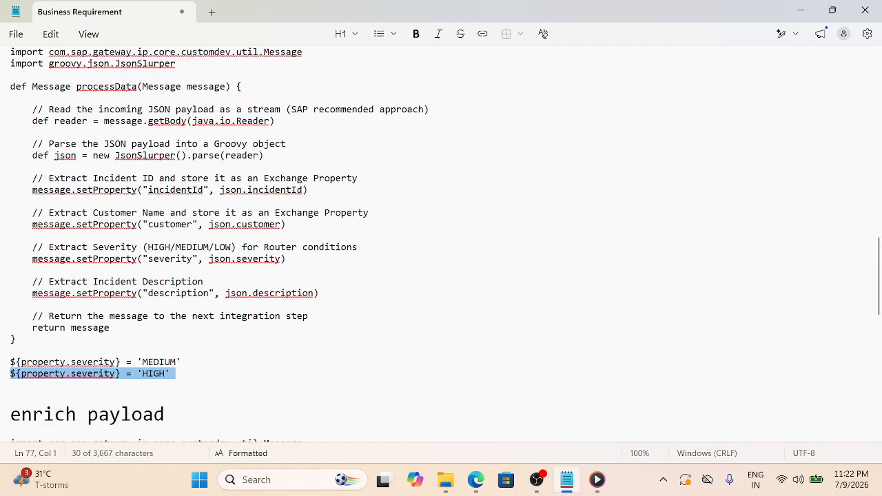
{"action": "scroll", "coordinate": [441, 244], "scroll_direction": "up", "scroll_amount": 6}
{"action": "scroll", "coordinate": [441, 244], "scroll_direction": "down", "scroll_amount": 9}
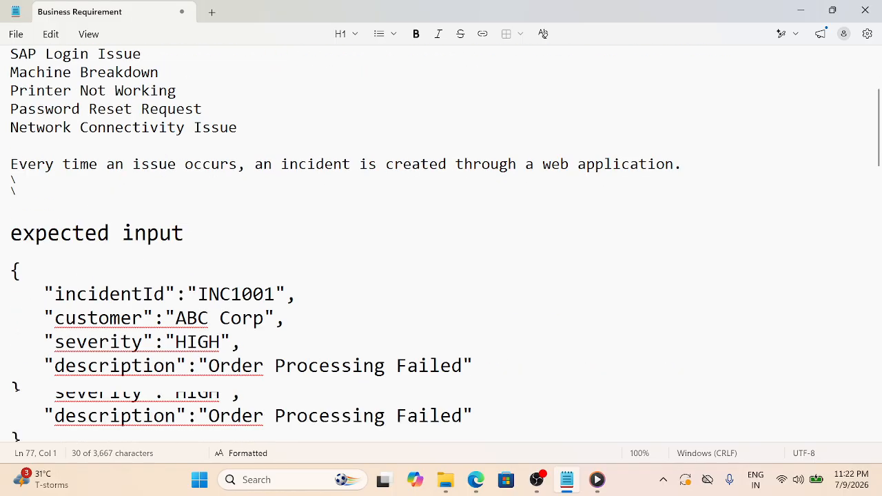
{"action": "scroll", "coordinate": [441, 244], "scroll_direction": "down", "scroll_amount": 1}
{"action": "scroll", "coordinate": [441, 244], "scroll_direction": "up", "scroll_amount": 1}
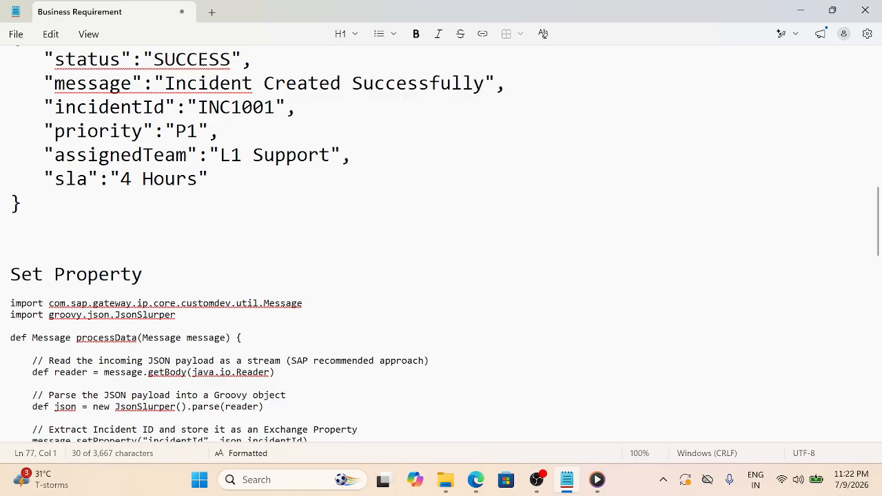
{"action": "scroll", "coordinate": [441, 244], "scroll_direction": "up", "scroll_amount": 5}
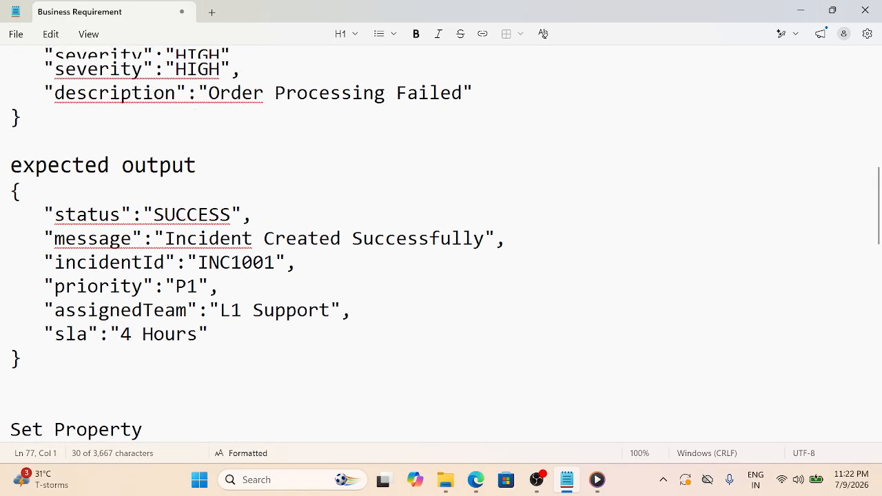
{"action": "left_click_drag", "start_coordinate": [212, 348], "coordinate": [49, 320]}
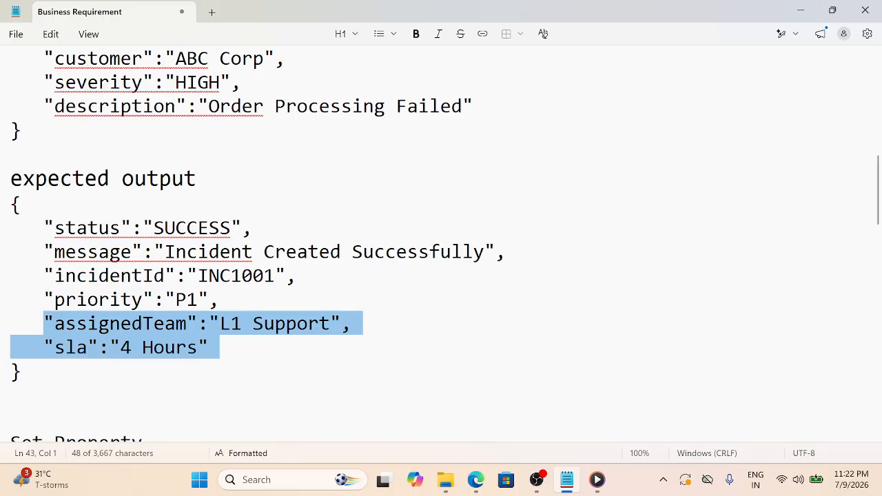
{"action": "left_click", "coordinate": [22, 372]}
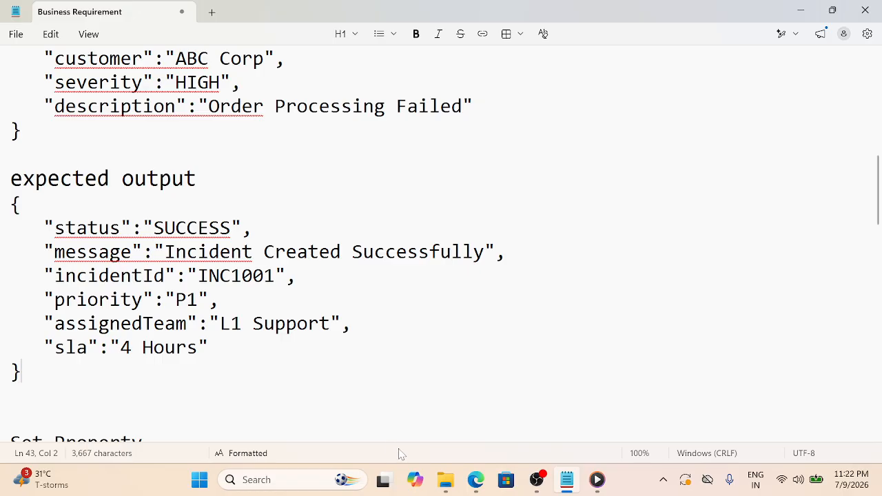
{"action": "left_click", "coordinate": [470, 483]}
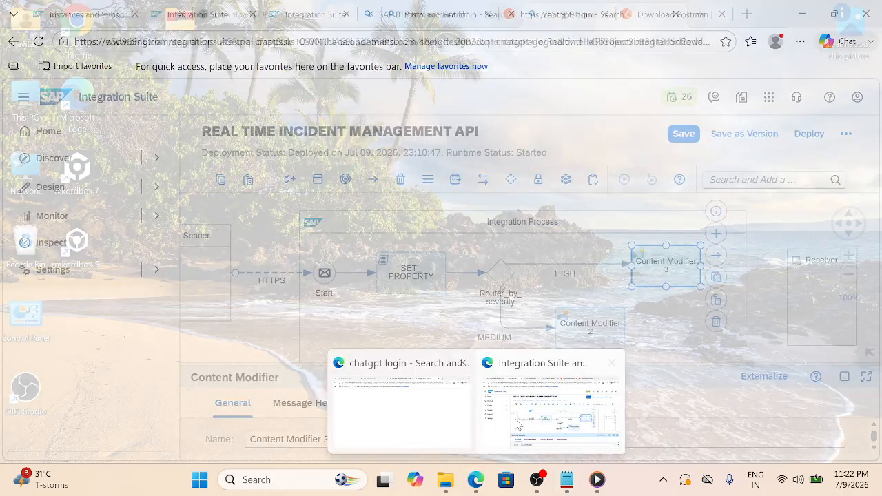
On Content Modifier 3, add exchange property priority with constant value P1, plus another empty row
{"action": "left_click", "coordinate": [518, 425]}
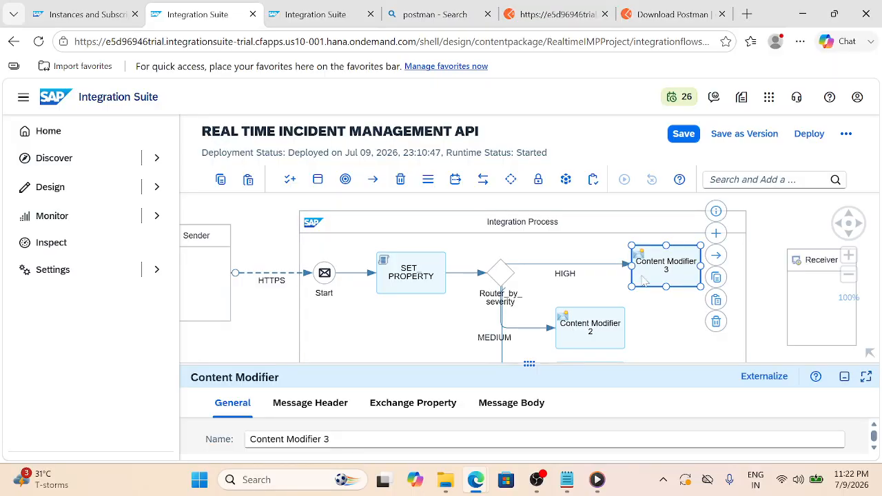
{"action": "left_click", "coordinate": [424, 407]}
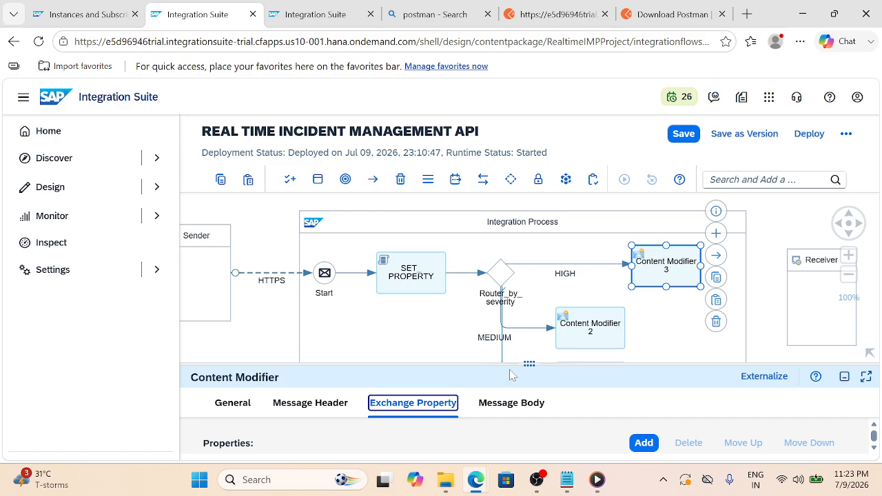
{"action": "left_click_drag", "start_coordinate": [516, 369], "coordinate": [525, 253]}
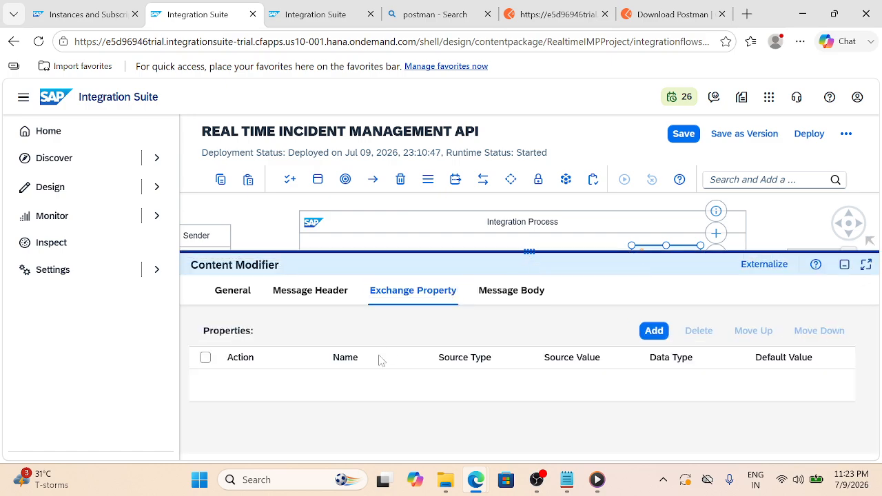
{"action": "left_click", "coordinate": [641, 333]}
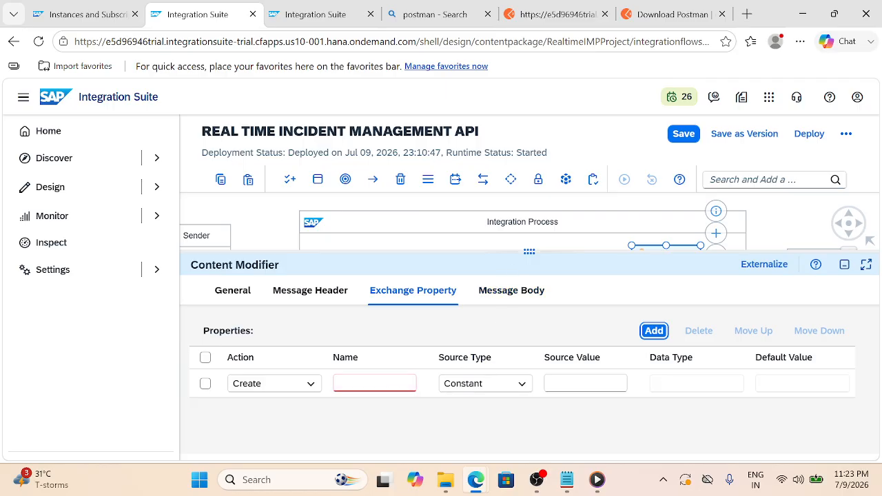
{"action": "left_click", "coordinate": [387, 383]}
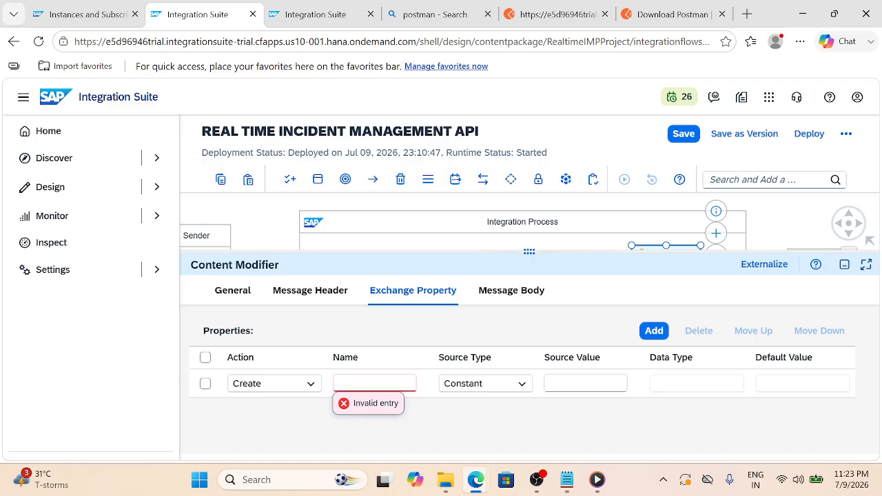
{"action": "type", "text": "PRI"}
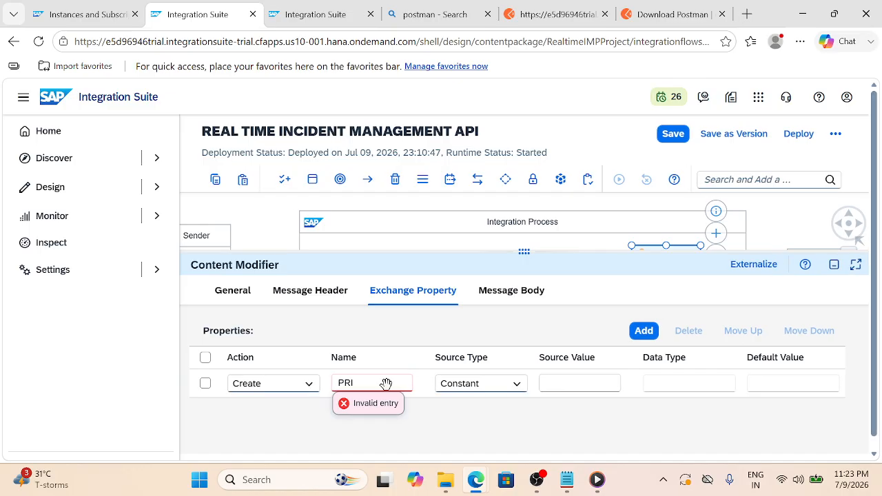
{"action": "key", "text": "BackSpace"}
{"action": "key", "text": "BackSpace"}
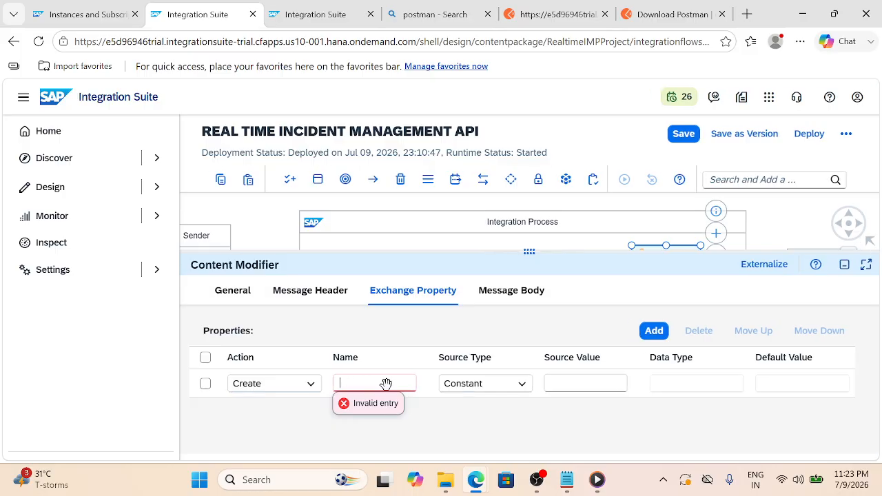
{"action": "type", "text": "prio"}
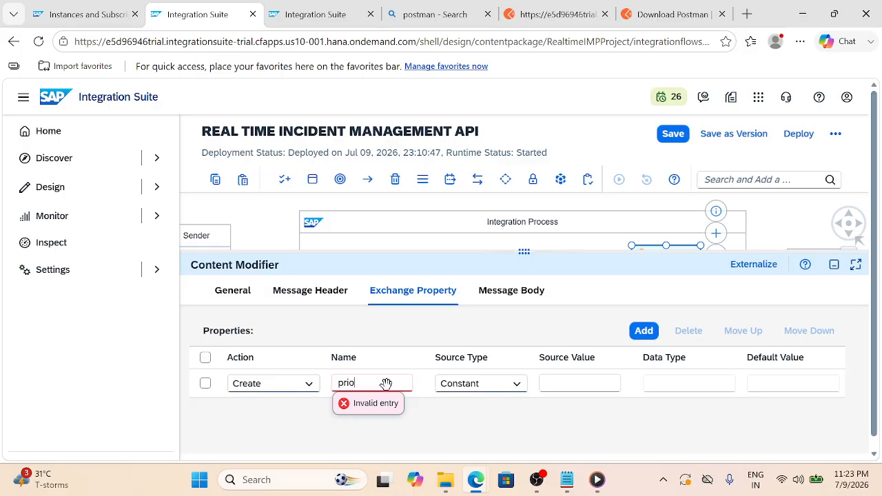
{"action": "type", "text": "rity"}
{"action": "left_click", "coordinate": [571, 384]}
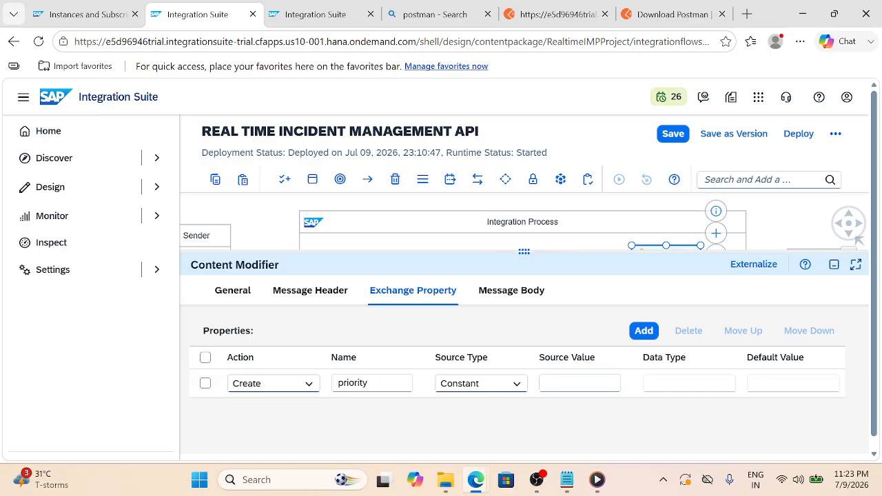
{"action": "type", "text": "P1"}
{"action": "left_click", "coordinate": [642, 332]}
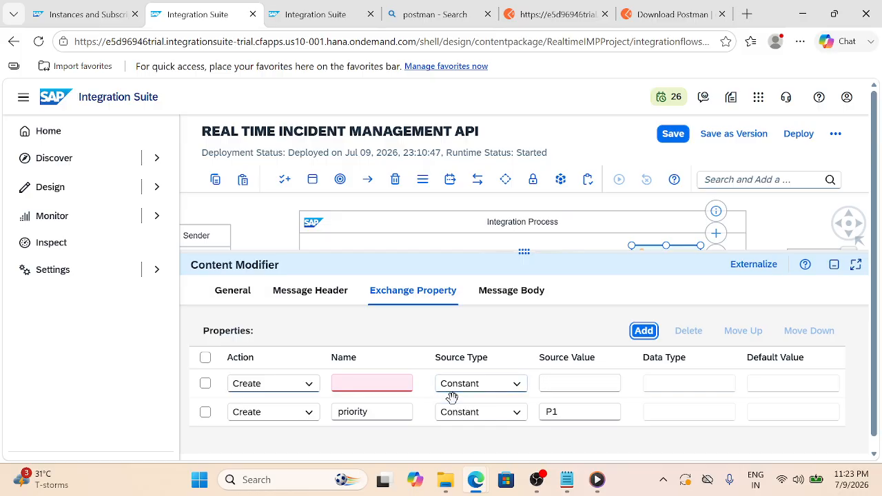
Name the new exchange property sla with value 4
{"action": "left_click", "coordinate": [365, 383]}
{"action": "left_click", "coordinate": [365, 383]}
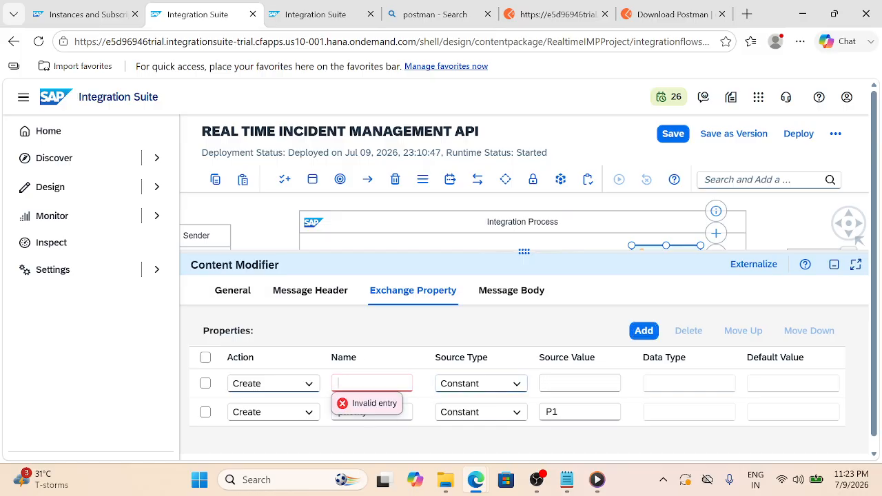
{"action": "type", "text": "sla"}
{"action": "left_click", "coordinate": [545, 383]}
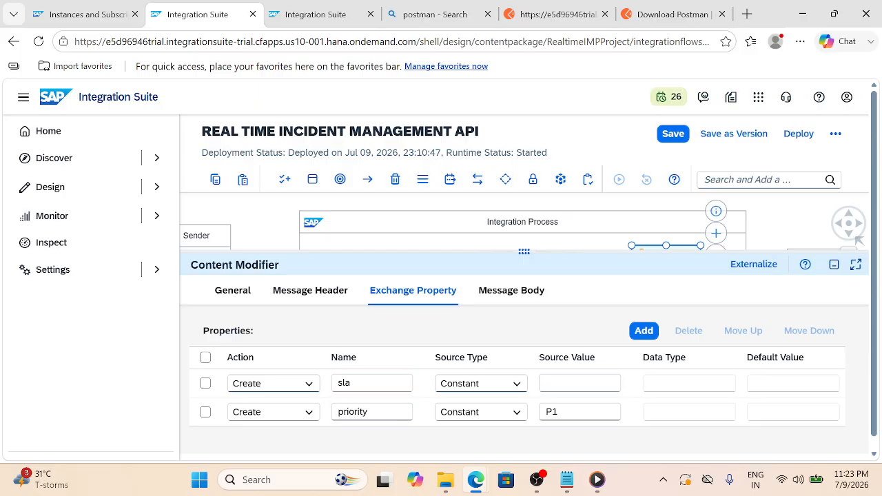
{"action": "type", "text": "4"}
Add property assignedTeam with value L1 Support and save the integration flow
{"action": "left_click", "coordinate": [643, 332]}
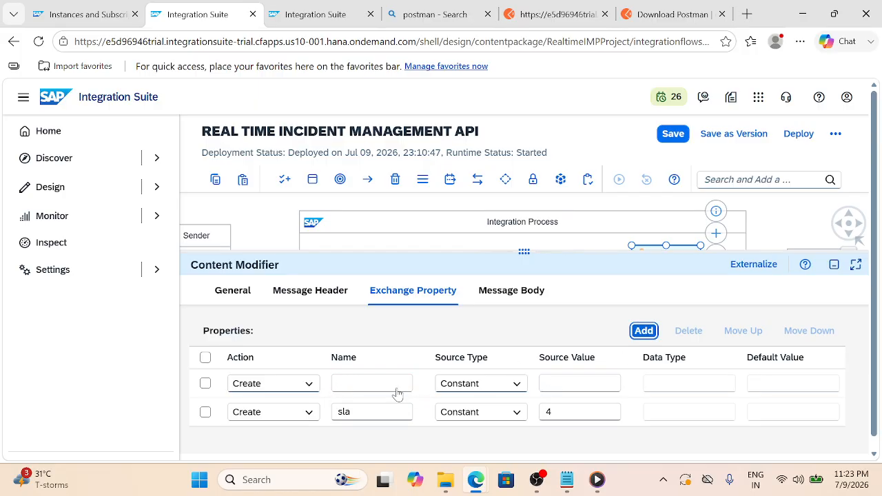
{"action": "left_click", "coordinate": [375, 383]}
{"action": "type", "text": "ass"}
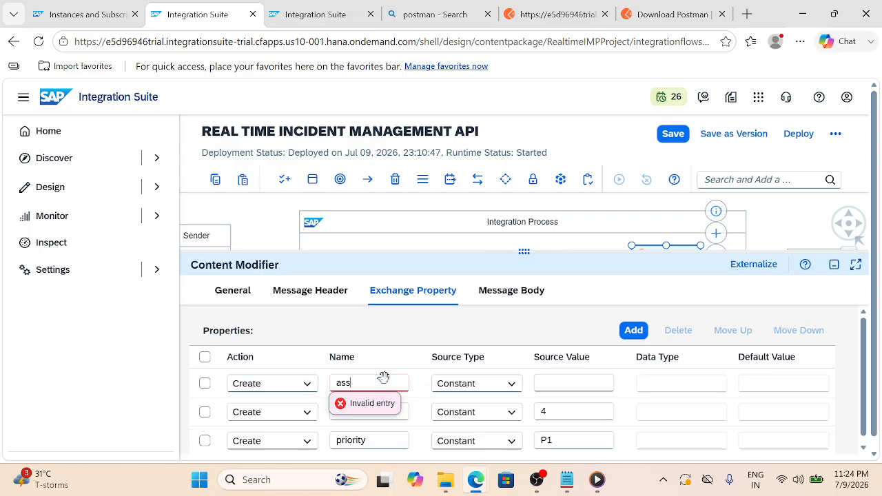
{"action": "type", "text": "ignedTeza"}
{"action": "key", "text": "BackSpace"}
{"action": "type", "text": "m"}
{"action": "left_click", "coordinate": [576, 383]}
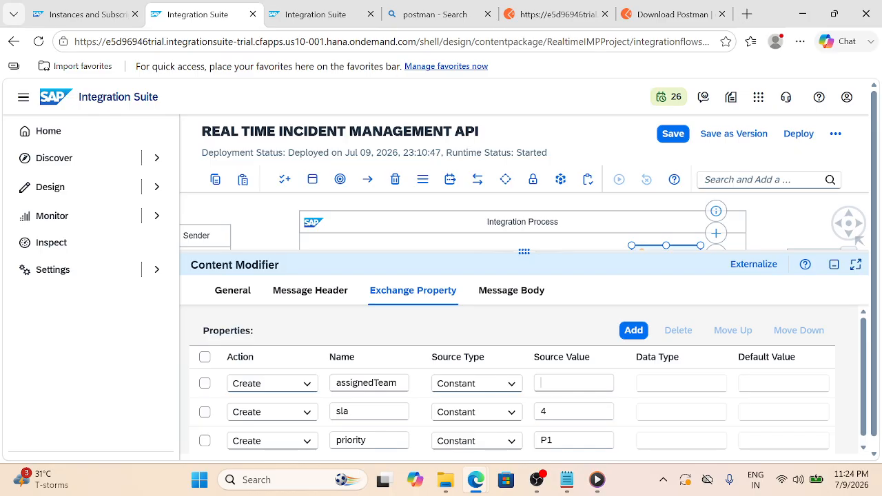
{"action": "type", "text": "L1 Support"}
{"action": "left_click", "coordinate": [667, 142]}
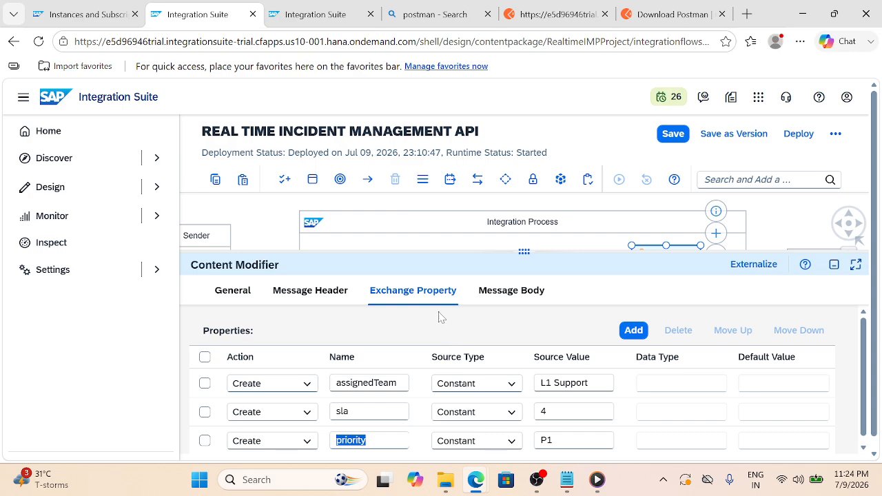
{"action": "left_click_drag", "start_coordinate": [526, 252], "coordinate": [525, 368]}
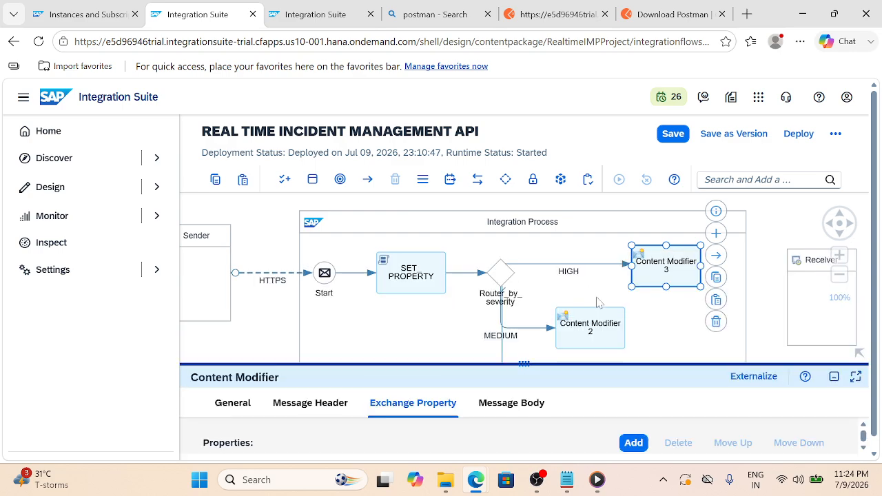
Open Content Modifier 2's exchange properties and add three empty property rows
{"action": "left_click", "coordinate": [590, 326]}
{"action": "scroll", "coordinate": [590, 325], "scroll_direction": "down", "scroll_amount": 2}
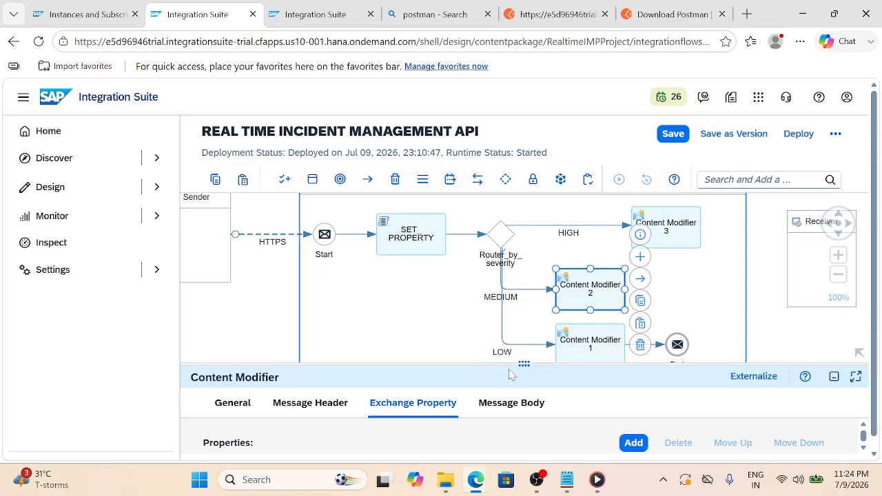
{"action": "left_click_drag", "start_coordinate": [524, 363], "coordinate": [552, 228]}
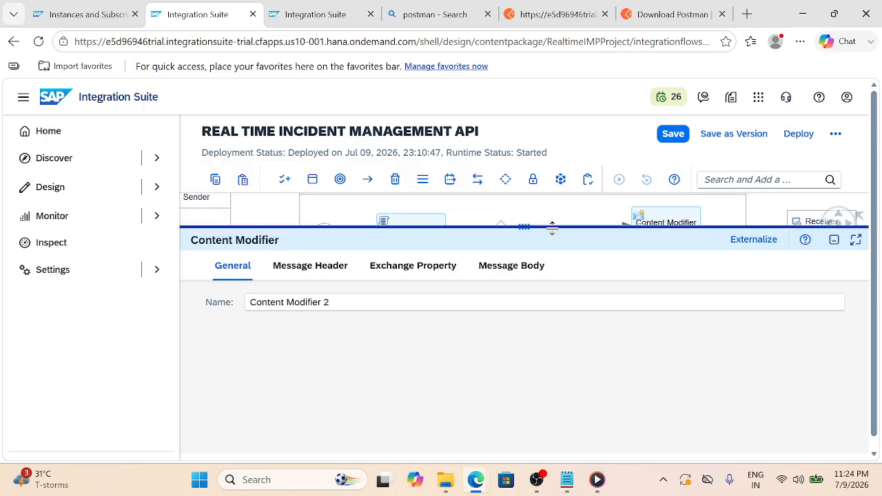
{"action": "left_click", "coordinate": [404, 265]}
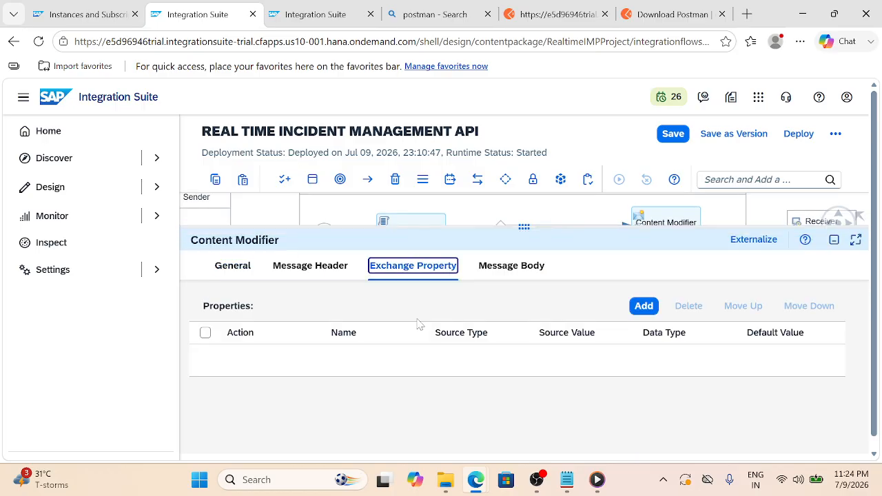
{"action": "left_click", "coordinate": [640, 306]}
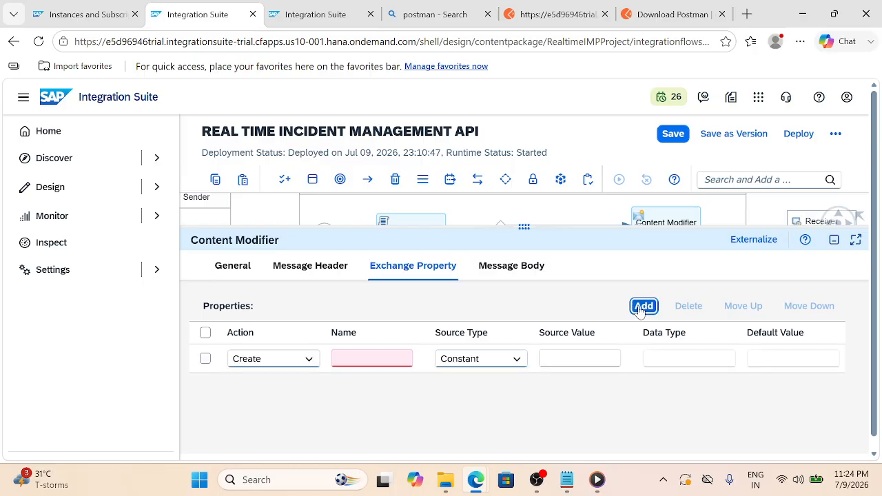
{"action": "left_click", "coordinate": [639, 310]}
{"action": "left_click", "coordinate": [640, 310]}
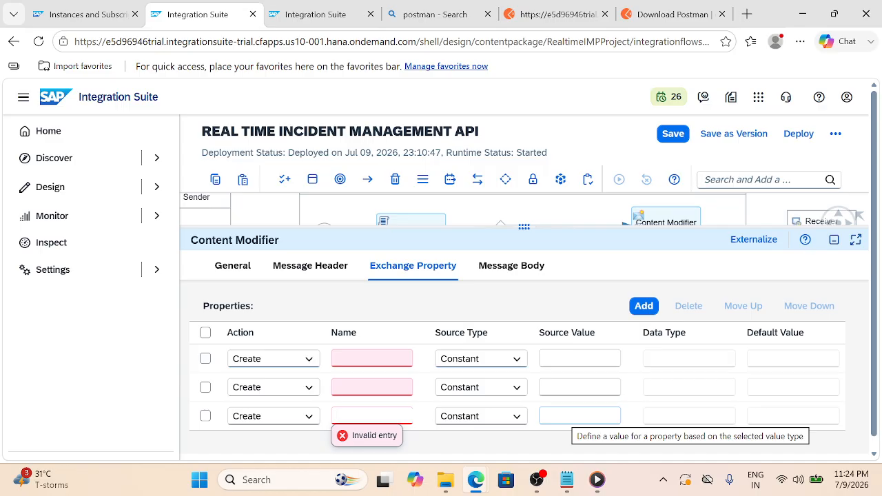
Name the third row priority with constant value P2
{"action": "key", "text": "ctrl+v"}
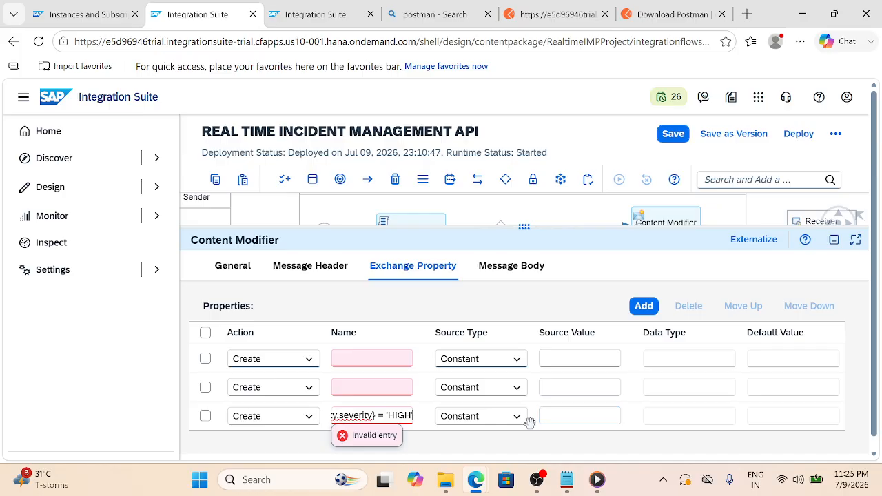
{"action": "key", "text": "ctrl+a"}
{"action": "key", "text": "BackSpace"}
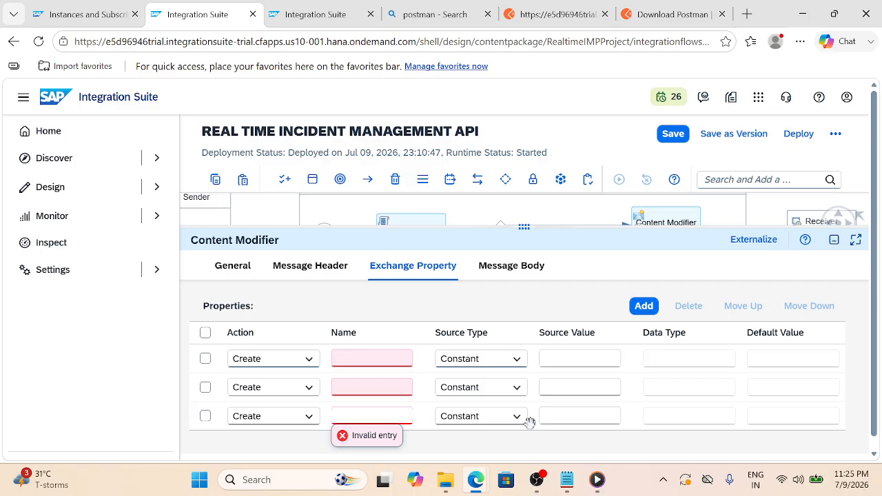
{"action": "type", "text": "priority"}
{"action": "key", "text": "Tab"}
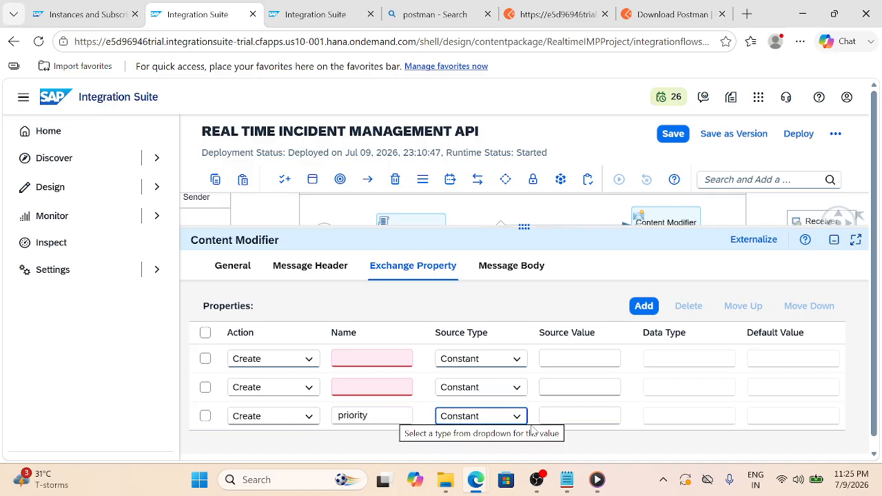
{"action": "key", "text": "Tab"}
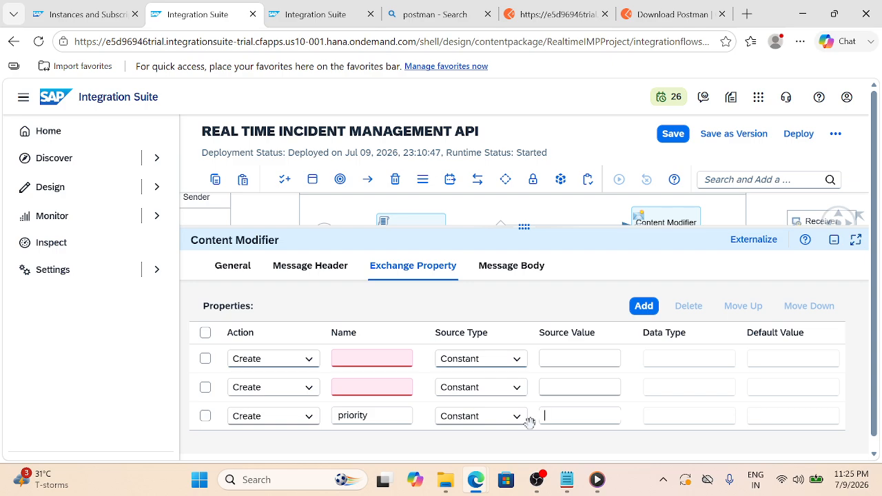
{"action": "type", "text": "P2"}
Name the second row sla with value 12
{"action": "left_click", "coordinate": [372, 386]}
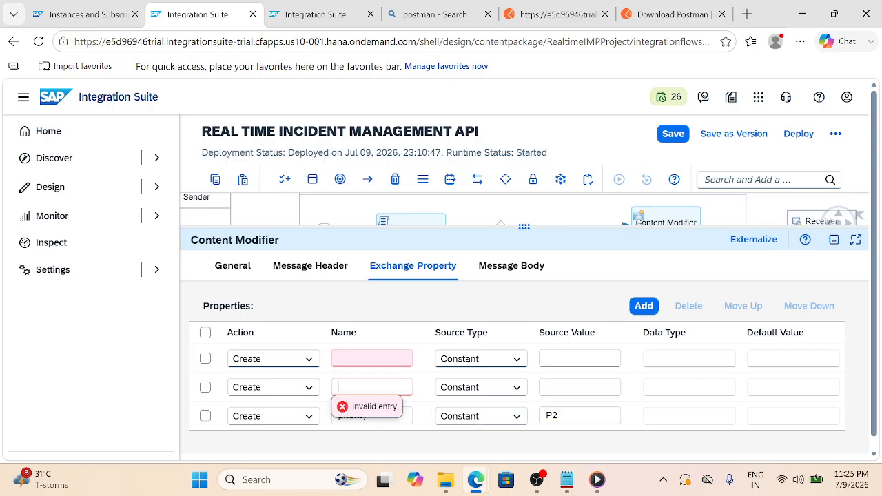
{"action": "type", "text": "sla"}
{"action": "key", "text": "Tab"}
{"action": "key", "text": "Tab"}
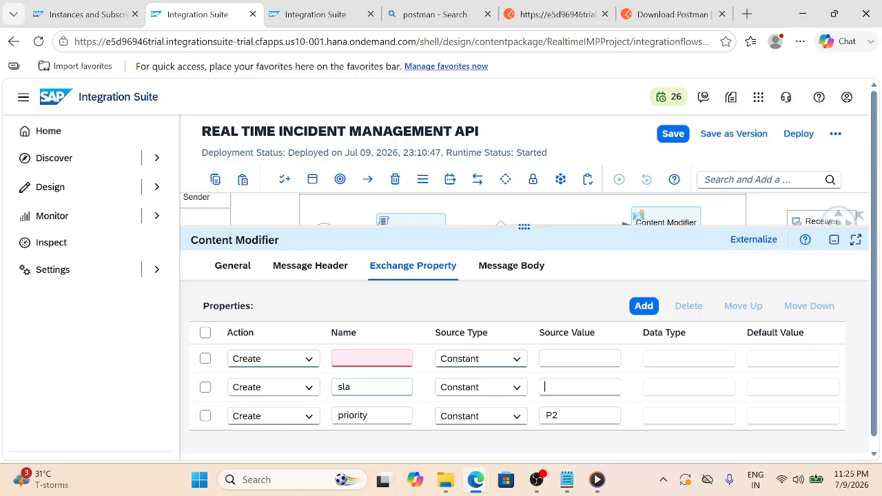
{"action": "type", "text": "8"}
{"action": "key", "text": "BackSpace"}
{"action": "type", "text": "12"}
Name the top row assignedTeam with value L2 Support
{"action": "left_click", "coordinate": [371, 358]}
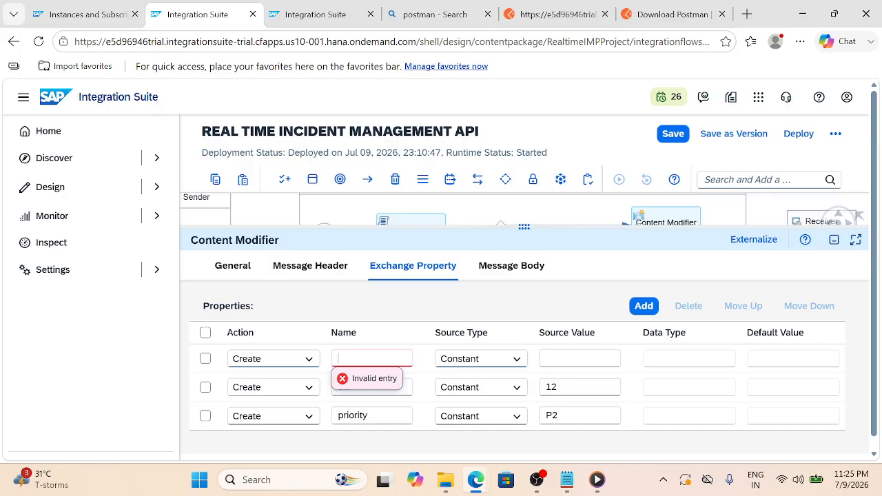
{"action": "type", "text": "assignedTeam"}
{"action": "key", "text": "Tab"}
{"action": "key", "text": "Tab"}
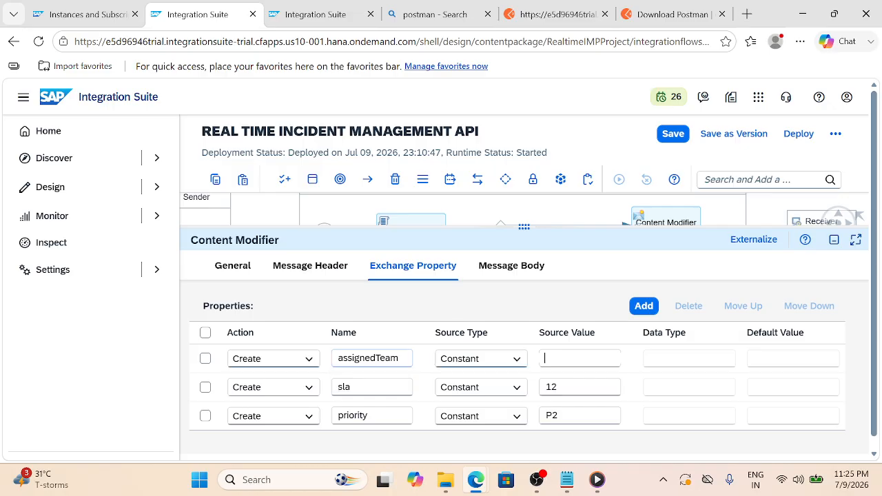
{"action": "type", "text": "L2n"}
{"action": "key", "text": "BackSpace"}
{"action": "type", "text": "Support"}
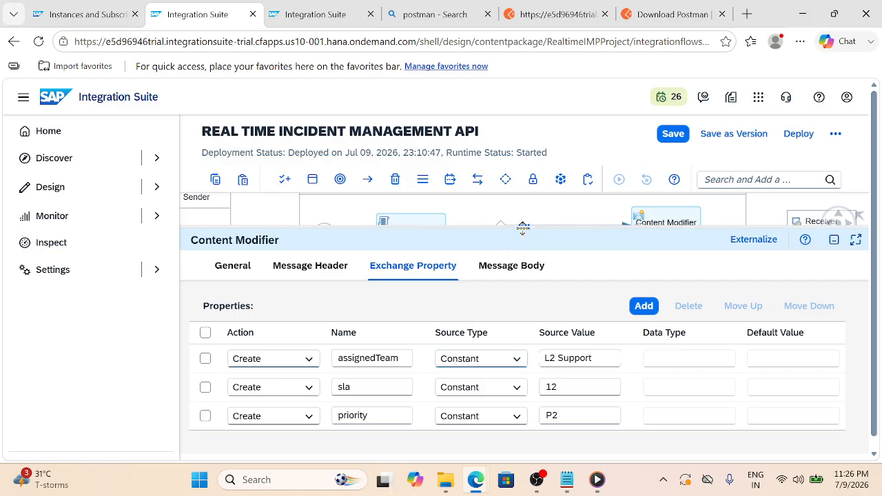
Check the LOW branch's Content Modifier 1, which has no exchange properties yet
{"action": "left_click_drag", "start_coordinate": [523, 228], "coordinate": [529, 342]}
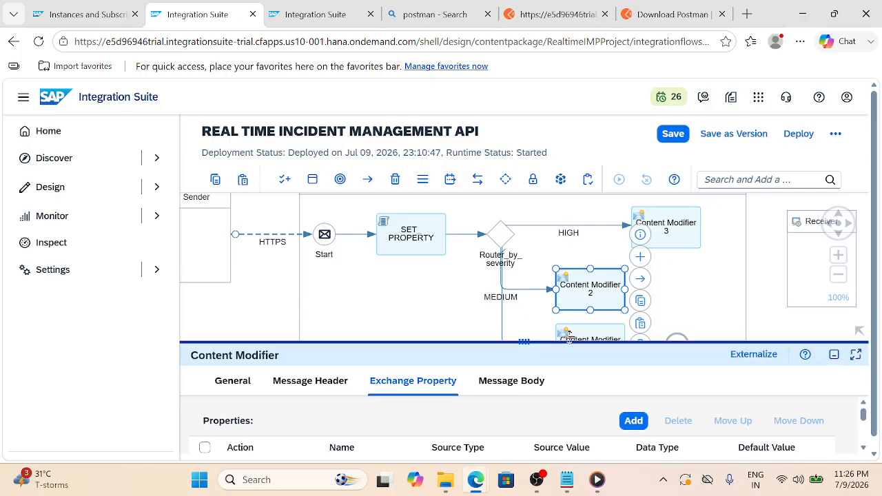
{"action": "left_click", "coordinate": [569, 335]}
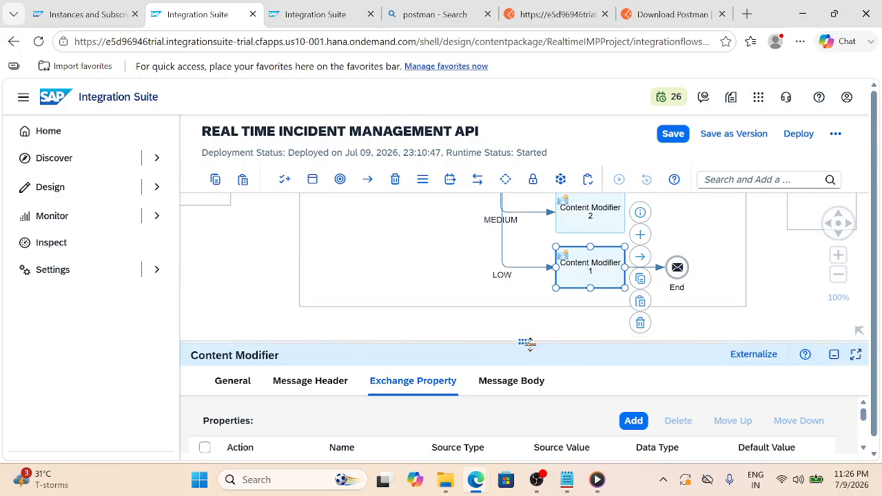
{"action": "left_click_drag", "start_coordinate": [527, 342], "coordinate": [541, 286]}
{"action": "left_click", "coordinate": [449, 324]}
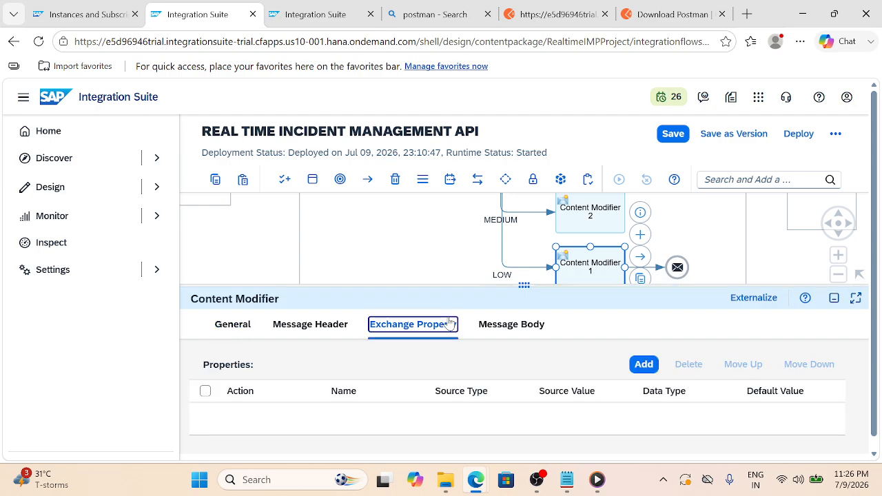
{"action": "scroll", "coordinate": [522, 387], "scroll_direction": "down", "scroll_amount": 1}
{"action": "scroll", "coordinate": [523, 387], "scroll_direction": "up", "scroll_amount": 1}
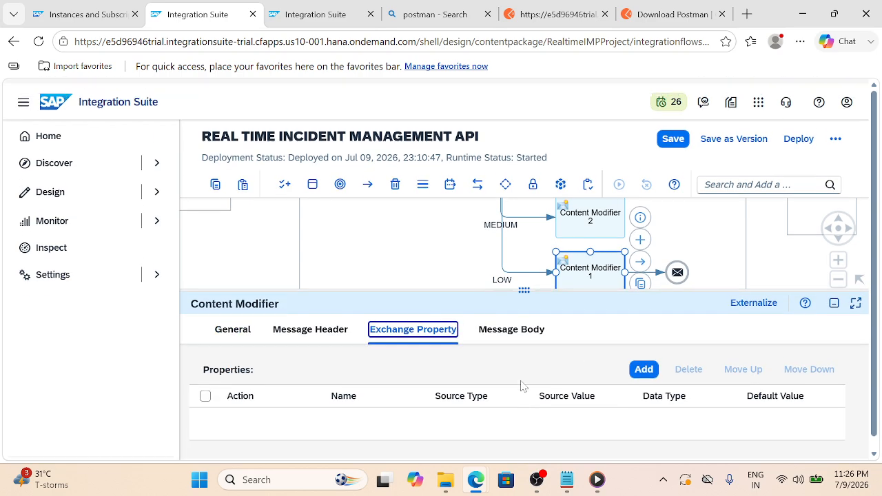
{"action": "left_click_drag", "start_coordinate": [538, 290], "coordinate": [535, 380]}
{"action": "left_click", "coordinate": [473, 370]}
Review Content Modifier 3's assignedTeam, sla and priority properties, then return to Content Modifier 1
{"action": "mouse_move", "coordinate": [477, 323]}
{"action": "left_mouse_down"}
{"action": "mouse_move", "coordinate": [473, 356]}
{"action": "mouse_move", "coordinate": [473, 333]}
{"action": "left_mouse_up"}
{"action": "left_click_drag", "start_coordinate": [567, 339], "coordinate": [560, 370]}
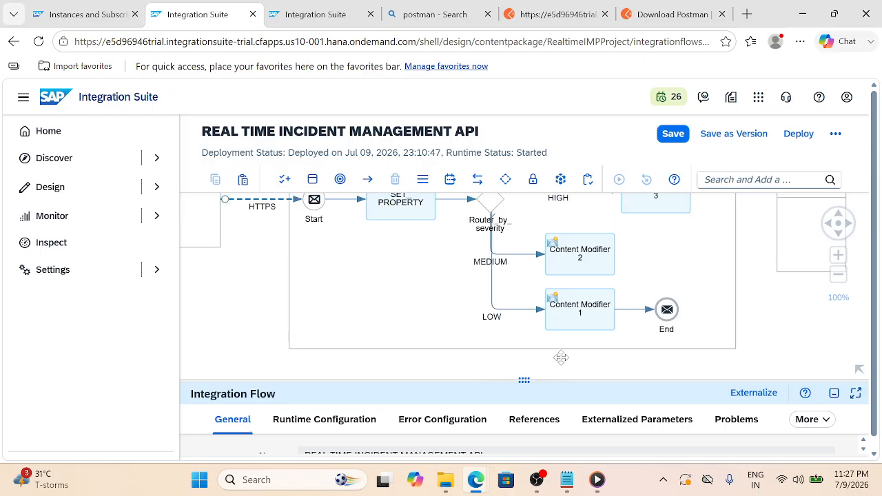
{"action": "left_click", "coordinate": [637, 210]}
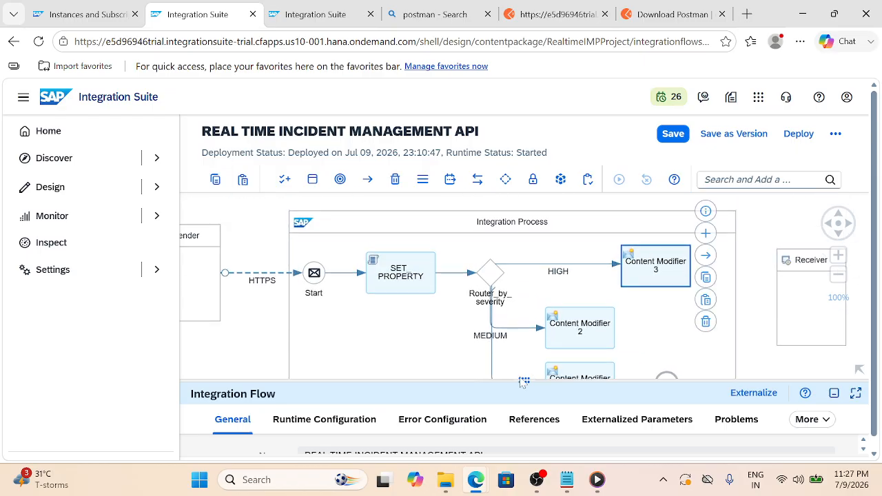
{"action": "left_click_drag", "start_coordinate": [524, 380], "coordinate": [541, 288]}
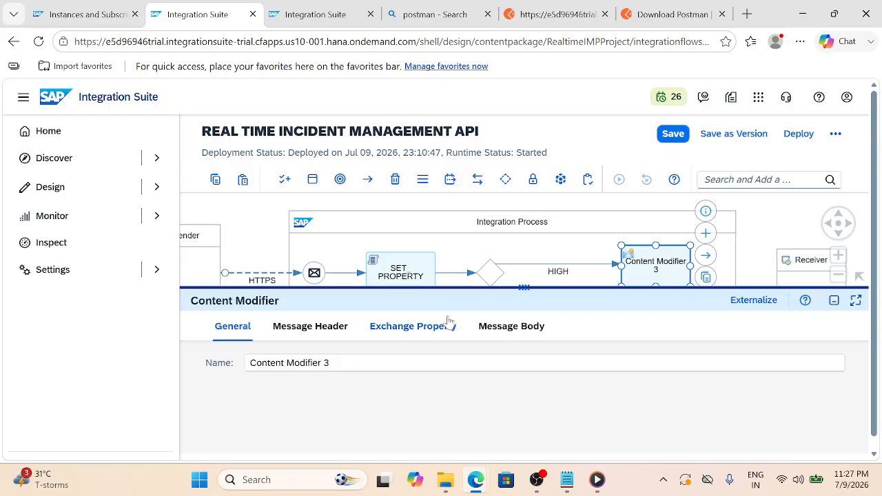
{"action": "left_click", "coordinate": [449, 322]}
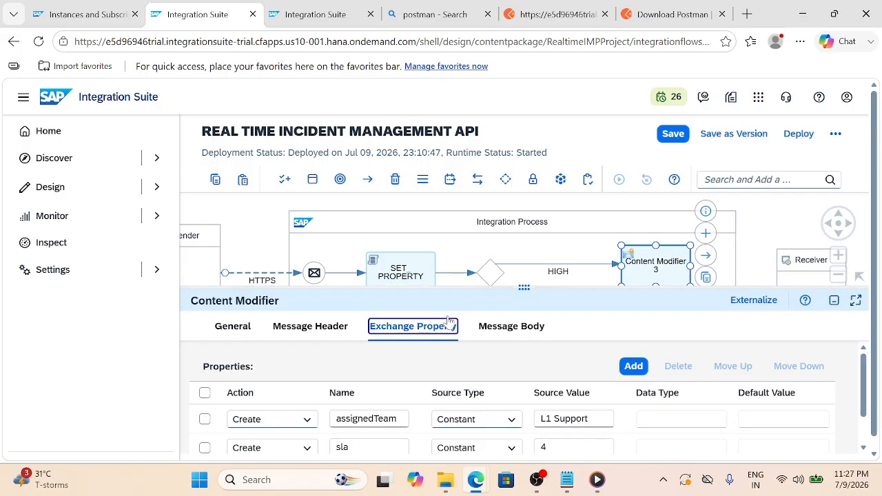
{"action": "scroll", "coordinate": [475, 427], "scroll_direction": "down", "scroll_amount": 1}
{"action": "scroll", "coordinate": [475, 427], "scroll_direction": "down", "scroll_amount": 1}
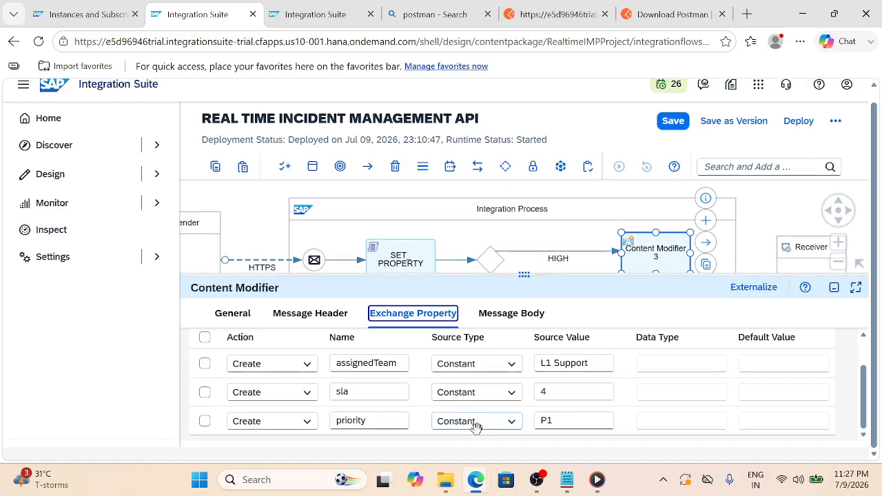
{"action": "left_click_drag", "start_coordinate": [532, 376], "coordinate": [584, 367]}
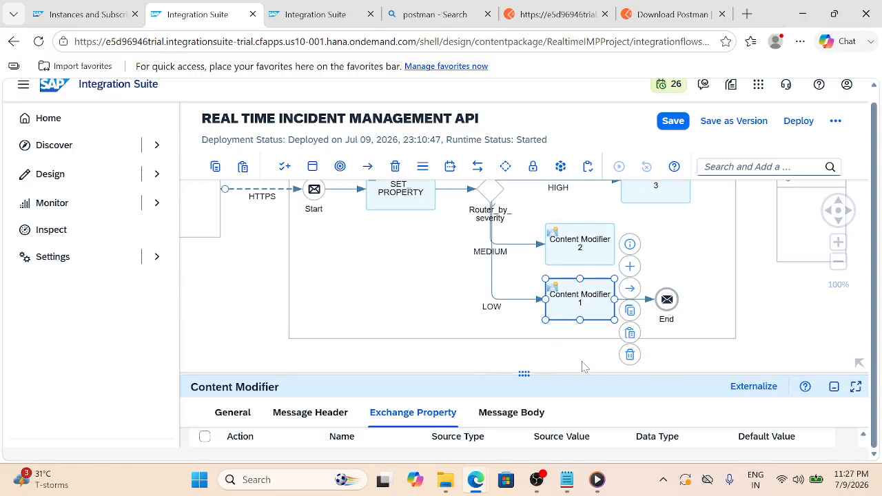
{"action": "left_click_drag", "start_coordinate": [522, 374], "coordinate": [523, 299]}
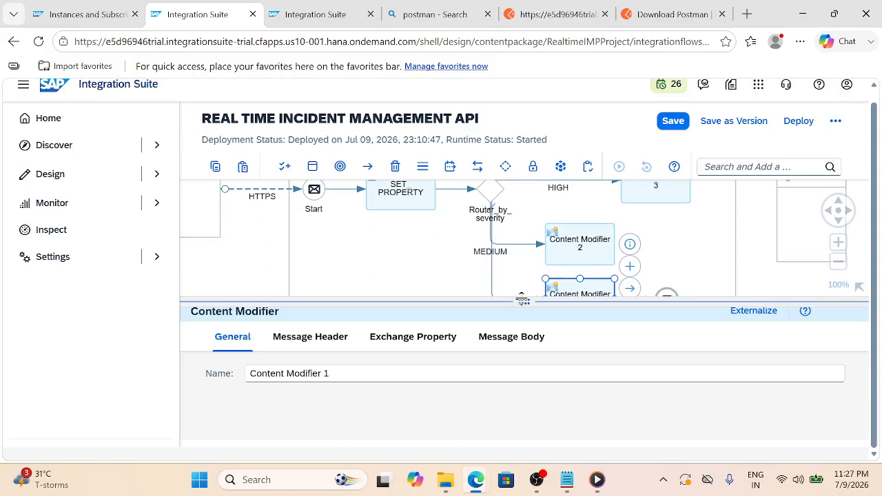
Add the exchange property priority with constant value P3 to Content Modifier 1
{"action": "left_click", "coordinate": [505, 337]}
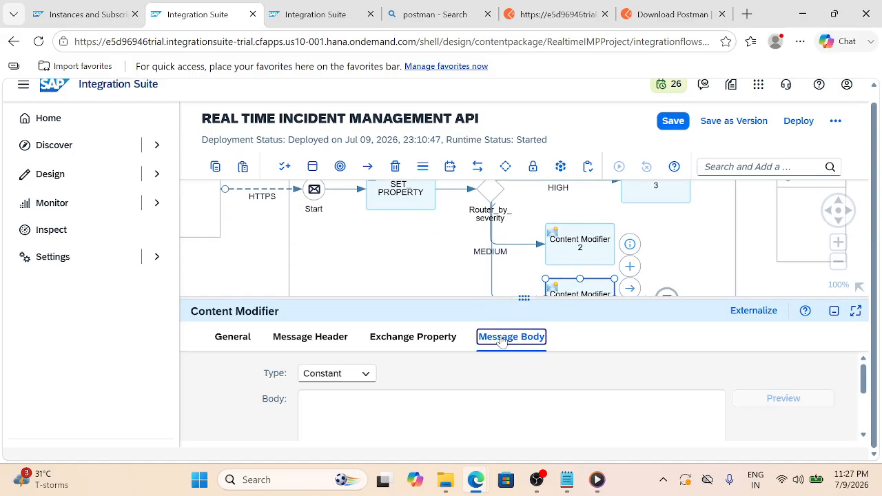
{"action": "left_click", "coordinate": [441, 339]}
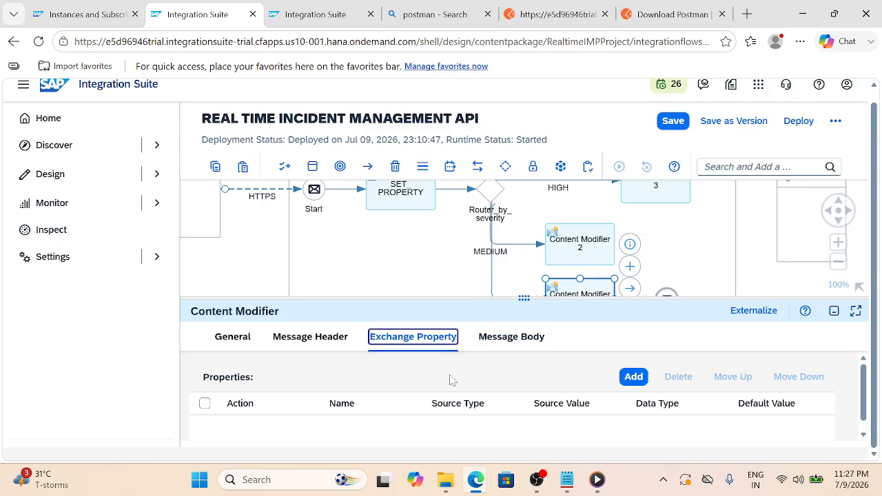
{"action": "left_click", "coordinate": [620, 379]}
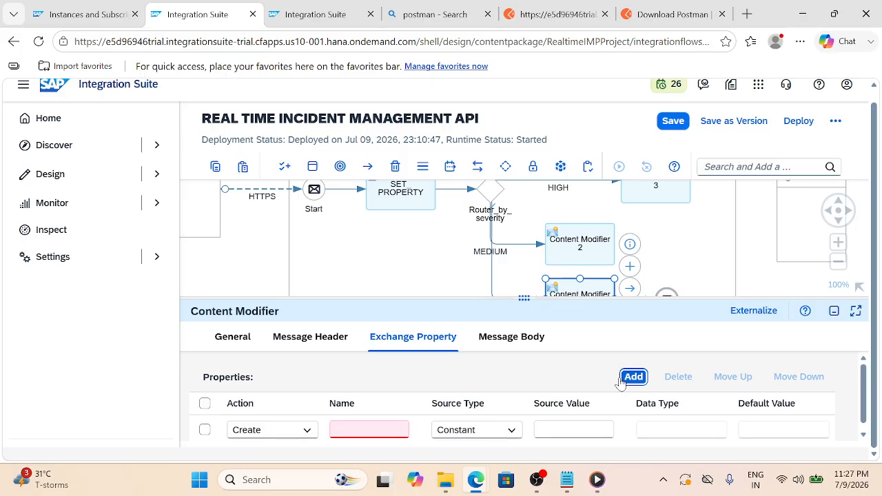
{"action": "left_click", "coordinate": [369, 429]}
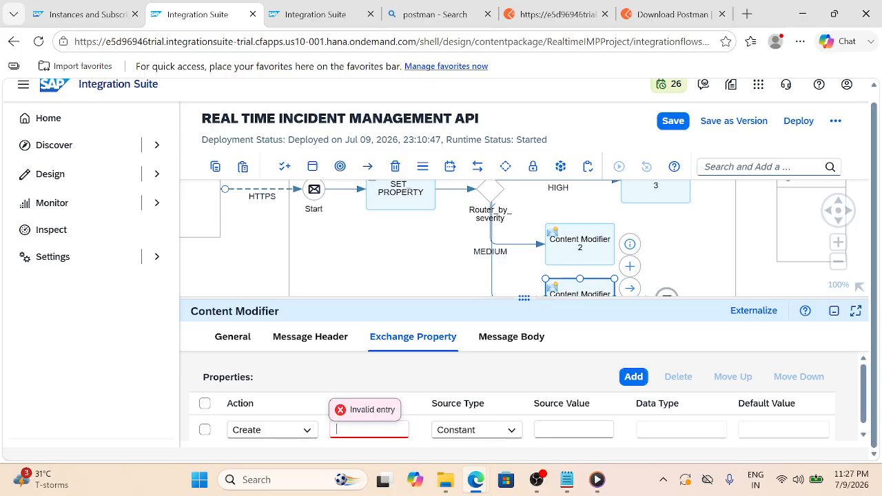
{"action": "type", "text": "priority"}
{"action": "key", "text": "Tab"}
{"action": "key", "text": "Tab"}
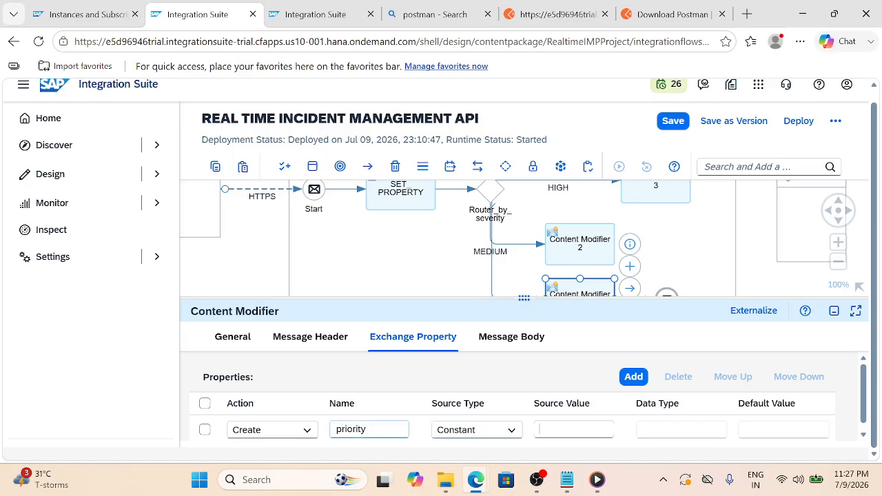
{"action": "key", "text": "alt+shift"}
{"action": "type", "text": "P3"}
Add a second exchange property named sla with value 24
{"action": "left_click", "coordinate": [633, 377]}
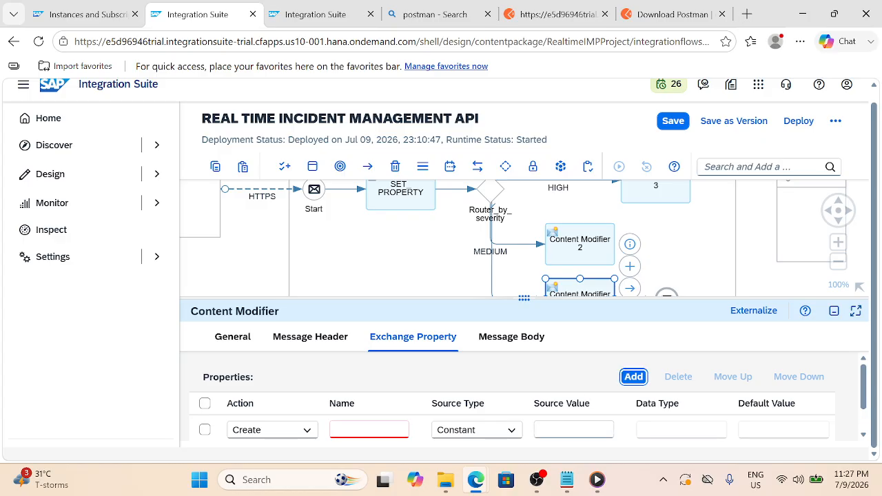
{"action": "left_click", "coordinate": [395, 429]}
{"action": "type", "text": "sla"}
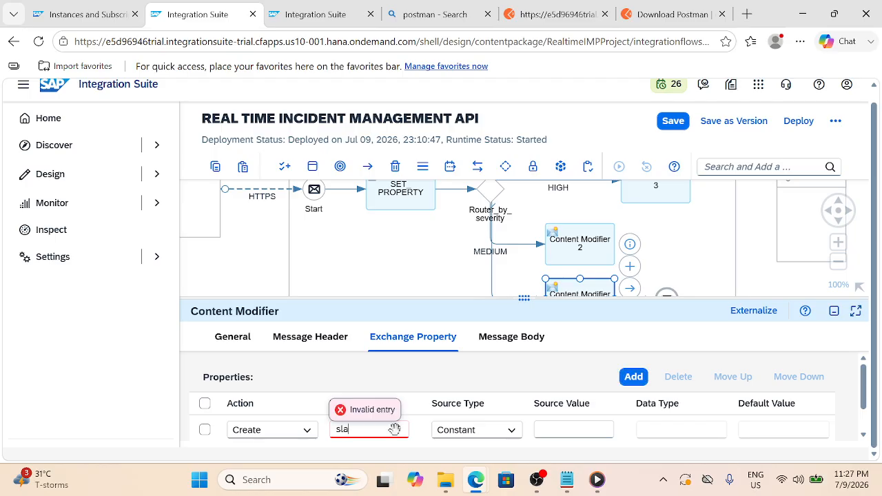
{"action": "left_click", "coordinate": [545, 429]}
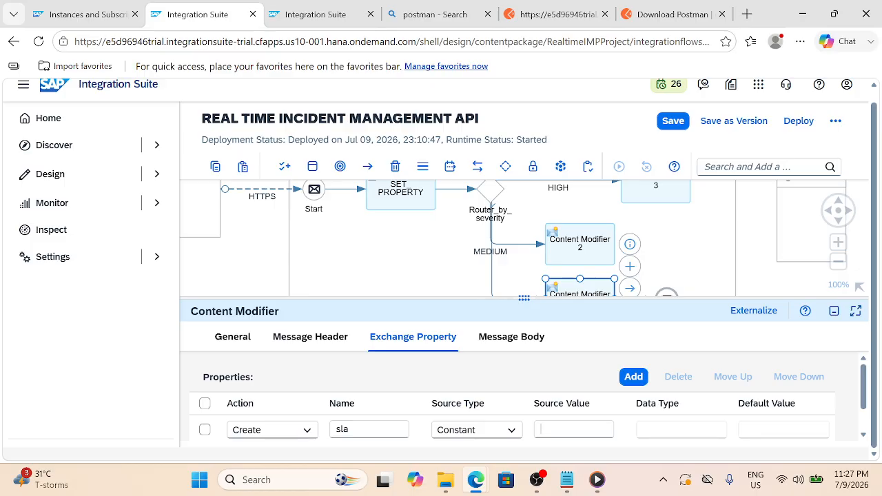
{"action": "type", "text": "234"}
{"action": "key", "text": "BackSpace"}
{"action": "key", "text": "BackSpace"}
{"action": "type", "text": "4"}
Add a third exchange property named assignedTeam with value L3 Support
{"action": "left_click", "coordinate": [634, 377]}
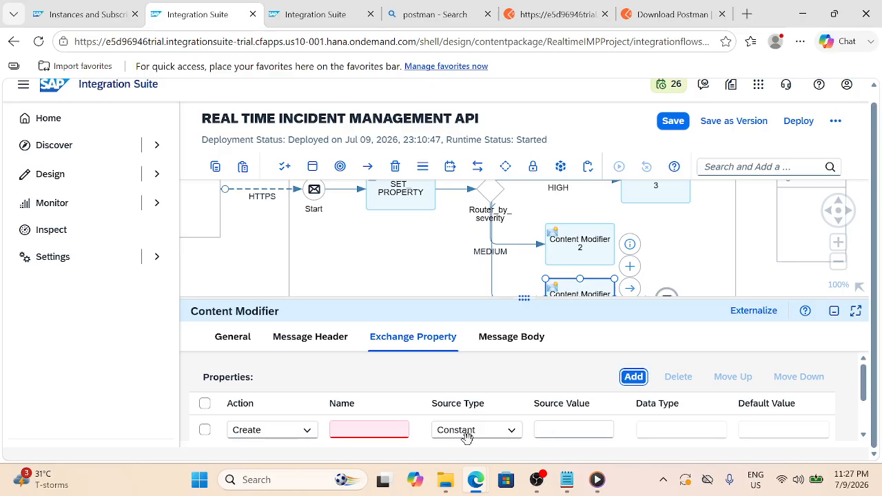
{"action": "left_click", "coordinate": [370, 430]}
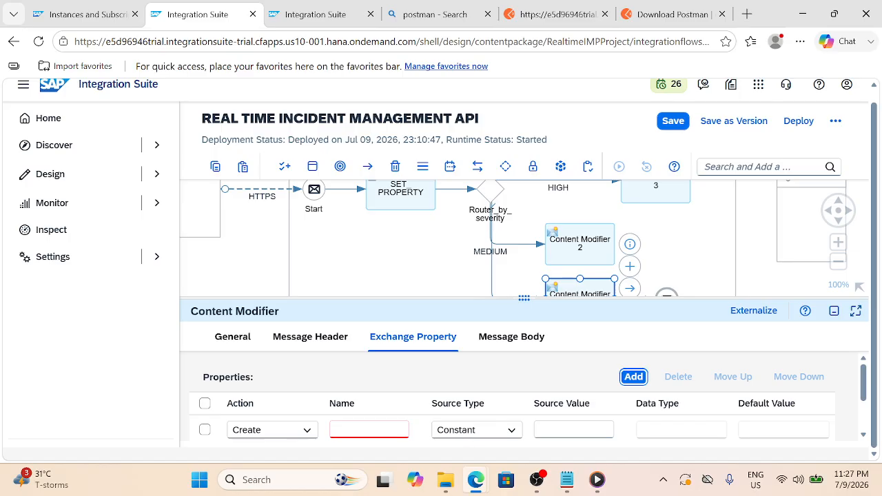
{"action": "type", "text": "ass"}
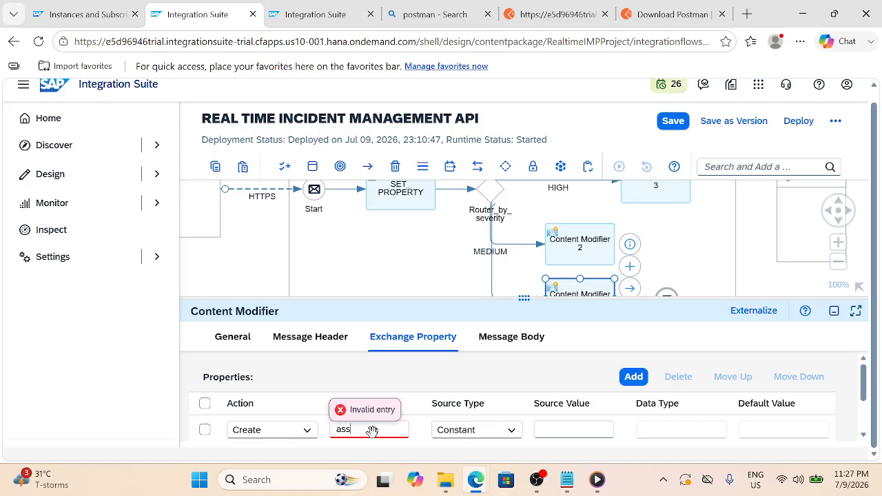
{"action": "type", "text": "ignedTeam"}
{"action": "key", "text": "Tab"}
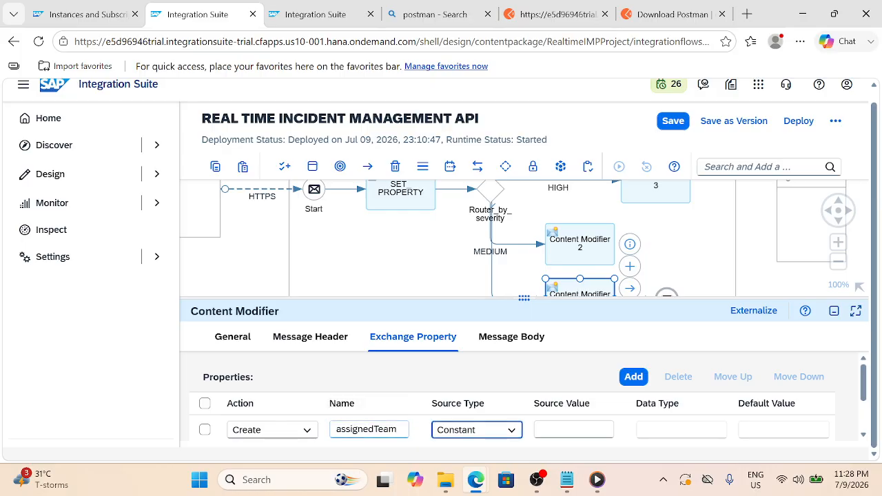
{"action": "key", "text": "Tab"}
{"action": "type", "text": "L"}
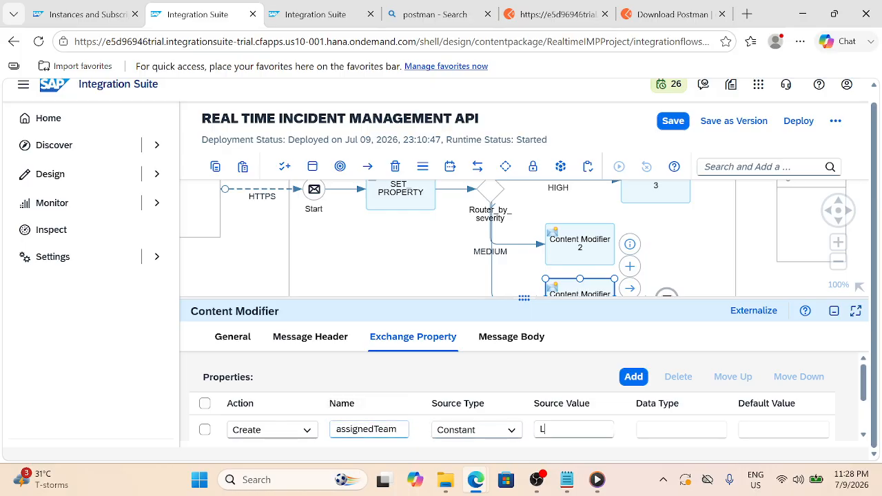
{"action": "type", "text": "3 Support"}
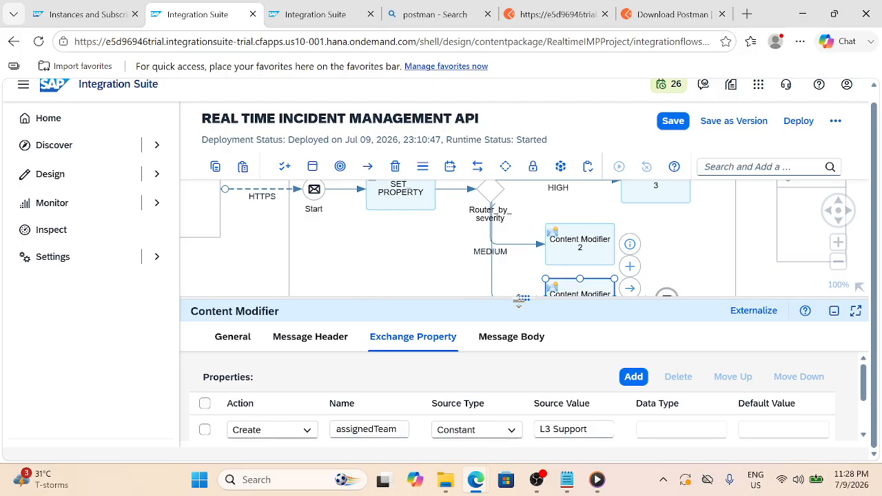
{"action": "left_click_drag", "start_coordinate": [518, 301], "coordinate": [521, 347]}
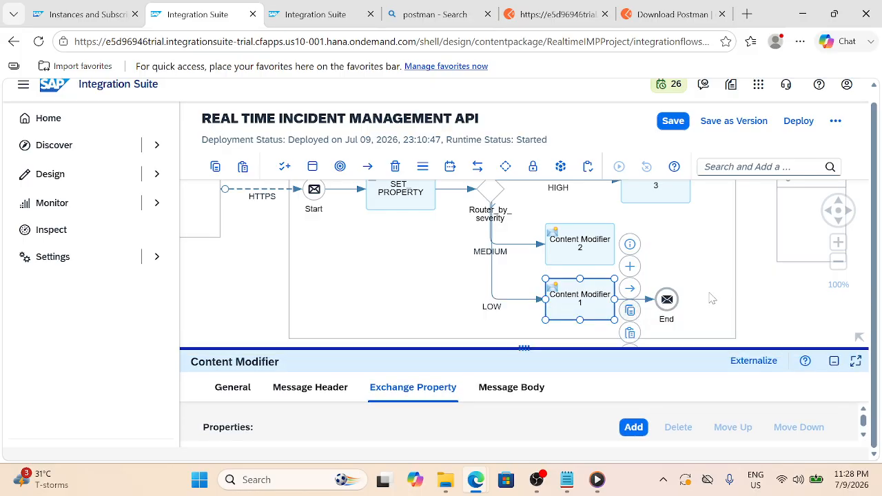
Collapse the properties panel to widen the canvas around Content Modifier 3
{"action": "left_click", "coordinate": [735, 290]}
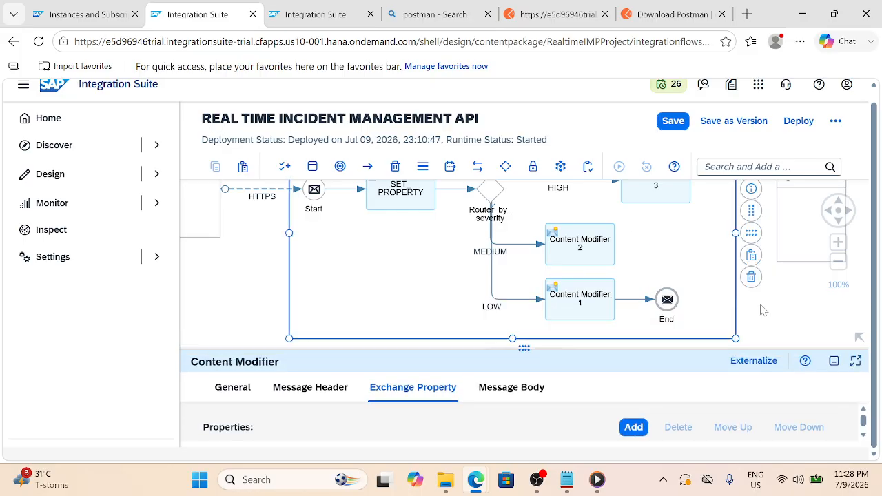
{"action": "left_click", "coordinate": [725, 269]}
{"action": "left_click", "coordinate": [682, 199]}
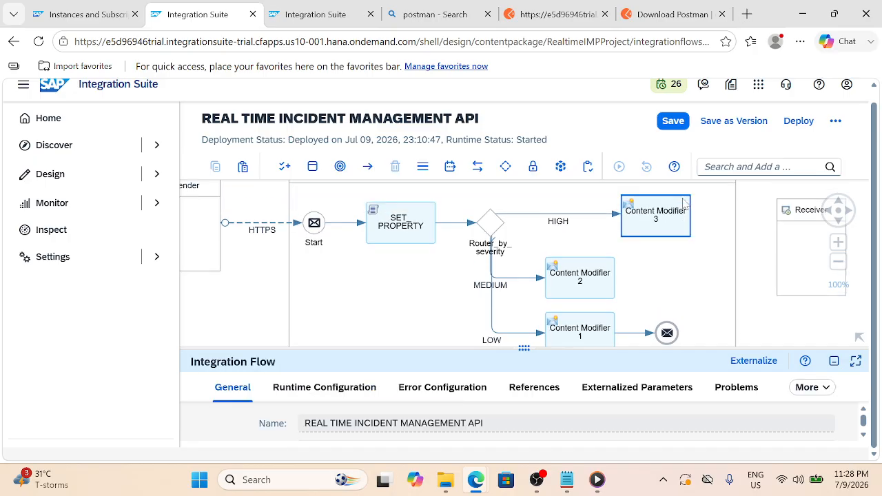
{"action": "left_click_drag", "start_coordinate": [705, 241], "coordinate": [673, 386]}
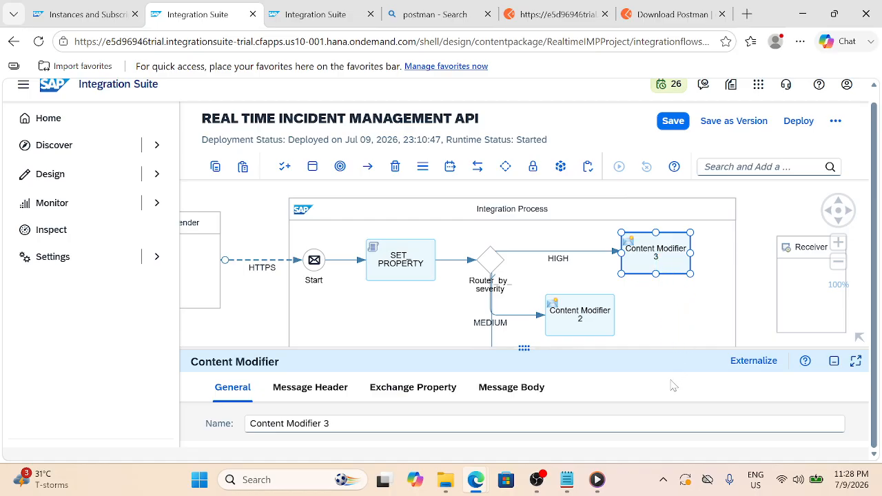
{"action": "left_click_drag", "start_coordinate": [749, 247], "coordinate": [737, 214]}
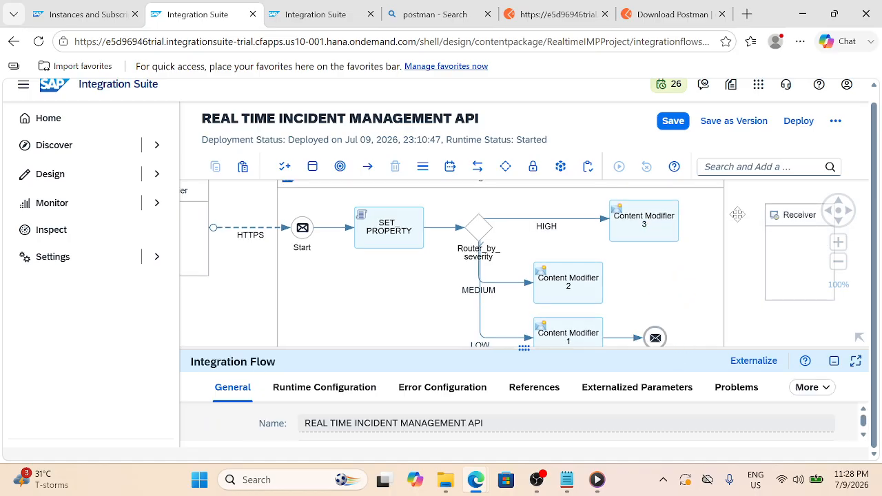
{"action": "left_click", "coordinate": [678, 227]}
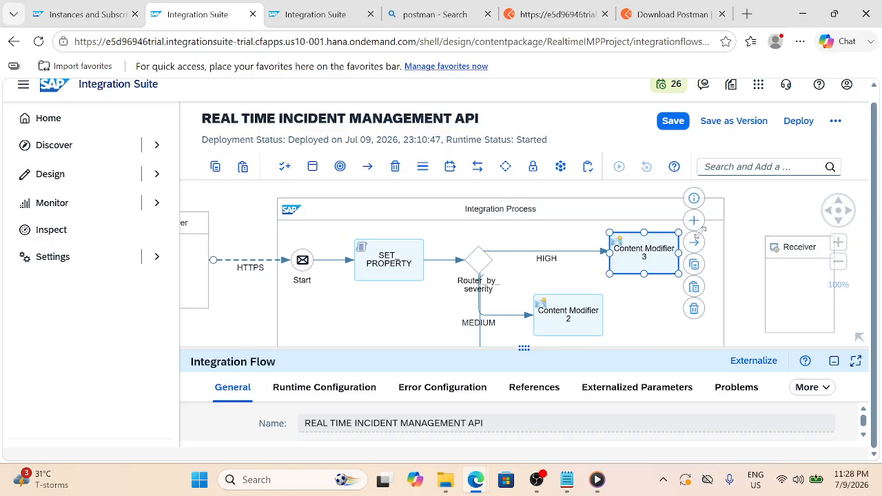
{"action": "left_click", "coordinate": [675, 190]}
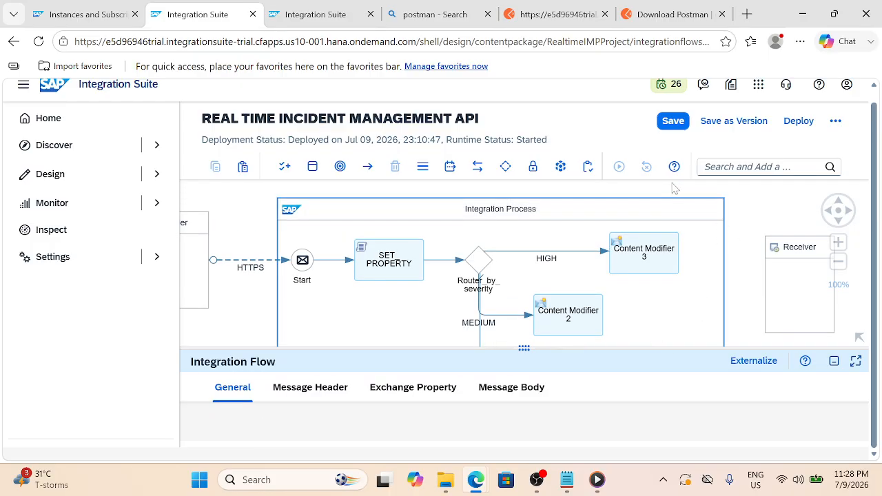
{"action": "left_click", "coordinate": [833, 363]}
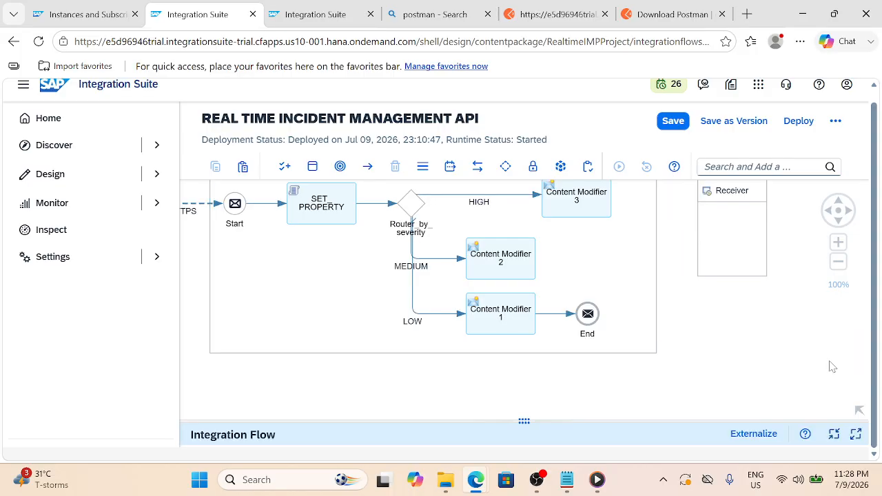
Connect Content Modifier 3 and Content Modifier 2 to the End event
{"action": "left_click", "coordinate": [584, 198]}
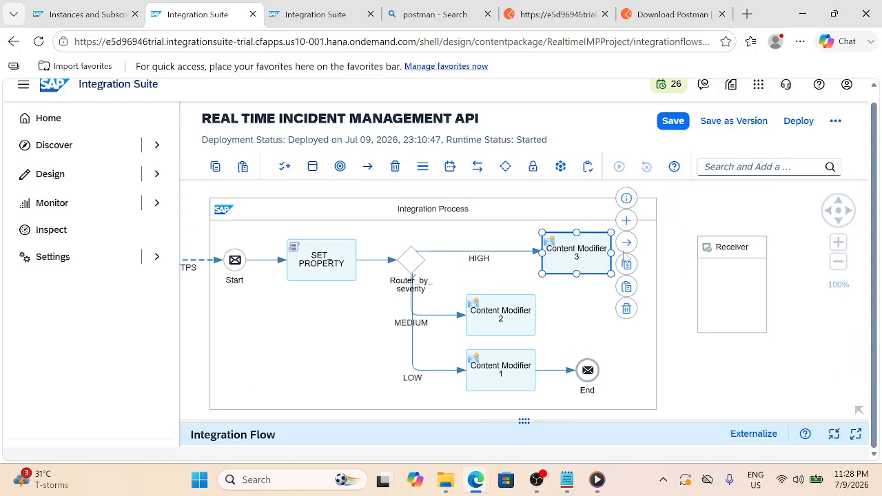
{"action": "left_click_drag", "start_coordinate": [627, 242], "coordinate": [587, 377]}
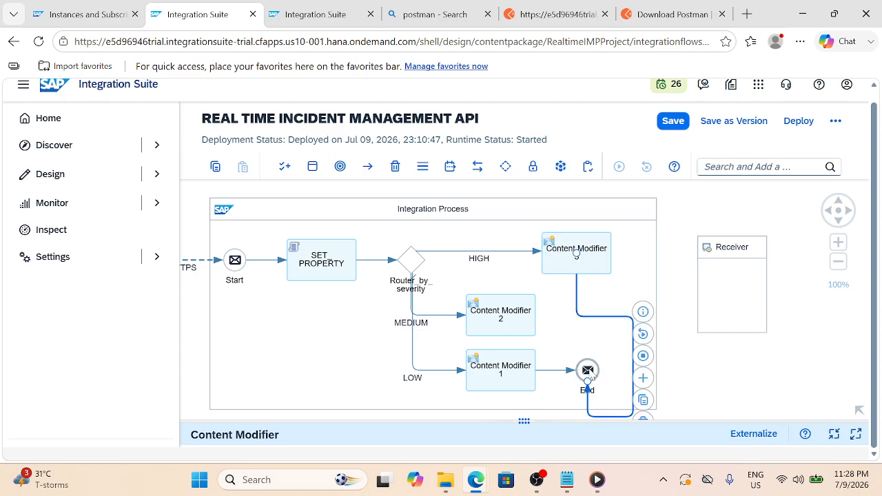
{"action": "left_click", "coordinate": [524, 320]}
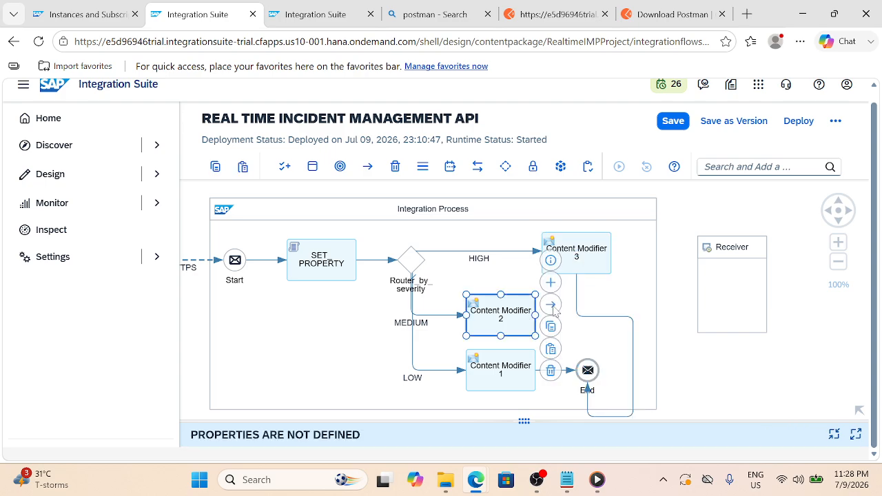
{"action": "left_click_drag", "start_coordinate": [554, 309], "coordinate": [588, 371]}
Auto-arrange the integration process layout, then switch to the Postman request page
{"action": "left_click", "coordinate": [623, 214]}
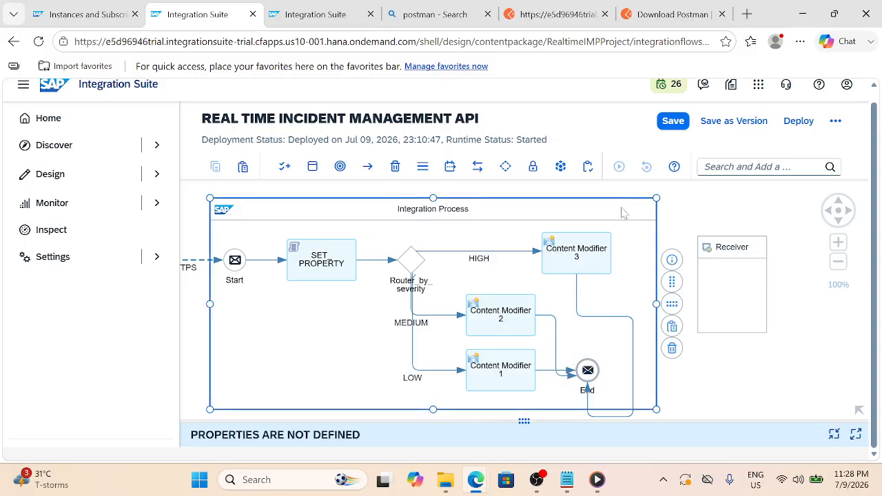
{"action": "left_click", "coordinate": [678, 310]}
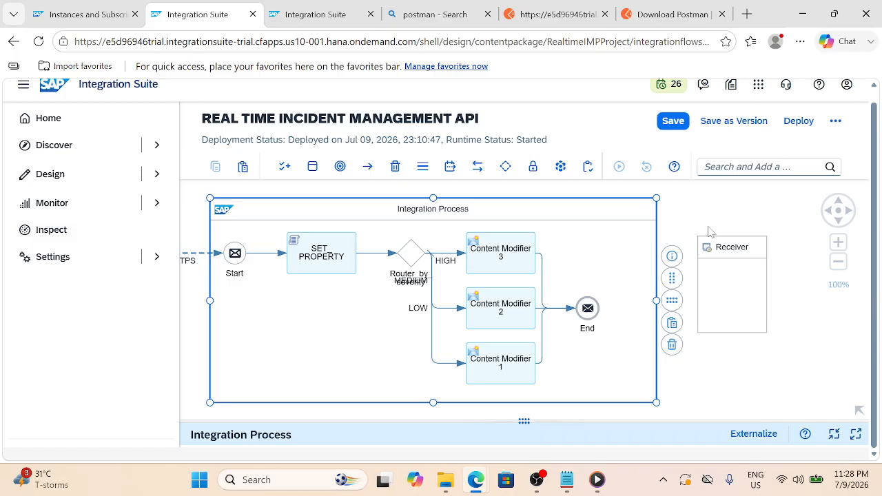
{"action": "left_click_drag", "start_coordinate": [709, 227], "coordinate": [767, 228]}
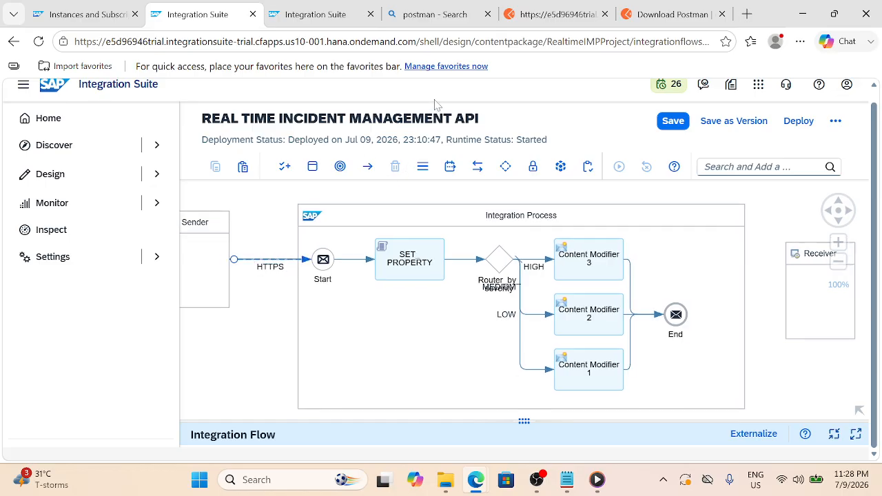
{"action": "left_click", "coordinate": [565, 15]}
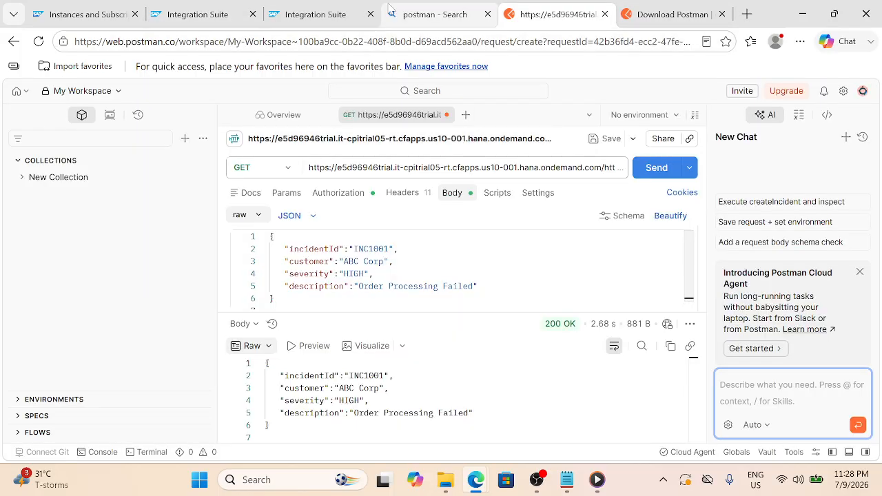
Return from Postman to the REAL TIME INCIDENT MANAGEMENT API pages in Integration Suite
{"action": "left_click", "coordinate": [294, 5]}
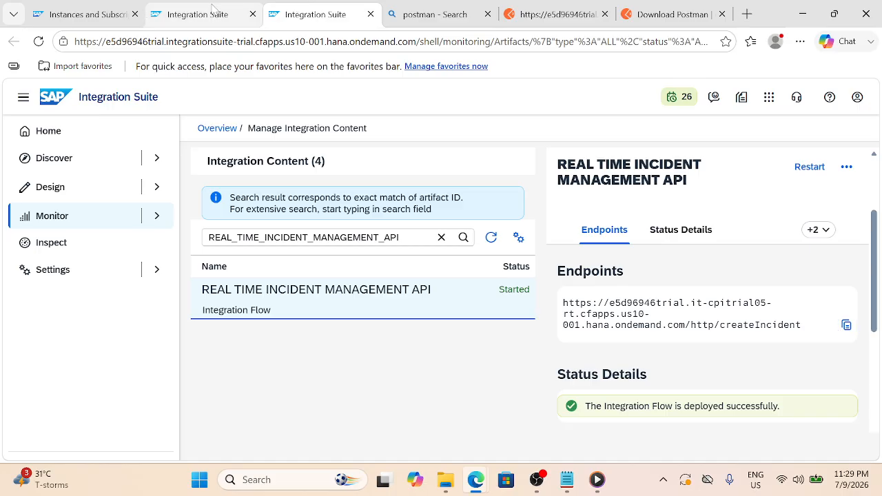
{"action": "left_click", "coordinate": [216, 11]}
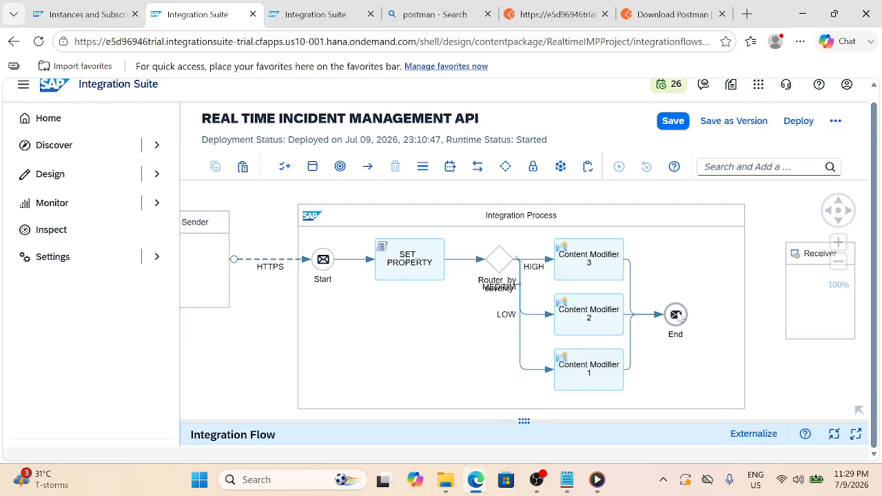
Drag the End event further right, then bring up the Business Requirement notes
{"action": "left_click_drag", "start_coordinate": [679, 315], "coordinate": [730, 317]}
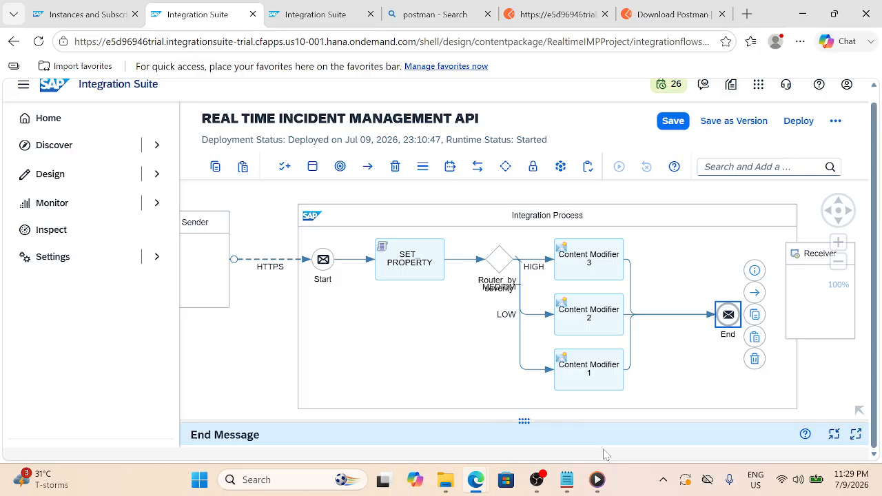
{"action": "left_click", "coordinate": [566, 480]}
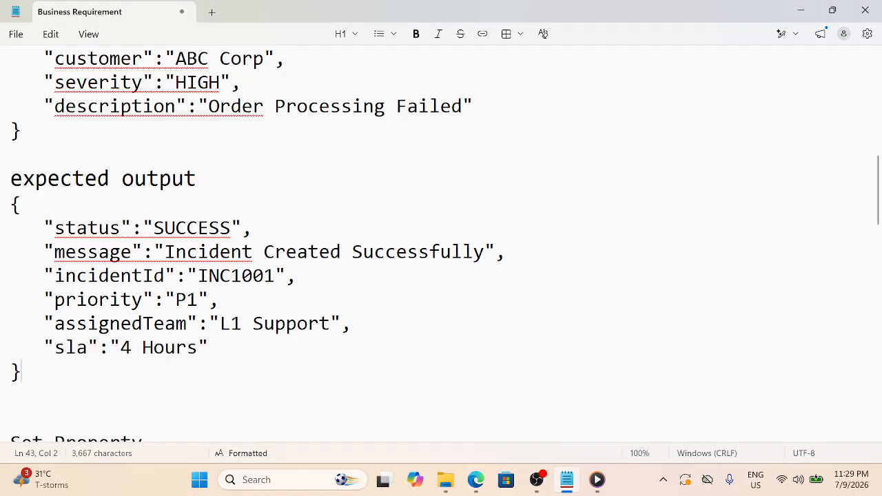
Review the expected priority, assignedTeam and sla output fields, then return to Integration Suite
{"action": "left_click_drag", "start_coordinate": [10, 372], "coordinate": [76, 299]}
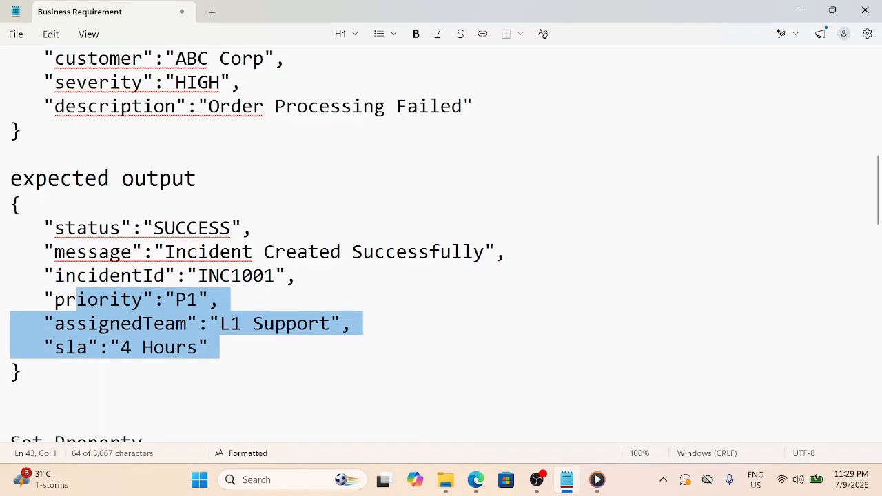
{"action": "left_click", "coordinate": [97, 300]}
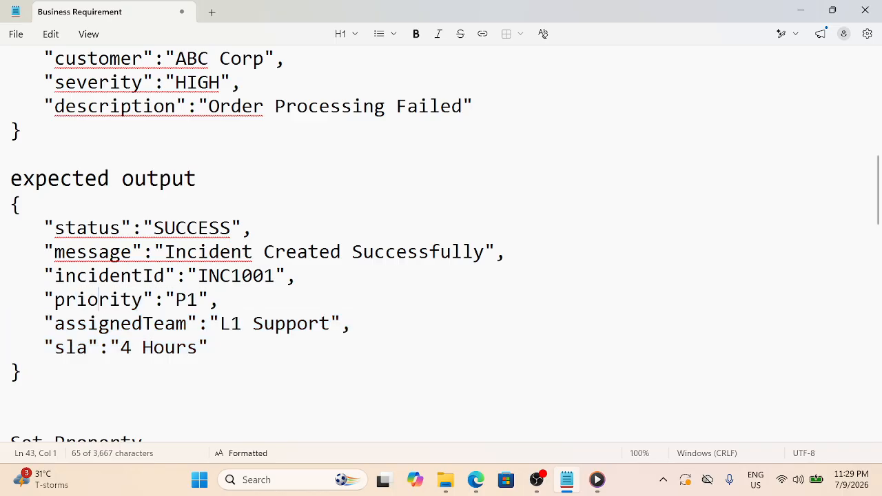
{"action": "left_click", "coordinate": [208, 348]}
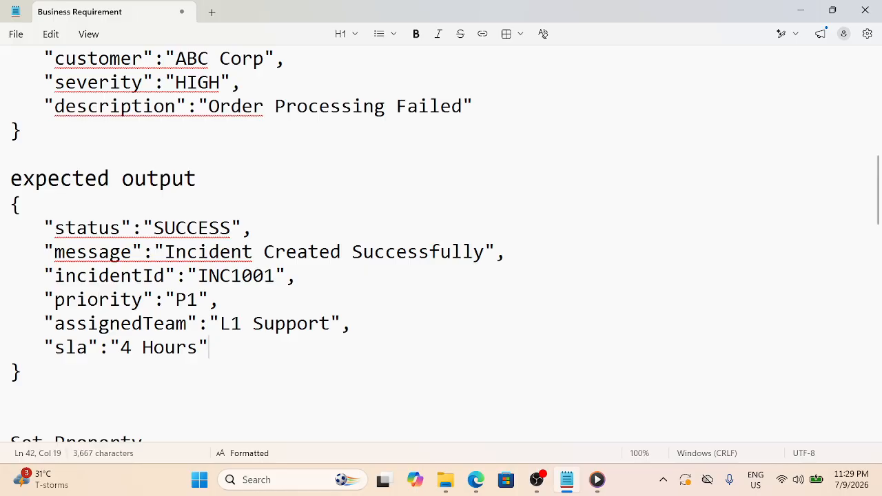
{"action": "mouse_move", "coordinate": [476, 479]}
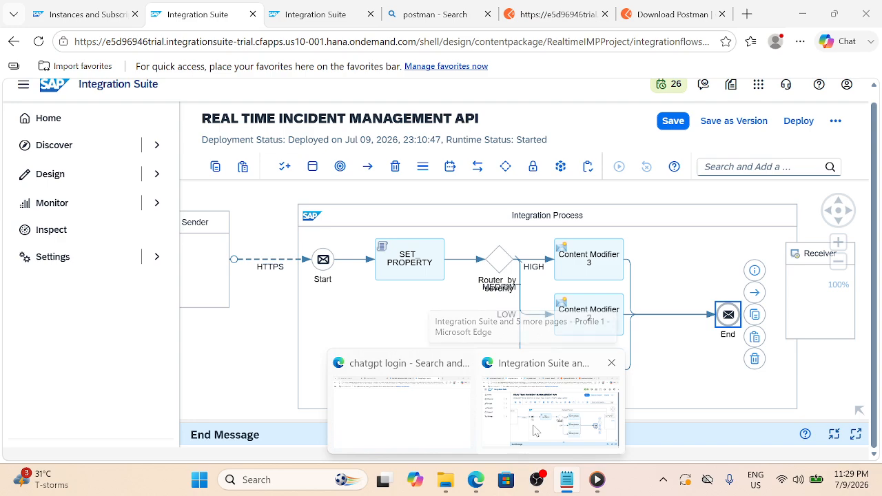
{"action": "left_click", "coordinate": [536, 431]}
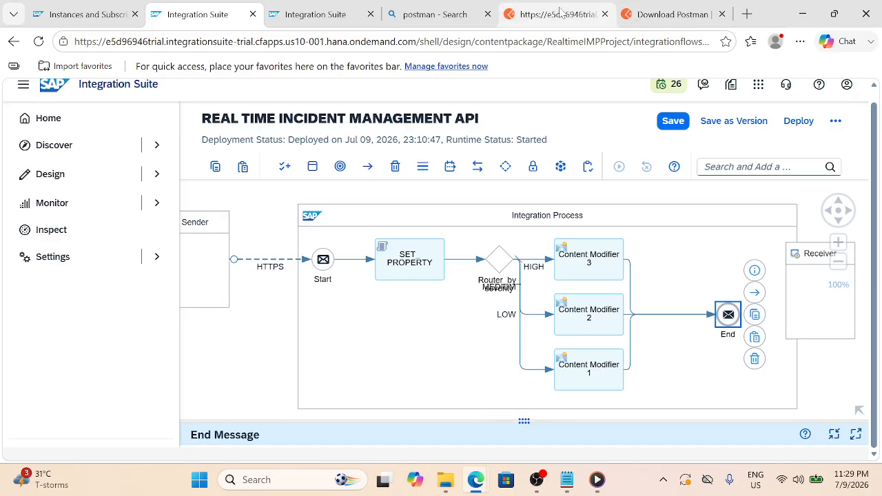
Compare Postman's 200 OK response, which only echoes the incident input, against the expected output notes
{"action": "left_click", "coordinate": [560, 13]}
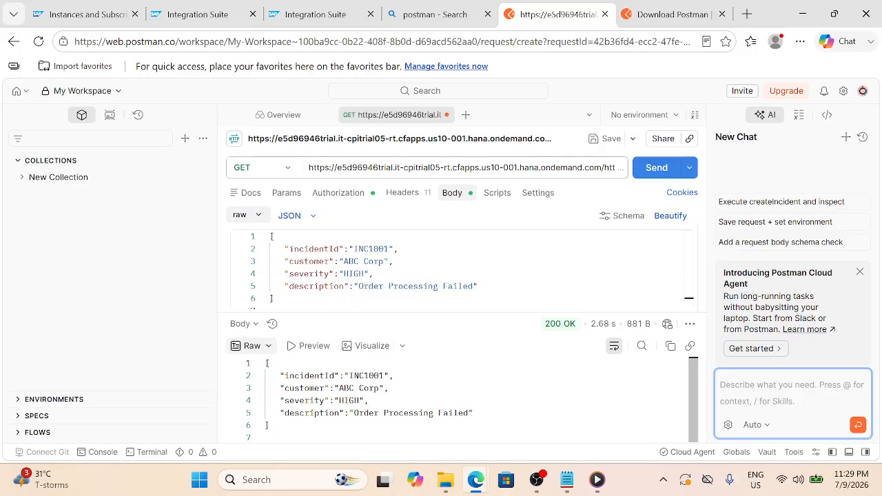
{"action": "left_click", "coordinate": [270, 425]}
{"action": "left_click", "coordinate": [266, 437]}
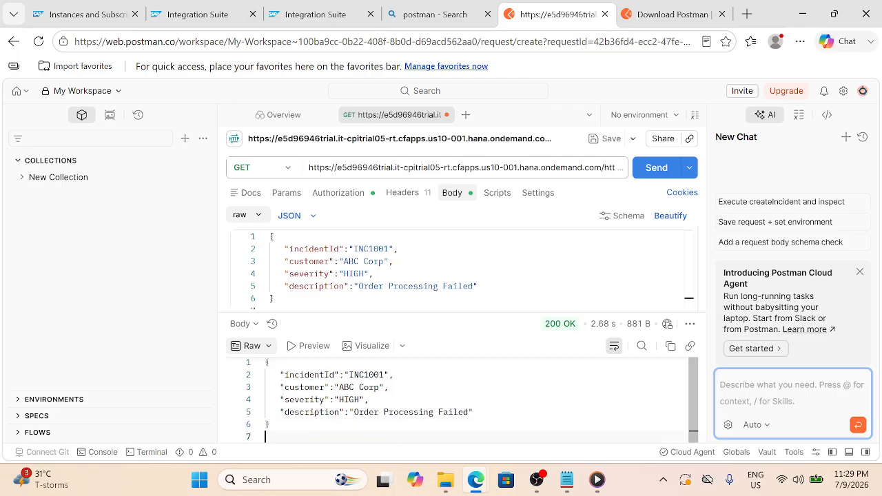
{"action": "left_click", "coordinate": [566, 482]}
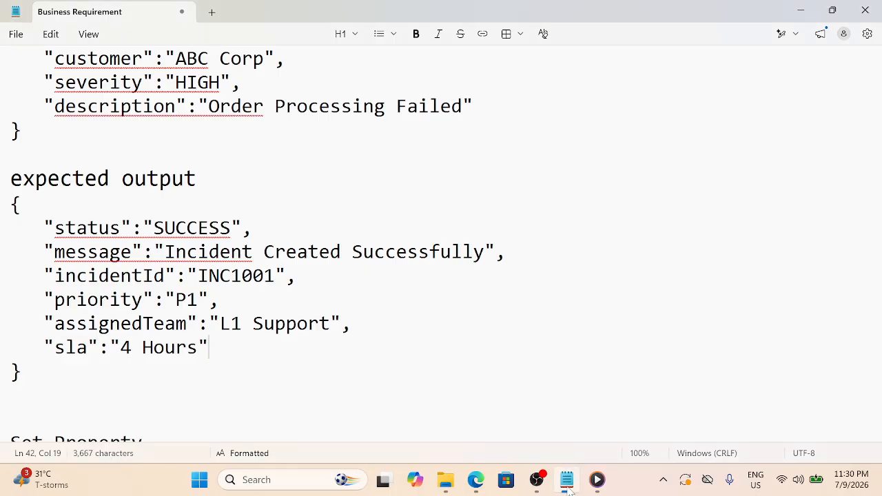
{"action": "left_click", "coordinate": [566, 485]}
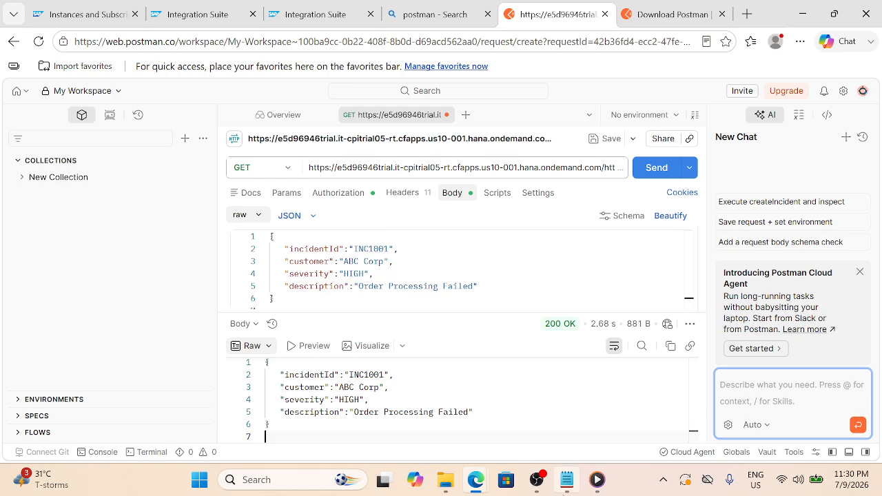
{"action": "left_click", "coordinate": [566, 480]}
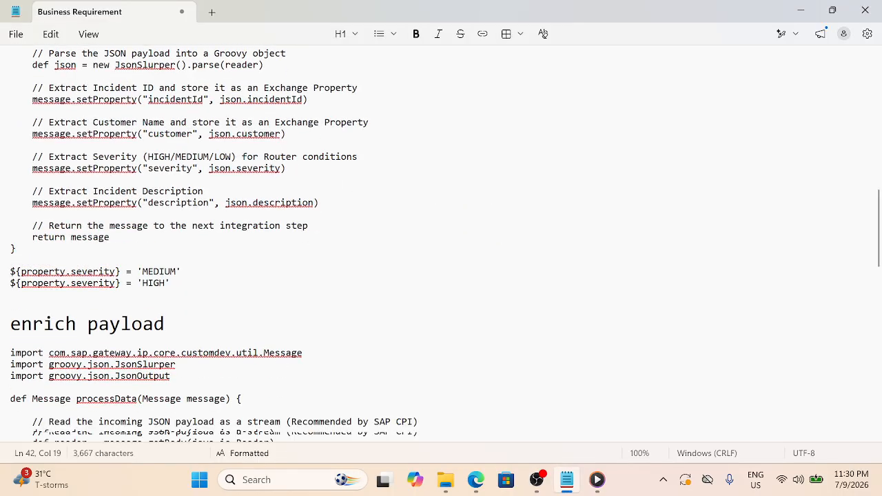
Select the entire enrich payload Groovy script down to its closing brace, then return to Postman
{"action": "scroll", "coordinate": [440, 242], "scroll_direction": "down", "scroll_amount": 4}
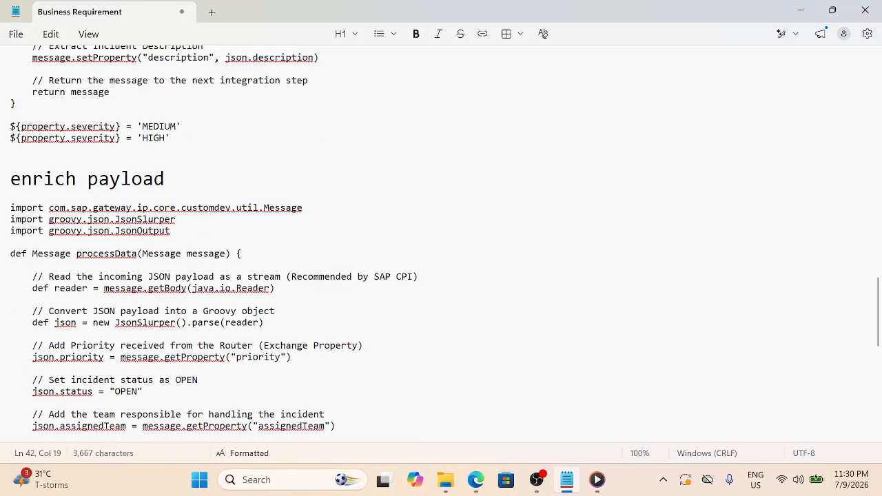
{"action": "left_click_drag", "start_coordinate": [10, 208], "coordinate": [203, 431]}
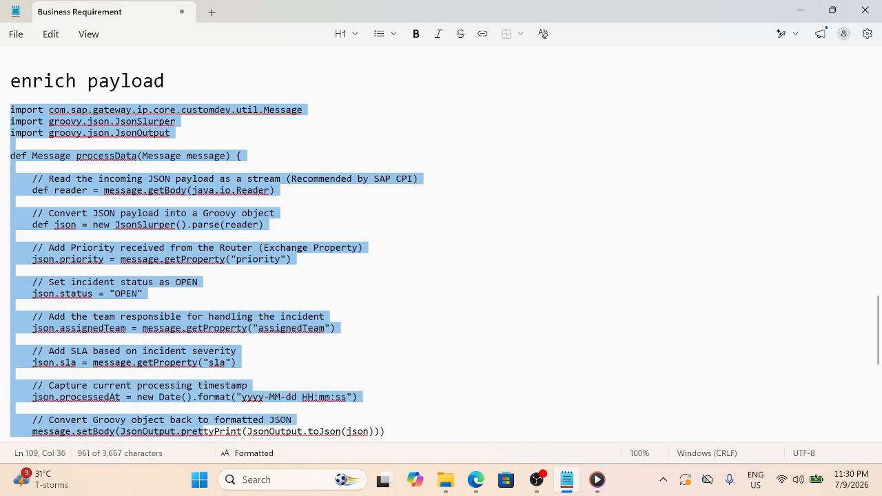
{"action": "left_click_drag", "start_coordinate": [386, 433], "coordinate": [15, 201]}
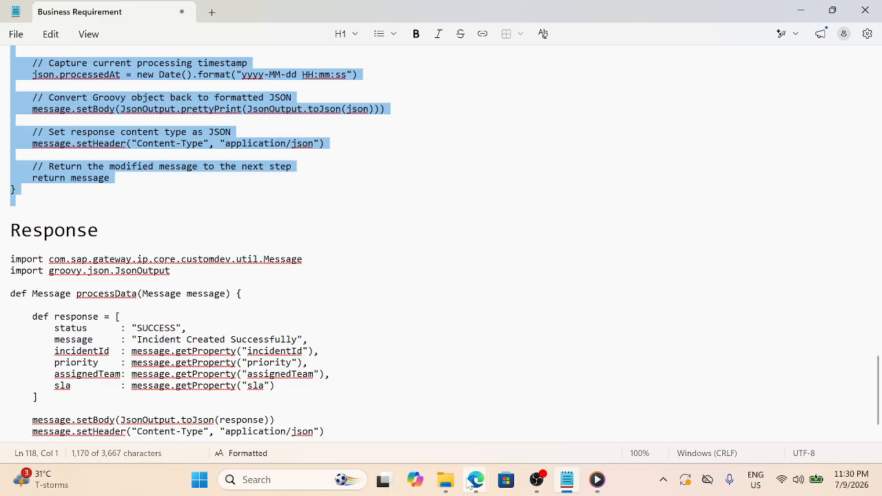
{"action": "mouse_move", "coordinate": [472, 482]}
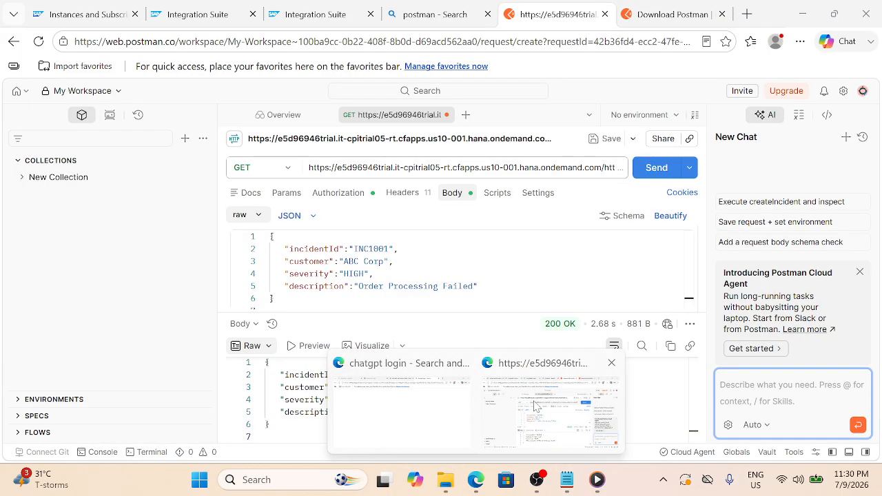
{"action": "left_click", "coordinate": [534, 407]}
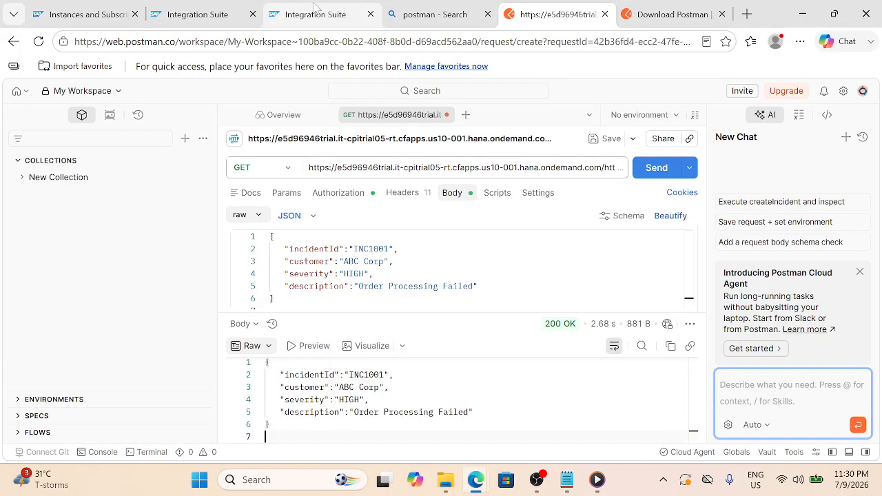
{"action": "mouse_move", "coordinate": [315, 6]}
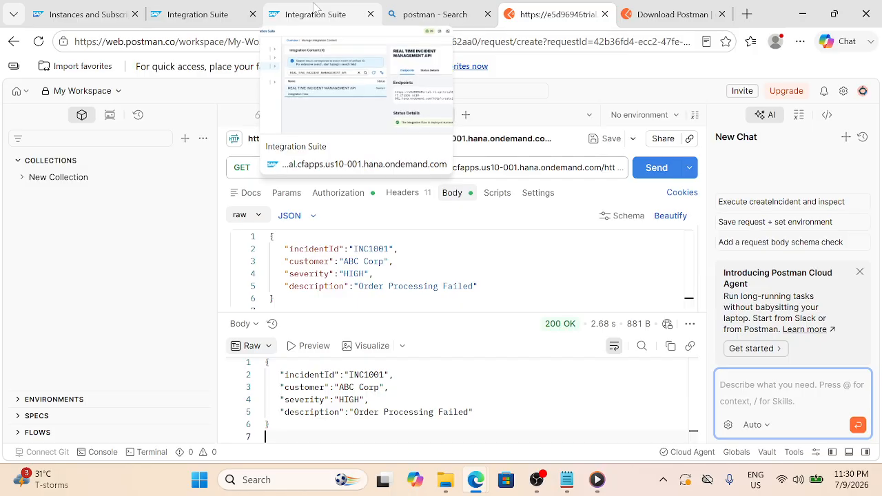
Insert a Groovy Script step between Content Modifier 2 and End and create script2.groovy
{"action": "left_click", "coordinate": [202, 10]}
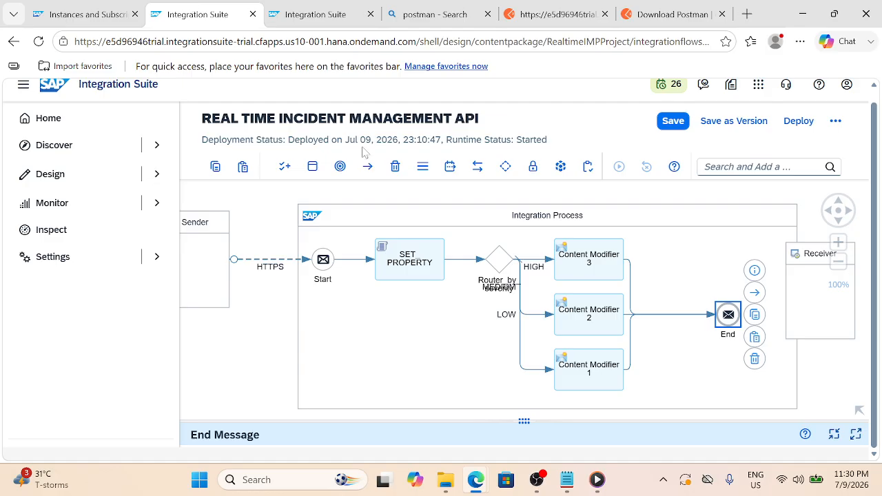
{"action": "left_click", "coordinate": [681, 315]}
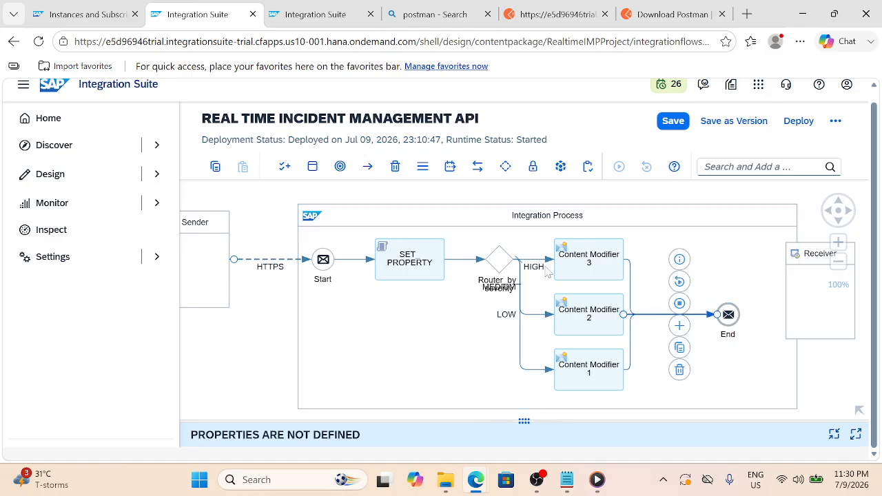
{"action": "left_click", "coordinate": [680, 325]}
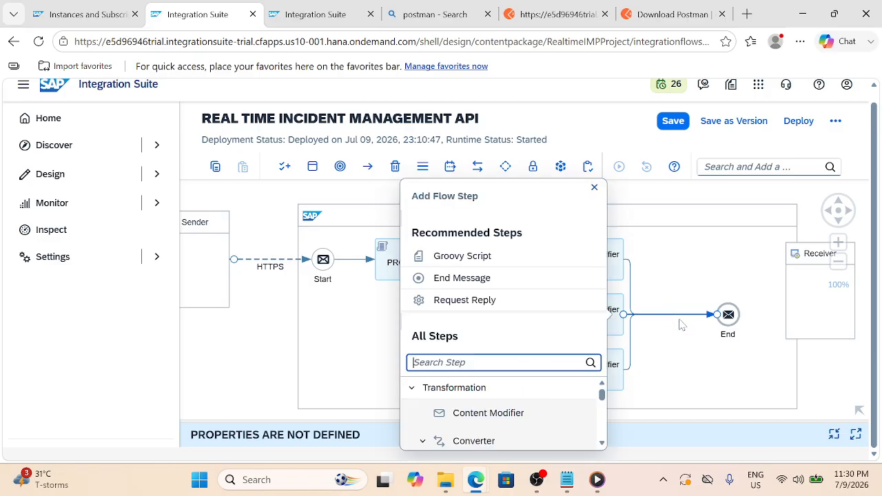
{"action": "left_click", "coordinate": [466, 266]}
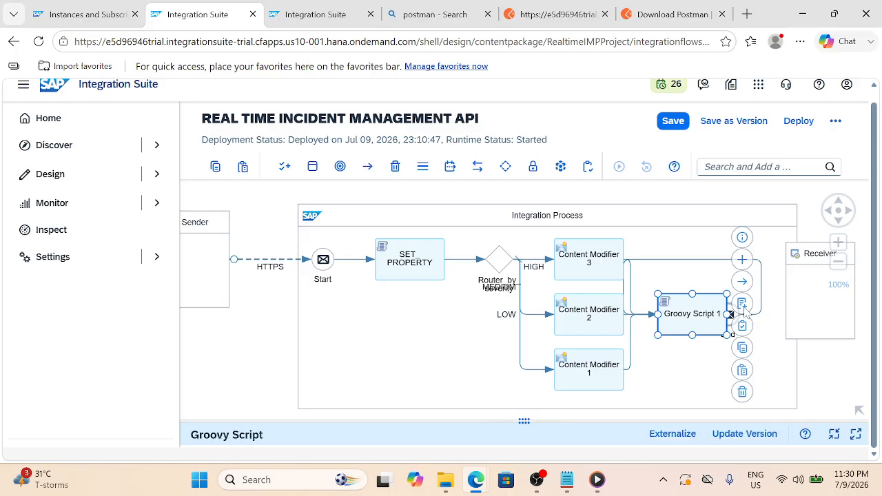
{"action": "left_click", "coordinate": [742, 304]}
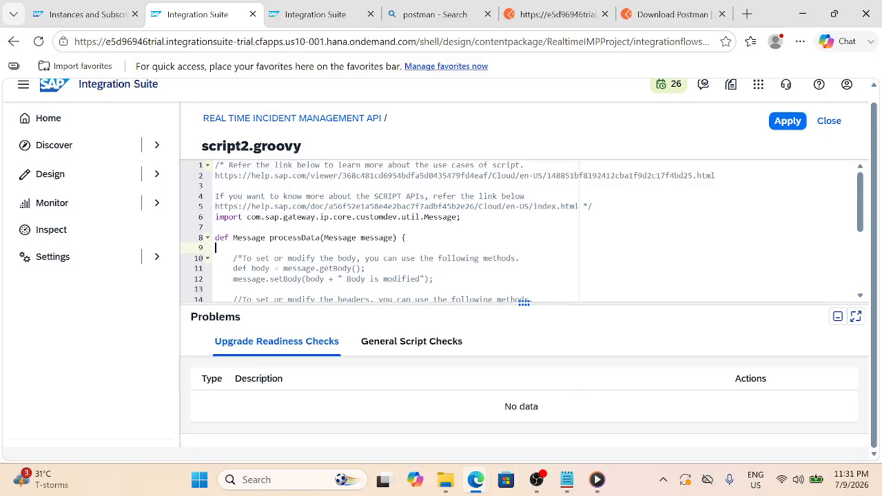
Replace script2.groovy's template with the pasted incident-enrichment code adding priority and status OPEN
{"action": "key", "text": "ctrl+a"}
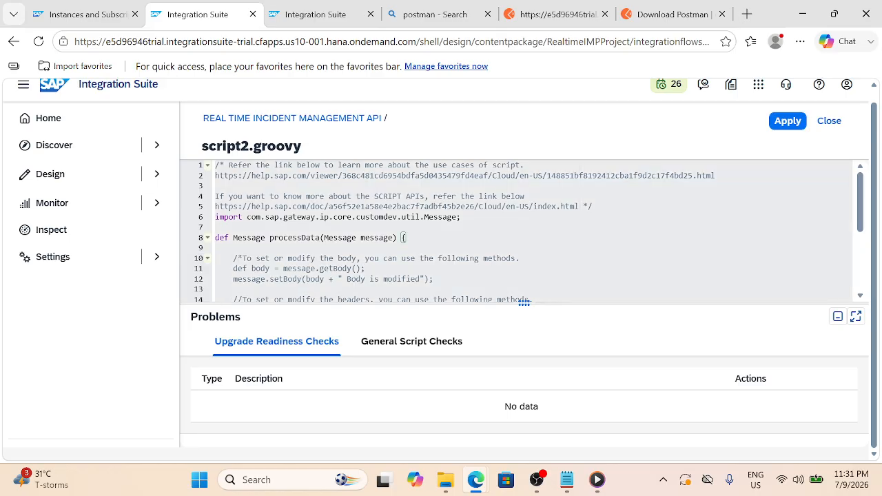
{"action": "key", "text": "ctrl+v"}
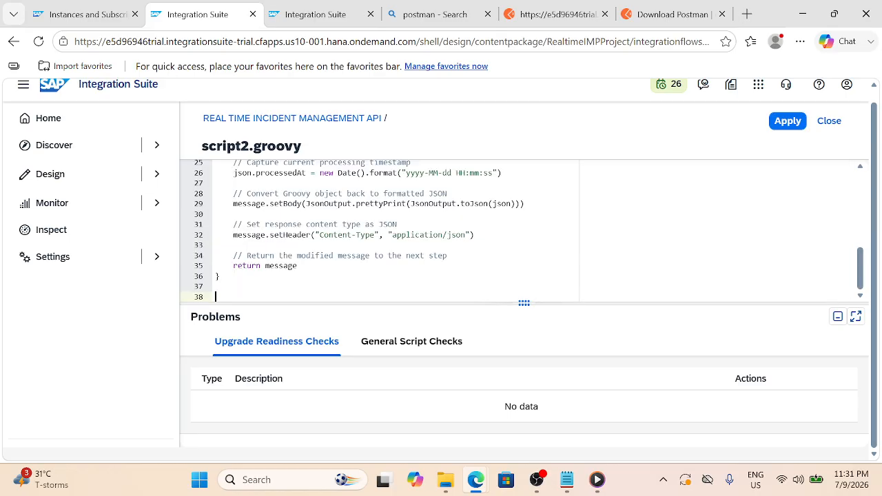
{"action": "scroll", "coordinate": [385, 230], "scroll_direction": "up", "scroll_amount": 8}
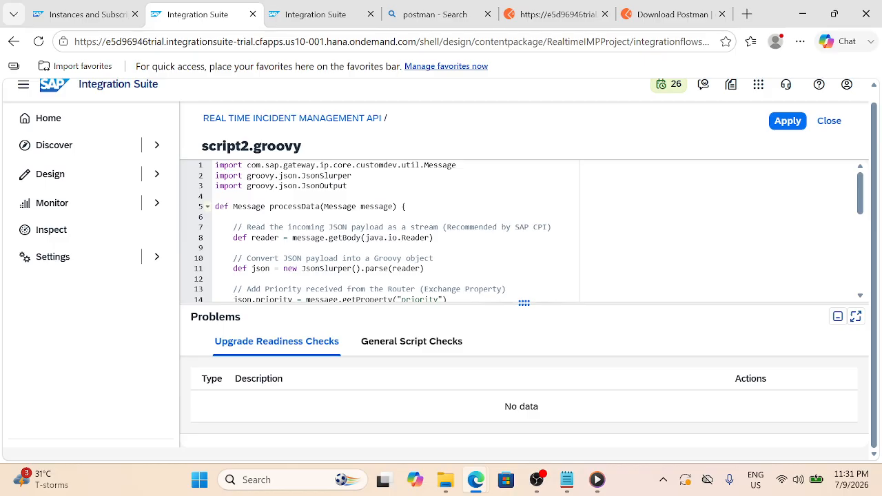
{"action": "scroll", "coordinate": [386, 230], "scroll_direction": "down", "scroll_amount": 1}
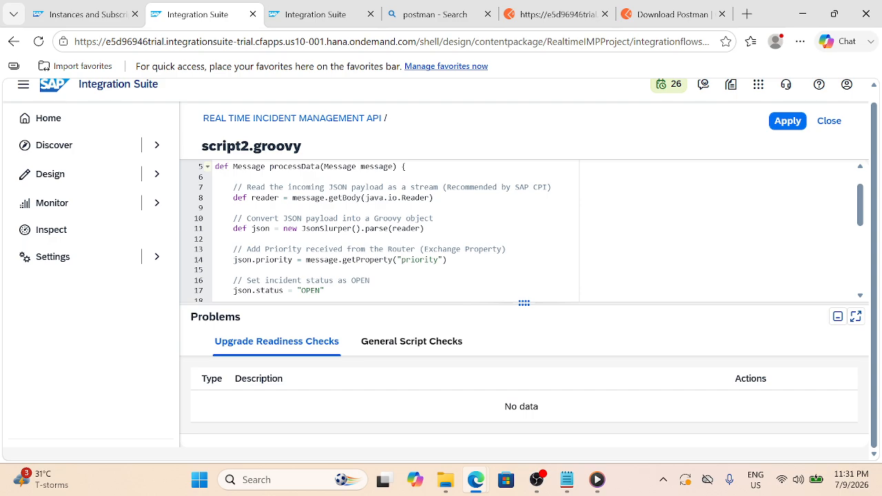
Read through script2.groovy past the JSON parsing lines to the status OPEN comment
{"action": "left_click", "coordinate": [215, 239]}
{"action": "scroll", "coordinate": [386, 231], "scroll_direction": "down", "scroll_amount": 1}
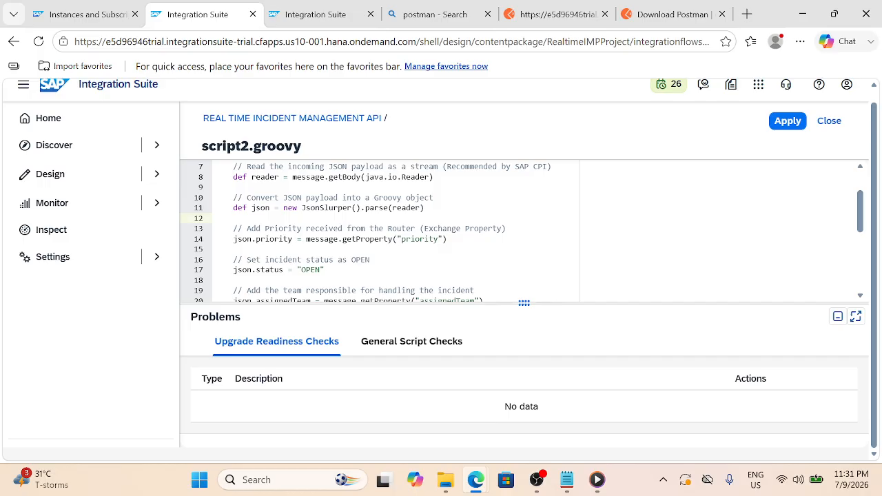
{"action": "scroll", "coordinate": [356, 209], "scroll_direction": "down", "scroll_amount": 1}
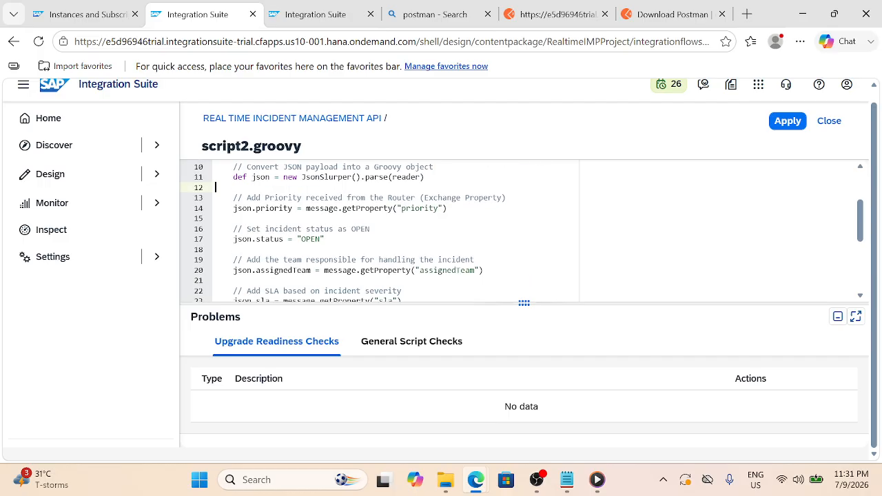
{"action": "scroll", "coordinate": [356, 210], "scroll_direction": "down", "scroll_amount": 1}
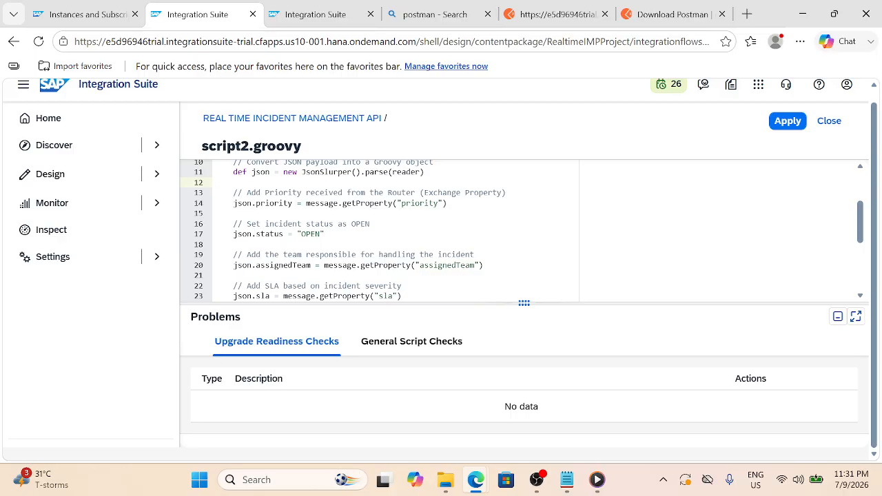
{"action": "mouse_move", "coordinate": [238, 224]}
{"action": "left_mouse_down"}
{"action": "mouse_move", "coordinate": [313, 234]}
{"action": "mouse_move", "coordinate": [243, 224]}
{"action": "left_mouse_up"}
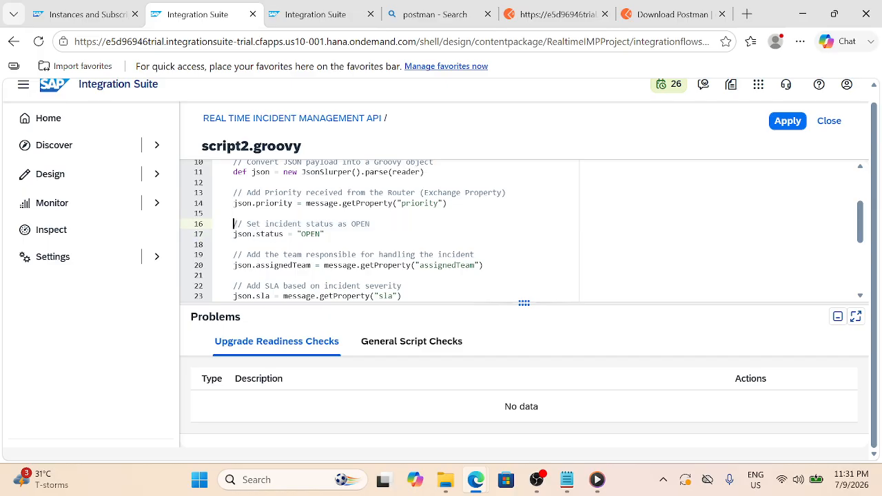
{"action": "scroll", "coordinate": [386, 231], "scroll_direction": "down", "scroll_amount": 1}
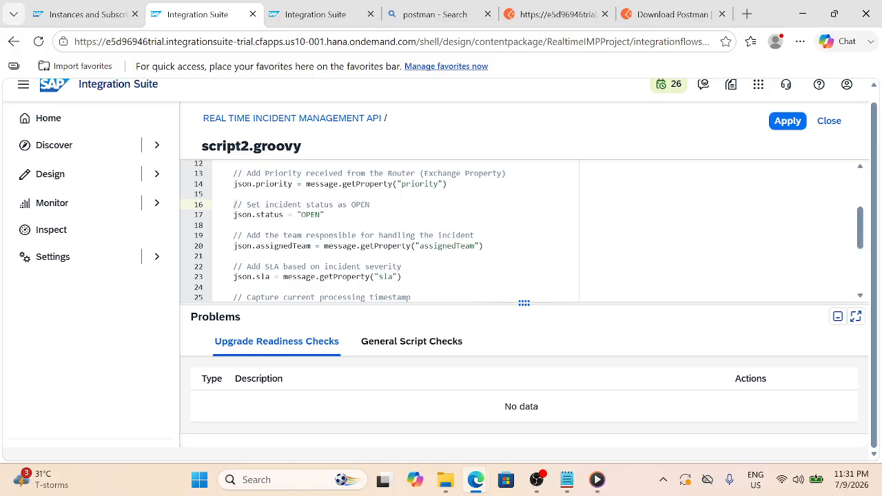
{"action": "scroll", "coordinate": [386, 230], "scroll_direction": "down", "scroll_amount": 1}
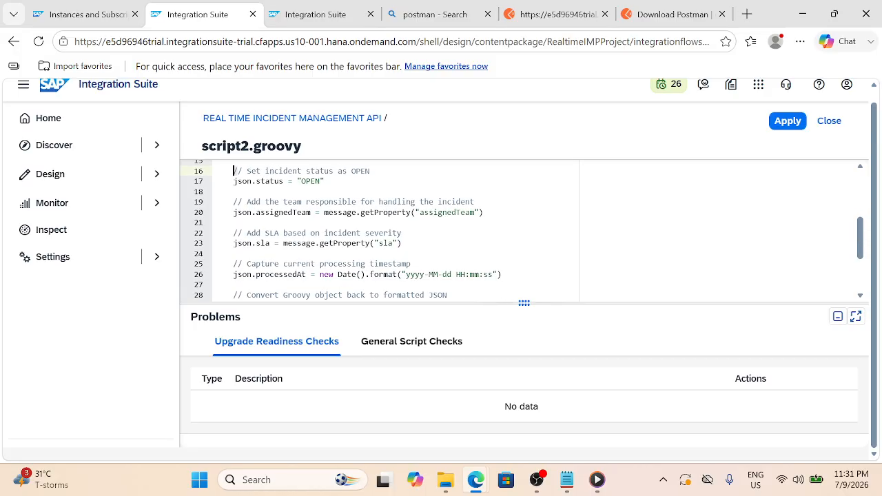
{"action": "scroll", "coordinate": [386, 231], "scroll_direction": "down", "scroll_amount": 1}
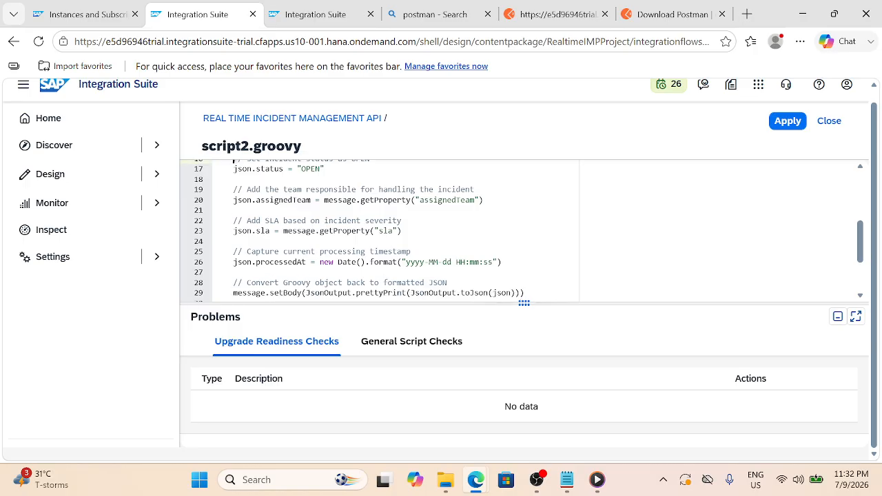
Review the SLA assignment on line 23 and the timestamp format on line 26
{"action": "left_click", "coordinate": [402, 231]}
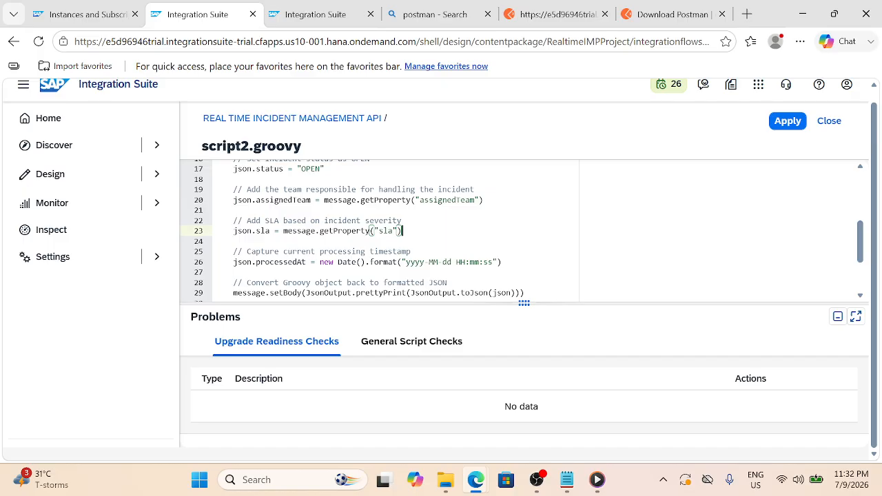
{"action": "scroll", "coordinate": [385, 231], "scroll_direction": "down", "scroll_amount": 1}
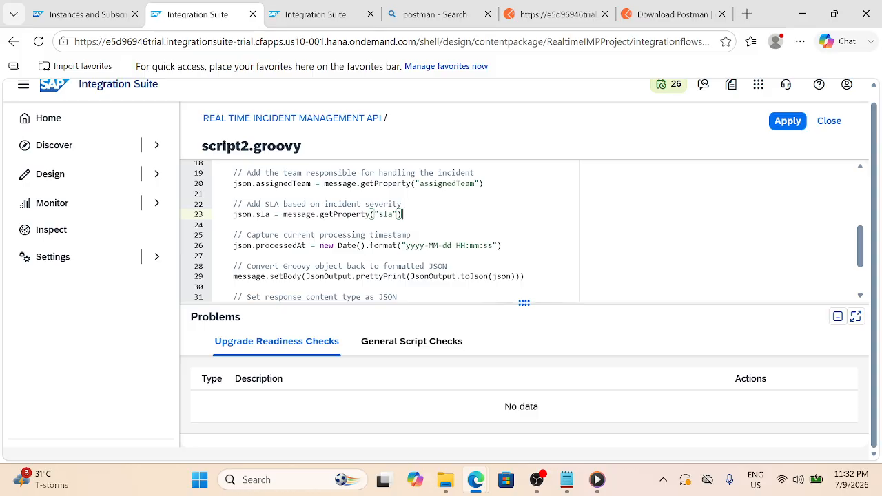
{"action": "scroll", "coordinate": [386, 231], "scroll_direction": "down", "scroll_amount": 1}
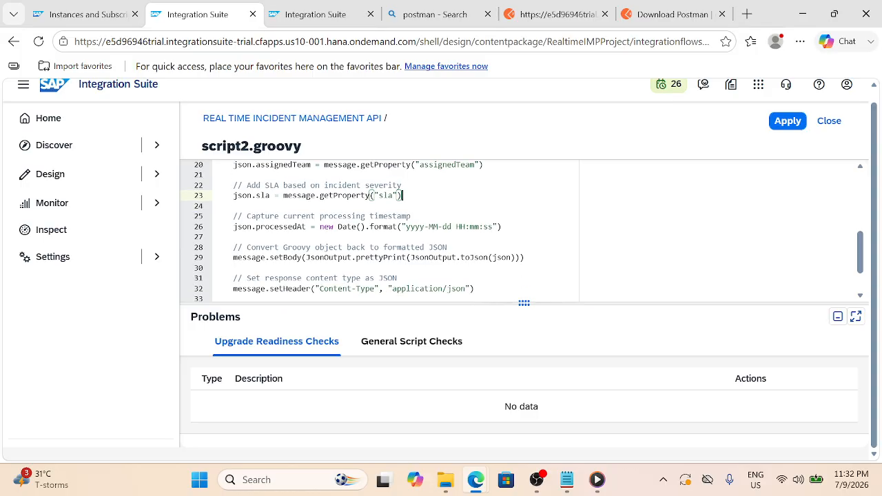
{"action": "scroll", "coordinate": [386, 231], "scroll_direction": "down", "scroll_amount": 1}
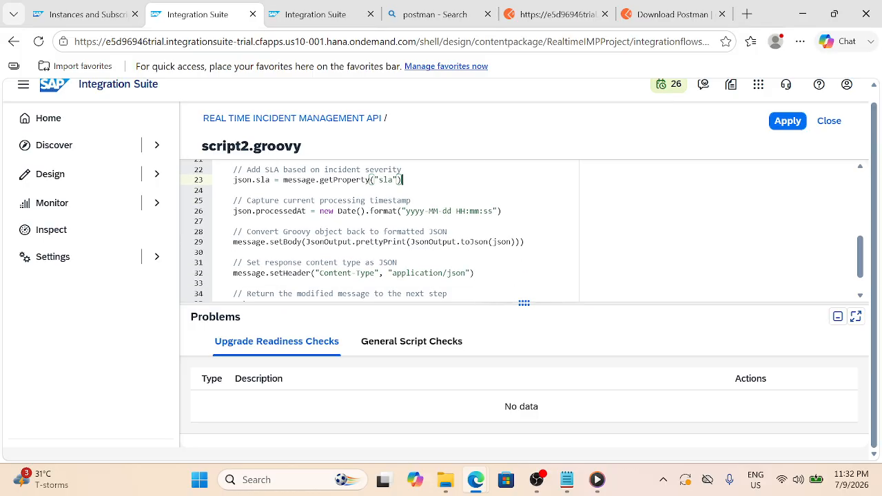
{"action": "left_click", "coordinate": [378, 211]}
{"action": "left_click_drag", "start_coordinate": [379, 211], "coordinate": [504, 212]}
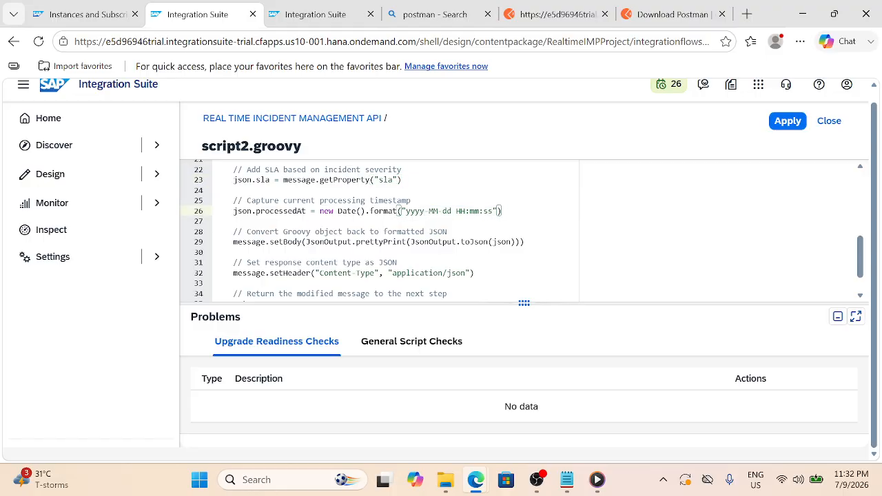
Check the Business Requirement notes and the content-type header on line 32, then apply the script
{"action": "left_click", "coordinate": [566, 481]}
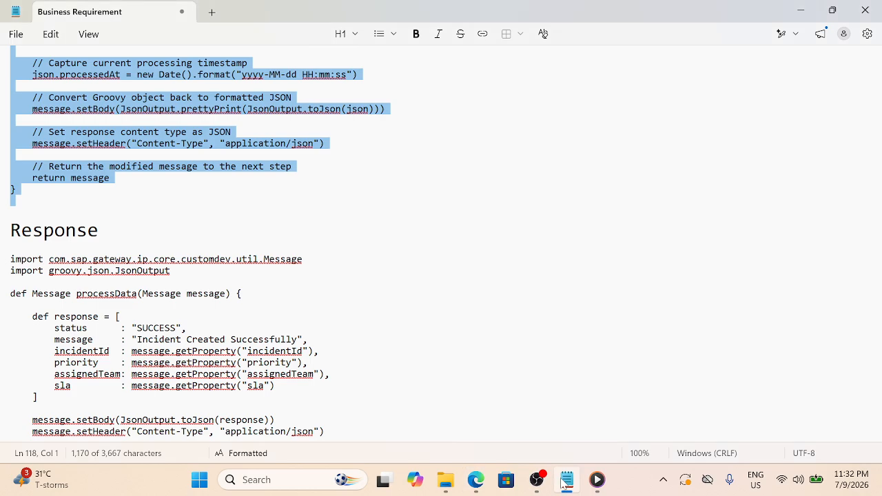
{"action": "left_click", "coordinate": [565, 480]}
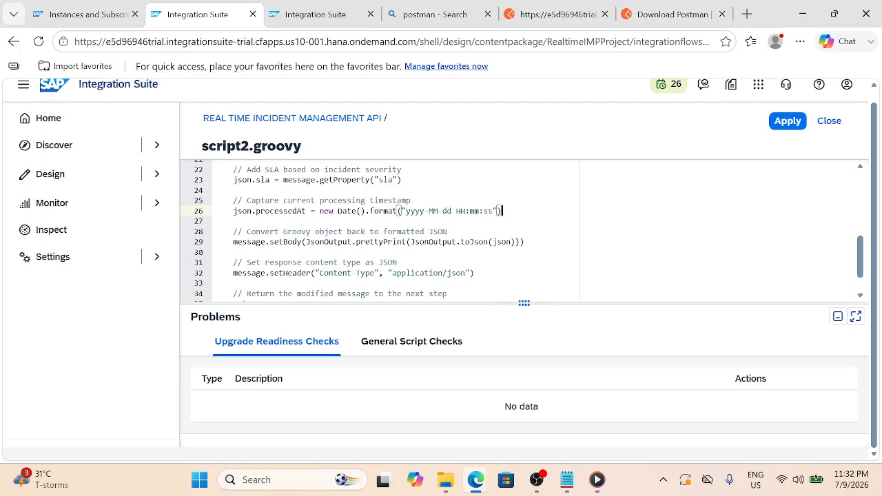
{"action": "scroll", "coordinate": [483, 234], "scroll_direction": "down", "scroll_amount": 1}
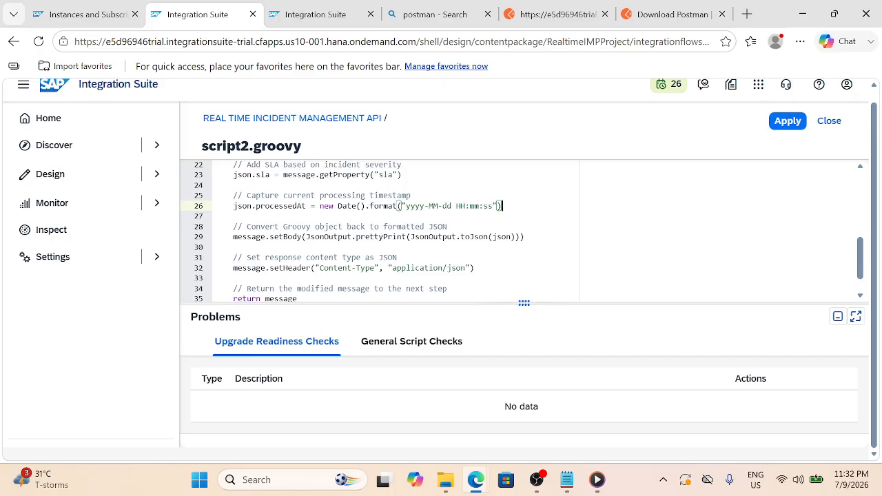
{"action": "scroll", "coordinate": [379, 231], "scroll_direction": "up", "scroll_amount": 1}
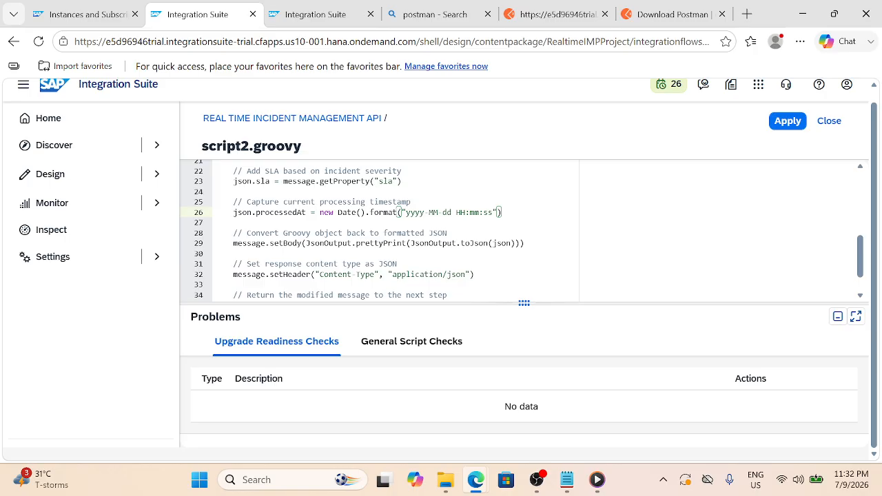
{"action": "scroll", "coordinate": [379, 231], "scroll_direction": "down", "scroll_amount": 3}
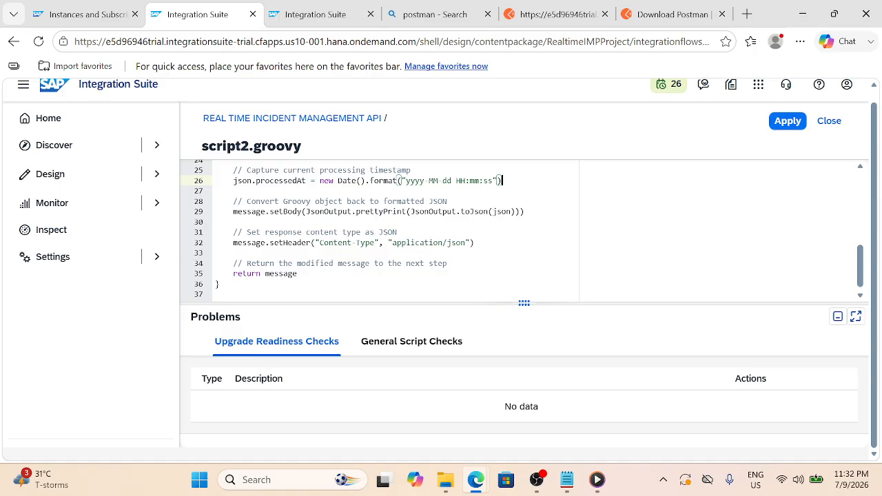
{"action": "left_click", "coordinate": [476, 243]}
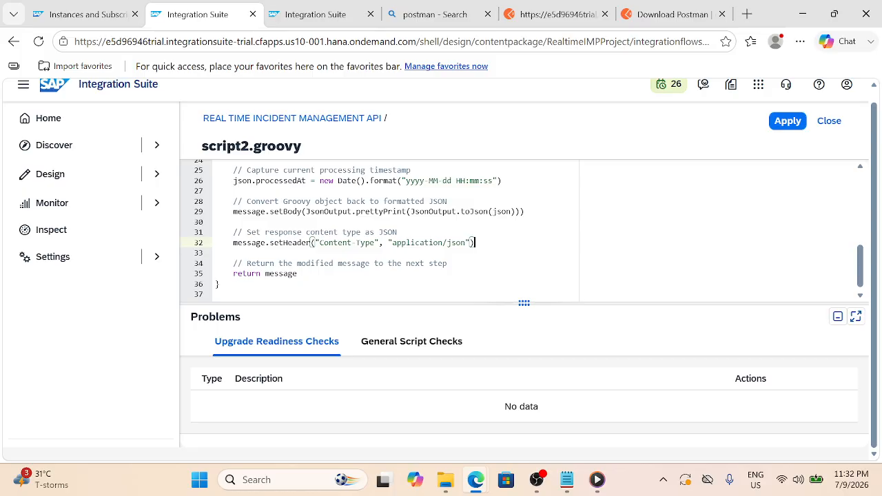
{"action": "scroll", "coordinate": [475, 243], "scroll_direction": "down", "scroll_amount": 2}
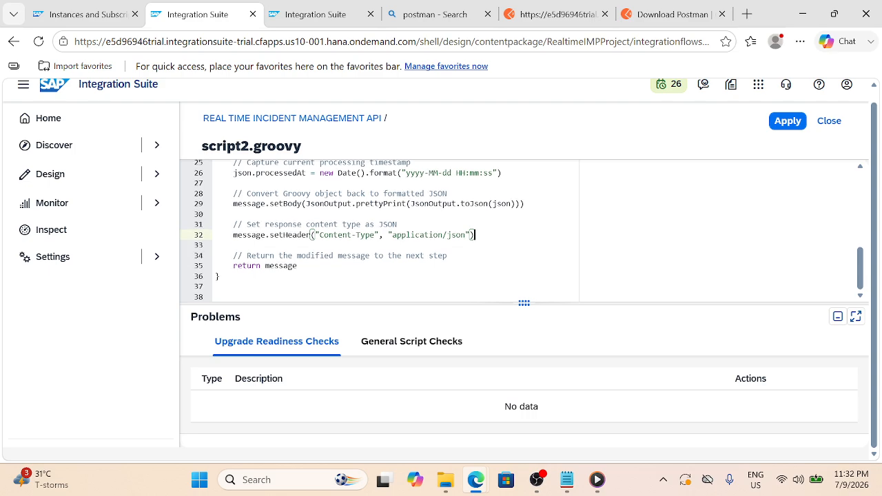
{"action": "left_click", "coordinate": [788, 122]}
Close the script editor, try moving Groovy Script 1 beside Content Modifier 1, then undo it
{"action": "left_click", "coordinate": [831, 121]}
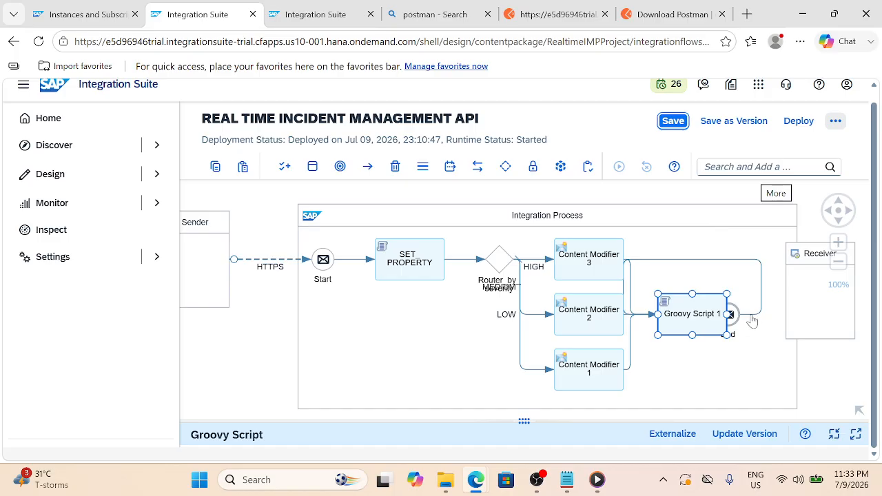
{"action": "left_click_drag", "start_coordinate": [714, 383], "coordinate": [715, 412]}
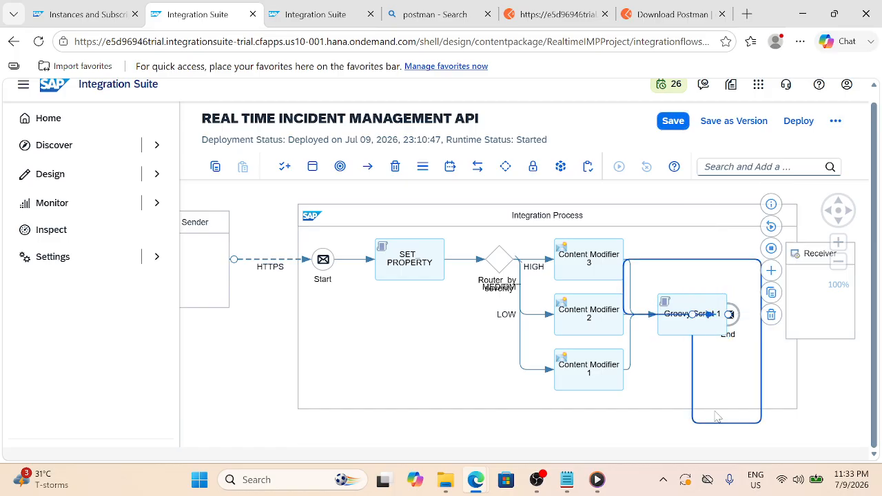
{"action": "left_click_drag", "start_coordinate": [712, 302], "coordinate": [676, 357]}
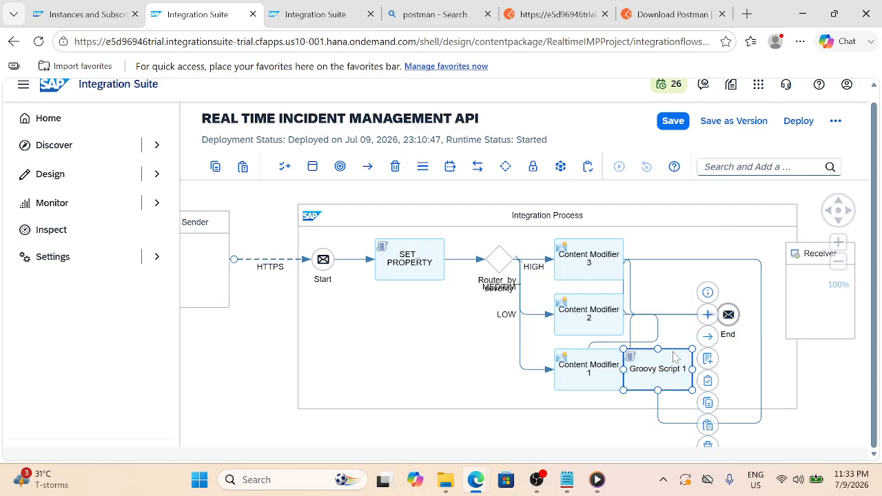
{"action": "left_click", "coordinate": [480, 222]}
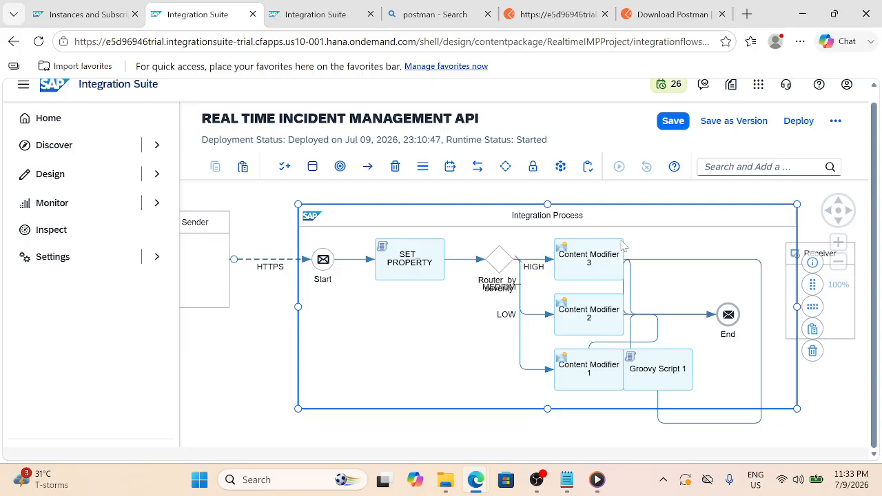
{"action": "left_click", "coordinate": [814, 316]}
{"action": "key", "text": "ctrl+z"}
{"action": "key", "text": "ctrl+z"}
{"action": "key", "text": "ctrl+z"}
{"action": "key", "text": "ctrl+z"}
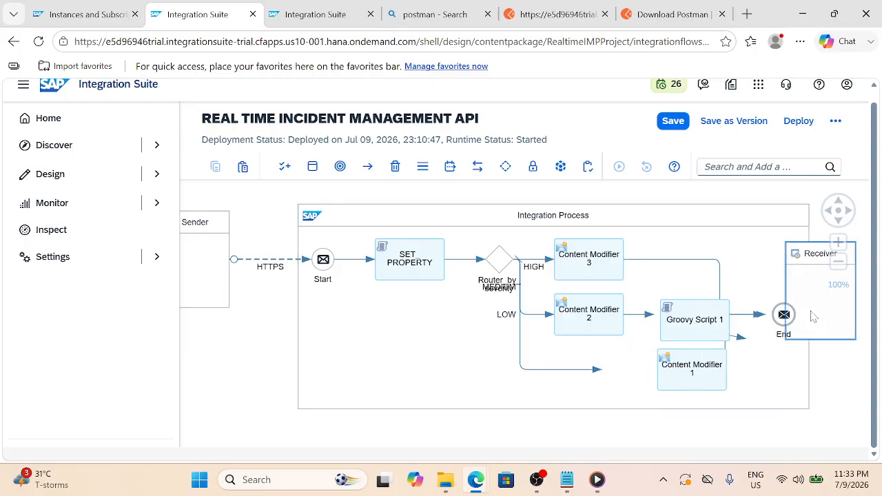
Reconnect Content Modifiers 1 and 3 into Groovy Script 1 instead of End
{"action": "left_click", "coordinate": [733, 357]}
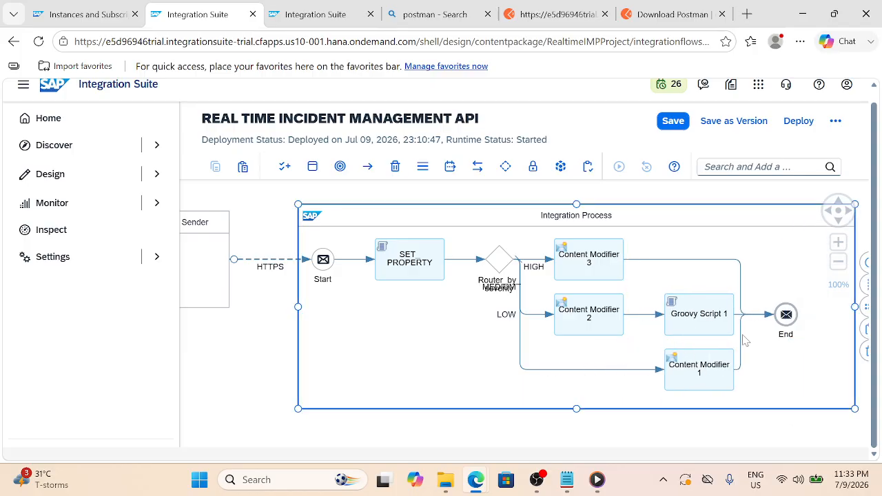
{"action": "left_click", "coordinate": [768, 315]}
{"action": "left_click_drag", "start_coordinate": [774, 318], "coordinate": [703, 314]}
{"action": "left_click", "coordinate": [740, 311]}
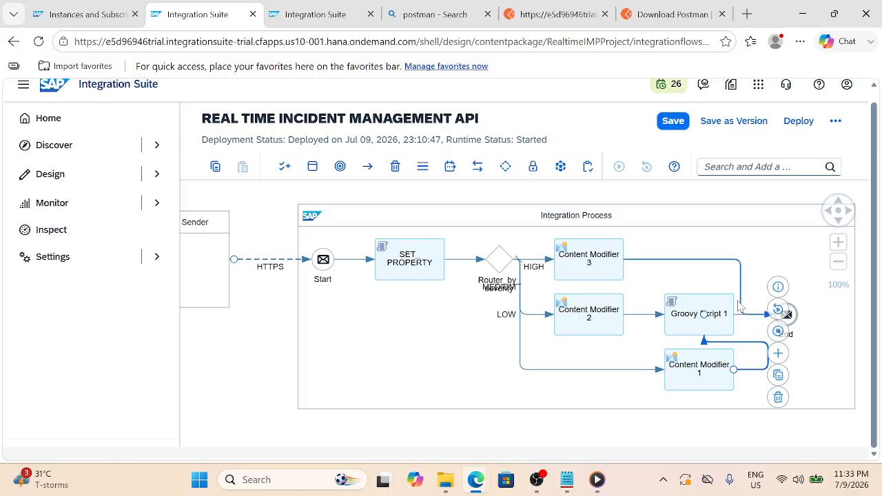
{"action": "left_click_drag", "start_coordinate": [775, 315], "coordinate": [715, 317]}
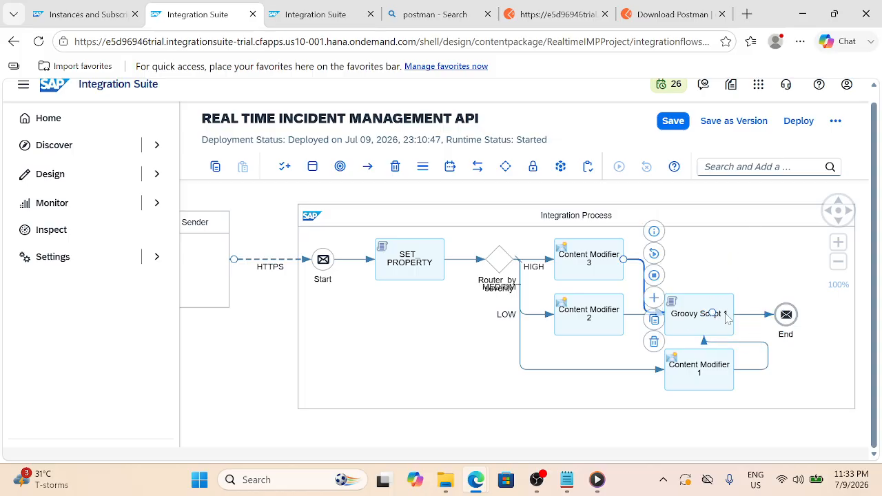
Stack Content Modifiers 2, 1 and 3 into one neat column and save the flow
{"action": "left_click", "coordinate": [726, 318]}
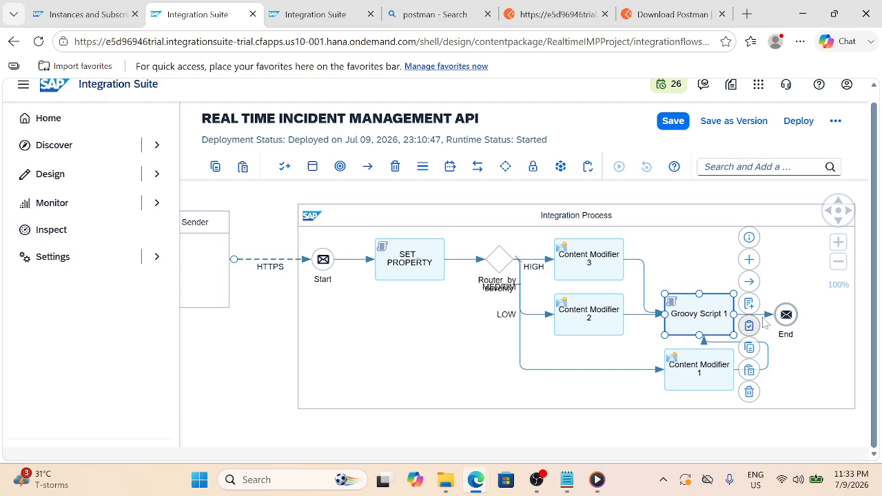
{"action": "left_click", "coordinate": [765, 315]}
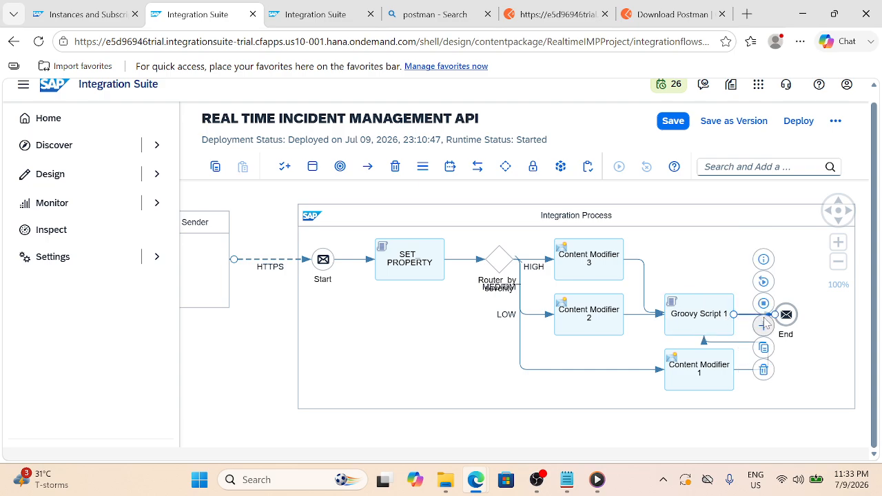
{"action": "left_click", "coordinate": [730, 219]}
{"action": "left_click", "coordinate": [869, 315]}
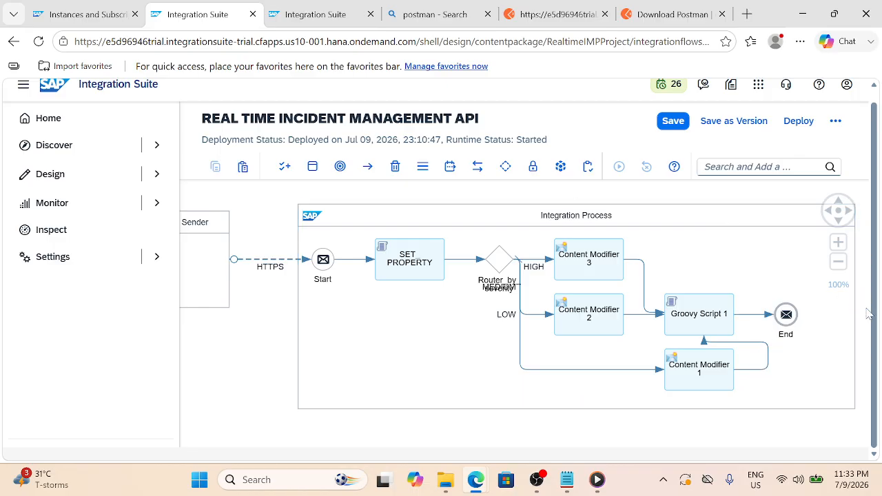
{"action": "key", "text": "ctrl+z"}
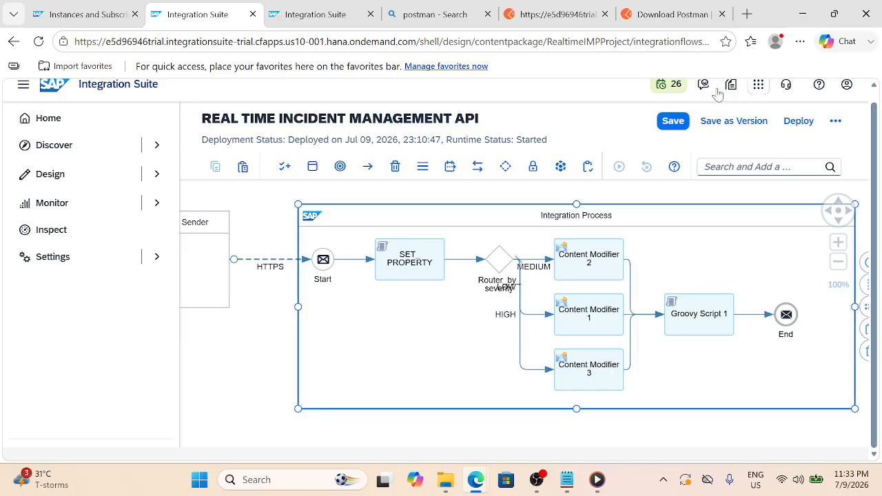
{"action": "left_click", "coordinate": [678, 120]}
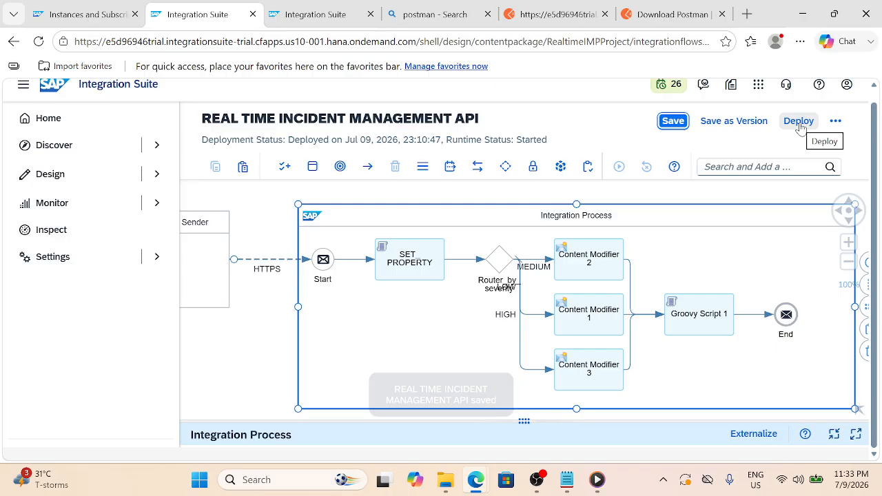
Deploy the flow to the Cloud Integration runtime and acknowledge the deployment message
{"action": "left_click", "coordinate": [800, 128]}
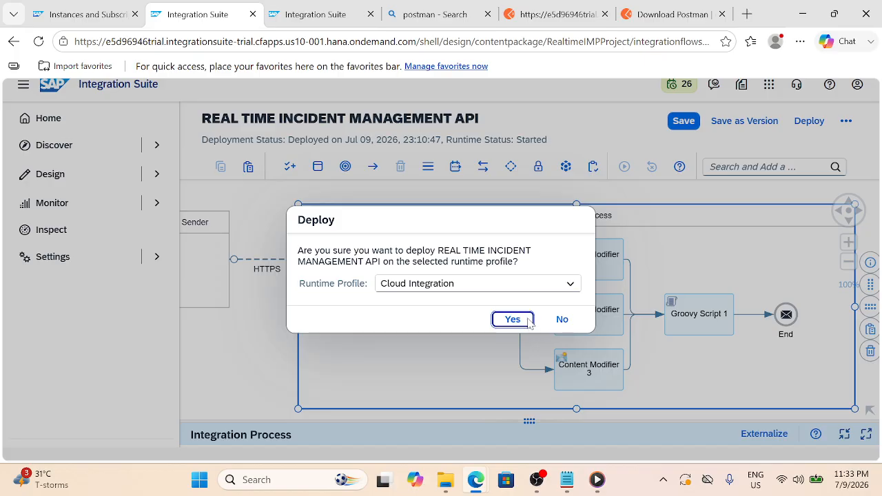
{"action": "left_click", "coordinate": [527, 318]}
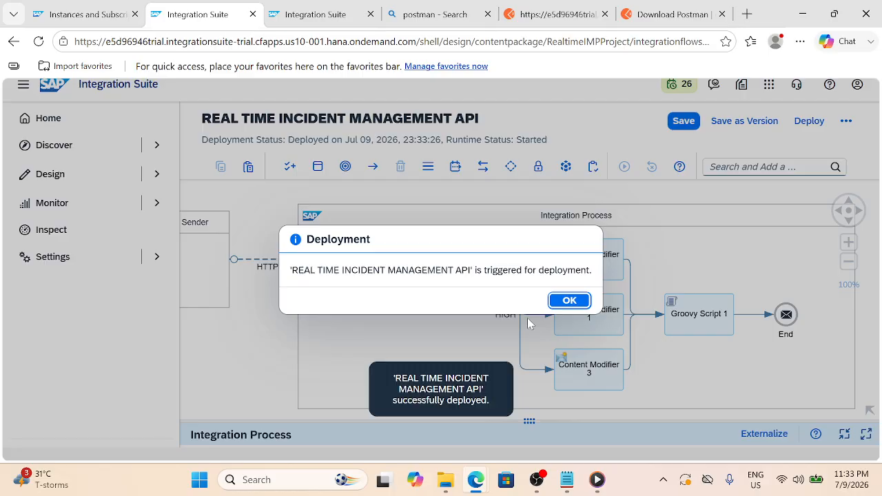
{"action": "left_click", "coordinate": [572, 302]}
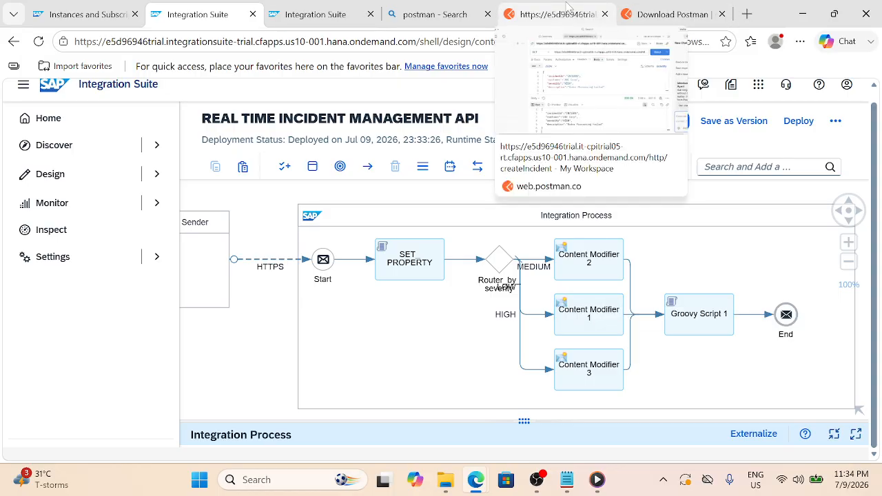
Resend the INC1001 request and check processedAt, priority P1, status OPEN, assignedTeam L1 Support, sla 4
{"action": "left_click", "coordinate": [567, 6]}
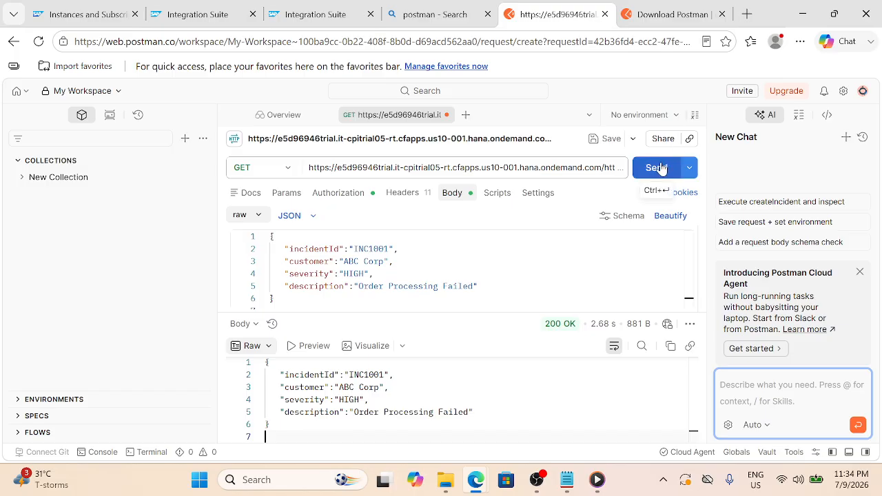
{"action": "left_click", "coordinate": [656, 168]}
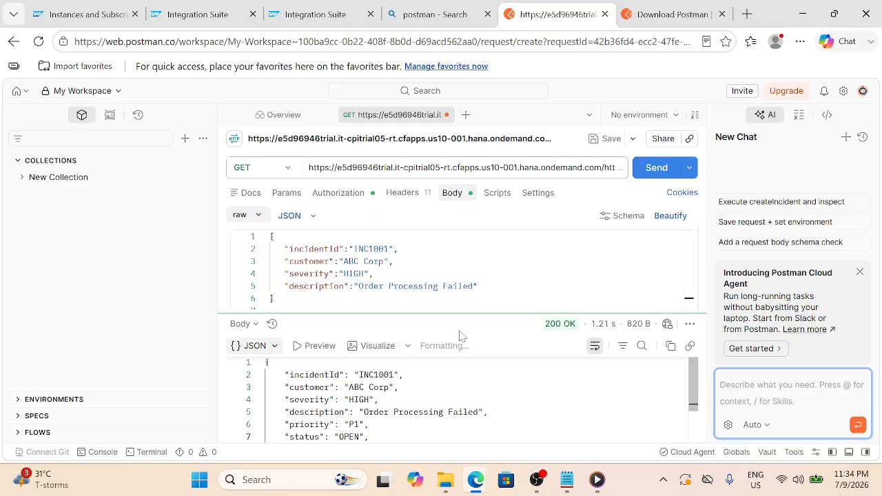
{"action": "scroll", "coordinate": [458, 399], "scroll_direction": "down", "scroll_amount": 2}
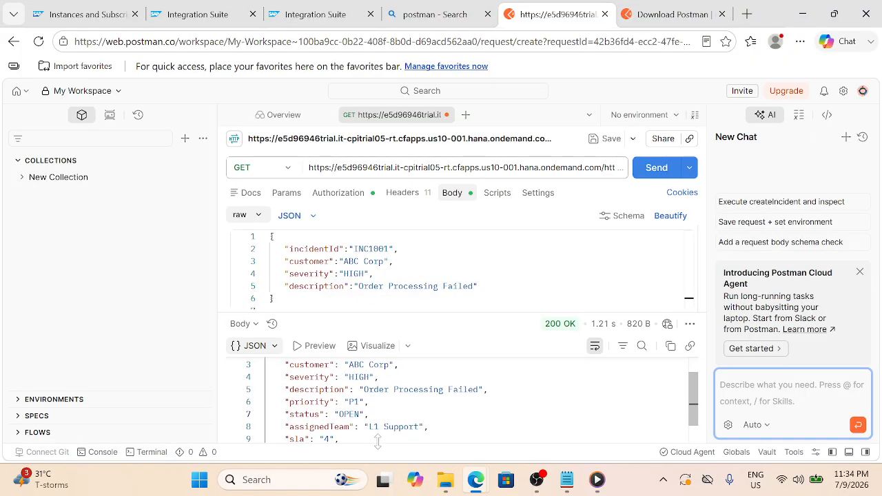
{"action": "scroll", "coordinate": [378, 438], "scroll_direction": "up", "scroll_amount": 2}
{"action": "scroll", "coordinate": [458, 399], "scroll_direction": "down", "scroll_amount": 4}
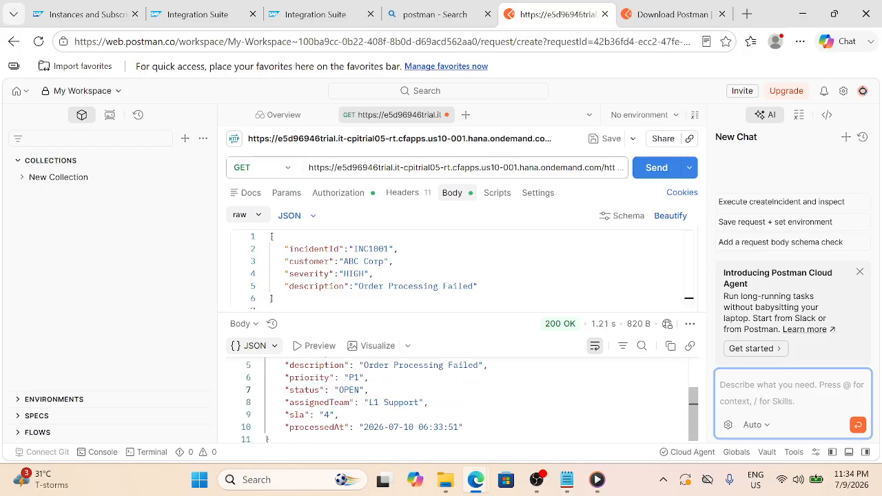
{"action": "left_click_drag", "start_coordinate": [464, 427], "coordinate": [378, 427]}
{"action": "left_click", "coordinate": [464, 427]}
{"action": "scroll", "coordinate": [441, 407], "scroll_direction": "up", "scroll_amount": 2}
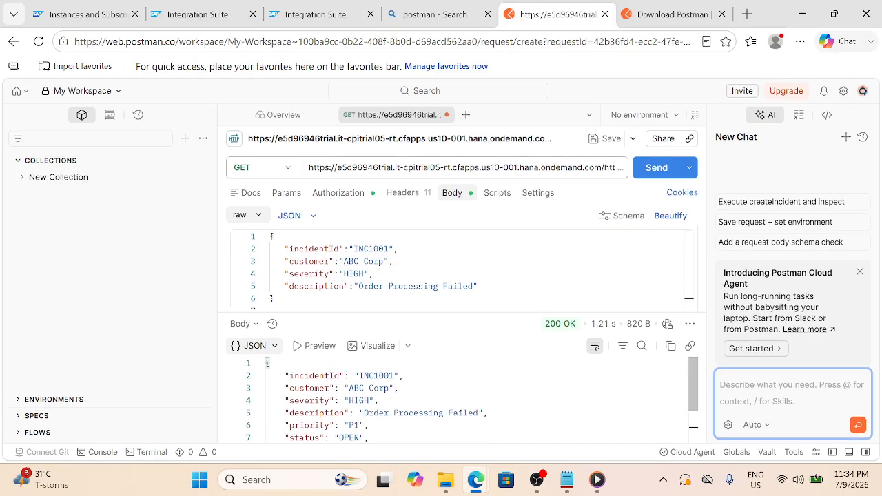
{"action": "scroll", "coordinate": [381, 388], "scroll_direction": "down", "scroll_amount": 1}
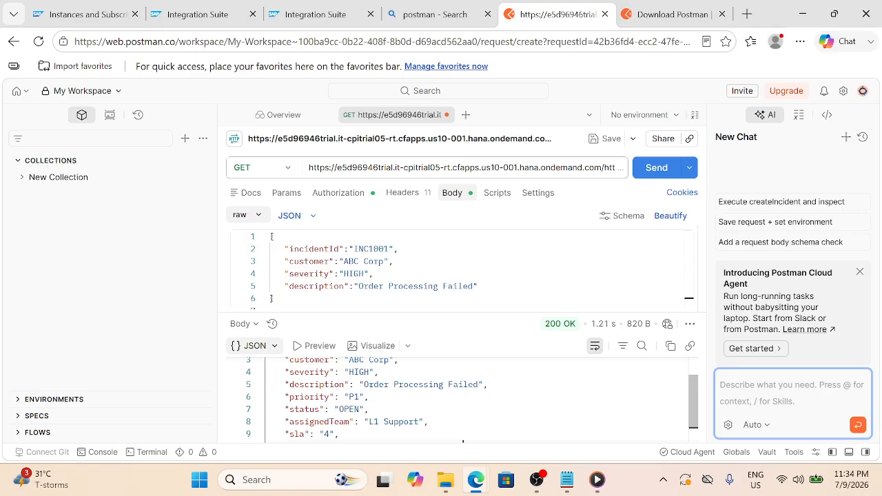
{"action": "left_click", "coordinate": [429, 421]}
Drop a Persistence > Data Store Operations > Write step onto the Groovy Script 1-to-End connection
{"action": "left_click", "coordinate": [205, 10]}
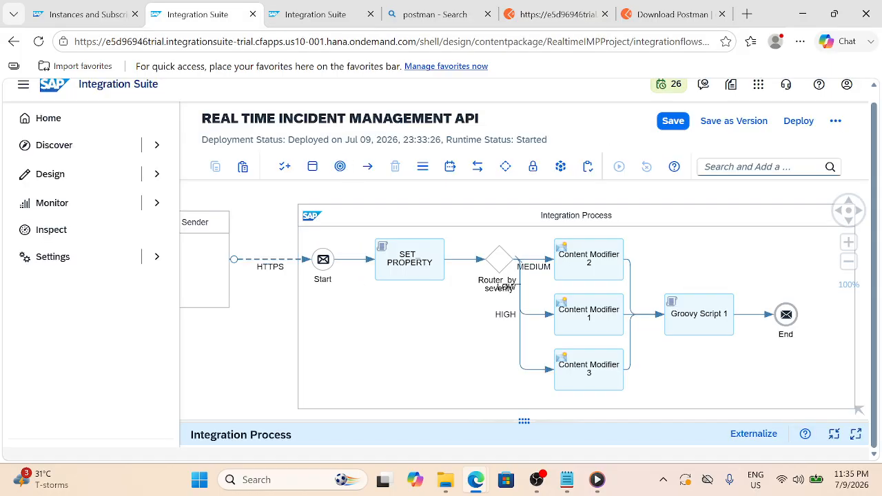
{"action": "left_click", "coordinate": [746, 317]}
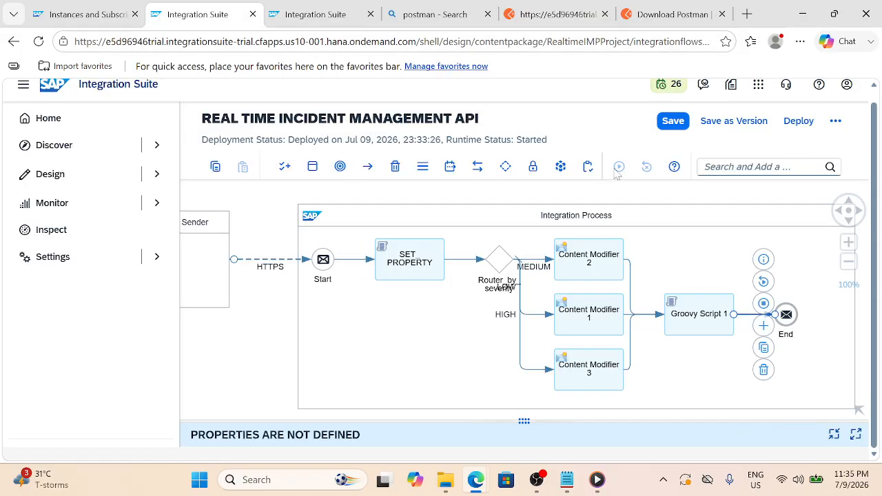
{"action": "left_click", "coordinate": [560, 167]}
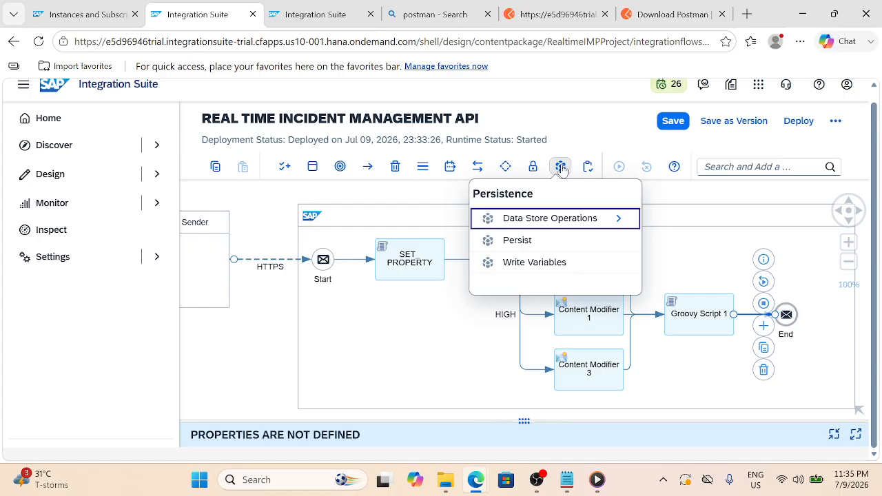
{"action": "left_click", "coordinate": [565, 221]}
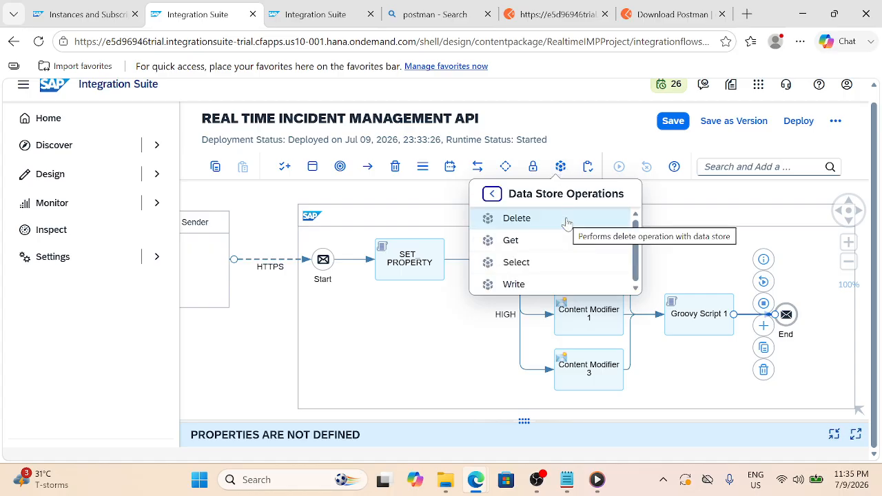
{"action": "left_click", "coordinate": [517, 284]}
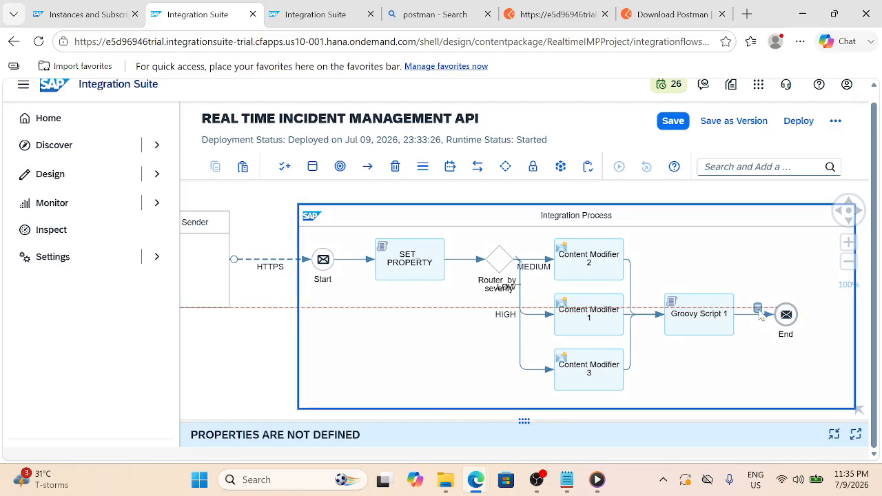
{"action": "left_click", "coordinate": [761, 316]}
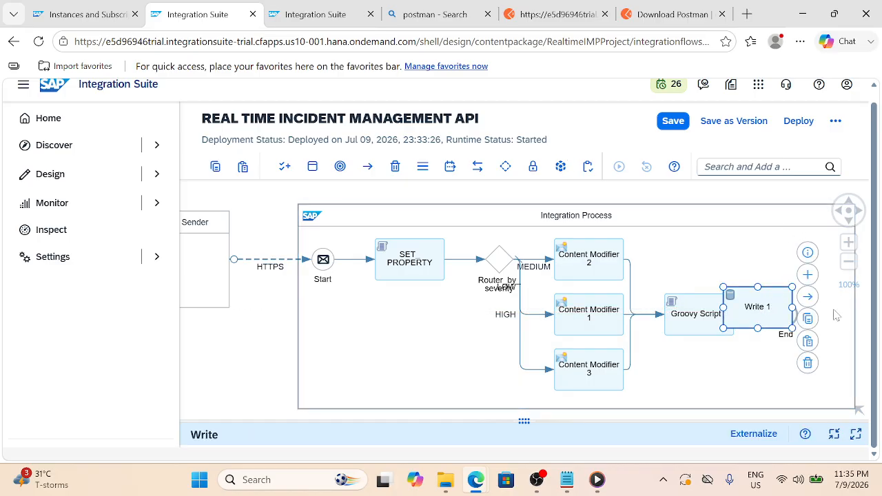
Position Write 1 next to the End event and enlarge its properties panel
{"action": "left_click_drag", "start_coordinate": [776, 298], "coordinate": [827, 239]}
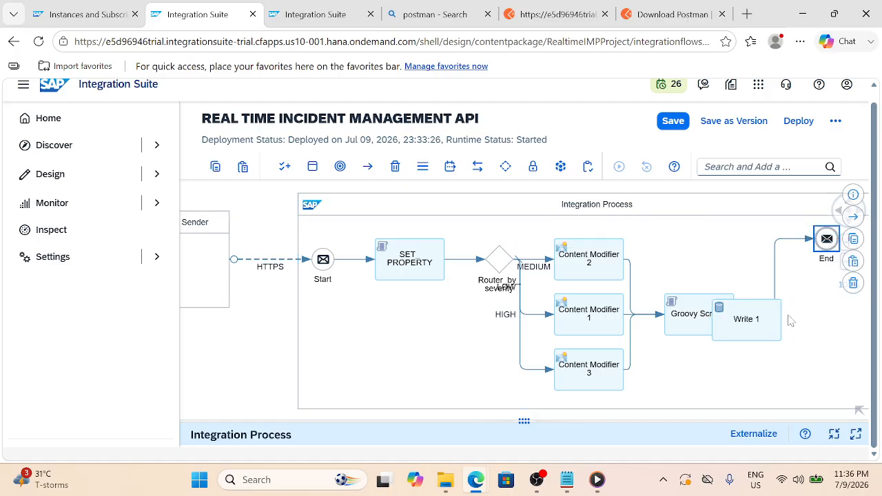
{"action": "mouse_move", "coordinate": [776, 281]}
{"action": "left_mouse_down"}
{"action": "mouse_move", "coordinate": [780, 269]}
{"action": "mouse_move", "coordinate": [781, 277]}
{"action": "left_mouse_up"}
{"action": "left_click_drag", "start_coordinate": [758, 315], "coordinate": [777, 257]}
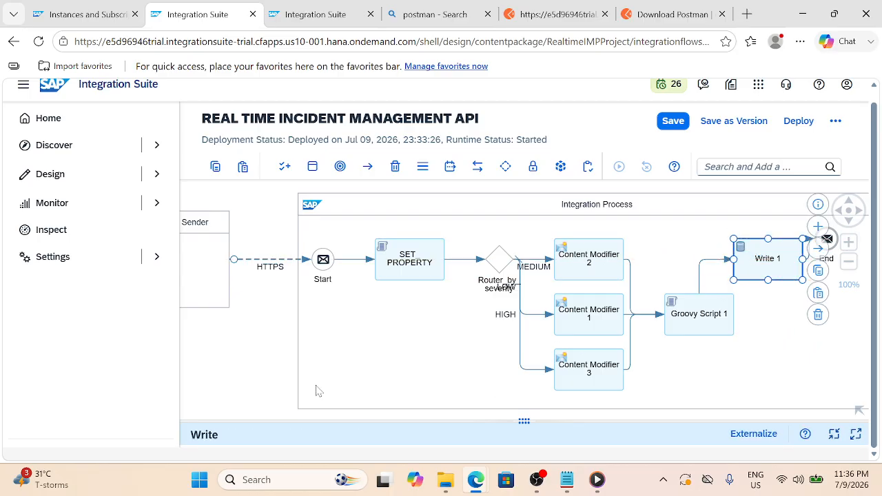
{"action": "left_click", "coordinate": [234, 384]}
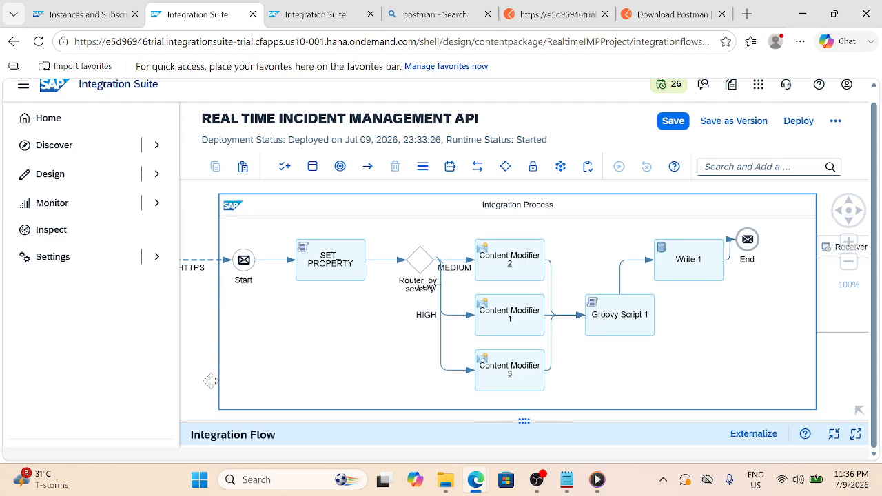
{"action": "left_click", "coordinate": [693, 268]}
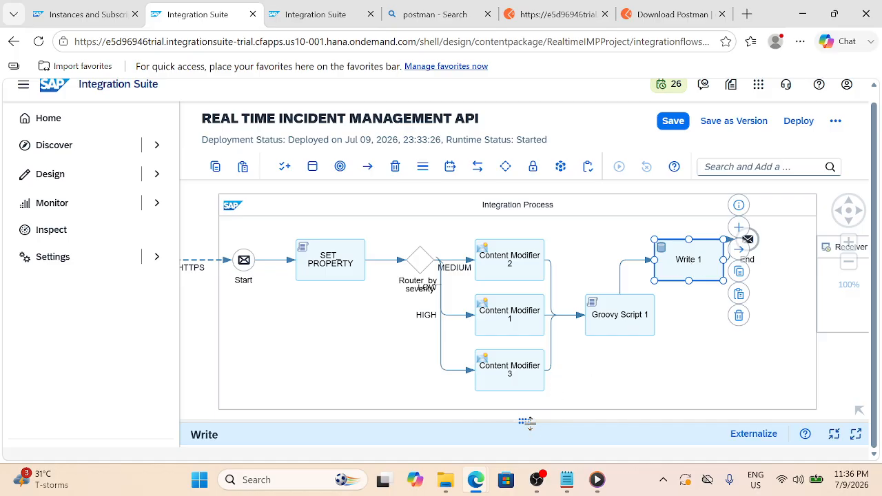
{"action": "left_click_drag", "start_coordinate": [530, 411], "coordinate": [535, 306]}
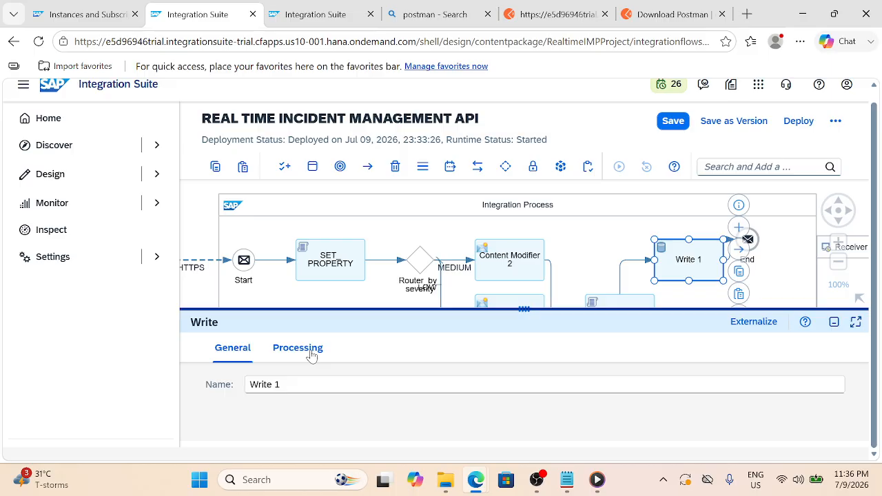
Rename the Write step to Write_Incident
{"action": "left_click_drag", "start_coordinate": [293, 386], "coordinate": [203, 396]}
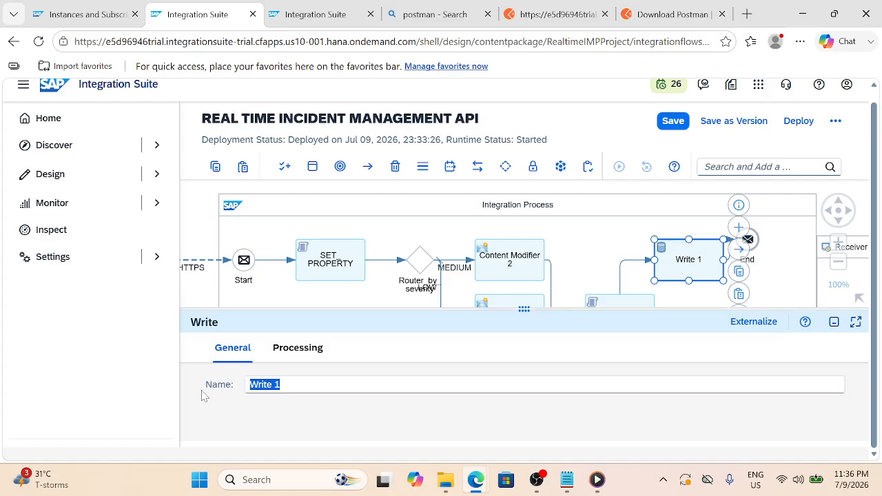
{"action": "type", "text": "Write"}
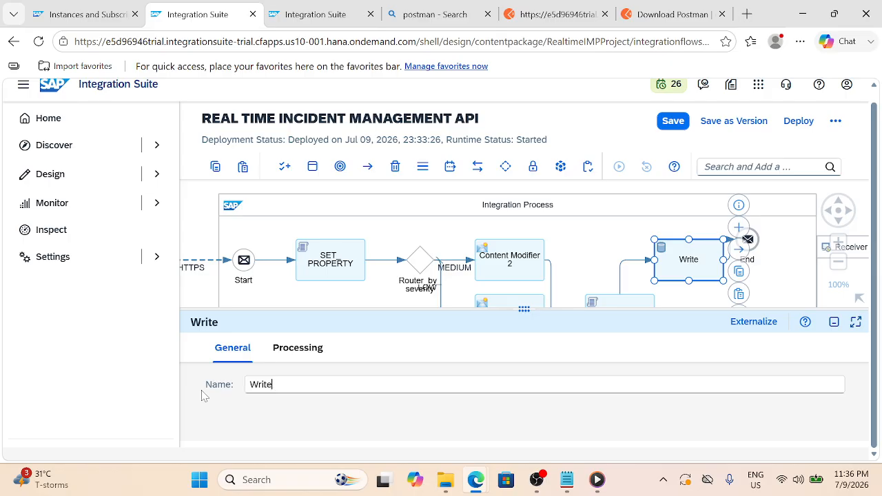
{"action": "type", "text": "O"}
{"action": "key", "text": "BackSpace"}
{"action": "type", "text": "I"}
{"action": "key", "text": "BackSpace"}
{"action": "type", "text": "_)Incident"}
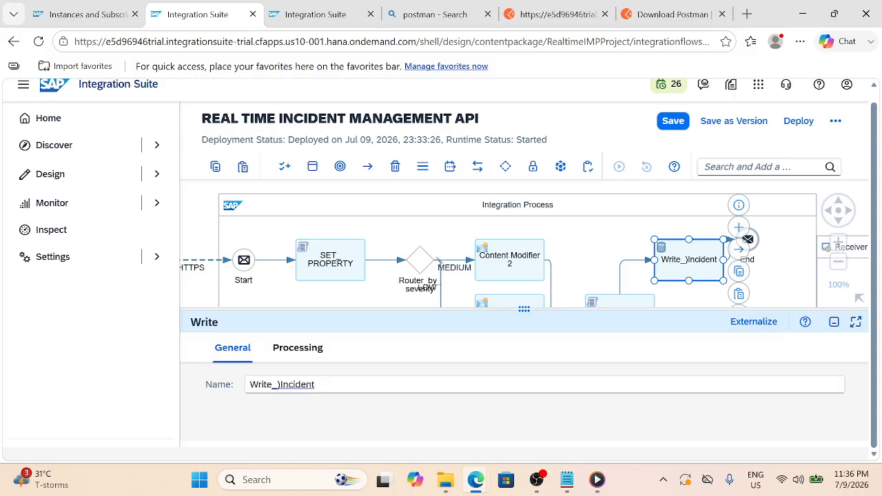
{"action": "left_click", "coordinate": [279, 384]}
{"action": "key", "text": "BackSpace"}
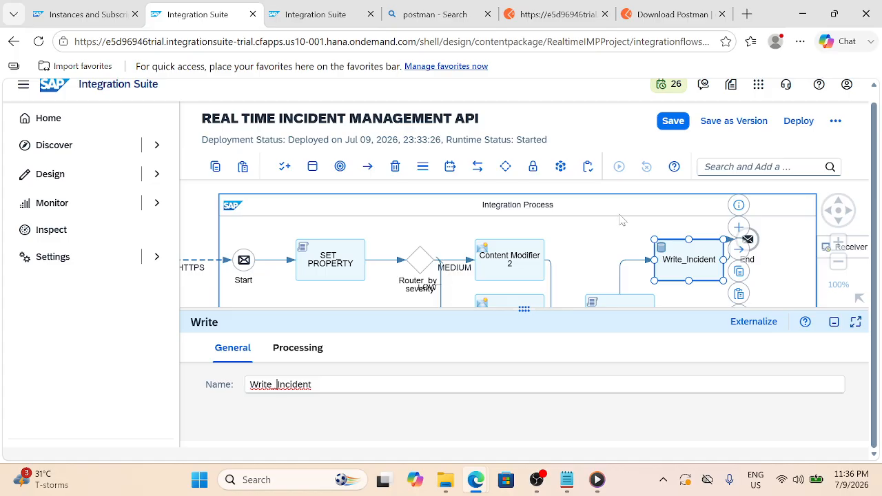
{"action": "left_click", "coordinate": [676, 265]}
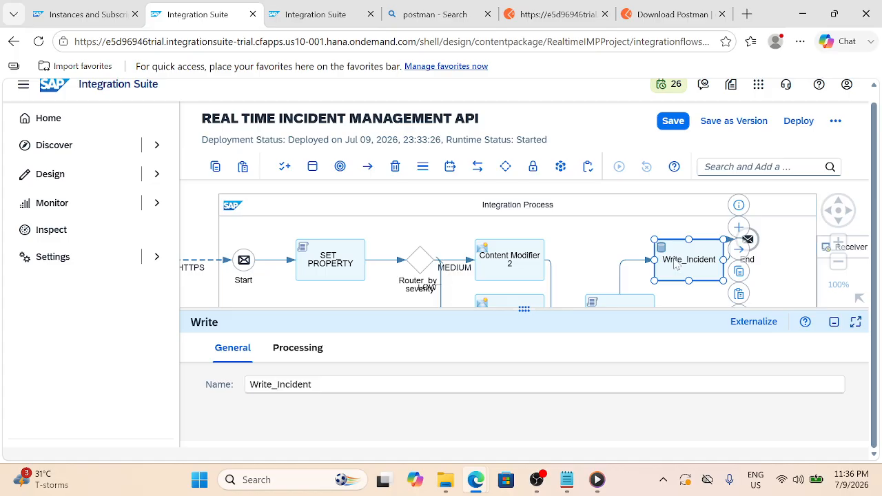
Set the Data Store Name to IncidentStore in the Processing settings
{"action": "left_click", "coordinate": [295, 360]}
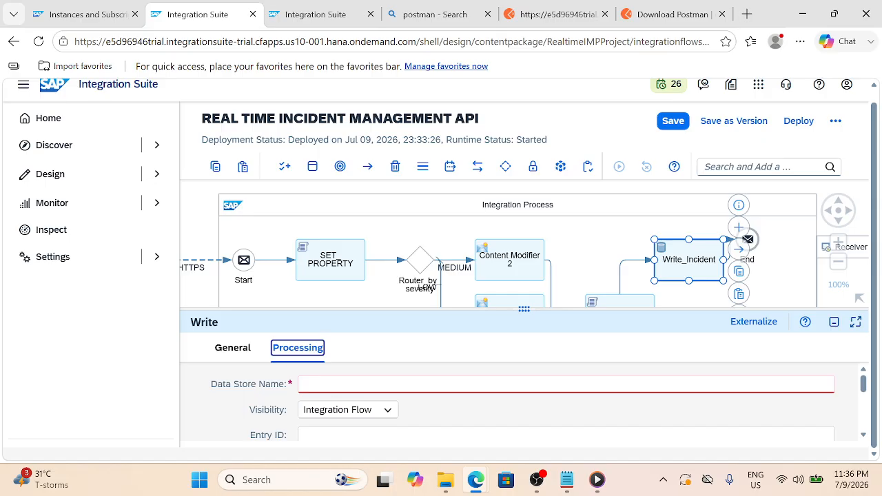
{"action": "left_click", "coordinate": [333, 385]}
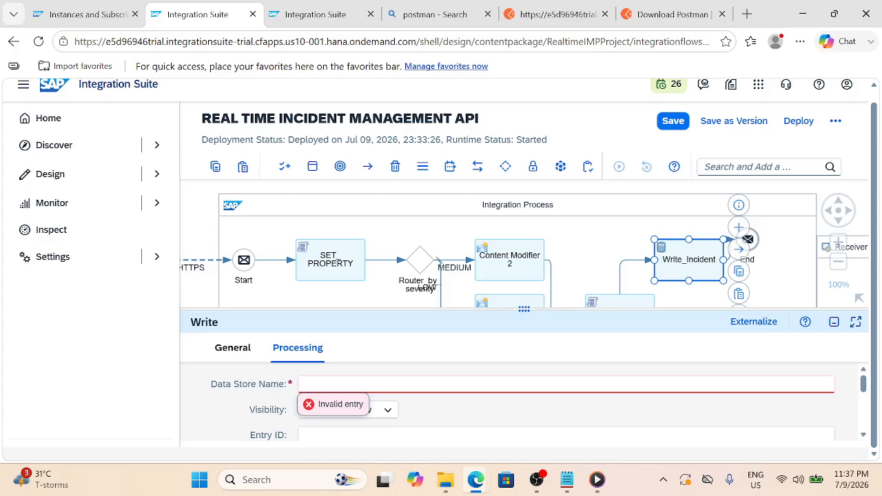
{"action": "type", "text": "IncidentStore"}
{"action": "left_click", "coordinate": [444, 413]}
{"action": "scroll", "coordinate": [444, 413], "scroll_direction": "down", "scroll_amount": 1}
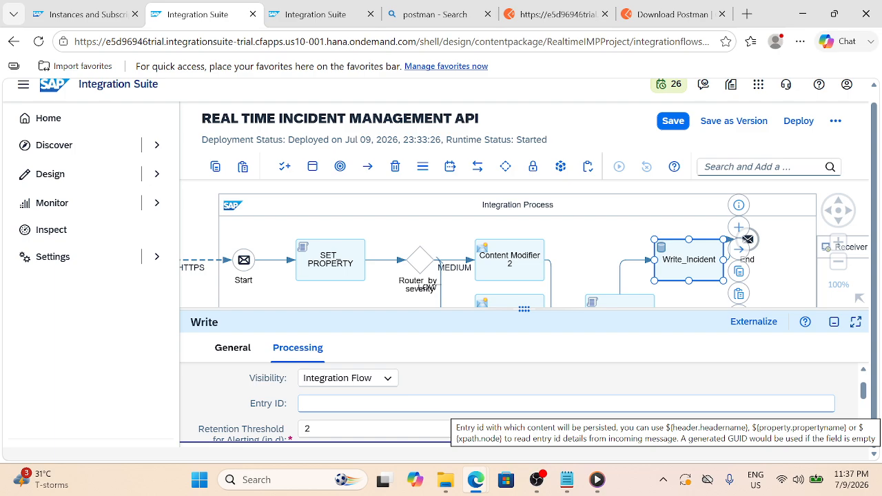
Set Entry ID to ${property.incidentId} and enable Overwrite Existing Message
{"action": "left_click", "coordinate": [307, 403]}
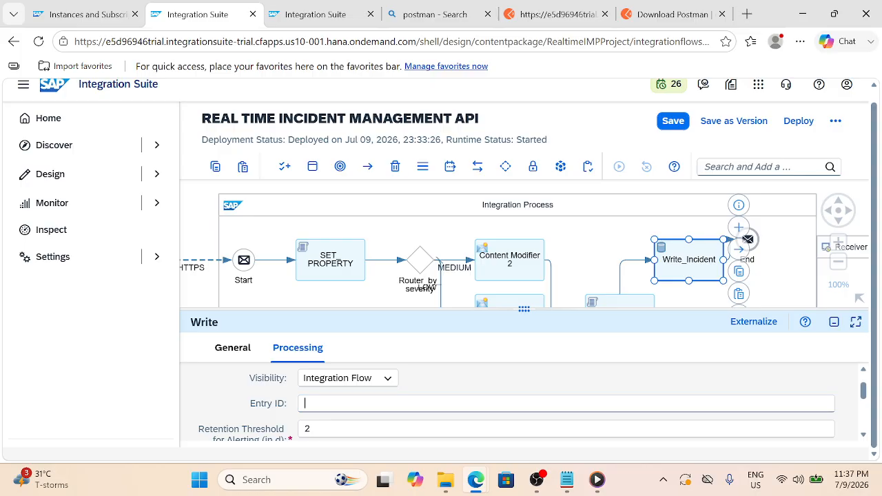
{"action": "type", "text": "$(prop"}
{"action": "type", "text": "ty.Incident"}
{"action": "key", "text": "BackSpace"}
{"action": "key", "text": "BackSpace"}
{"action": "key", "text": "BackSpace"}
{"action": "type", "text": "incide"}
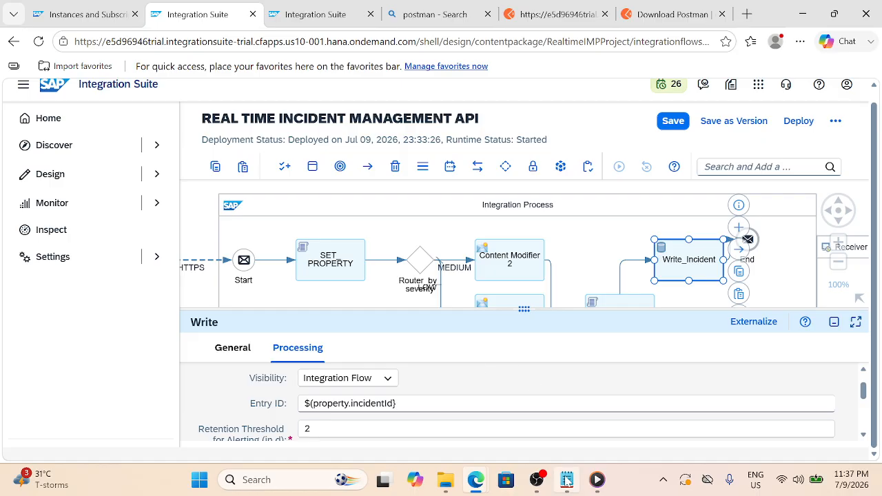
{"action": "left_click", "coordinate": [558, 14]}
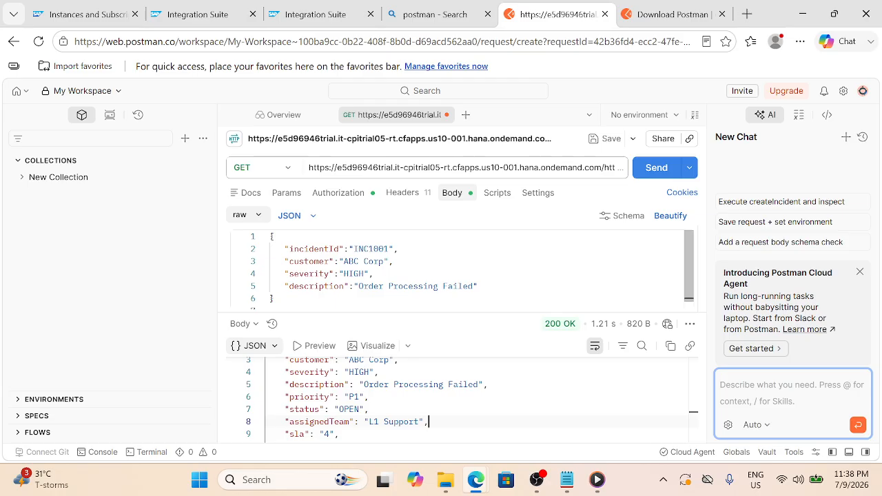
{"action": "left_click", "coordinate": [222, 6]}
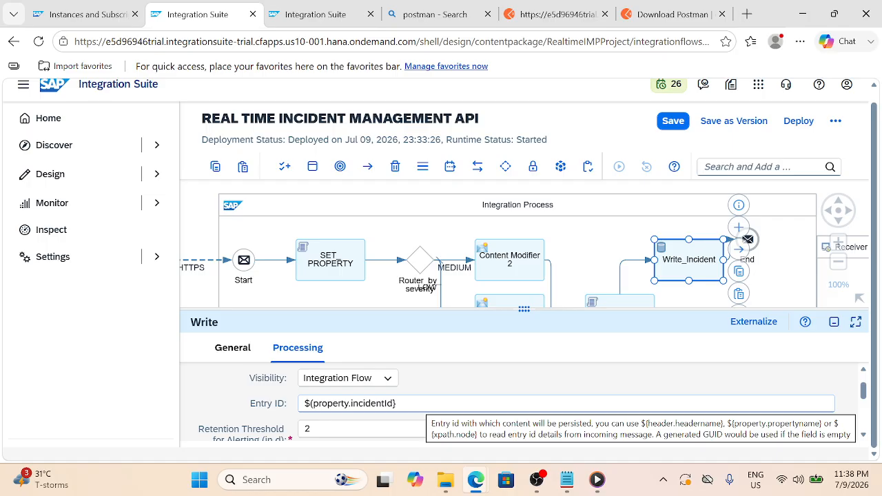
{"action": "scroll", "coordinate": [357, 423], "scroll_direction": "down", "scroll_amount": 3}
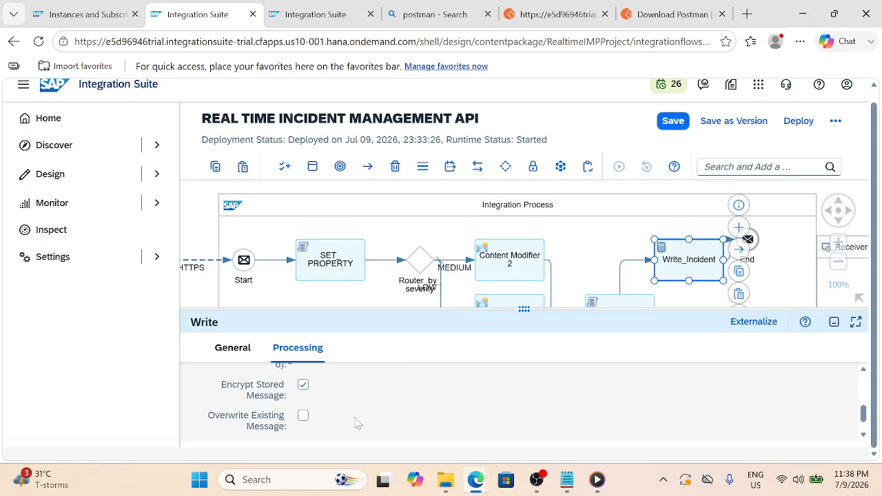
{"action": "left_click", "coordinate": [304, 413]}
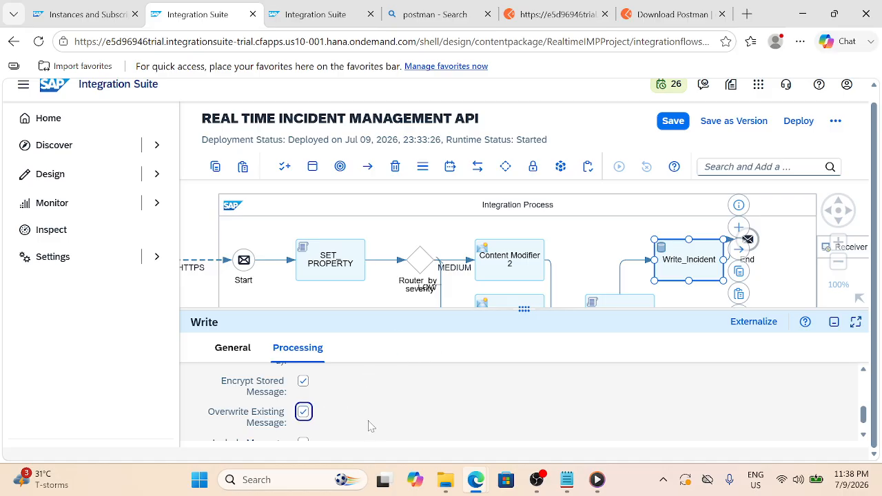
Save the flow, then shift the End event and Receiver rightward beyond Write_Incident
{"action": "left_click", "coordinate": [676, 122]}
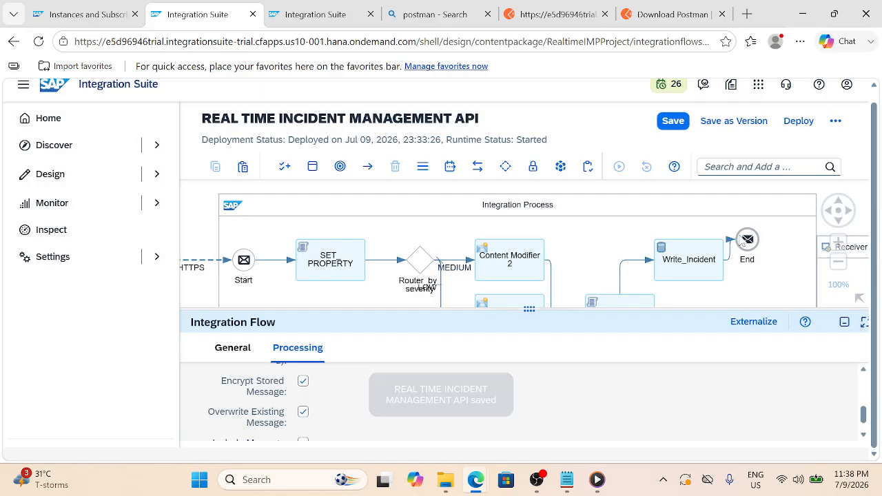
{"action": "left_click_drag", "start_coordinate": [750, 246], "coordinate": [805, 242]}
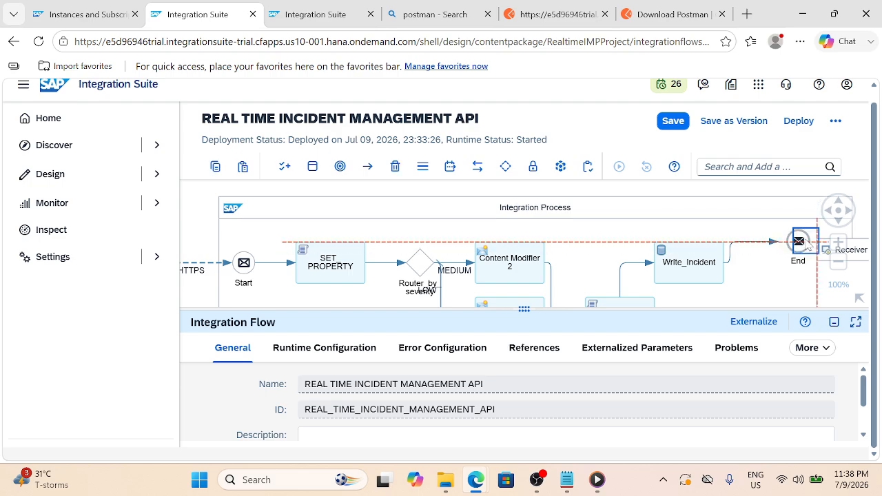
{"action": "left_click", "coordinate": [589, 199]}
{"action": "left_click_drag", "start_coordinate": [587, 196], "coordinate": [495, 180]}
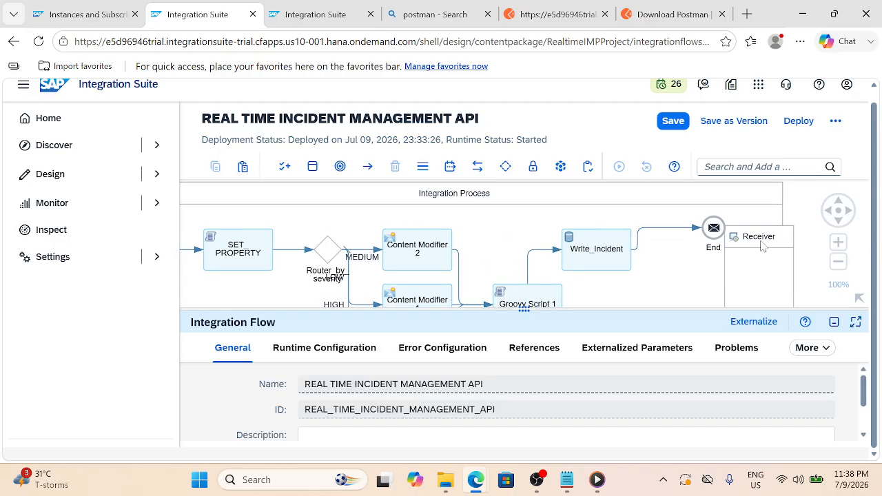
{"action": "left_click_drag", "start_coordinate": [765, 241], "coordinate": [837, 232]}
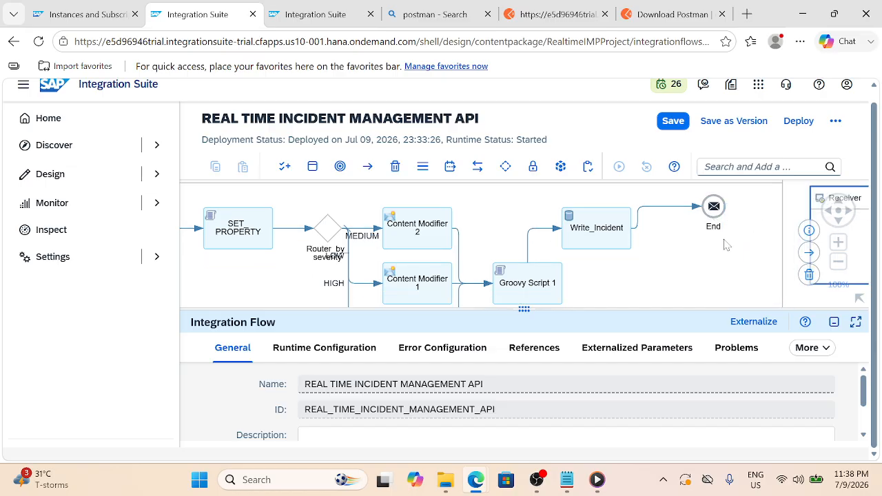
{"action": "left_click", "coordinate": [750, 301]}
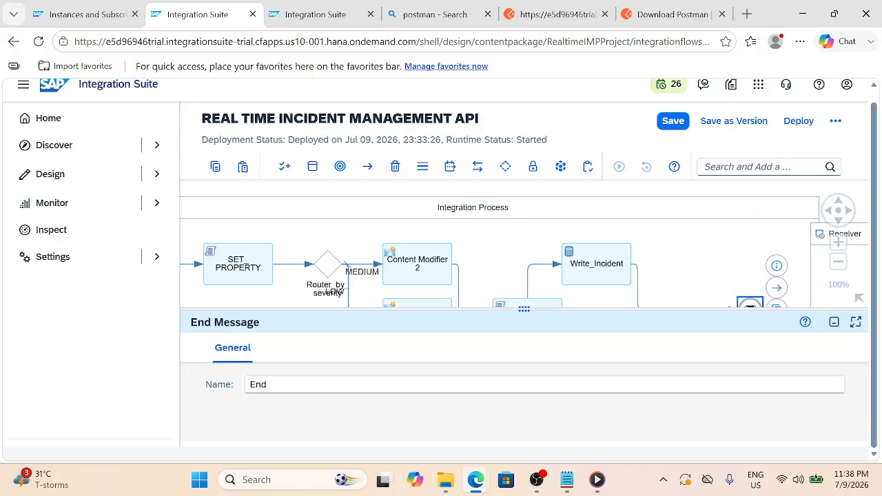
{"action": "left_click_drag", "start_coordinate": [783, 223], "coordinate": [736, 204]}
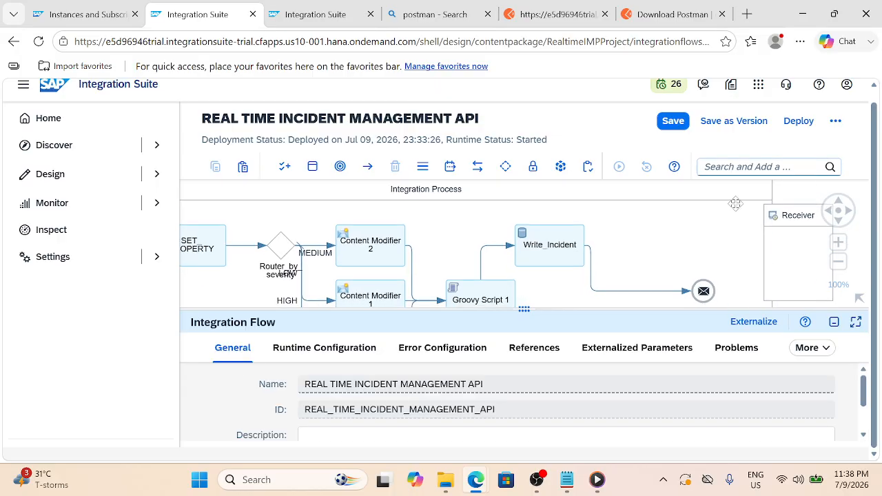
{"action": "left_click", "coordinate": [634, 290]}
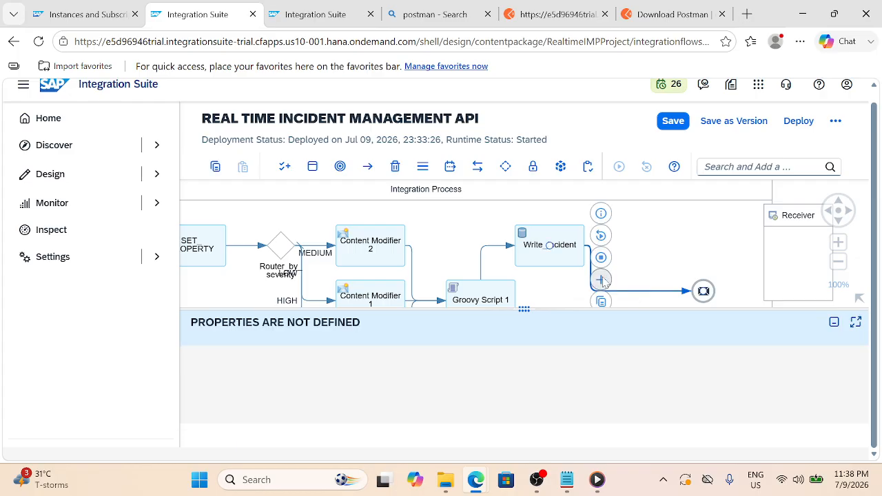
Add a Groovy Script step on the Write_Incident-to-End connector via a 'groo' search
{"action": "left_click", "coordinate": [602, 281]}
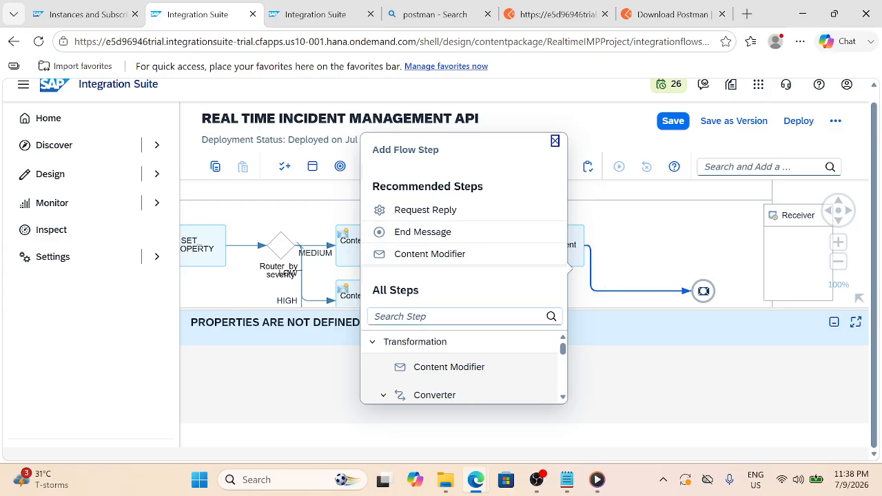
{"action": "left_click", "coordinate": [444, 316]}
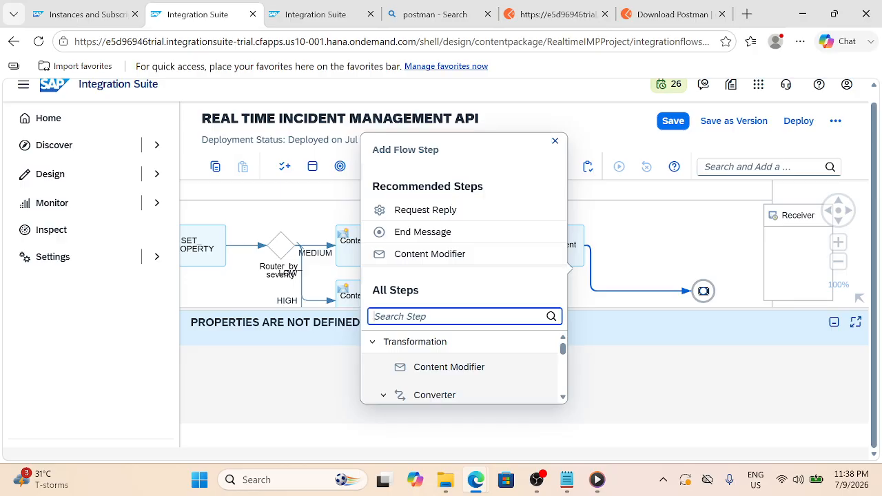
{"action": "type", "text": "groo"}
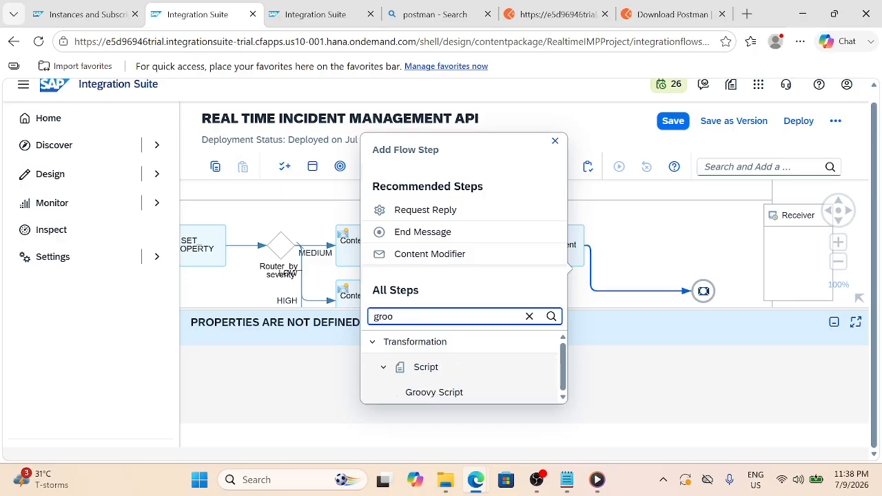
{"action": "left_click", "coordinate": [457, 393]}
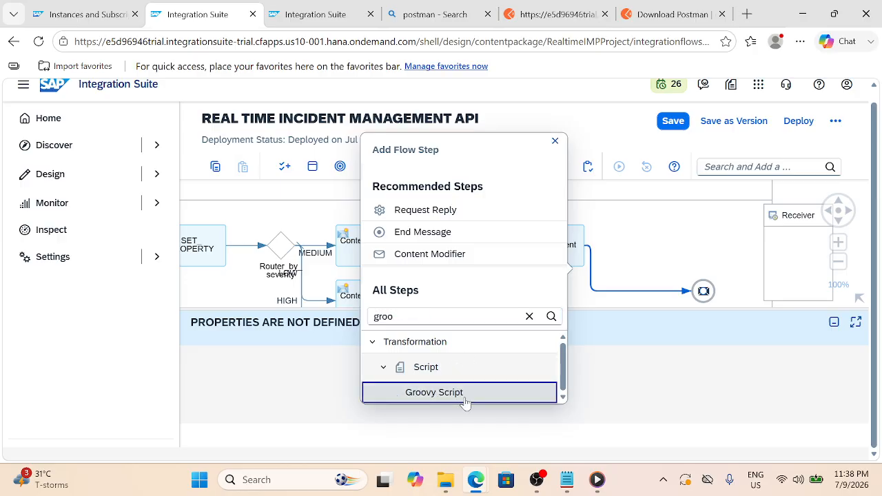
{"action": "left_click", "coordinate": [464, 394]}
Select the Response Groovy code from the import lines to the closing brace in Notepad
{"action": "left_click", "coordinate": [567, 480]}
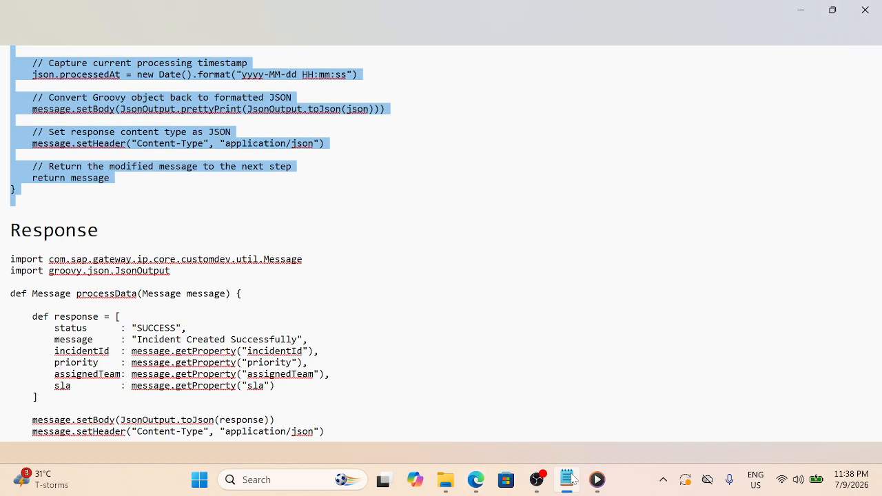
{"action": "scroll", "coordinate": [441, 244], "scroll_direction": "down", "scroll_amount": 1}
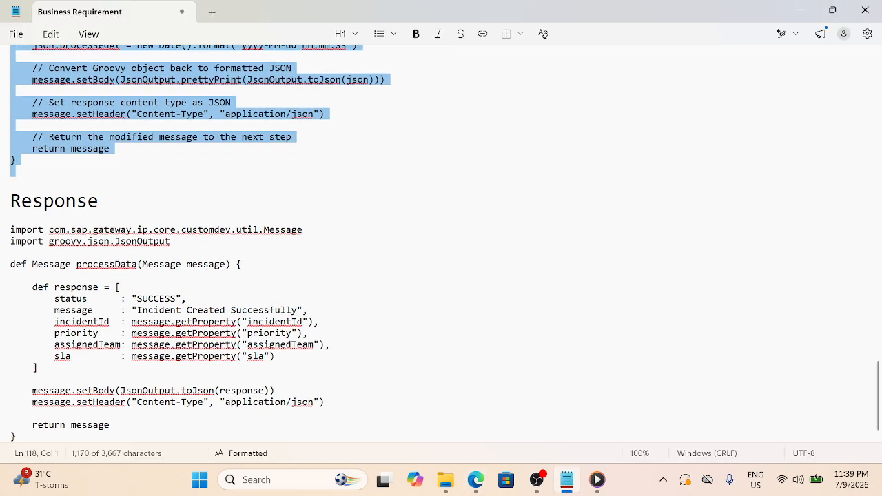
{"action": "left_click_drag", "start_coordinate": [10, 229], "coordinate": [19, 439]}
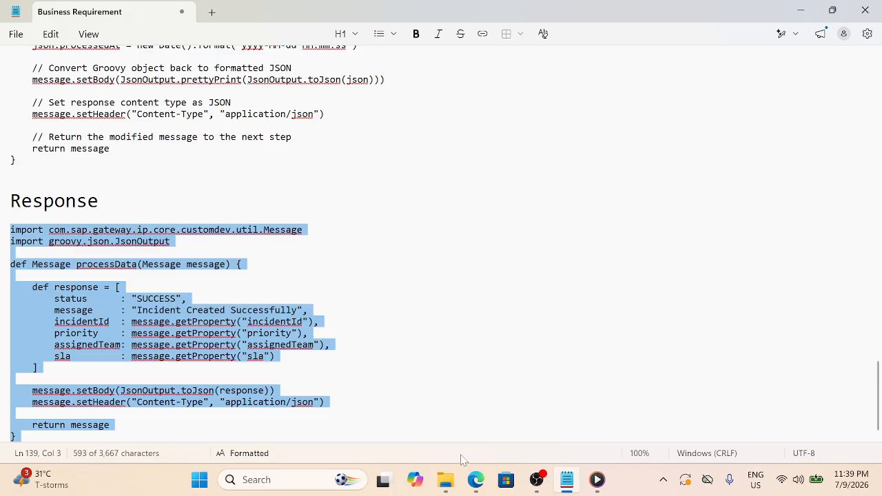
Back in the flow editor, create a new script file for the Groovy Script step
{"action": "mouse_move", "coordinate": [475, 482]}
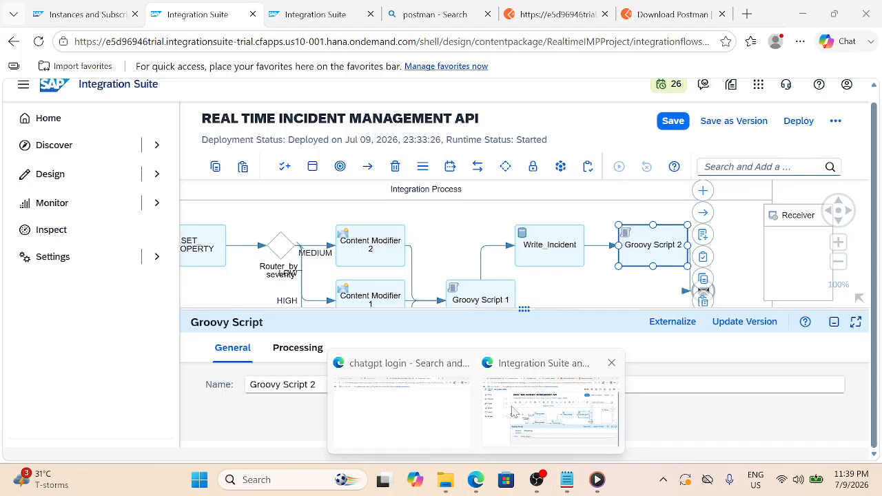
{"action": "left_click", "coordinate": [574, 387]}
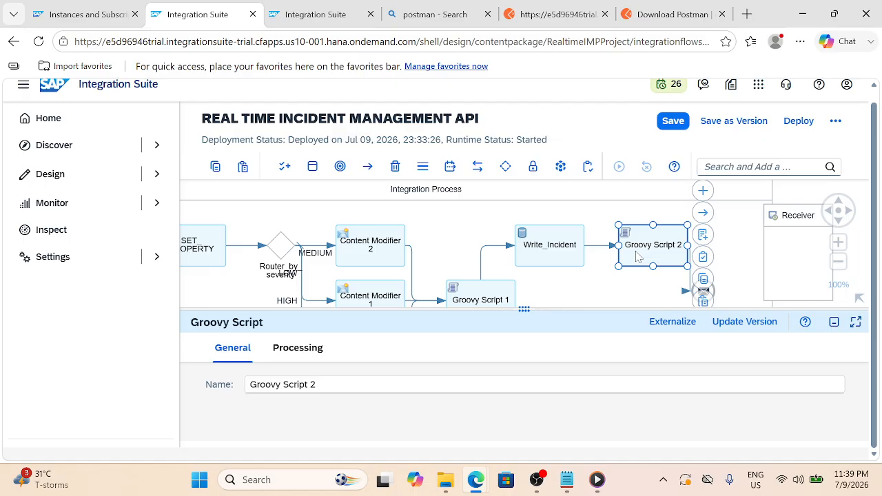
{"action": "left_click", "coordinate": [318, 350]}
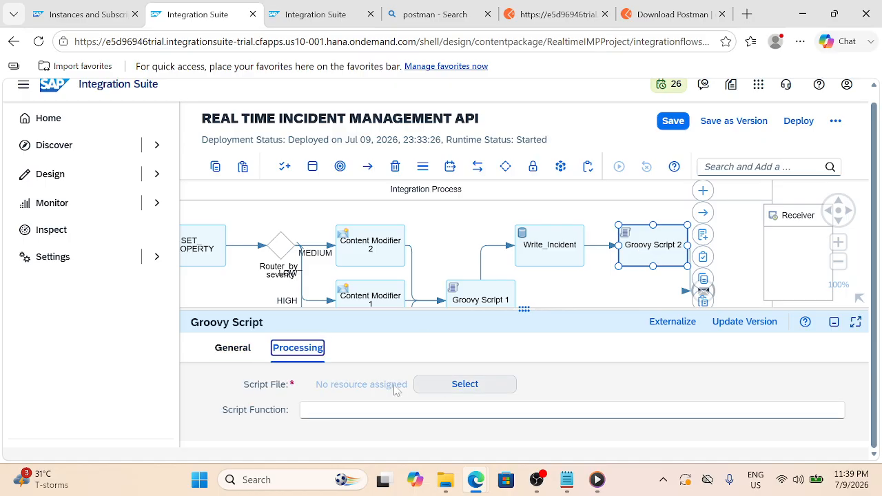
{"action": "left_click", "coordinate": [701, 239]}
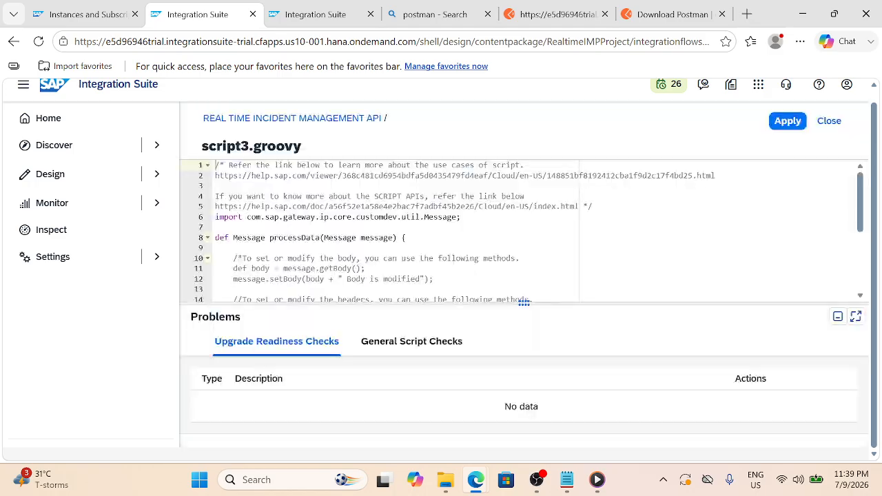
Replace the template with the success-response code returning SUCCESS and incident JSON, and apply it
{"action": "left_click", "coordinate": [216, 248]}
{"action": "key", "text": "ctrl+a"}
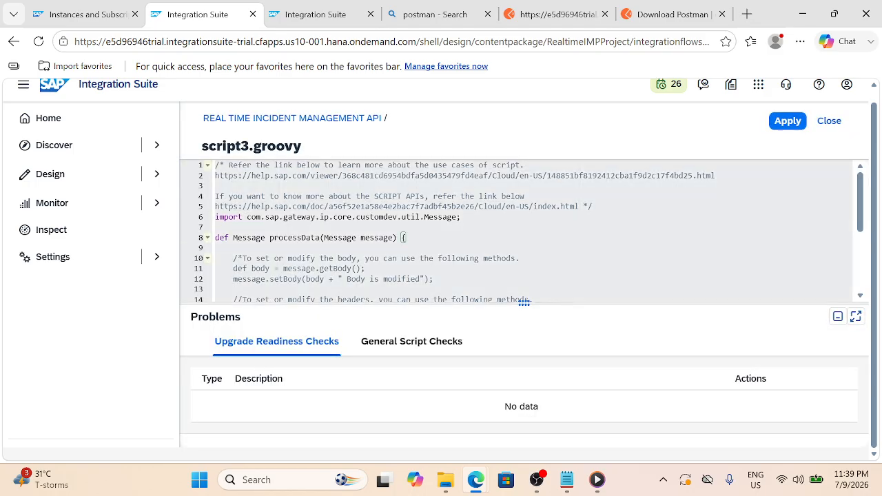
{"action": "key", "text": "ctrl+v"}
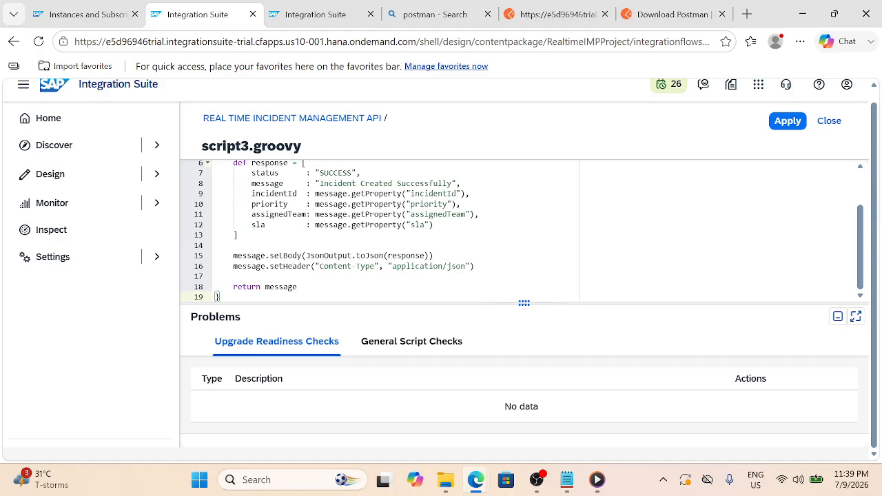
{"action": "scroll", "coordinate": [379, 231], "scroll_direction": "up", "scroll_amount": 2}
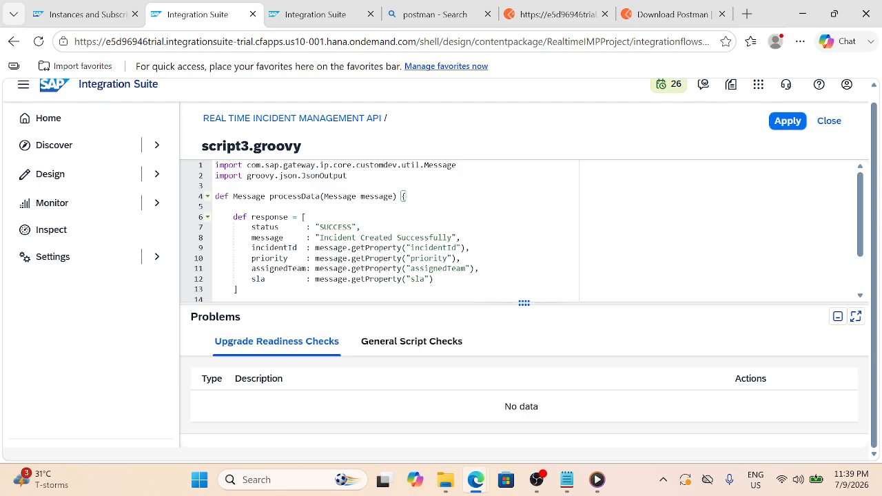
{"action": "scroll", "coordinate": [379, 230], "scroll_direction": "down", "scroll_amount": 2}
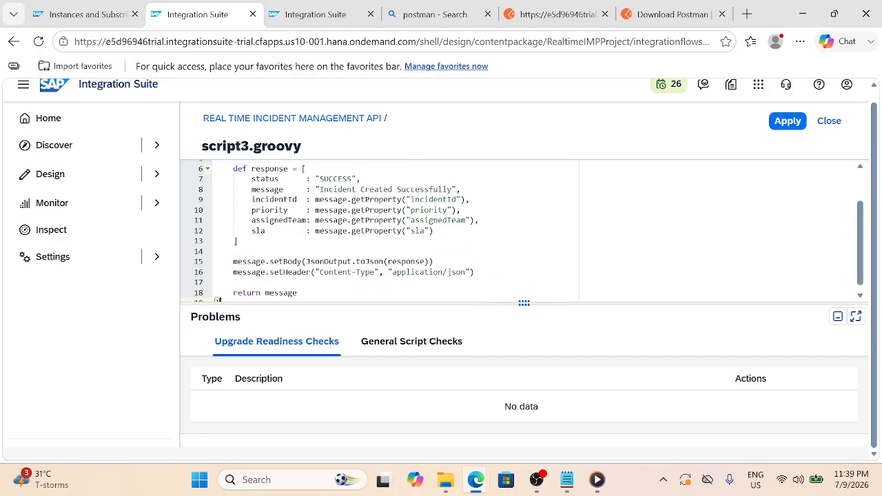
{"action": "scroll", "coordinate": [379, 231], "scroll_direction": "down", "scroll_amount": 1}
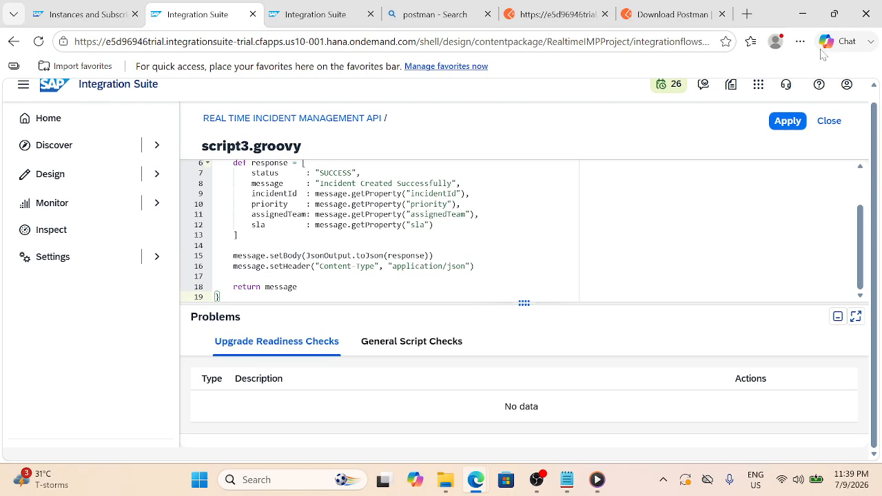
{"action": "left_click", "coordinate": [788, 122]}
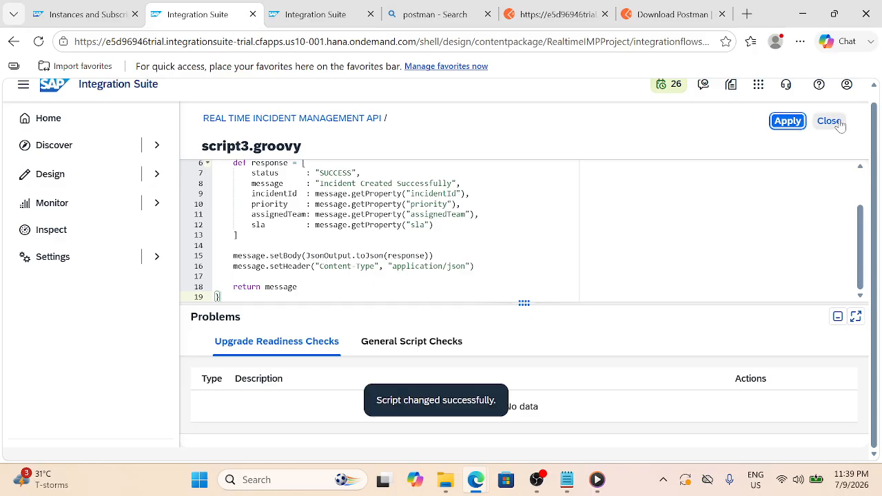
{"action": "left_click", "coordinate": [829, 121]}
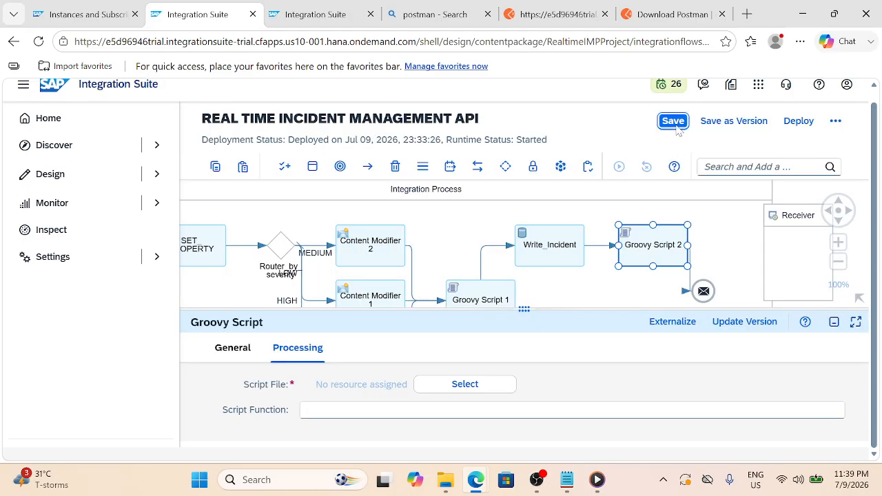
Save the REAL TIME INCIDENT MANAGEMENT API flow and redeploy it to the Cloud Integration runtime
{"action": "left_click", "coordinate": [672, 121]}
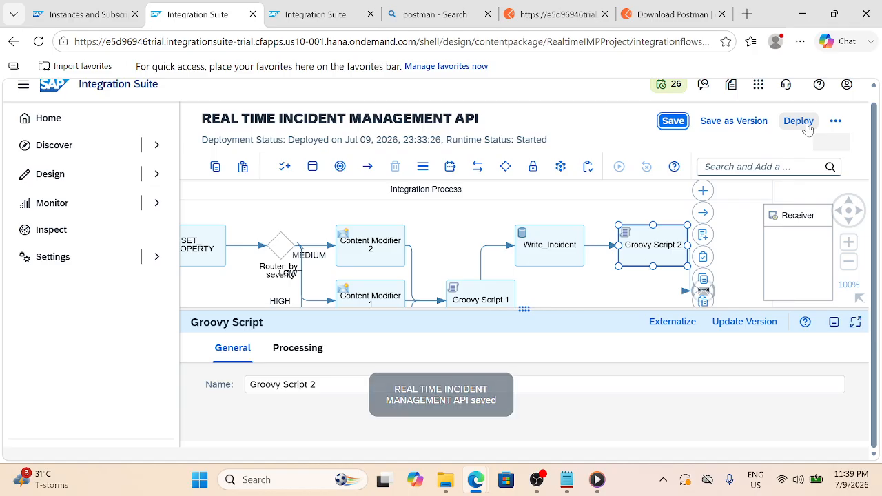
{"action": "left_click", "coordinate": [807, 124]}
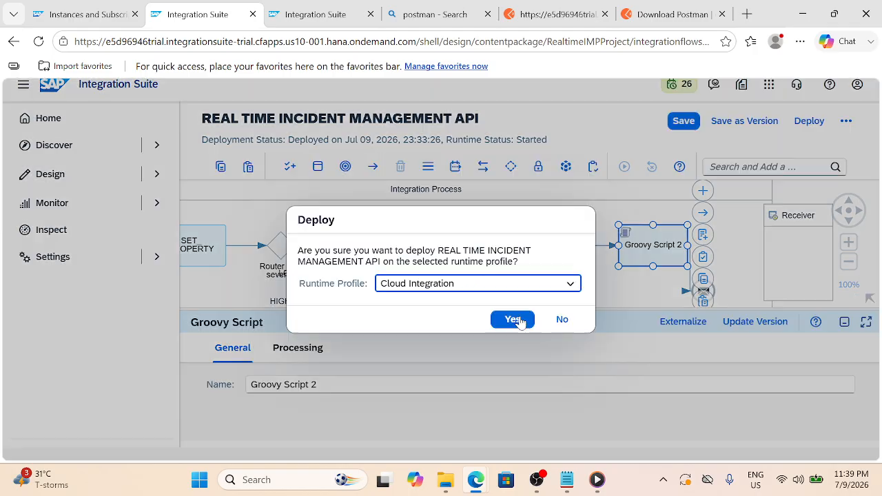
{"action": "left_click", "coordinate": [513, 319]}
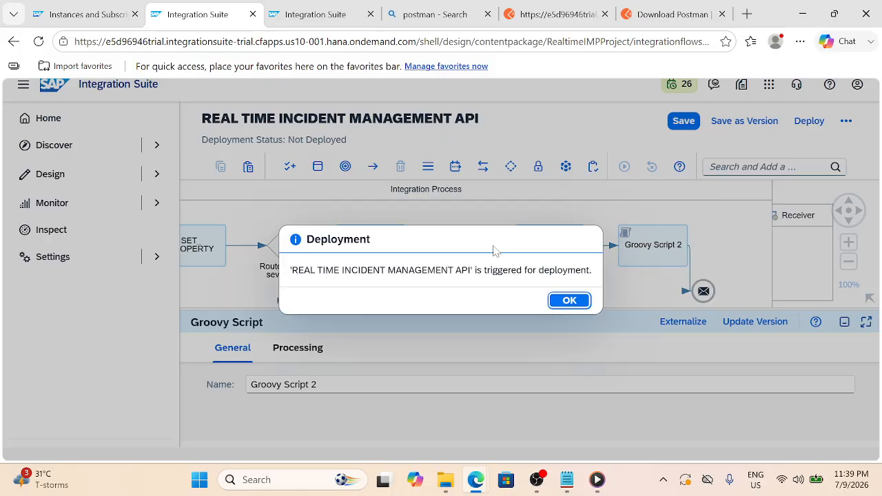
{"action": "left_click", "coordinate": [564, 300]}
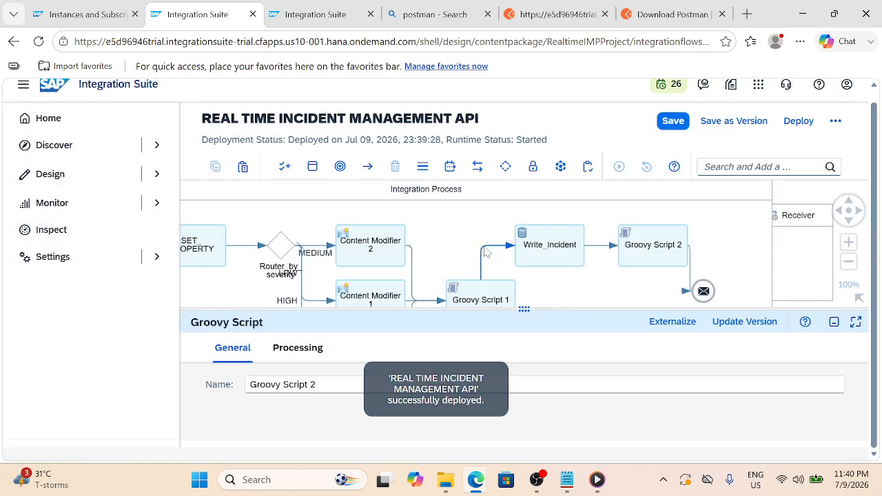
{"action": "left_click", "coordinate": [485, 252]}
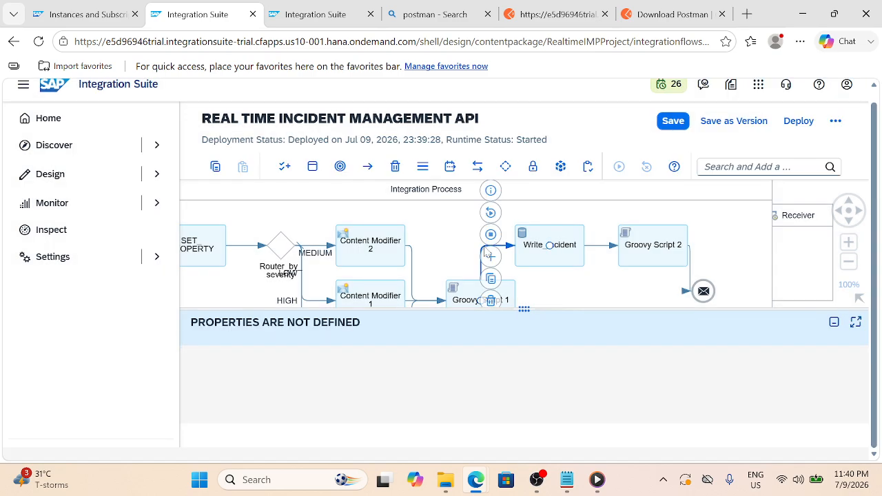
Send the INC1001 incident request to the flow with severity HIGH
{"action": "left_click", "coordinate": [524, 20]}
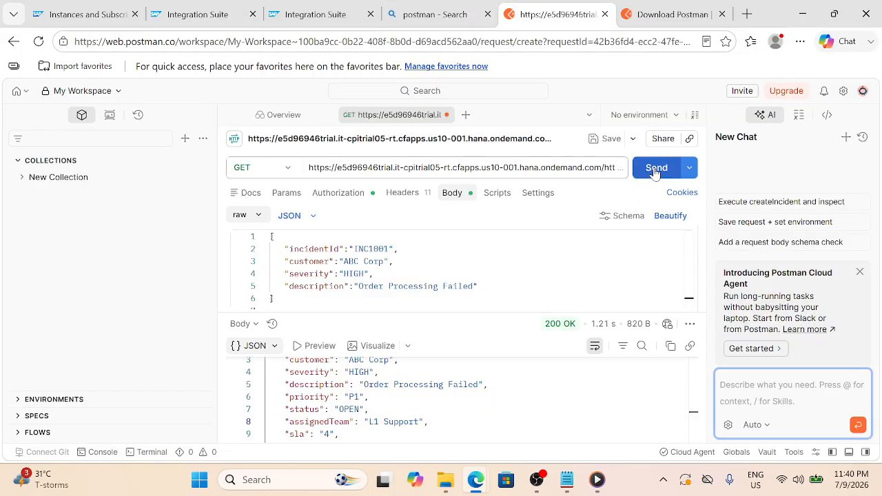
{"action": "left_click", "coordinate": [655, 171]}
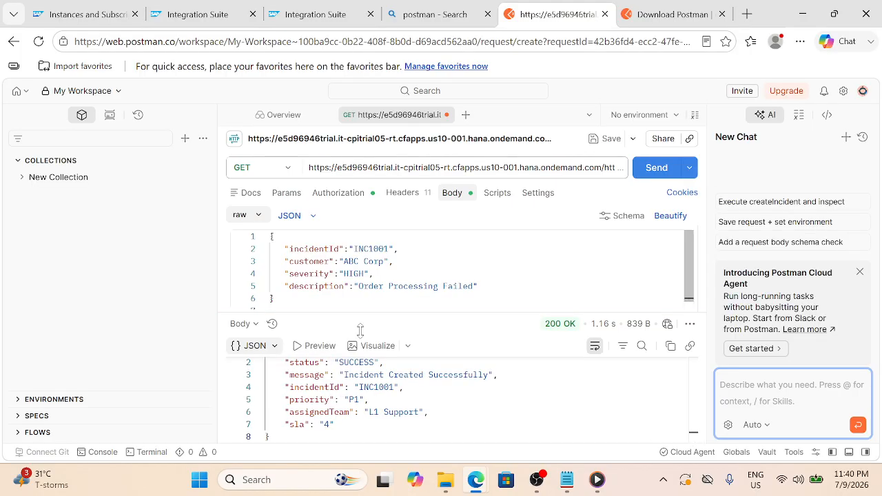
{"action": "scroll", "coordinate": [372, 396], "scroll_direction": "up", "scroll_amount": 1}
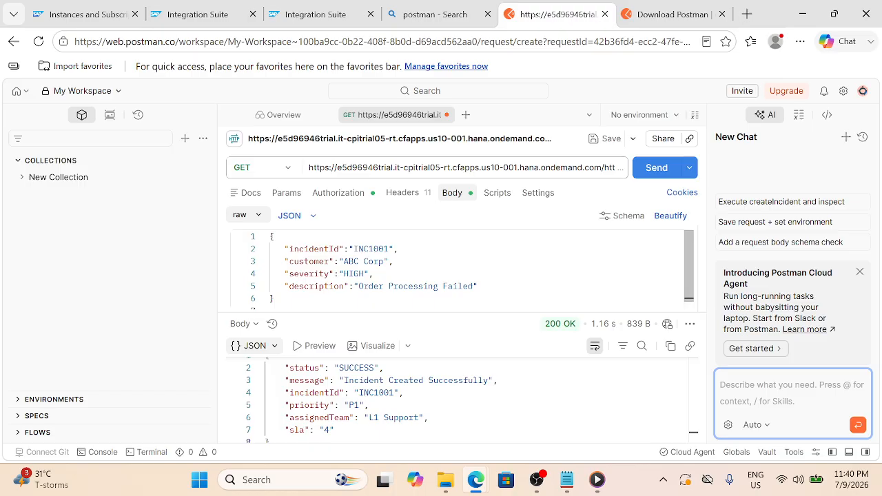
Change severity to LOW and resend, getting 200 OK with P3, L3 Support and SLA 24
{"action": "double_click", "coordinate": [354, 274]}
{"action": "type", "text": "LOW"}
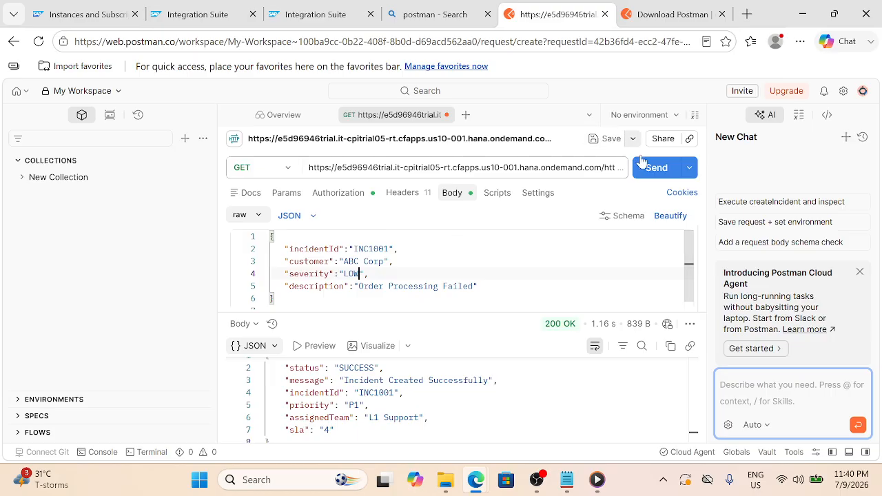
{"action": "left_click", "coordinate": [657, 168]}
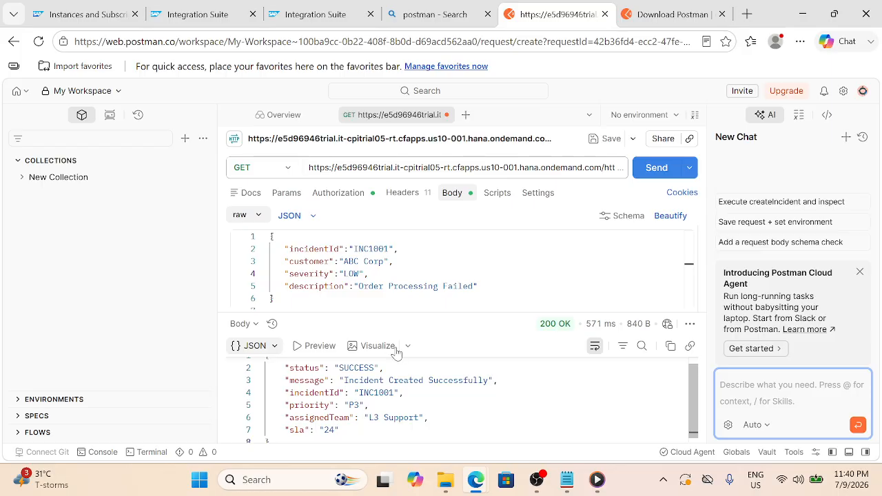
{"action": "scroll", "coordinate": [406, 386], "scroll_direction": "down", "scroll_amount": 1}
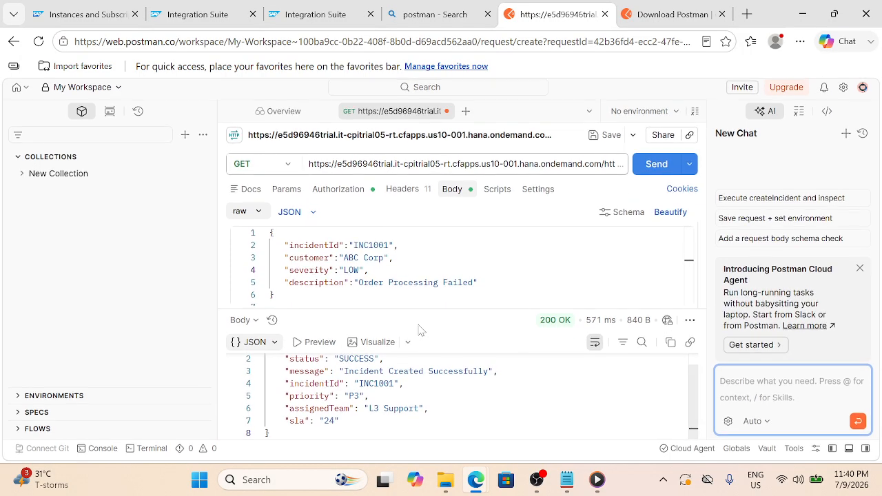
{"action": "left_click", "coordinate": [323, 11]}
{"action": "left_click", "coordinate": [198, 14]}
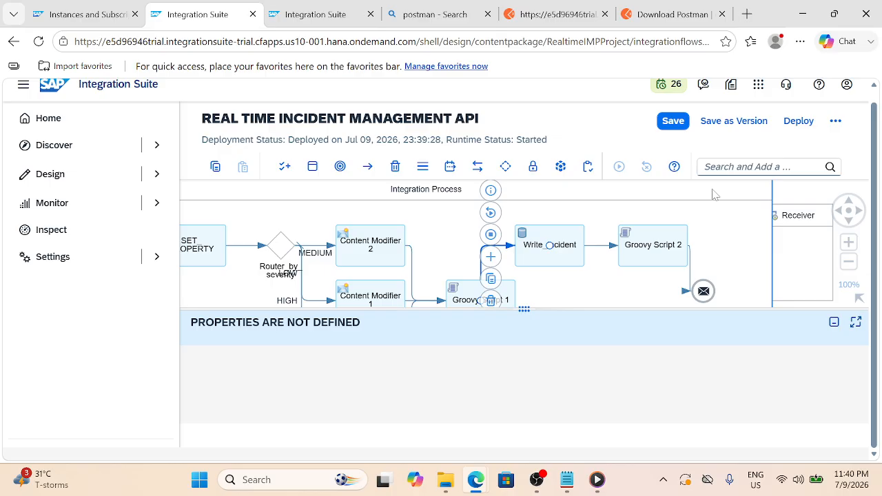
{"action": "left_click_drag", "start_coordinate": [850, 242], "coordinate": [849, 242]}
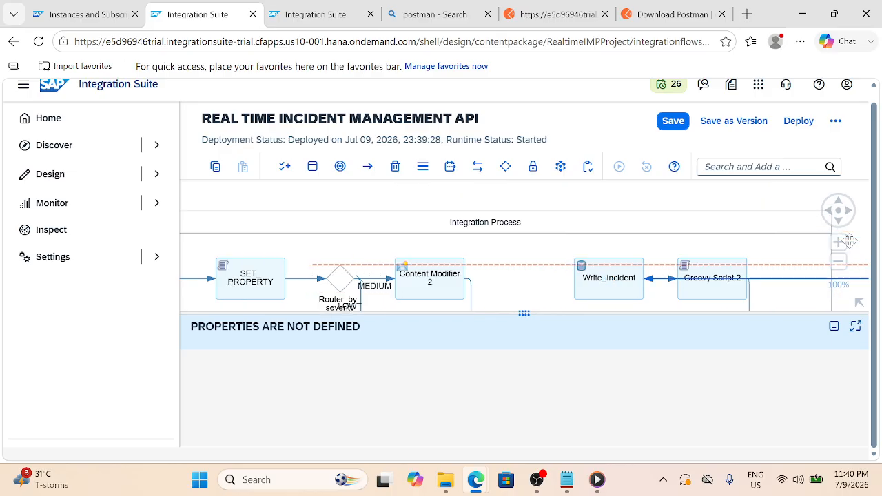
{"action": "left_click", "coordinate": [797, 207]}
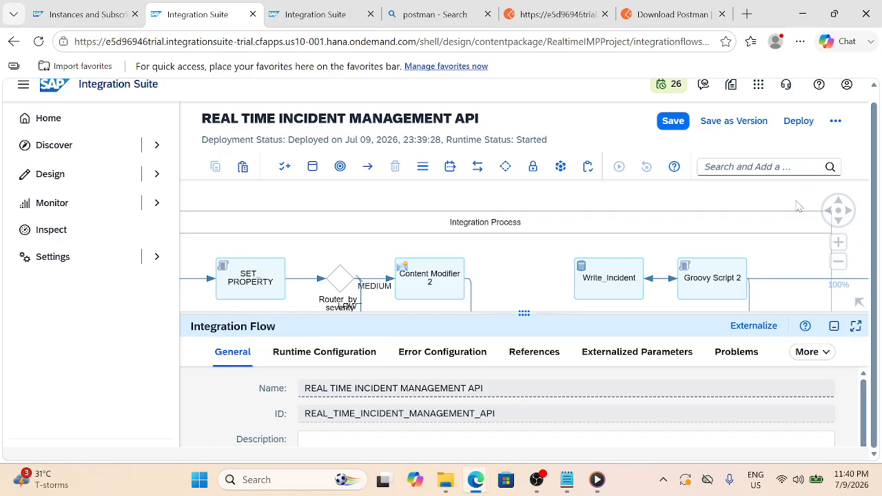
{"action": "left_click_drag", "start_coordinate": [797, 207], "coordinate": [700, 178]}
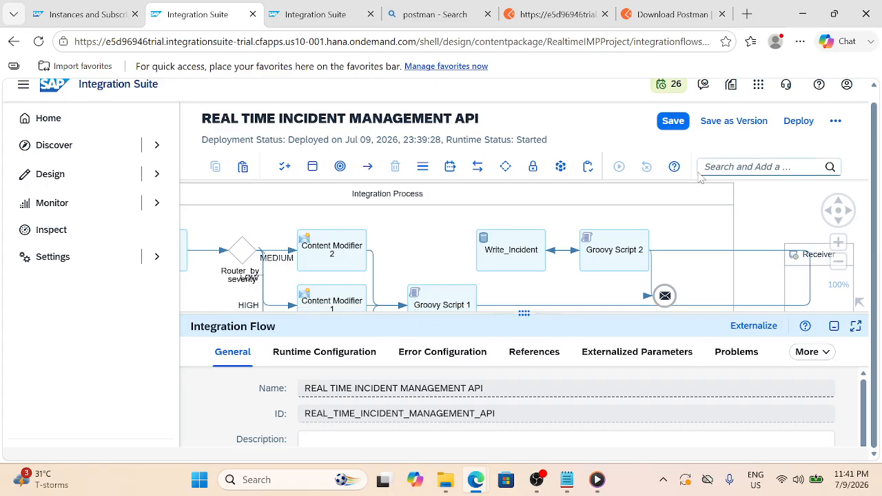
{"action": "left_click", "coordinate": [733, 195]}
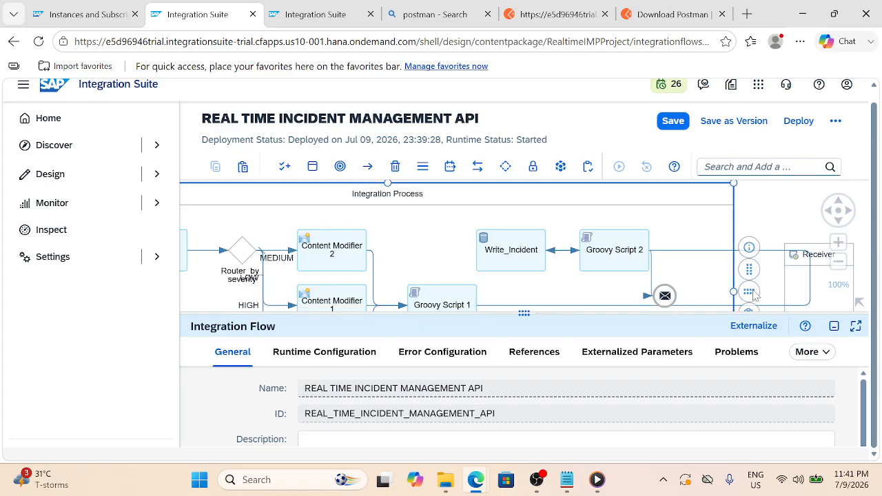
{"action": "left_click", "coordinate": [753, 295]}
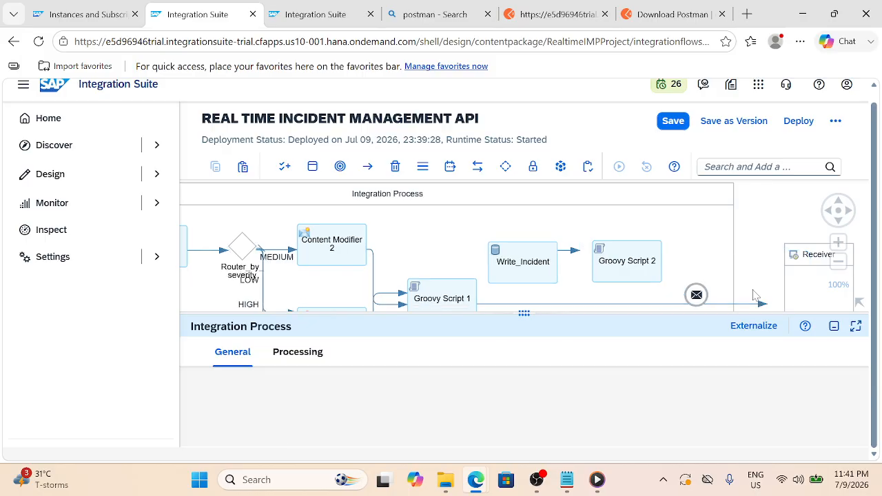
{"action": "left_click", "coordinate": [832, 327]}
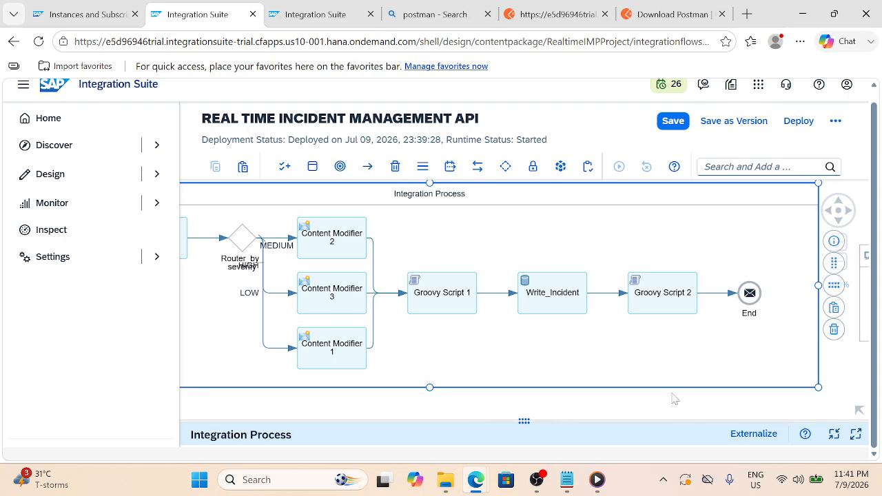
{"action": "left_click", "coordinate": [693, 400]}
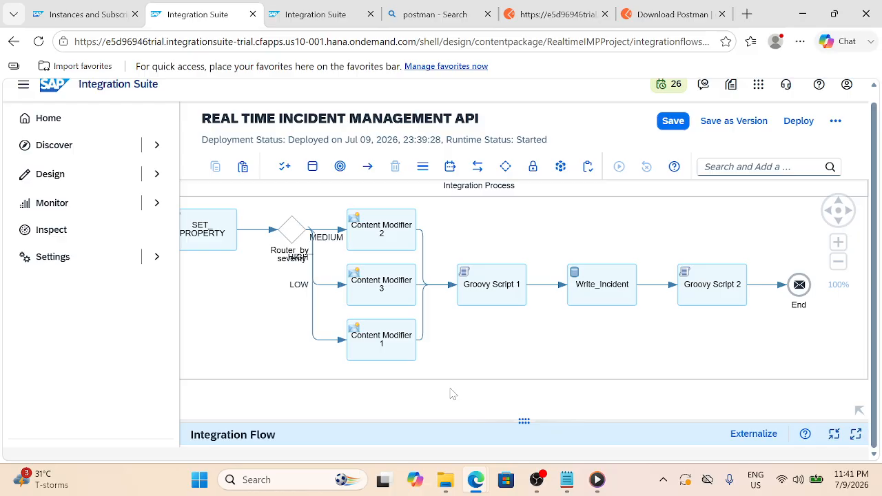
{"action": "left_click_drag", "start_coordinate": [450, 388], "coordinate": [480, 399]}
{"action": "left_click_drag", "start_coordinate": [480, 399], "coordinate": [435, 400]}
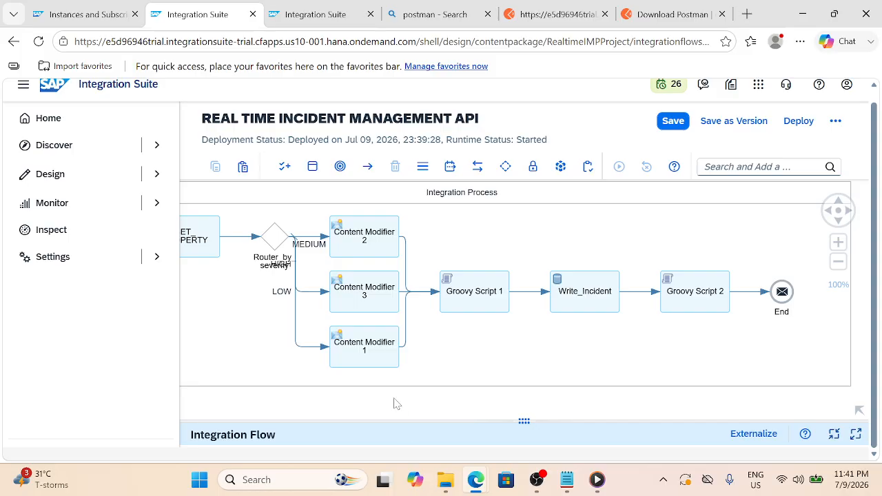
{"action": "mouse_move", "coordinate": [396, 403]}
{"action": "left_mouse_down"}
{"action": "mouse_move", "coordinate": [420, 409]}
{"action": "mouse_move", "coordinate": [401, 398]}
{"action": "left_mouse_up"}
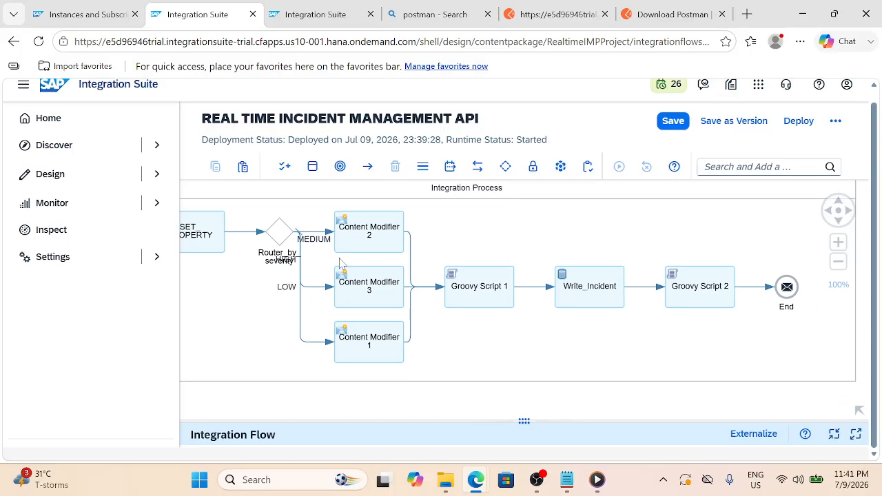
{"action": "left_click_drag", "start_coordinate": [271, 391], "coordinate": [358, 416]}
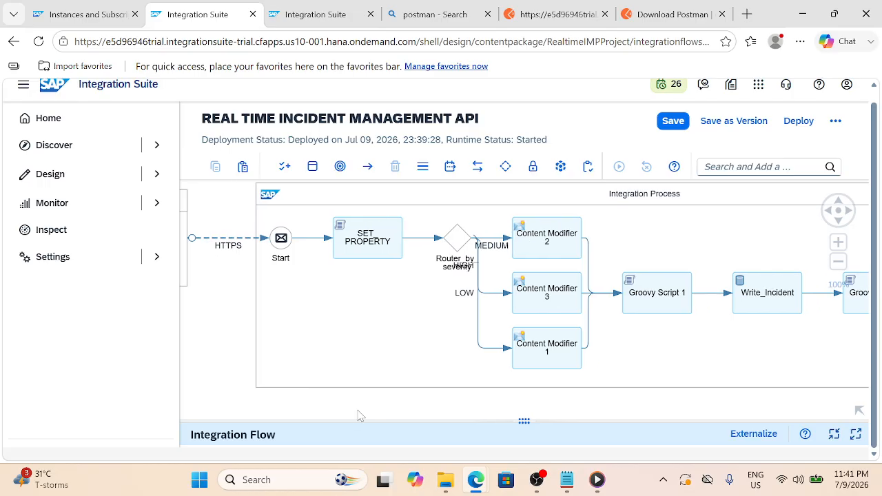
{"action": "left_click_drag", "start_coordinate": [274, 400], "coordinate": [318, 407]}
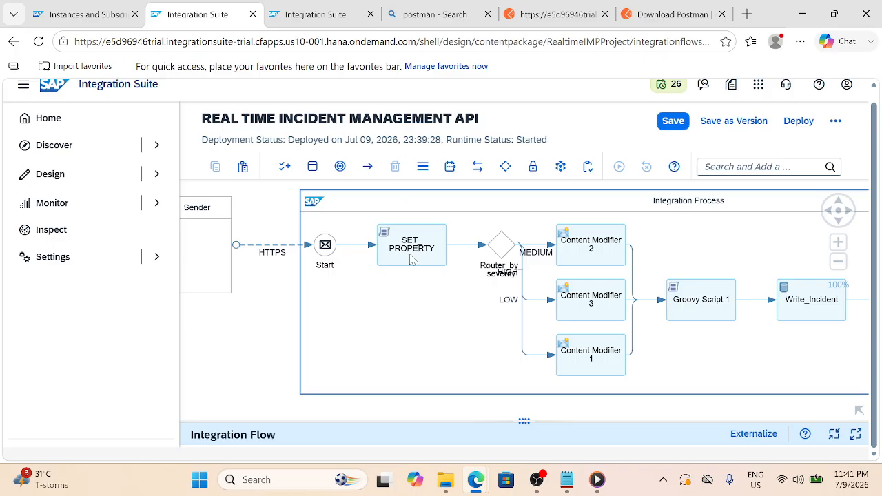
{"action": "left_click", "coordinate": [531, 13]}
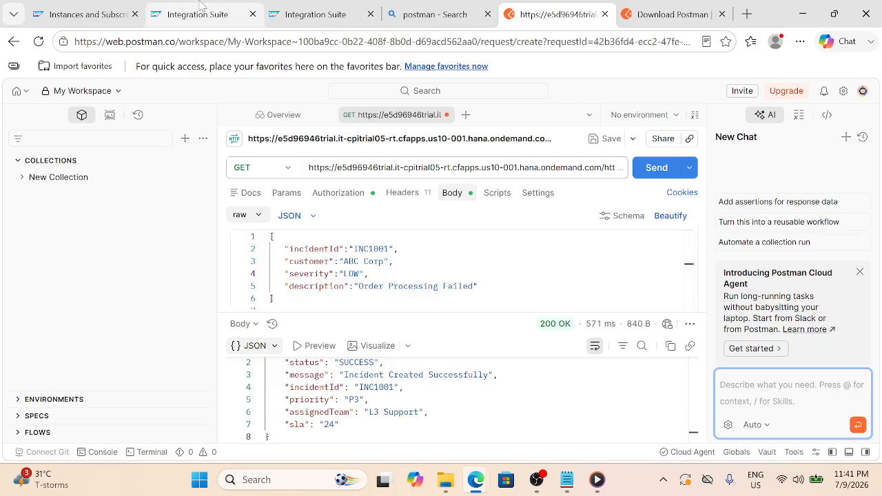
Glance at the Monitor tab, then reopen the incident flow design and select SET PROPERTY
{"action": "left_click", "coordinate": [287, 8]}
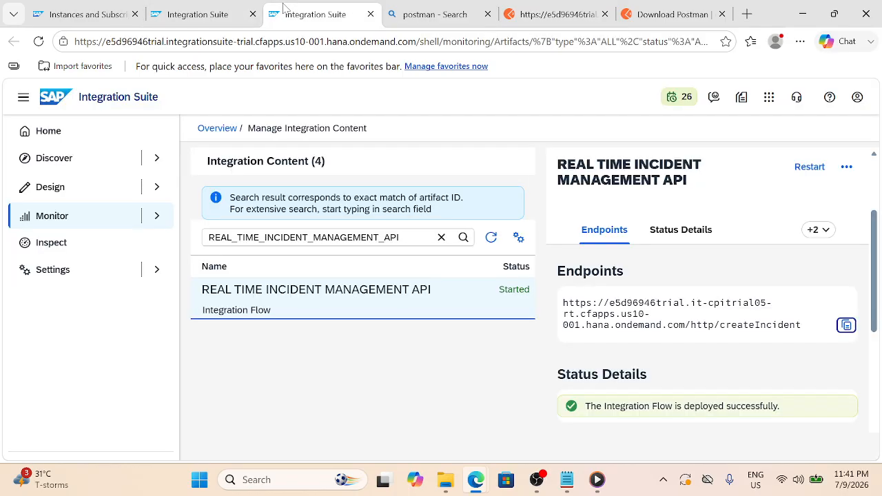
{"action": "left_click", "coordinate": [185, 18]}
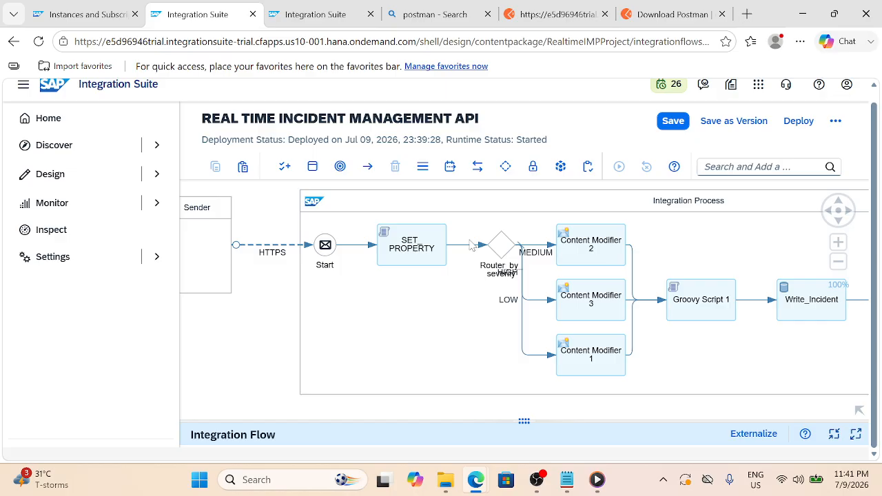
{"action": "left_click", "coordinate": [398, 255]}
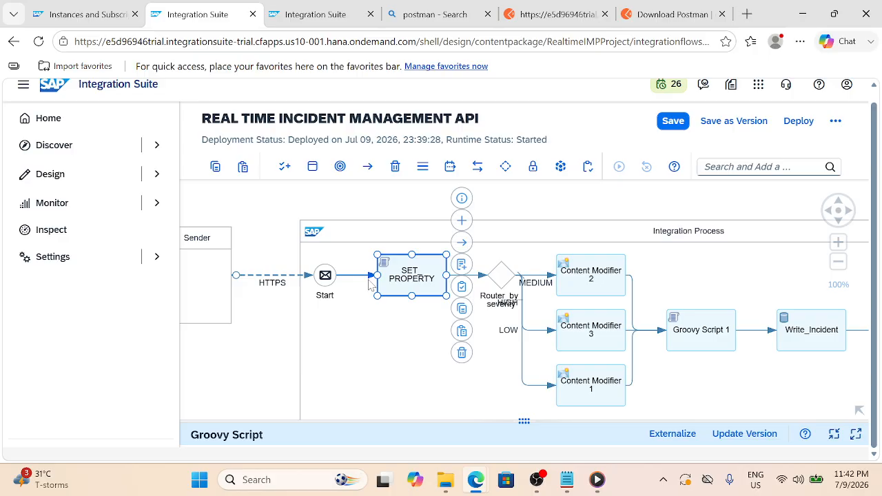
Lower the Router_by_severity step and pull the LOW and MEDIUM route bends toward it
{"action": "left_click", "coordinate": [397, 369]}
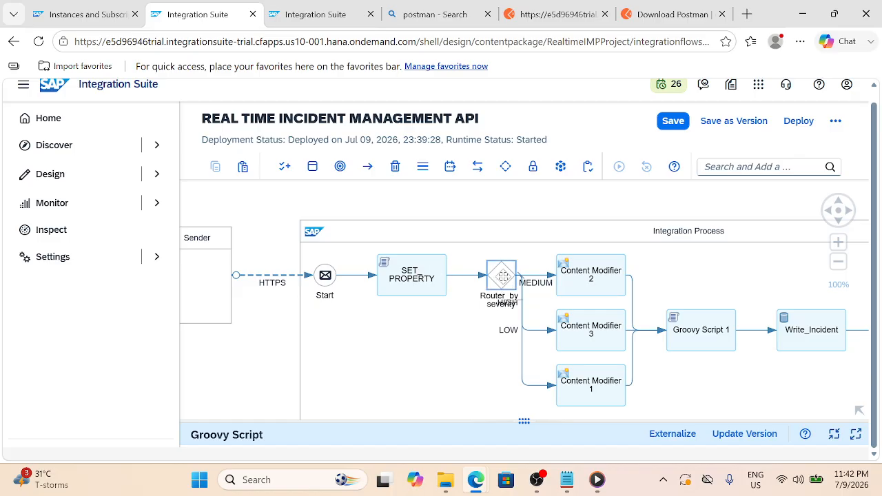
{"action": "left_click_drag", "start_coordinate": [502, 276], "coordinate": [456, 337]}
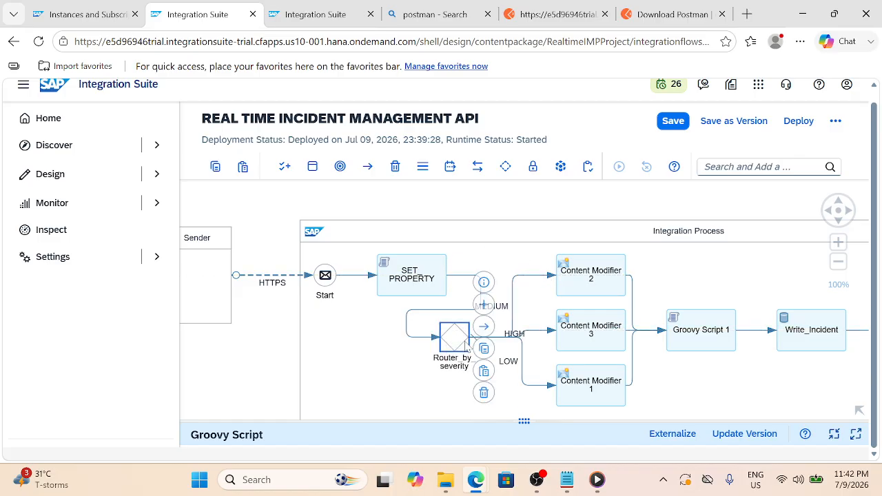
{"action": "left_click", "coordinate": [247, 374]}
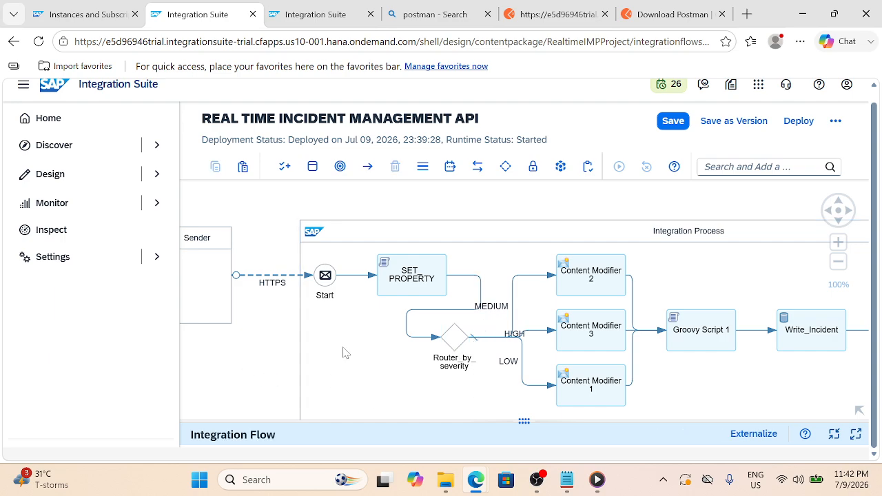
{"action": "left_click", "coordinate": [511, 333]}
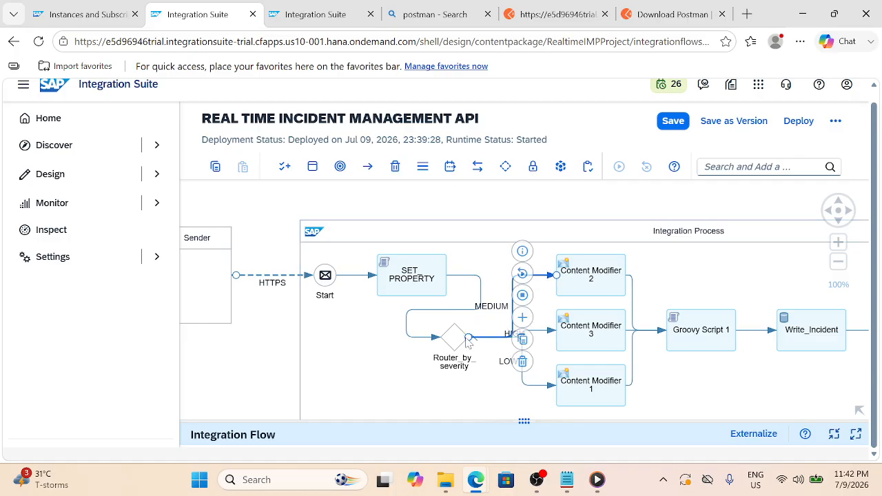
{"action": "left_click", "coordinate": [480, 295]}
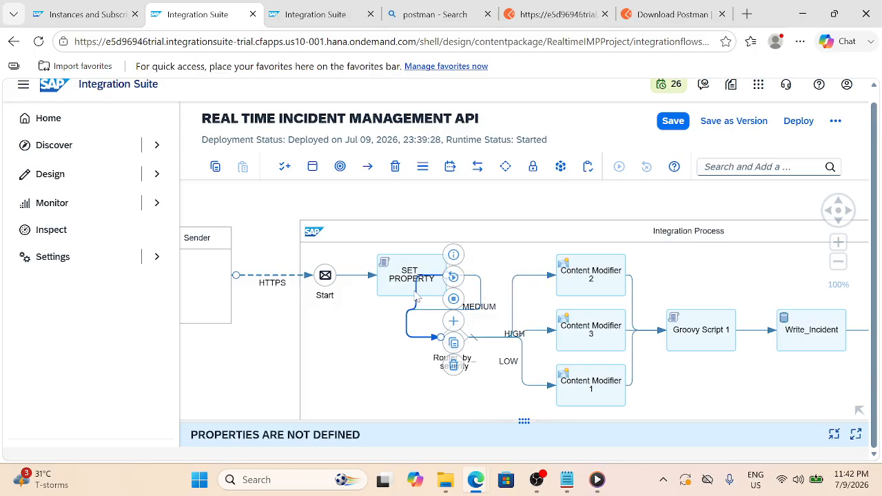
{"action": "left_click", "coordinate": [416, 297]}
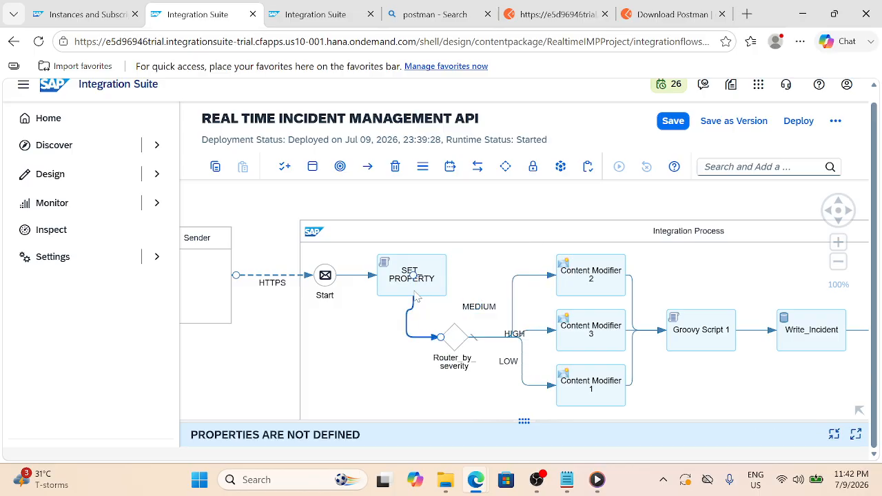
{"action": "left_click", "coordinate": [282, 368]}
{"action": "left_click", "coordinate": [522, 366]}
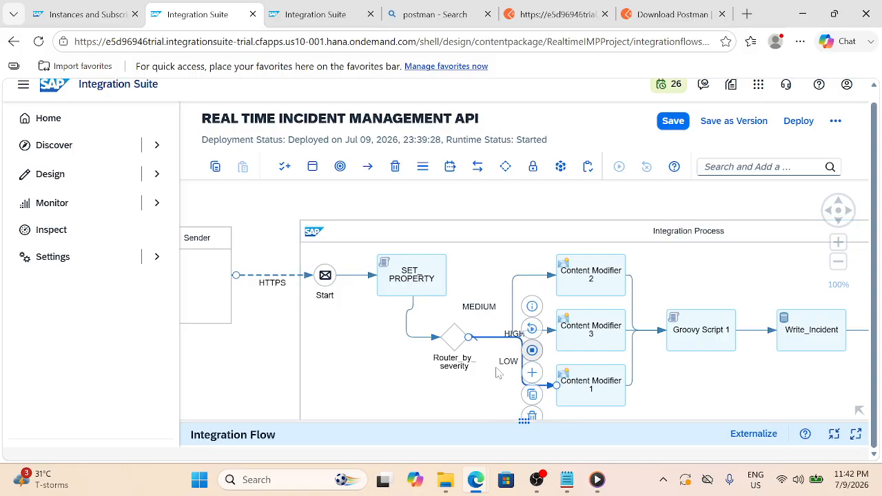
{"action": "left_click_drag", "start_coordinate": [523, 375], "coordinate": [471, 393]}
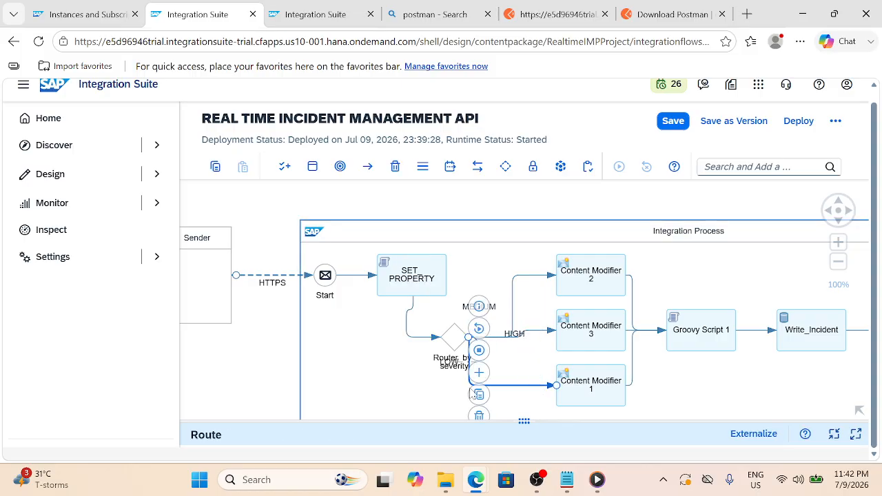
{"action": "left_click_drag", "start_coordinate": [512, 320], "coordinate": [474, 305]}
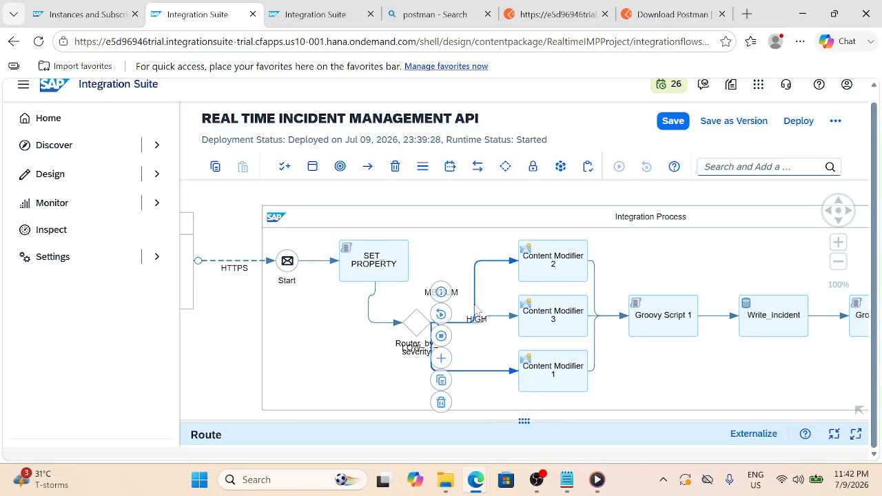
{"action": "left_click", "coordinate": [475, 307]}
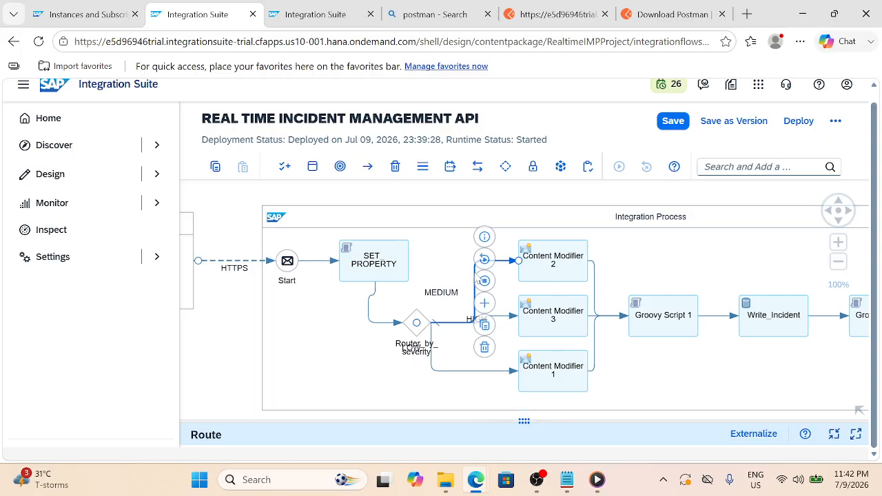
{"action": "left_click_drag", "start_coordinate": [475, 277], "coordinate": [438, 251]}
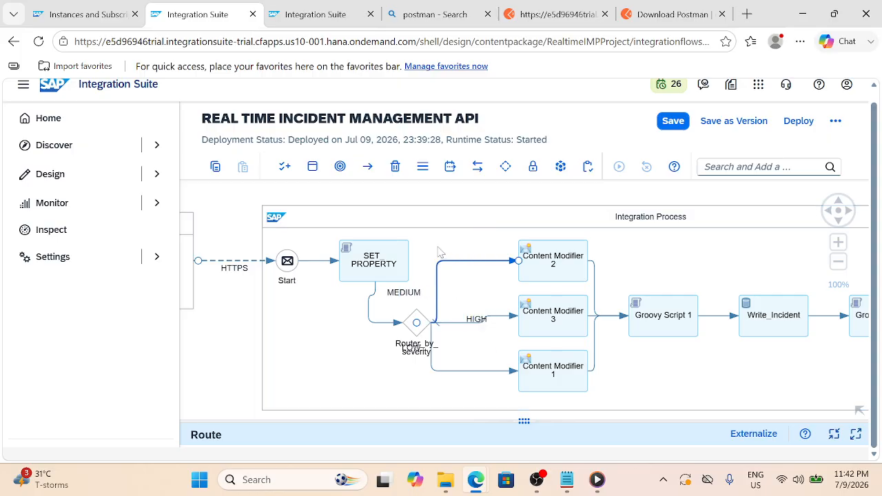
Nudge the Router_by_severity gateway and shift the Integration Process pool into place
{"action": "left_click", "coordinate": [317, 373]}
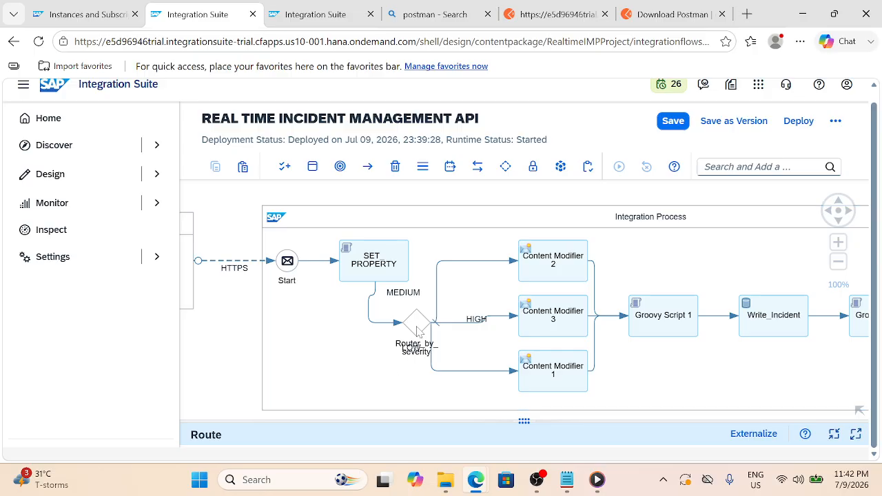
{"action": "left_click_drag", "start_coordinate": [413, 332], "coordinate": [387, 336]}
{"action": "left_click", "coordinate": [234, 379]}
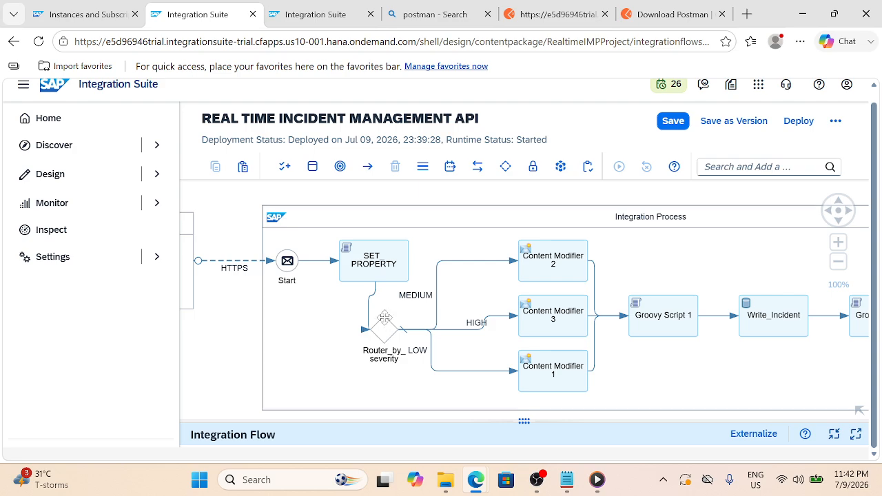
{"action": "left_click_drag", "start_coordinate": [374, 321], "coordinate": [379, 329]}
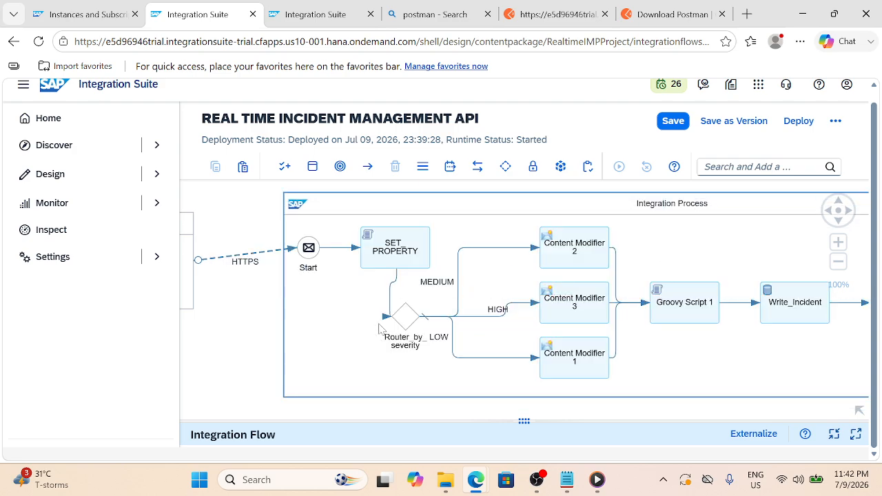
{"action": "left_click", "coordinate": [392, 321]}
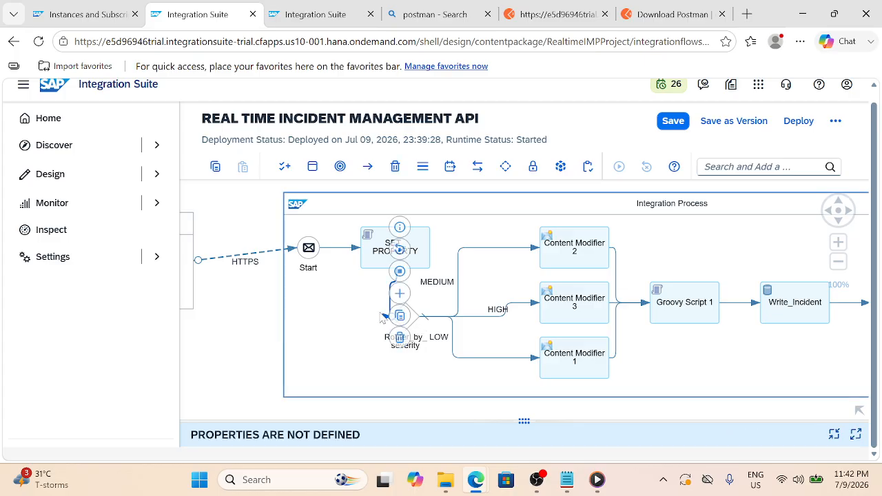
{"action": "left_click", "coordinate": [261, 339]}
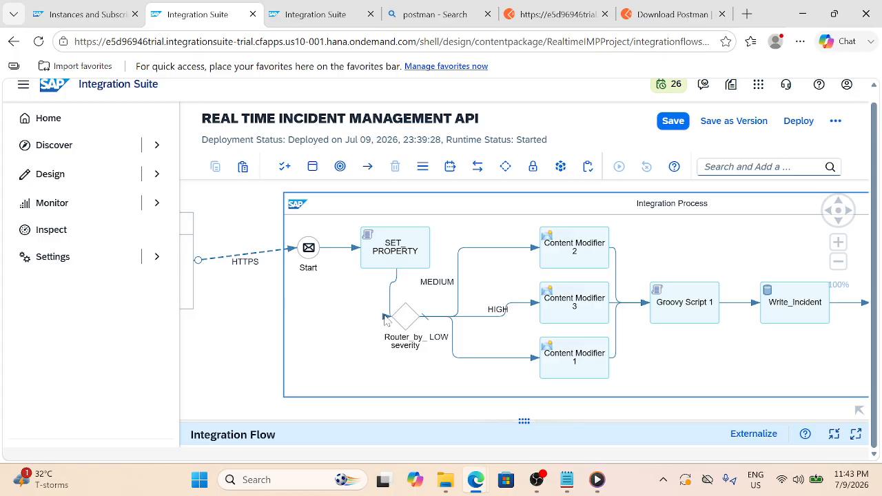
{"action": "left_click", "coordinate": [389, 303]}
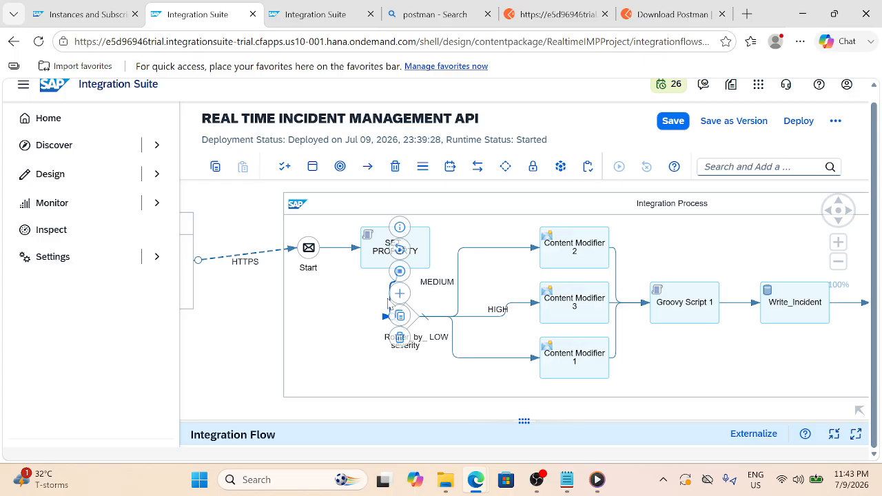
{"action": "left_click", "coordinate": [386, 318]}
{"action": "mouse_move", "coordinate": [386, 321]}
{"action": "left_mouse_down"}
{"action": "mouse_move", "coordinate": [396, 309]}
{"action": "mouse_move", "coordinate": [385, 316]}
{"action": "left_mouse_up"}
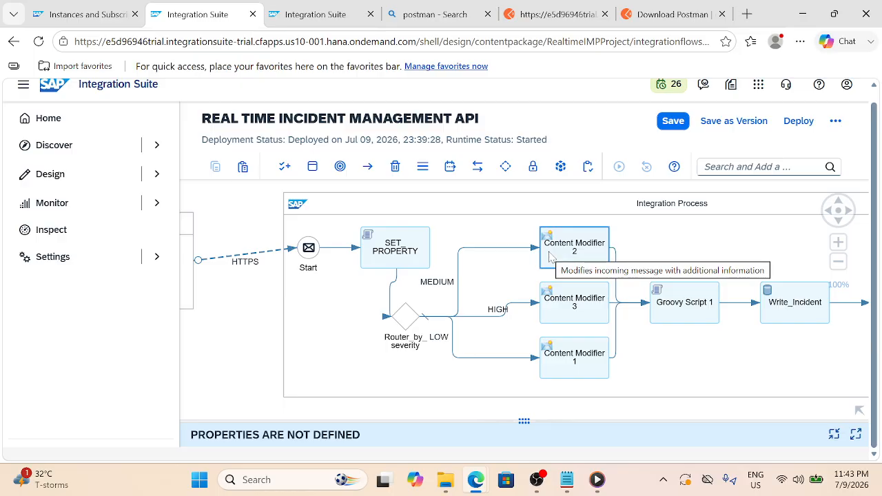
Inspect the HIGH route's routing condition in its Processing settings
{"action": "left_click", "coordinate": [509, 314]}
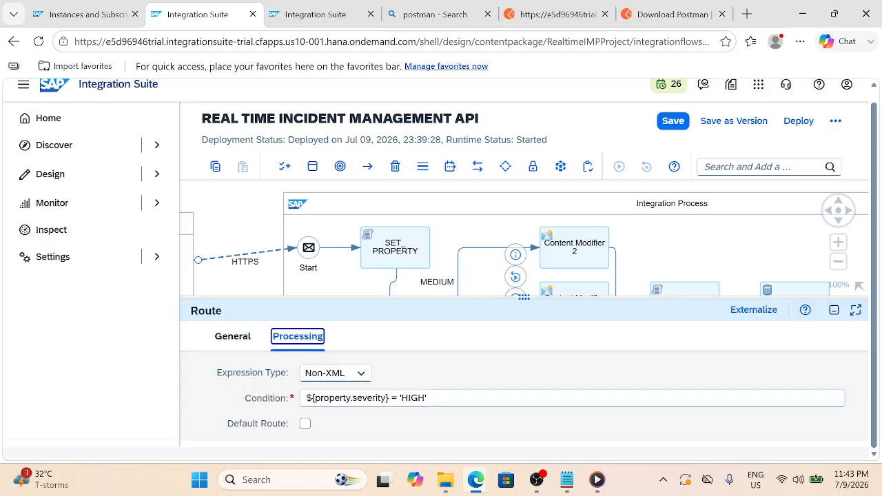
{"action": "left_click", "coordinate": [579, 289]}
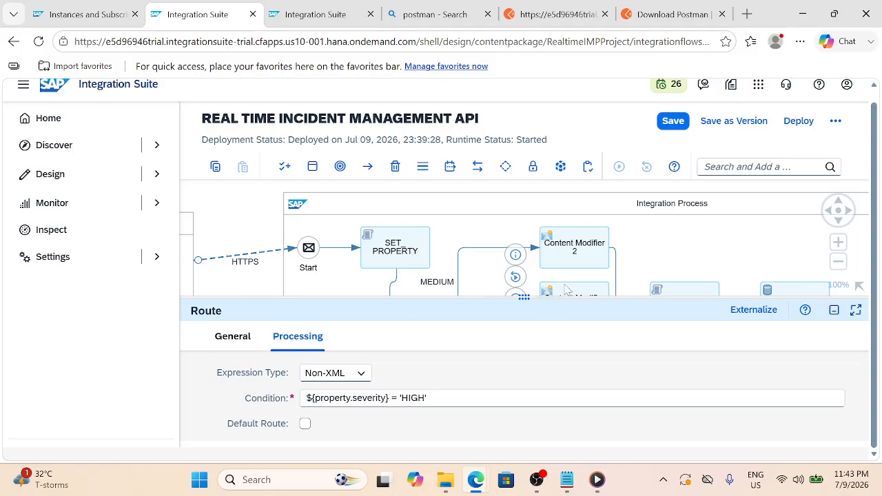
{"action": "left_click_drag", "start_coordinate": [472, 304], "coordinate": [472, 325]}
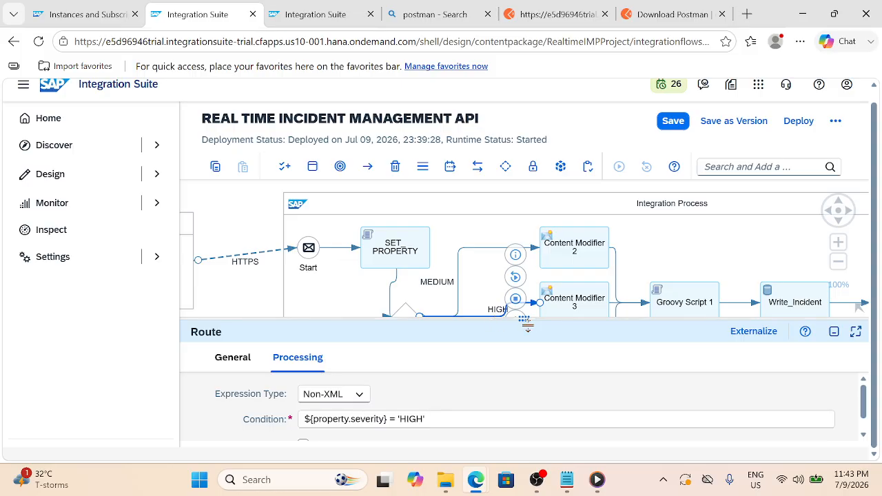
{"action": "left_click_drag", "start_coordinate": [527, 324], "coordinate": [527, 339]}
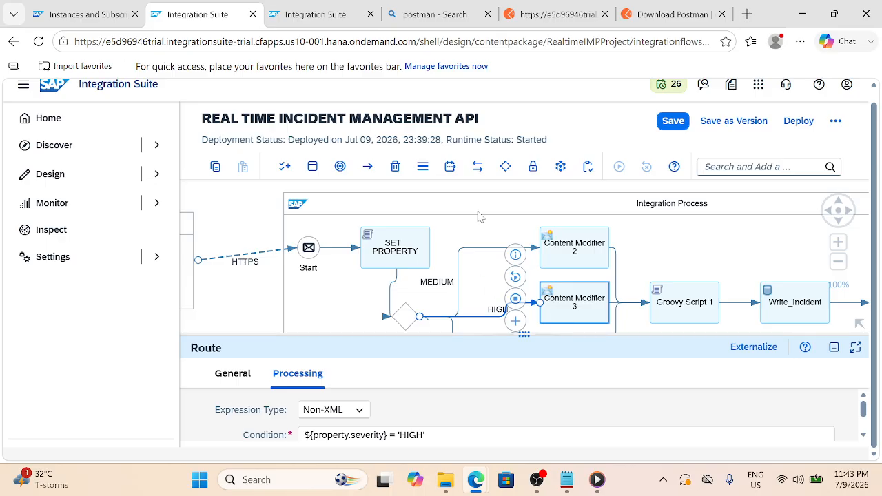
{"action": "left_click", "coordinate": [834, 348]}
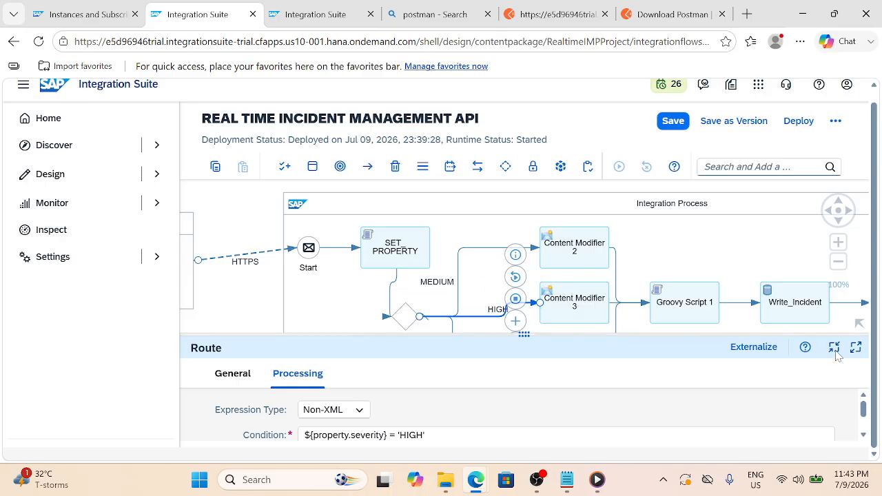
{"action": "left_click", "coordinate": [520, 338]}
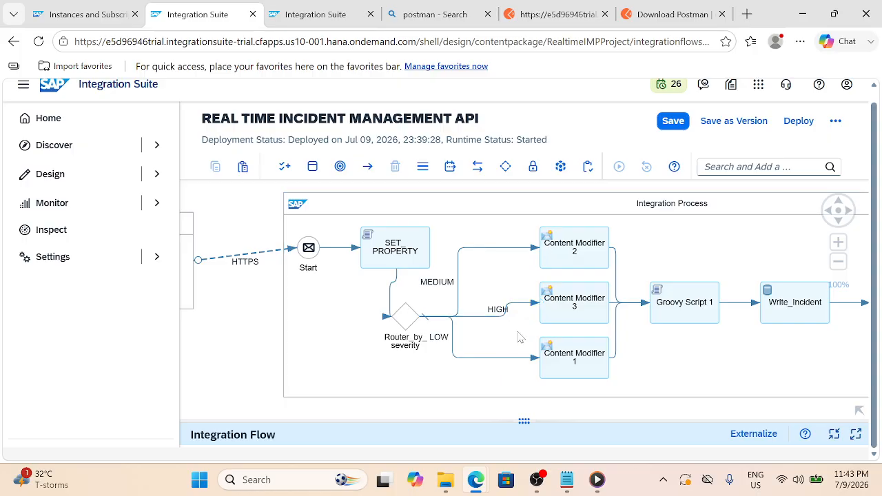
Review Content Modifier 3's exchange property table
{"action": "left_click", "coordinate": [563, 316]}
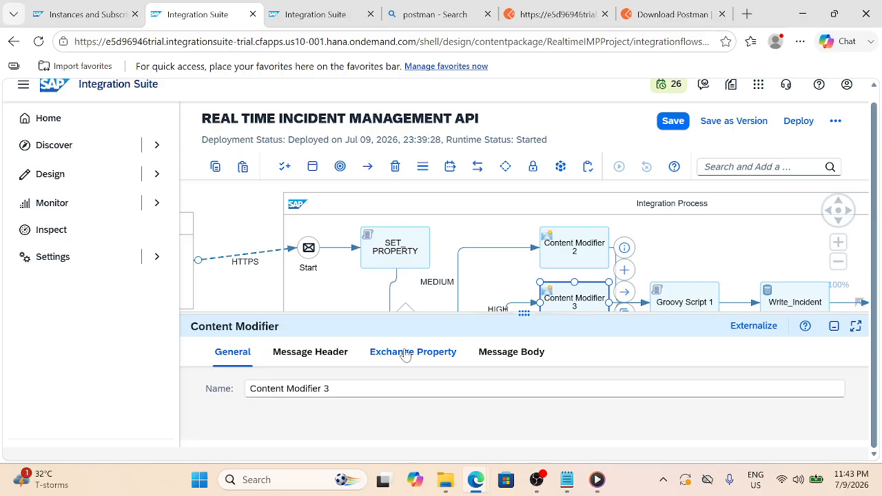
{"action": "left_click", "coordinate": [406, 352]}
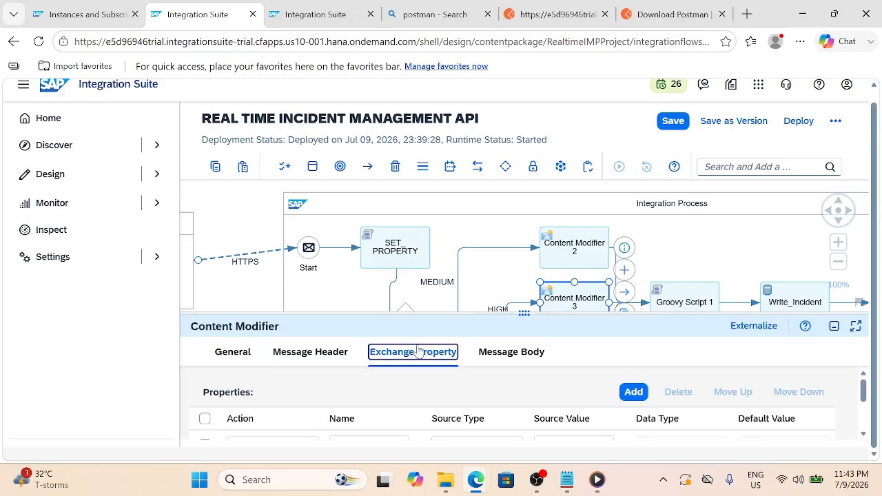
{"action": "left_click_drag", "start_coordinate": [531, 311], "coordinate": [550, 265]}
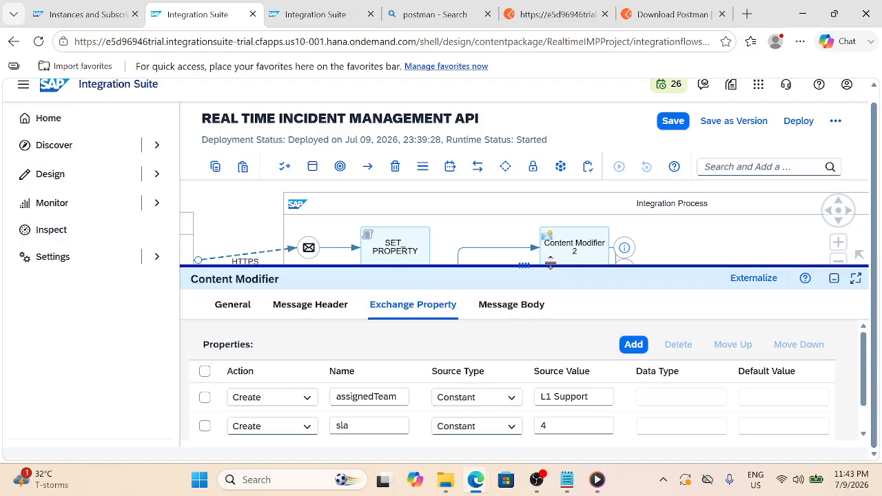
{"action": "scroll", "coordinate": [434, 425], "scroll_direction": "down", "scroll_amount": 1}
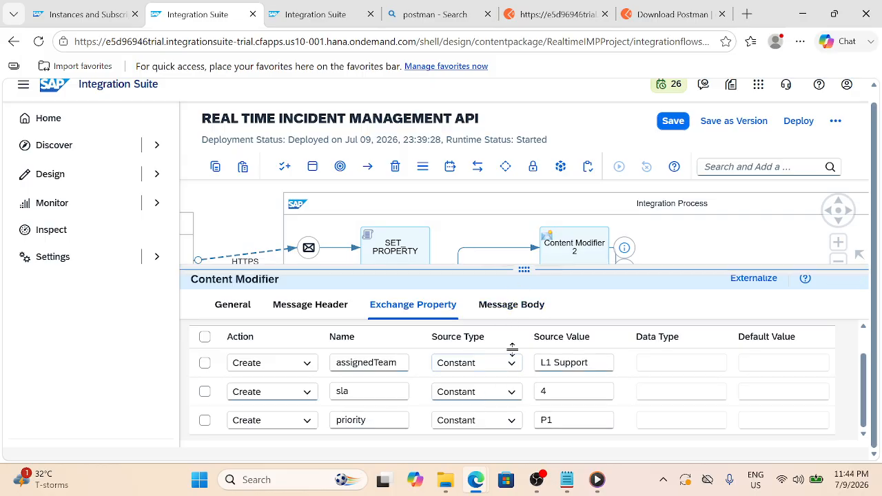
{"action": "left_click_drag", "start_coordinate": [511, 350], "coordinate": [506, 392]}
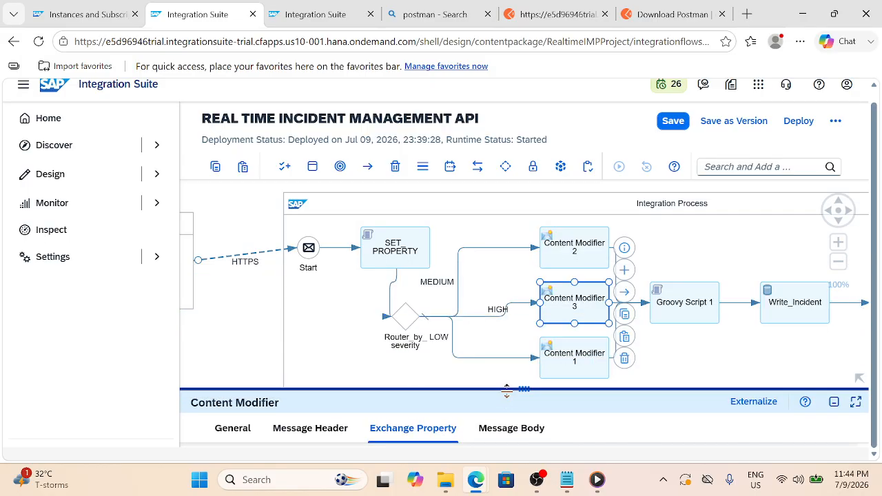
Check which script file Groovy Script 1 uses, then select Write_Incident
{"action": "left_click", "coordinate": [666, 310]}
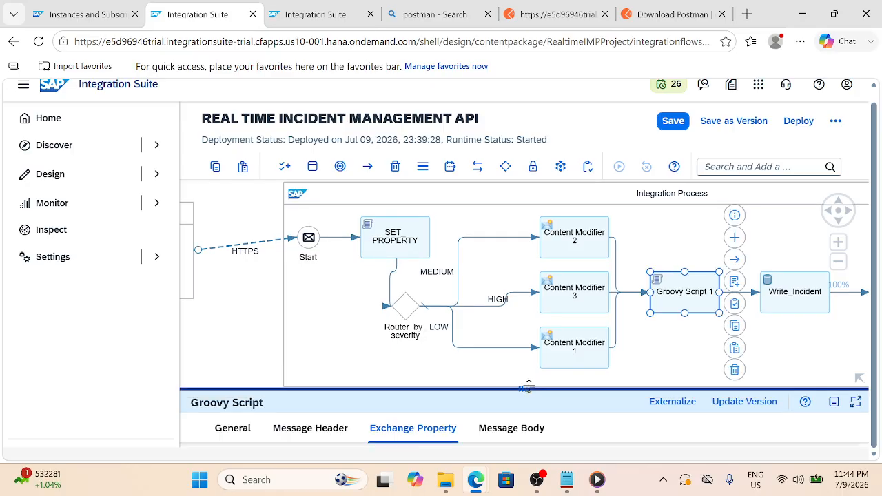
{"action": "left_click_drag", "start_coordinate": [529, 384], "coordinate": [551, 276]}
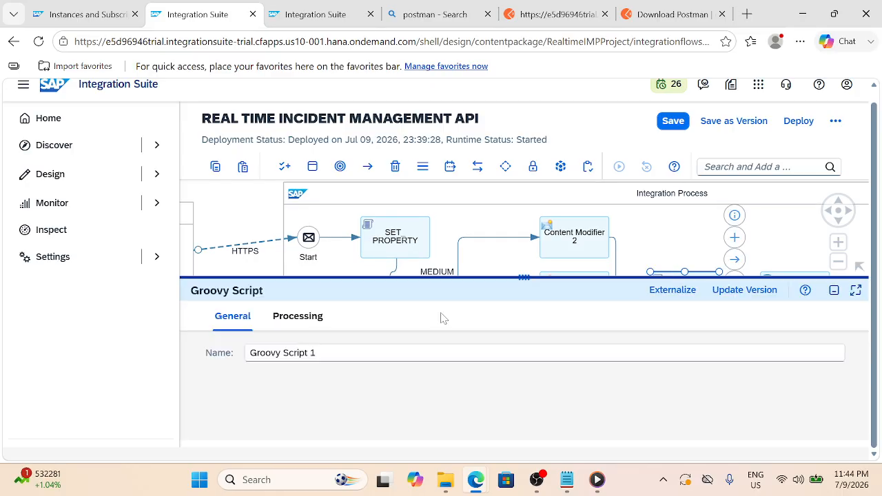
{"action": "left_click", "coordinate": [322, 320]}
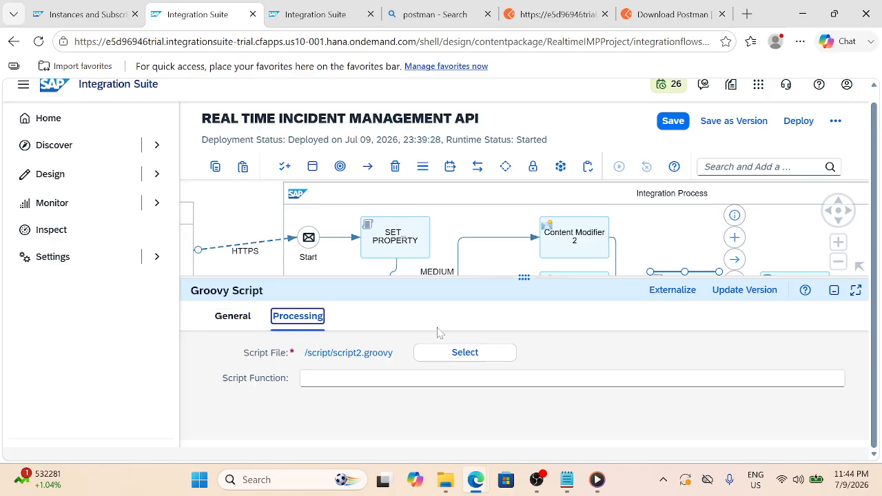
{"action": "left_click_drag", "start_coordinate": [526, 277], "coordinate": [512, 376]}
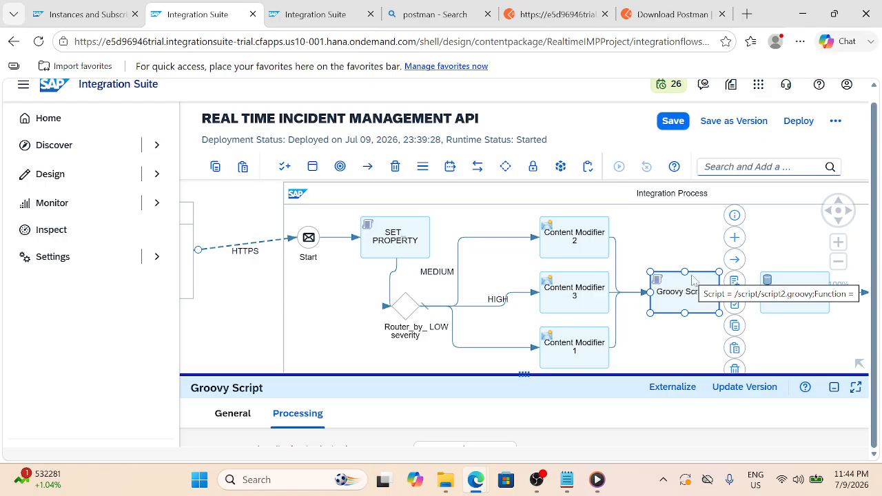
{"action": "left_click", "coordinate": [782, 312]}
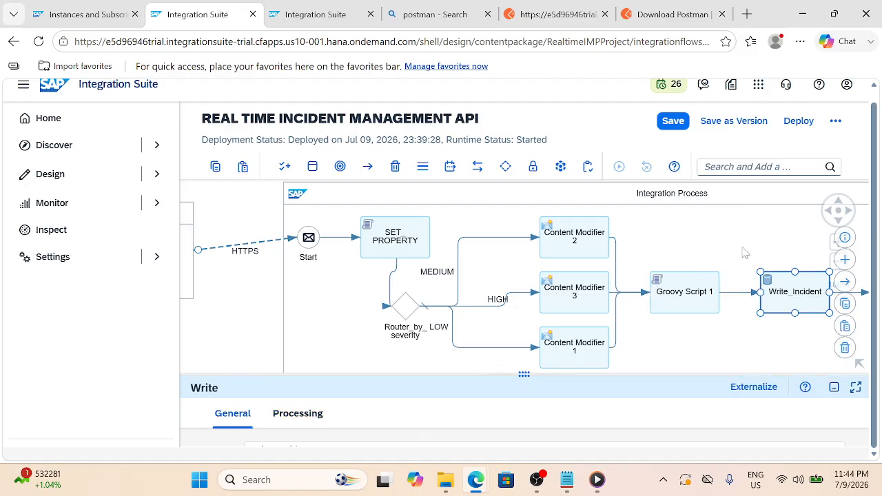
{"action": "left_click_drag", "start_coordinate": [717, 248], "coordinate": [690, 234]}
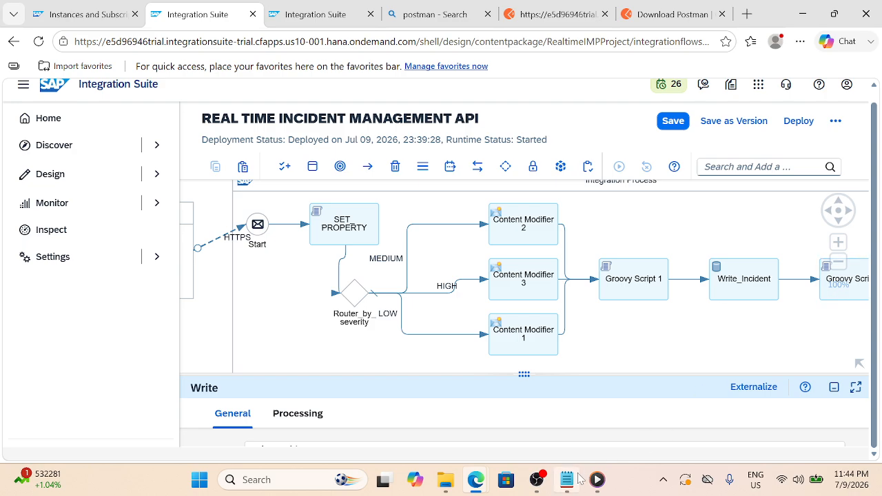
Read the Set Property script and expected output in the Business Requirement notes, then return
{"action": "mouse_move", "coordinate": [567, 480]}
{"action": "left_click", "coordinate": [543, 388]}
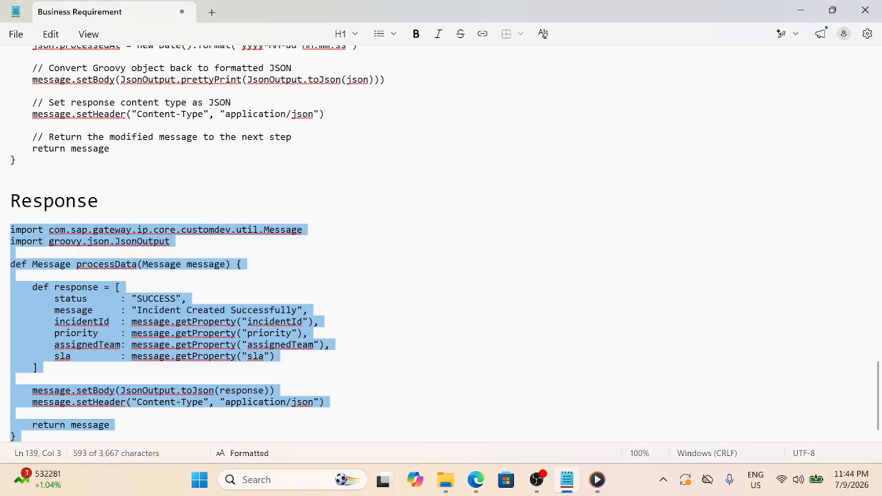
{"action": "scroll", "coordinate": [441, 241], "scroll_direction": "up", "scroll_amount": 5}
{"action": "scroll", "coordinate": [441, 241], "scroll_direction": "up", "scroll_amount": 4}
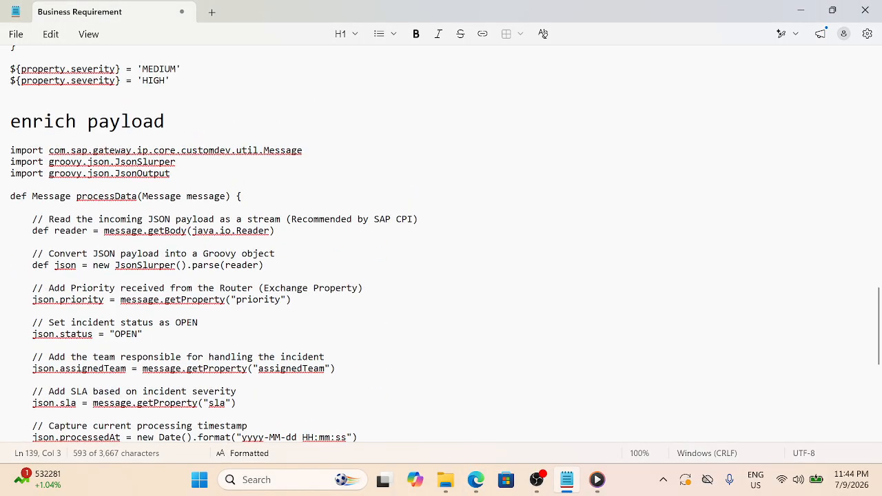
{"action": "scroll", "coordinate": [441, 241], "scroll_direction": "up", "scroll_amount": 10}
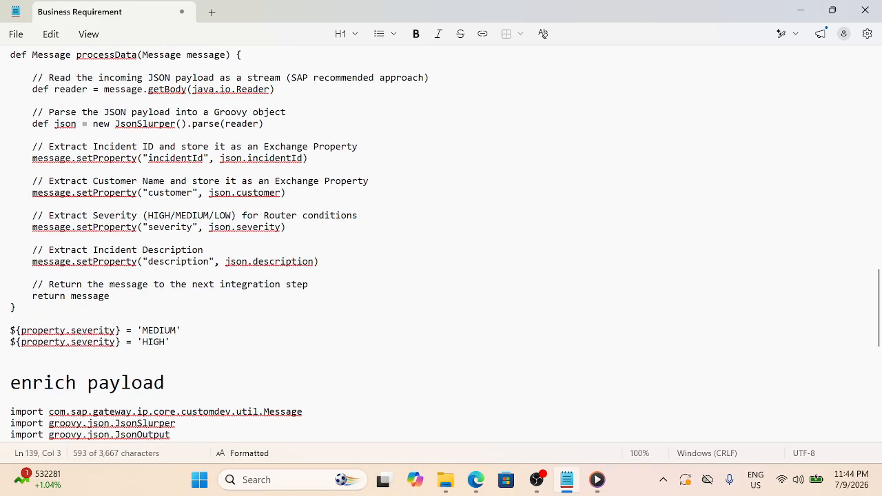
{"action": "scroll", "coordinate": [441, 241], "scroll_direction": "up", "scroll_amount": 10}
{"action": "scroll", "coordinate": [441, 241], "scroll_direction": "down", "scroll_amount": 8}
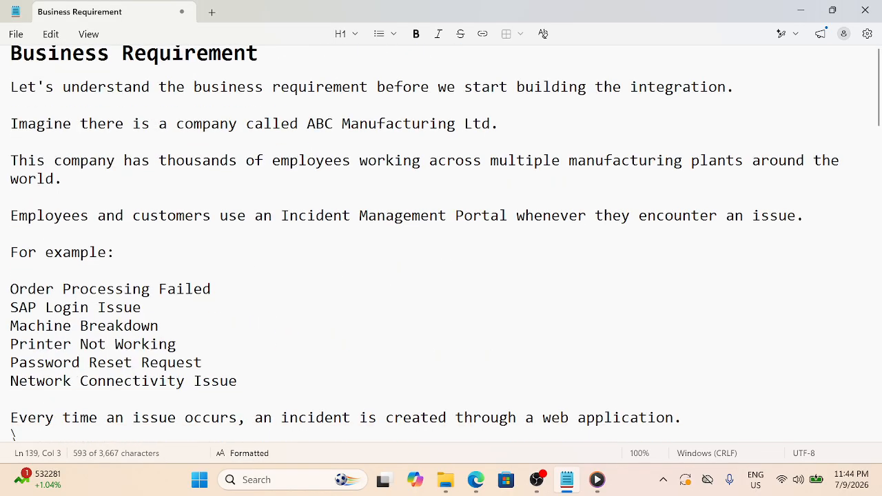
{"action": "scroll", "coordinate": [440, 241], "scroll_direction": "down", "scroll_amount": 8}
{"action": "scroll", "coordinate": [441, 241], "scroll_direction": "up", "scroll_amount": 4}
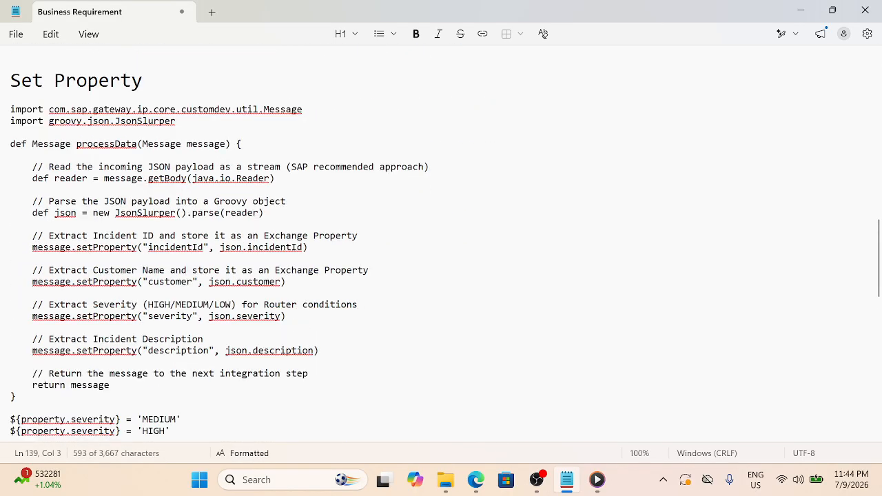
{"action": "scroll", "coordinate": [441, 241], "scroll_direction": "up", "scroll_amount": 3}
{"action": "left_click", "coordinate": [10, 342]}
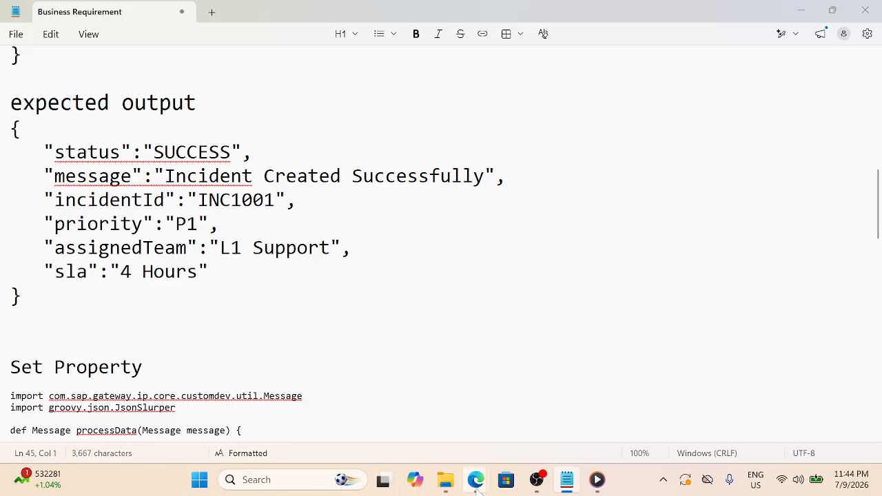
{"action": "mouse_move", "coordinate": [476, 479]}
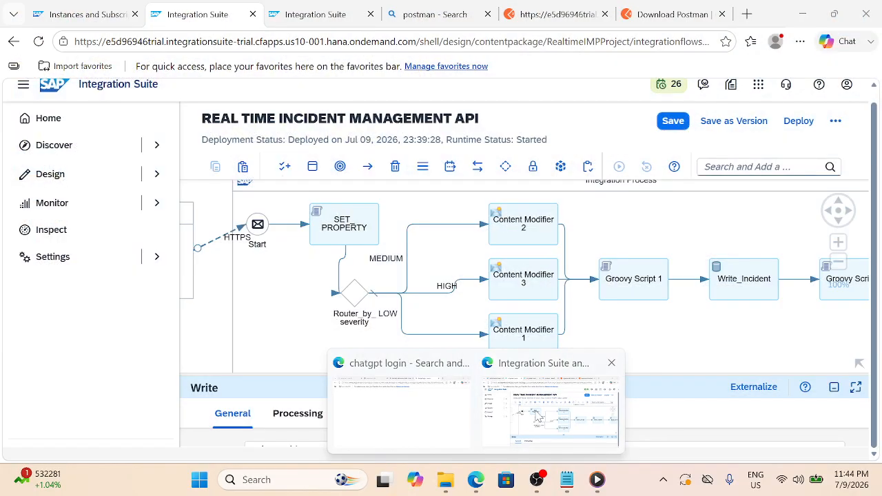
{"action": "left_click", "coordinate": [551, 410]}
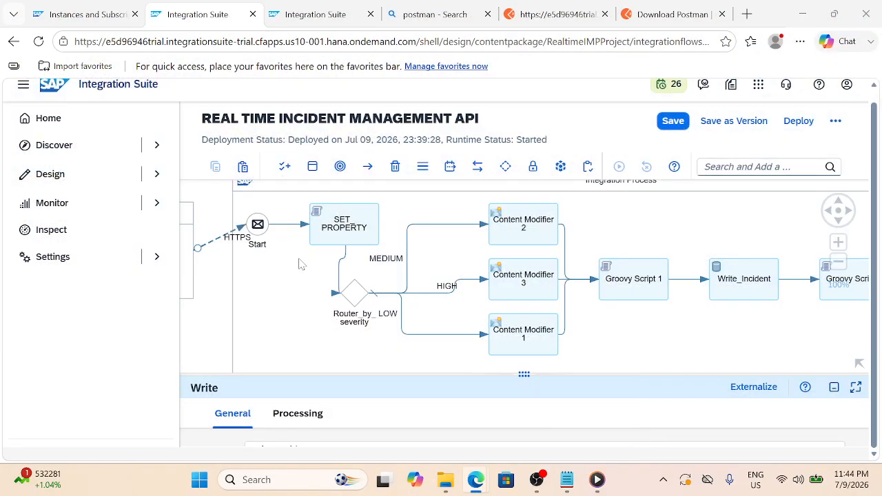
Go to Monitor > Integrations and APIs, discarding the unsaved iFlow changes
{"action": "left_click", "coordinate": [157, 203]}
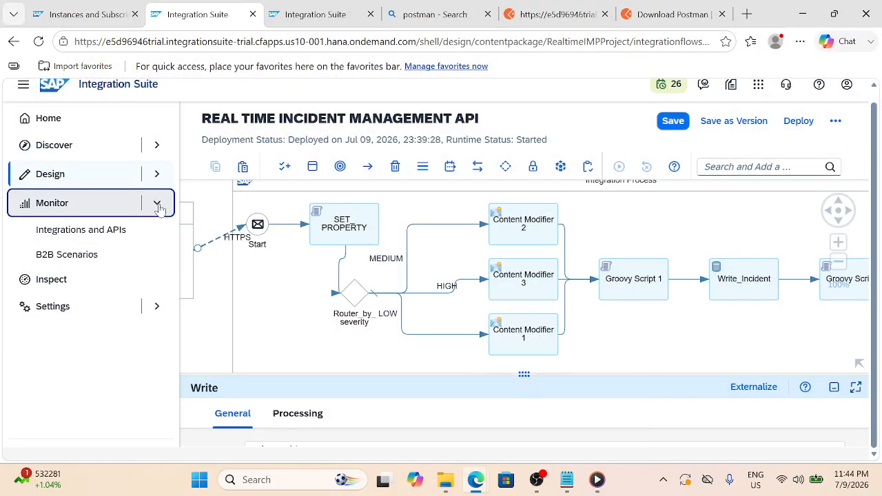
{"action": "left_click", "coordinate": [102, 234]}
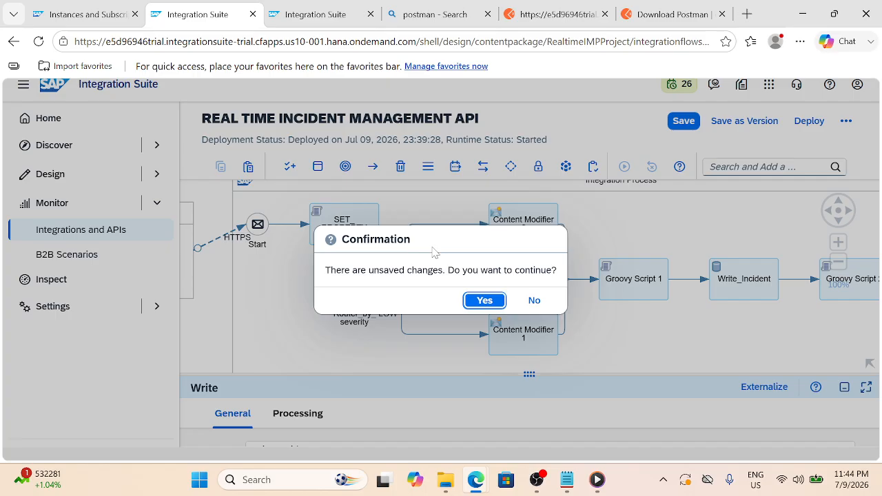
{"action": "left_click", "coordinate": [480, 299]}
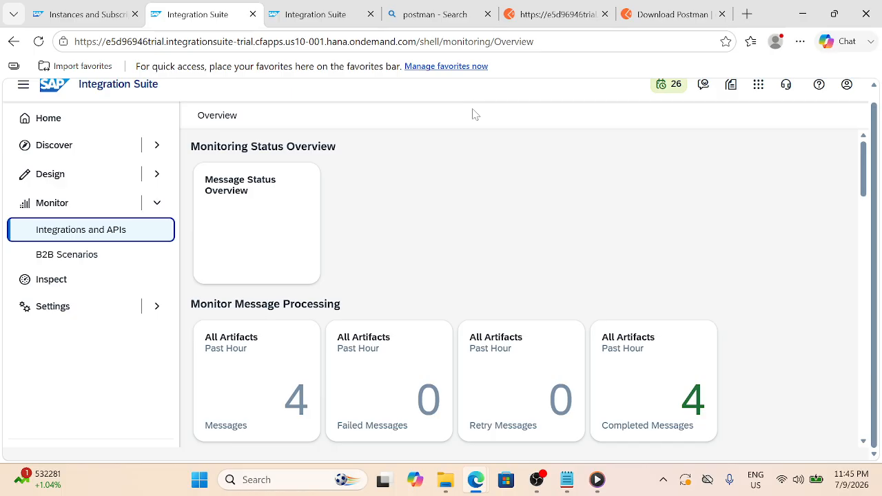
Look through the Keystore certificate entries
{"action": "scroll", "coordinate": [593, 178], "scroll_direction": "down", "scroll_amount": 5}
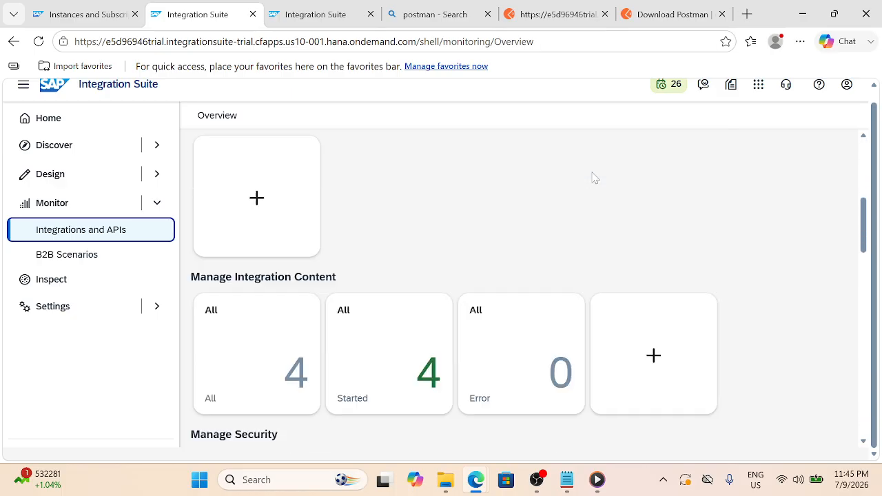
{"action": "scroll", "coordinate": [592, 177], "scroll_direction": "down", "scroll_amount": 3}
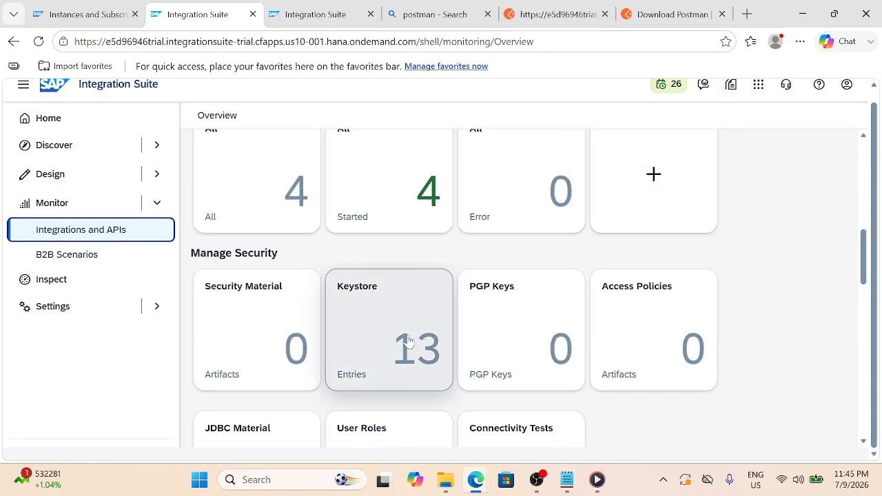
{"action": "left_click", "coordinate": [409, 341]}
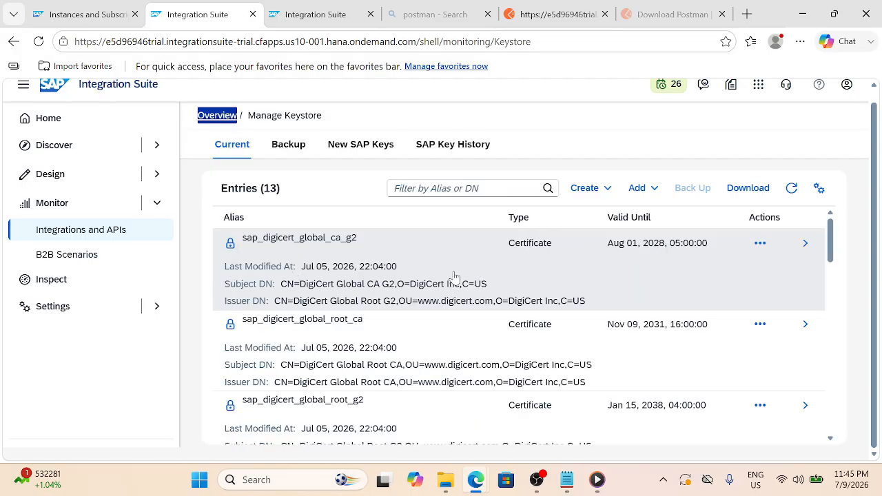
{"action": "scroll", "coordinate": [452, 279], "scroll_direction": "down", "scroll_amount": 1}
{"action": "scroll", "coordinate": [453, 278], "scroll_direction": "up", "scroll_amount": 1}
{"action": "scroll", "coordinate": [452, 278], "scroll_direction": "down", "scroll_amount": 3}
{"action": "scroll", "coordinate": [453, 278], "scroll_direction": "up", "scroll_amount": 3}
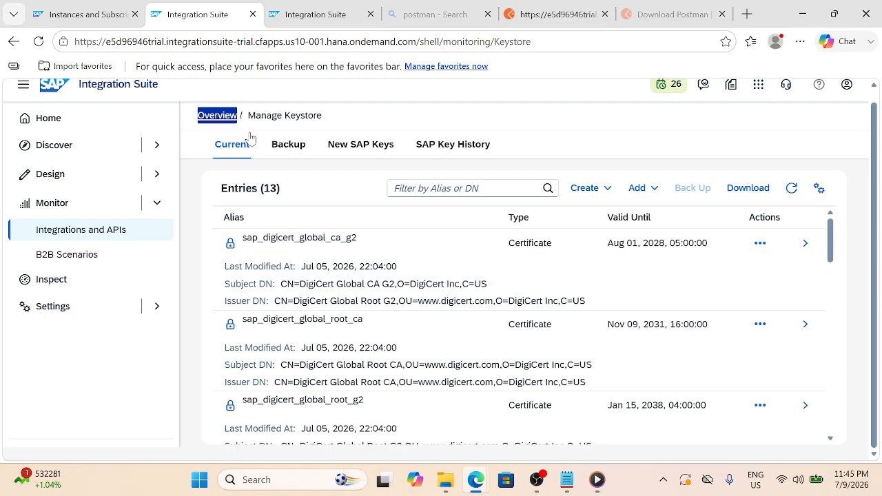
Return to the monitoring overview and open the Data Stores monitor
{"action": "left_click", "coordinate": [86, 236]}
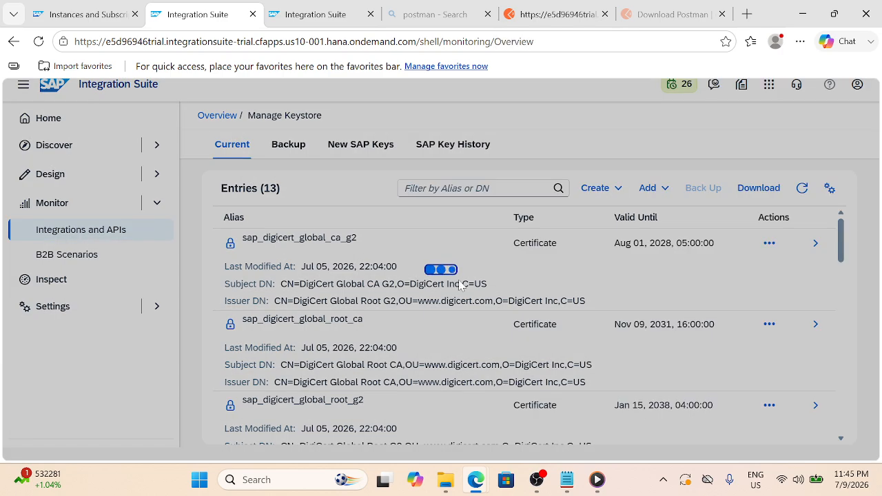
{"action": "scroll", "coordinate": [460, 285], "scroll_direction": "down", "scroll_amount": 2}
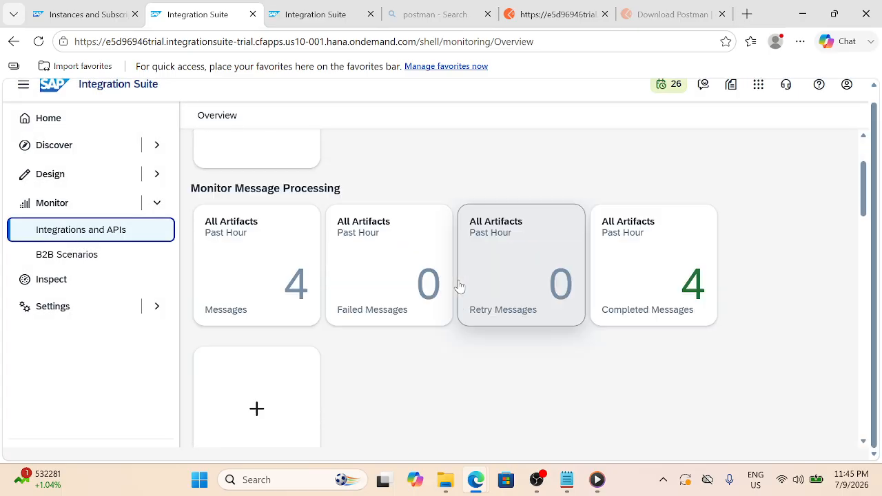
{"action": "scroll", "coordinate": [459, 285], "scroll_direction": "down", "scroll_amount": 6}
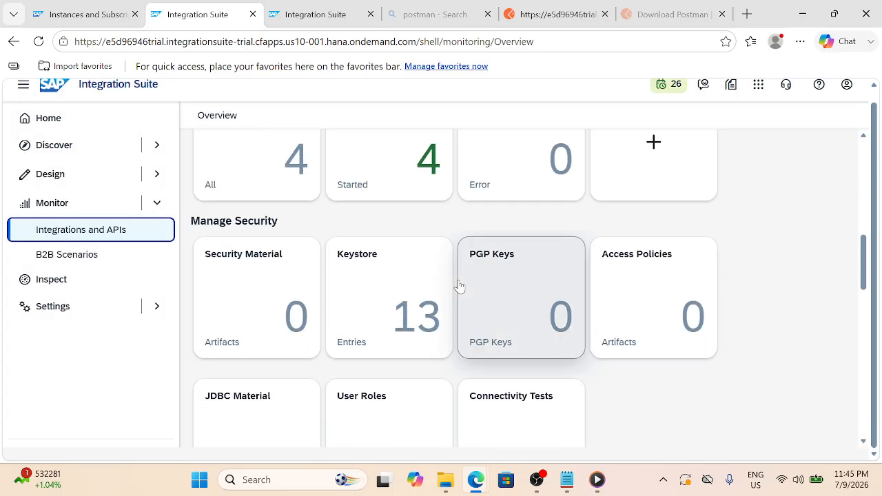
{"action": "scroll", "coordinate": [460, 285], "scroll_direction": "down", "scroll_amount": 5}
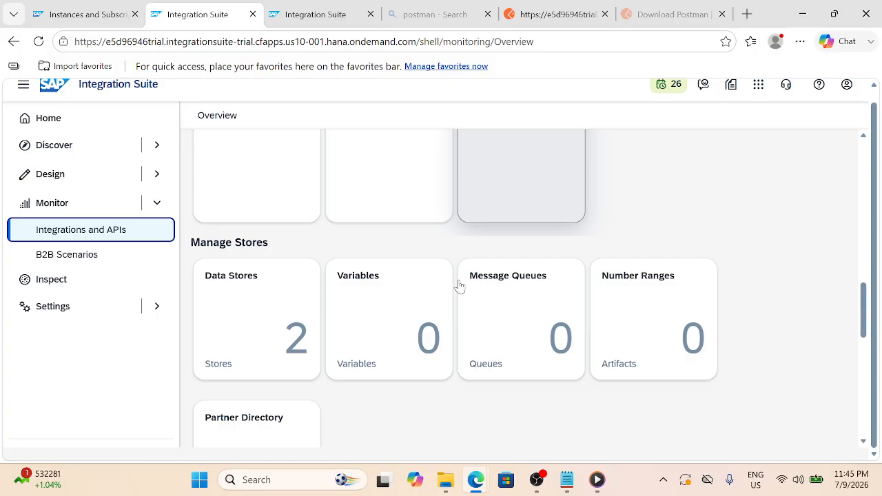
{"action": "scroll", "coordinate": [460, 285], "scroll_direction": "down", "scroll_amount": 1}
{"action": "left_click", "coordinate": [281, 303]}
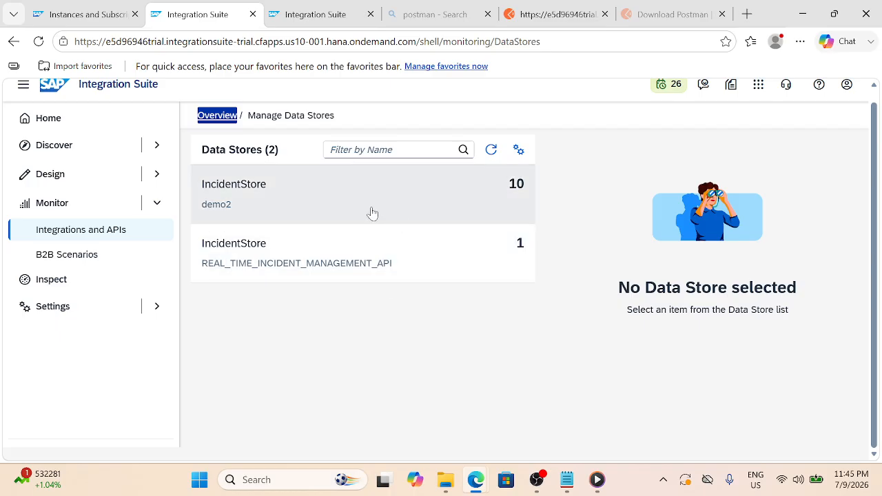
{"action": "left_click", "coordinate": [372, 214]}
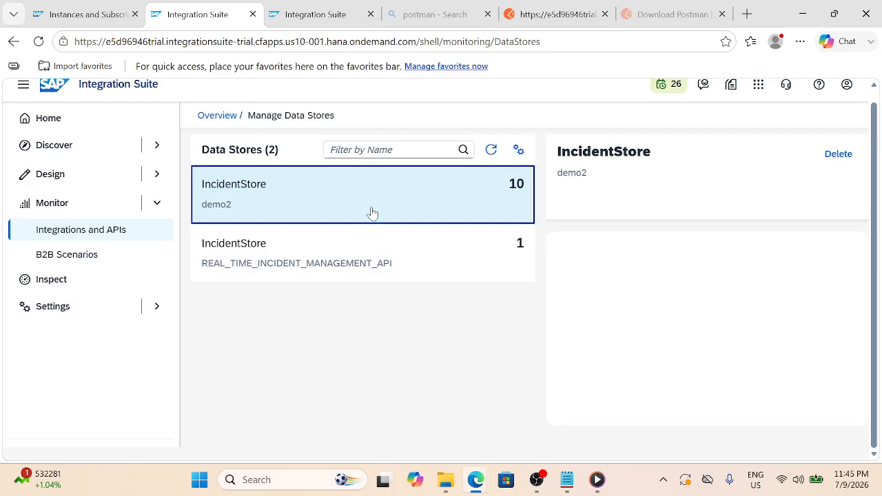
{"action": "left_click", "coordinate": [307, 252]}
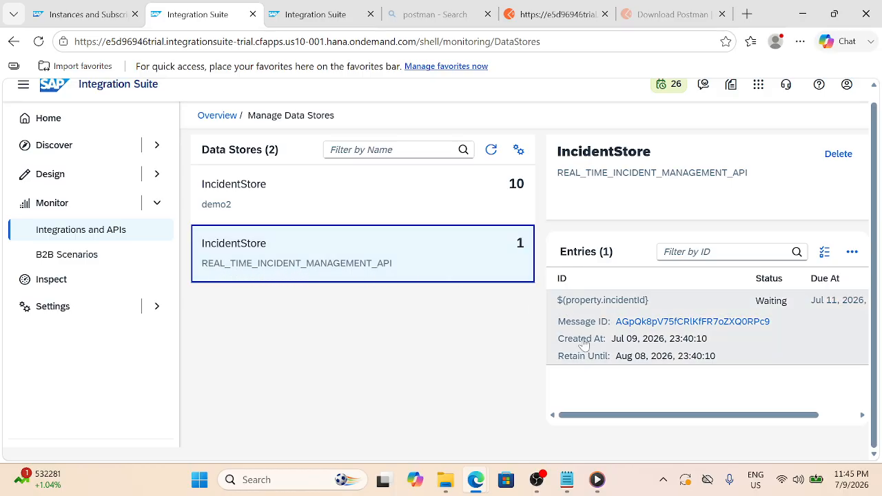
{"action": "scroll", "coordinate": [649, 353], "scroll_direction": "down", "scroll_amount": 1}
{"action": "scroll", "coordinate": [650, 353], "scroll_direction": "up", "scroll_amount": 1}
{"action": "double_click", "coordinate": [656, 322]}
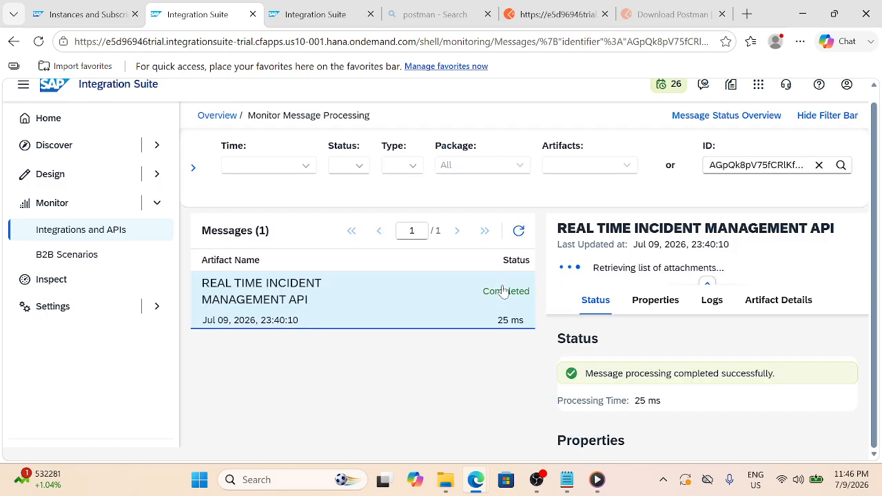
{"action": "scroll", "coordinate": [601, 347], "scroll_direction": "down", "scroll_amount": 5}
{"action": "scroll", "coordinate": [601, 346], "scroll_direction": "down", "scroll_amount": 2}
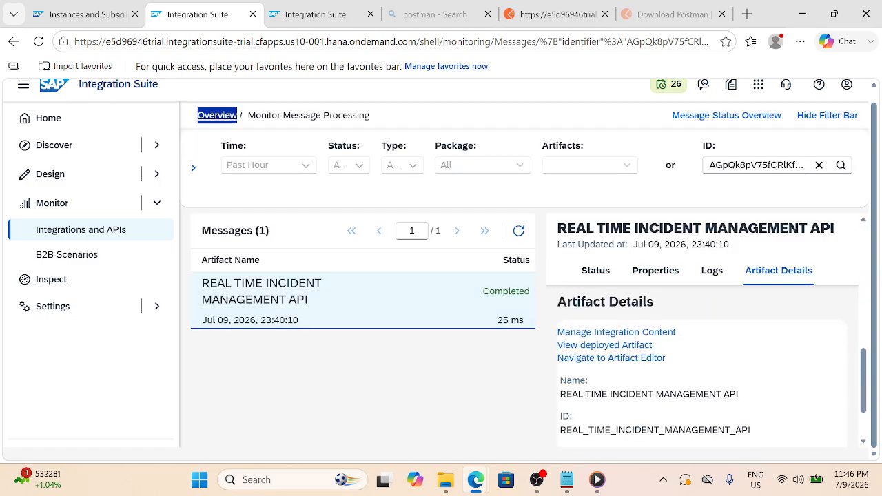
{"action": "scroll", "coordinate": [600, 344], "scroll_direction": "up", "scroll_amount": 4}
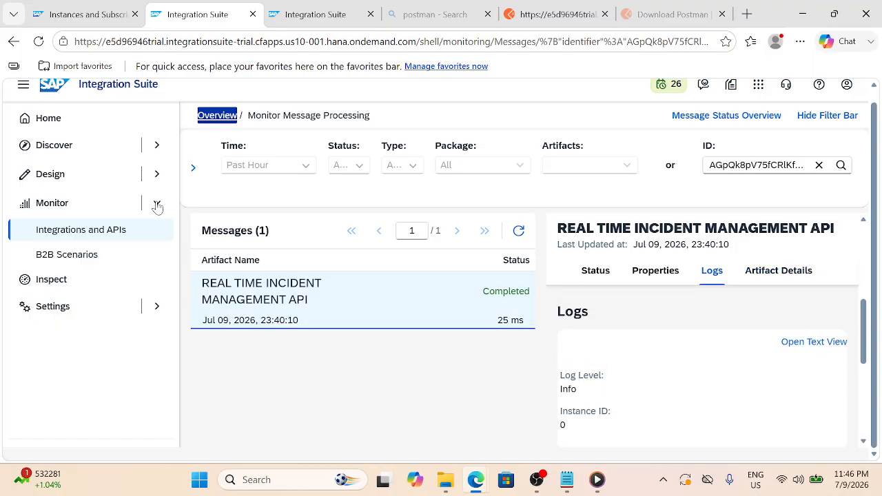
{"action": "left_click", "coordinate": [15, 43]}
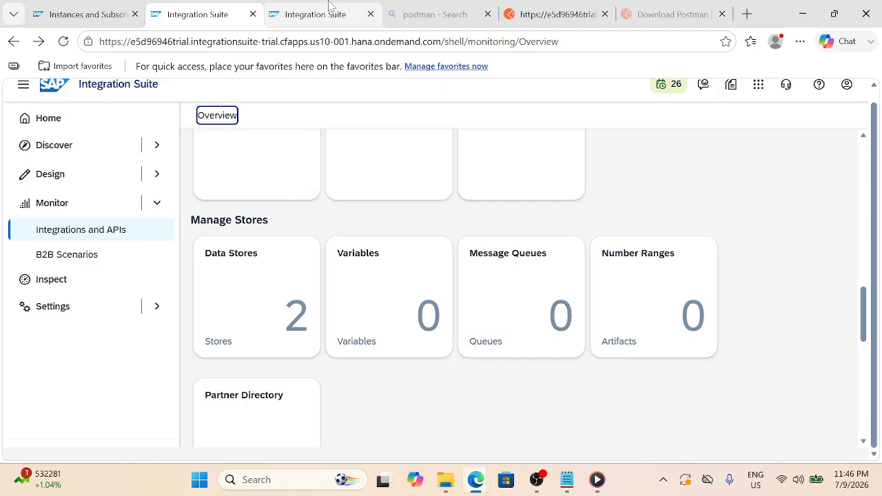
Open the Real time IMP Project package from Design's Integrations and APIs list
{"action": "left_click", "coordinate": [138, 169]}
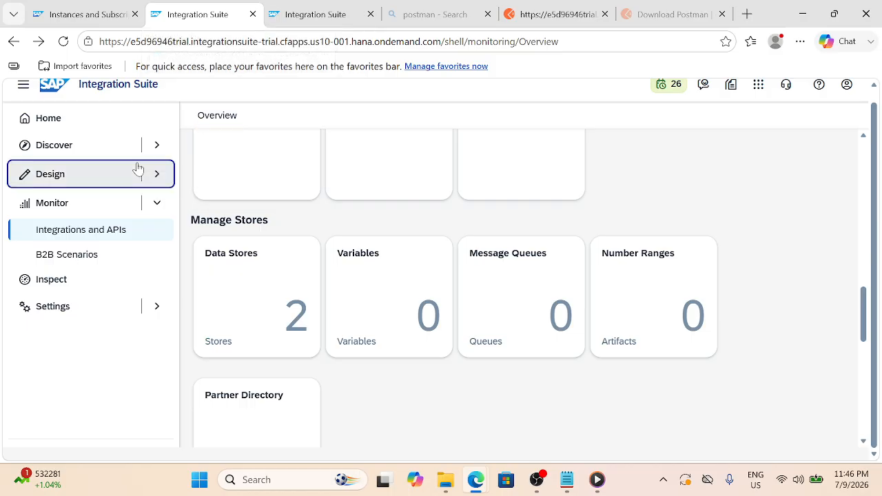
{"action": "left_click", "coordinate": [109, 200]}
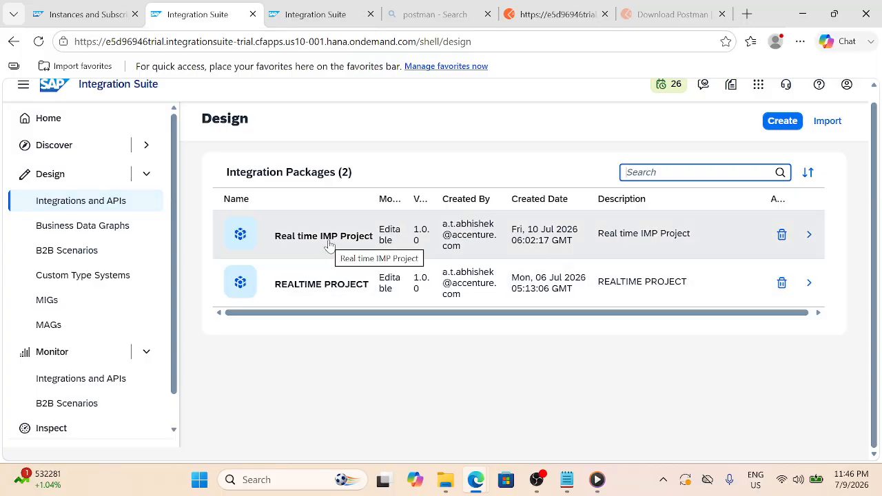
{"action": "left_click", "coordinate": [329, 244]}
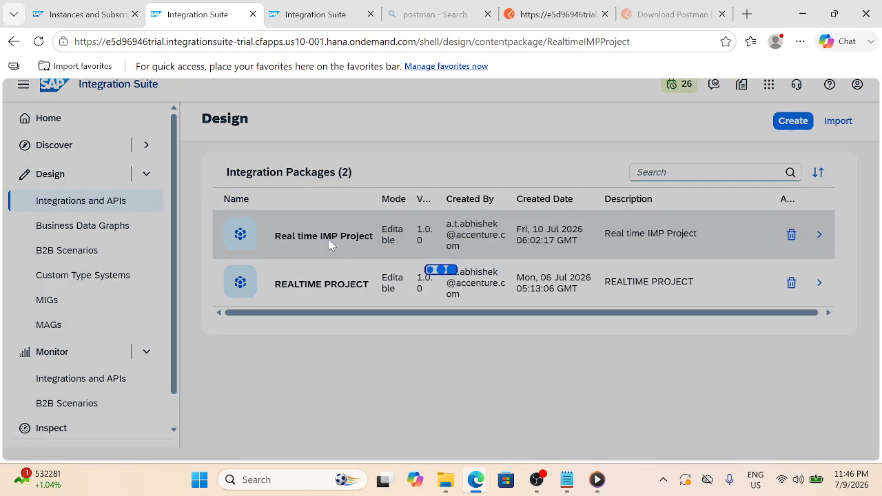